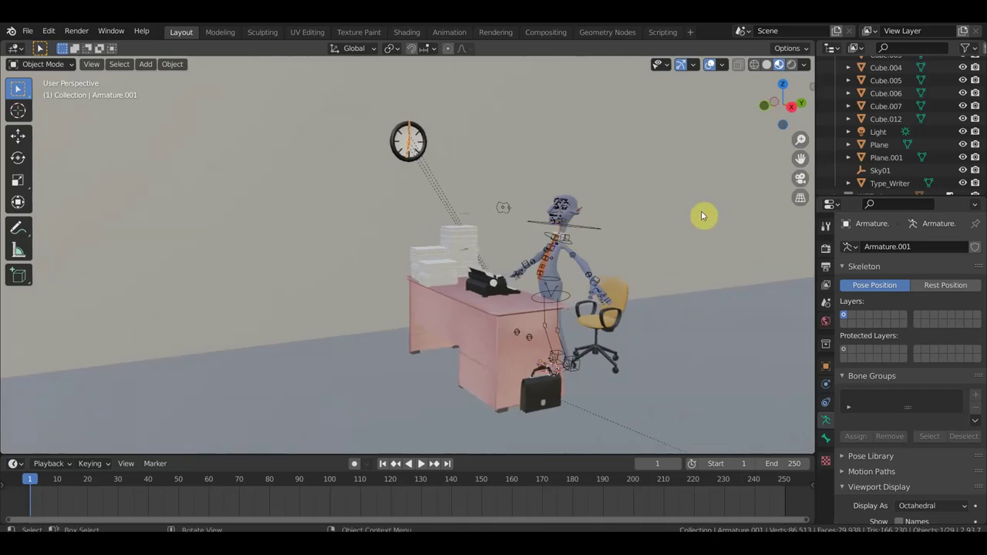
- Pan across the office scene and select the desk and the paper stack on it
mouse_move(683, 270)
shift+middle_down()
mouse_move(639, 202)
mouse_move(643, 211)
shift+middle_up()
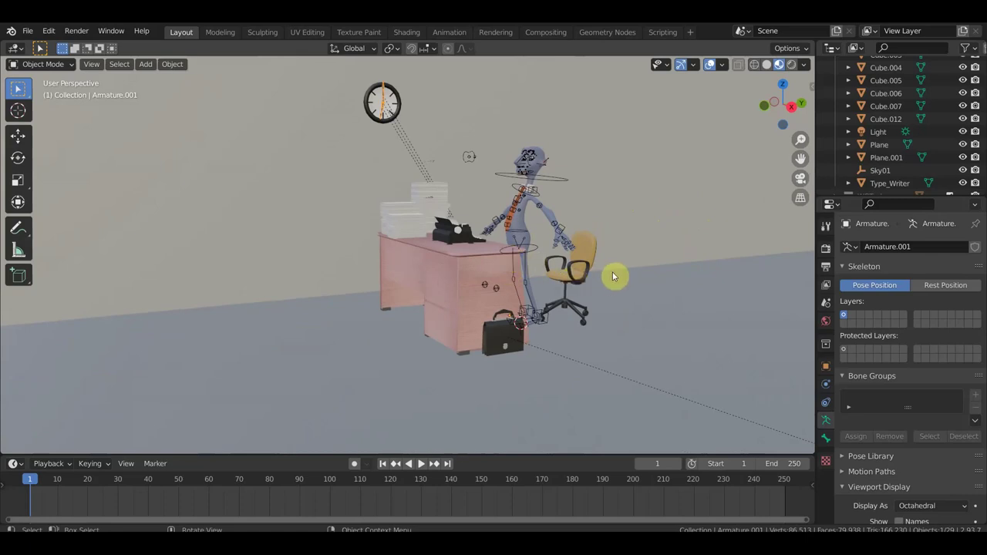
click(461, 296)
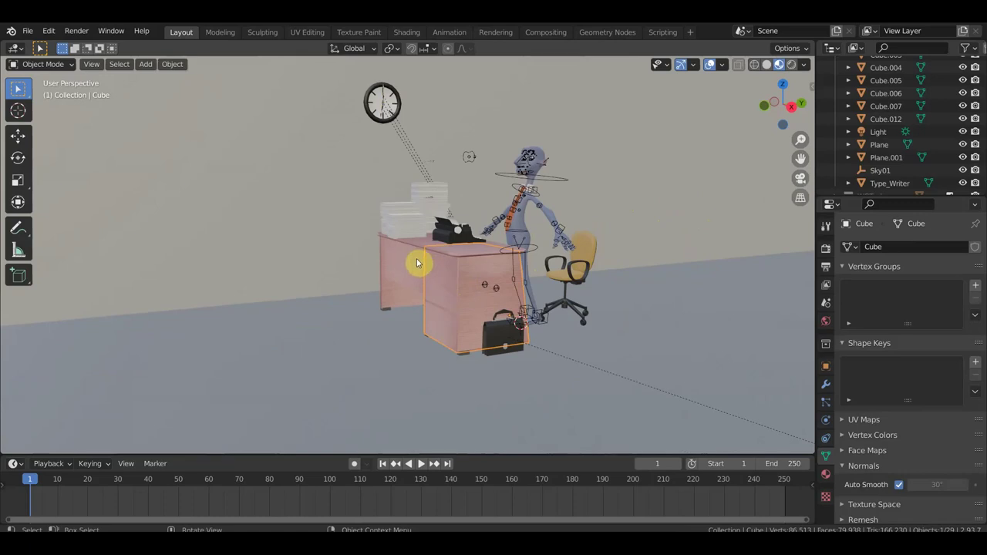
click(414, 218)
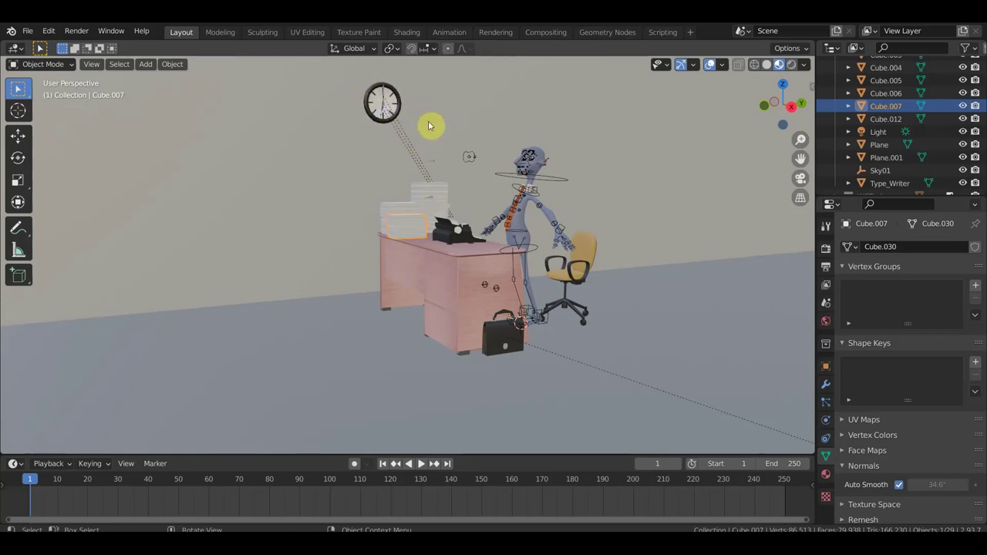
scroll(625, 294, up, 2)
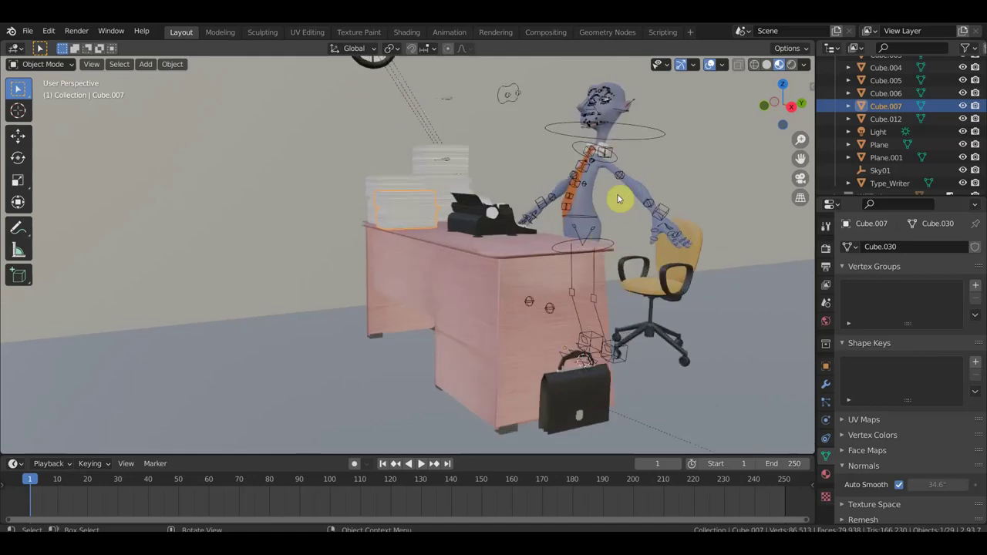
scroll(615, 192, down, 1)
scroll(578, 152, up, 1)
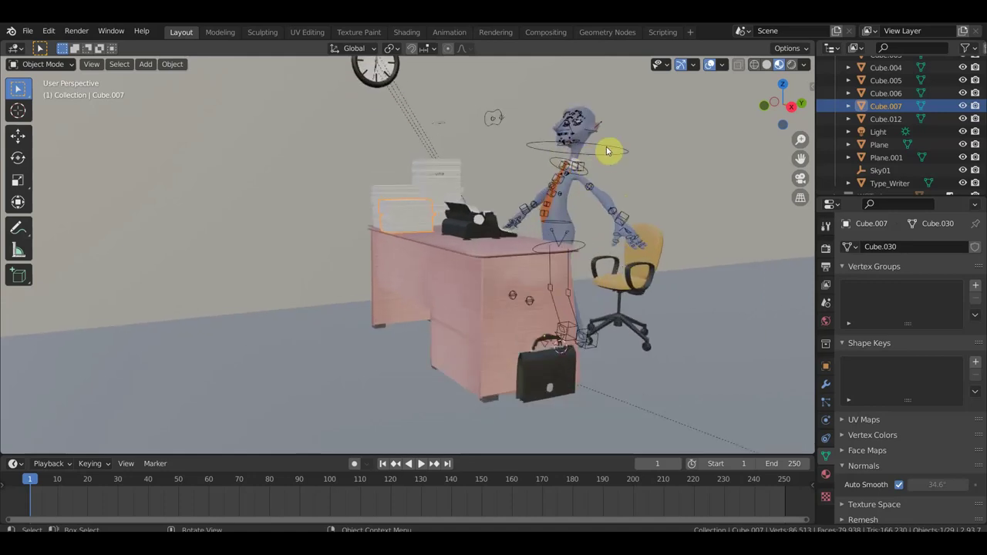
- Select the character's body mesh, its armature, and then the briefcase
click(593, 118)
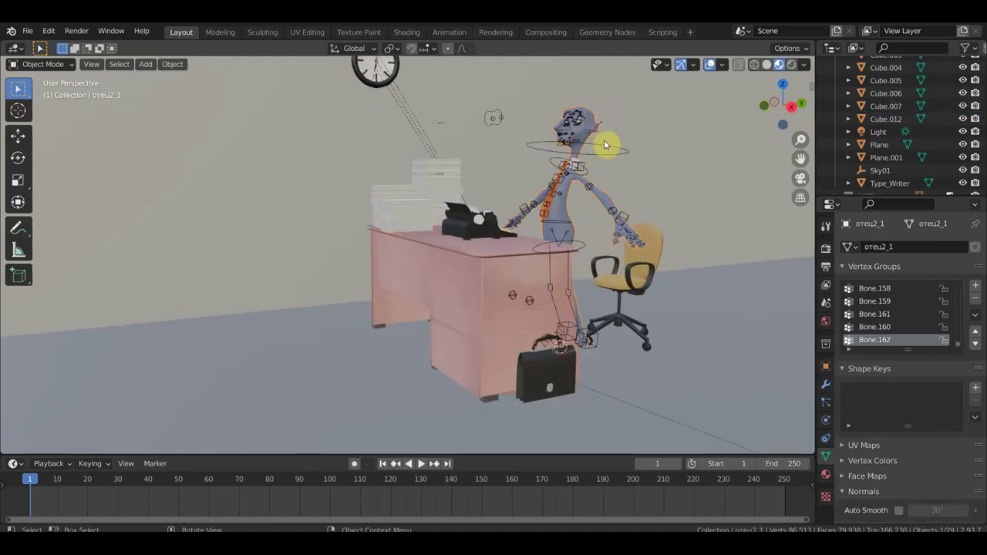
click(626, 153)
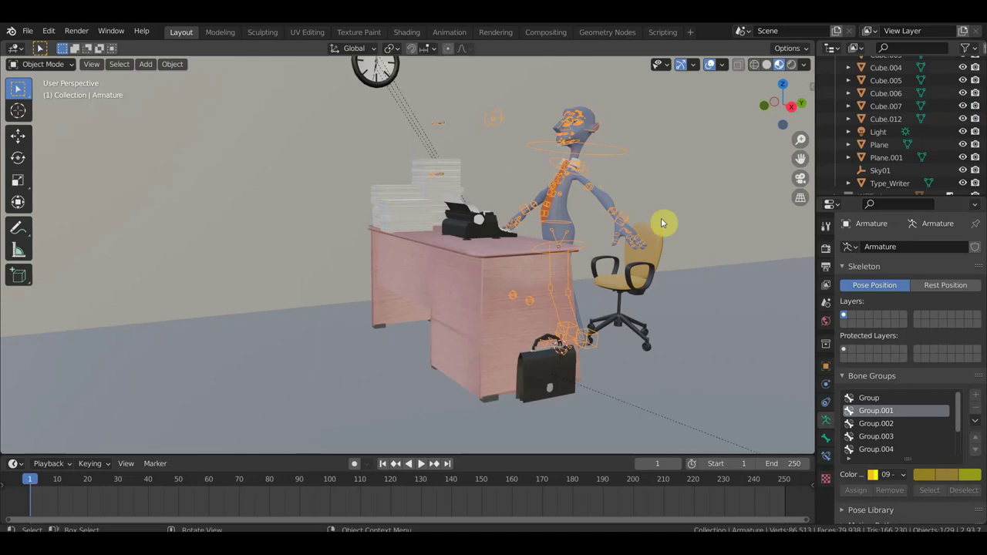
shift+middle_drag(687, 220, 556, 189)
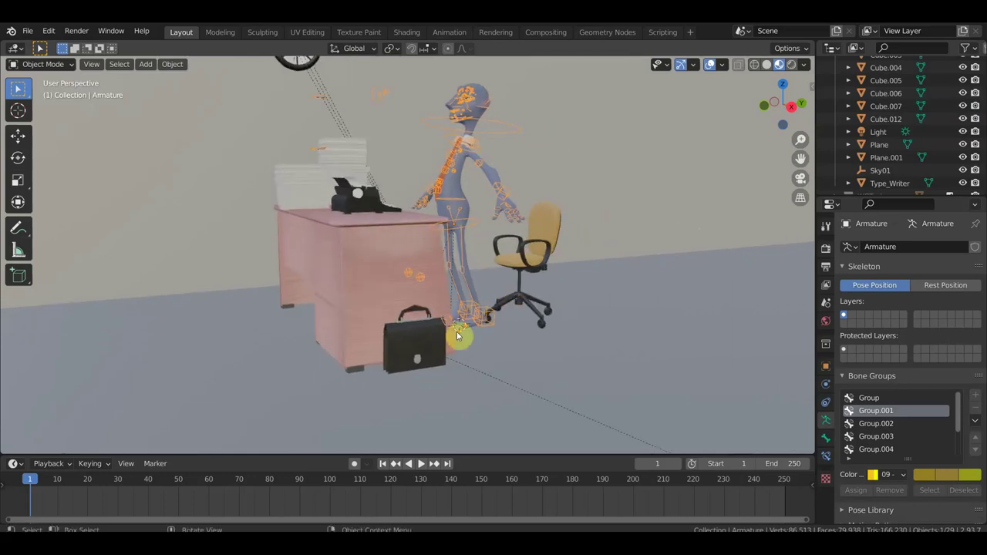
click(419, 347)
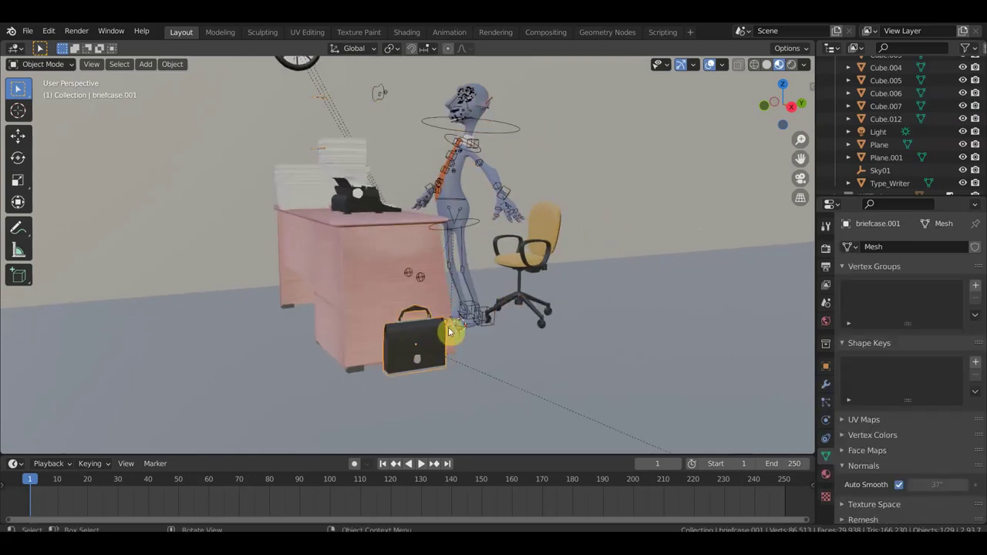
- Zoom and orbit to a frontal view of the desk and select the chair
scroll(449, 332, up, 1)
scroll(455, 343, up, 1)
scroll(459, 345, up, 1)
scroll(443, 322, up, 1)
mouse_move(434, 292)
shift+middle_down()
mouse_move(409, 312)
mouse_move(441, 335)
mouse_move(483, 321)
mouse_move(353, 329)
mouse_move(373, 304)
mouse_move(378, 322)
mouse_move(406, 315)
mouse_move(324, 321)
shift+middle_up()
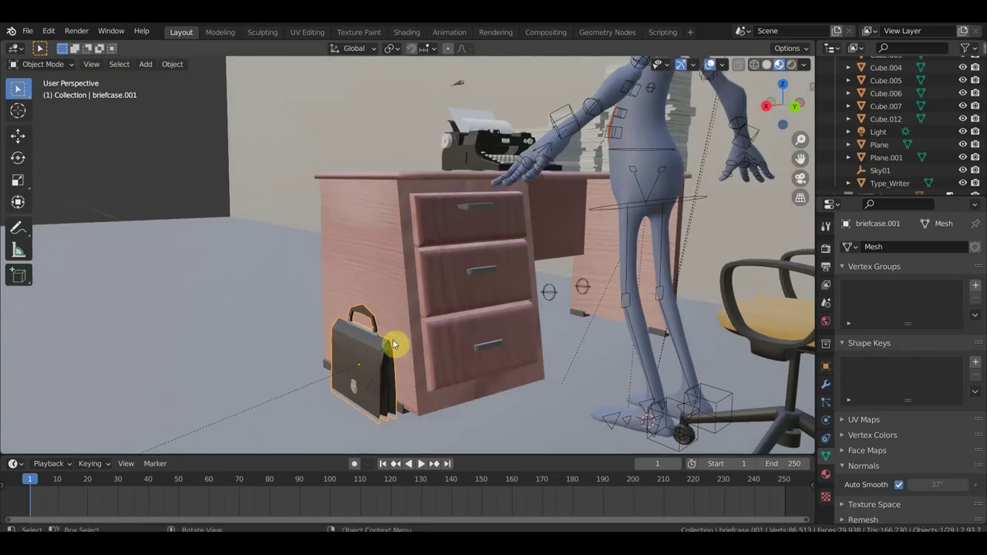
mouse_move(381, 346)
middle_down()
mouse_move(437, 351)
mouse_move(562, 335)
mouse_move(529, 333)
mouse_move(485, 392)
middle_up()
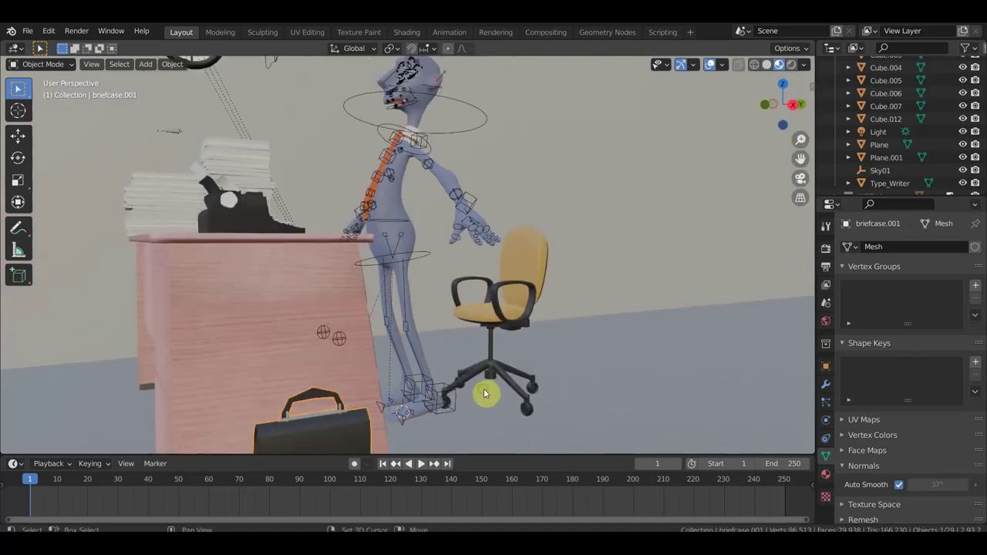
click(503, 312)
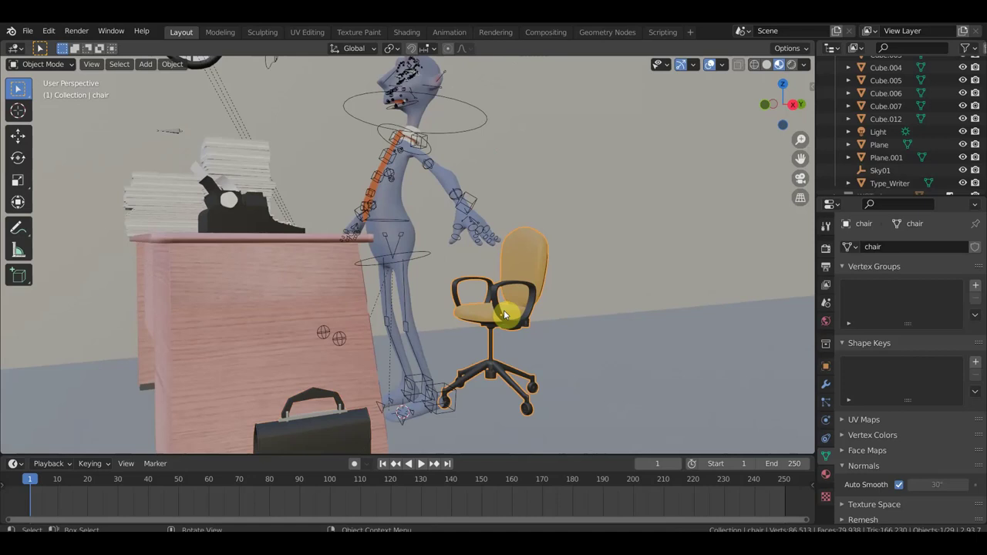
- Close in on the desk and select the typewriter and the table beneath it
scroll(555, 229, down, 4)
mouse_move(554, 229)
middle_down()
mouse_move(543, 274)
mouse_move(483, 263)
middle_up()
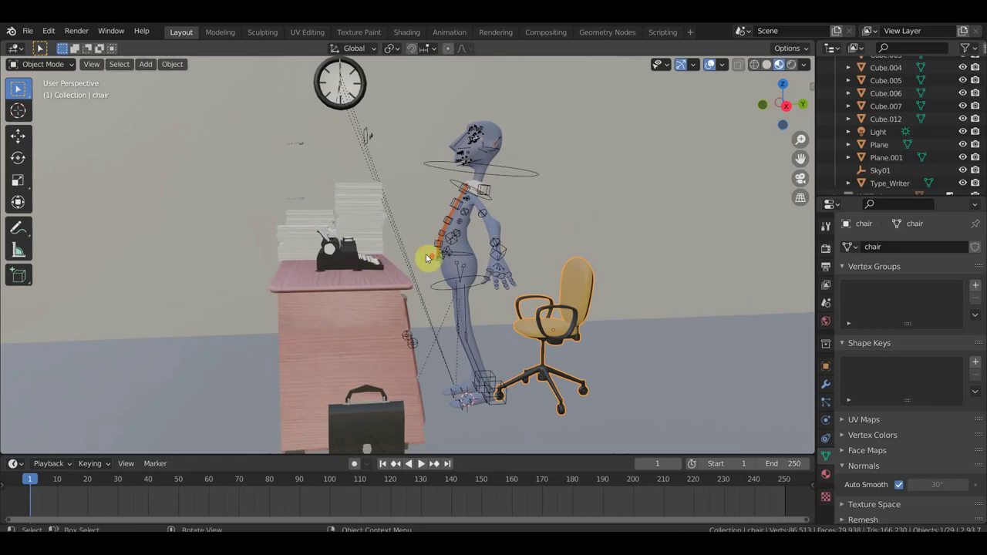
scroll(380, 268, up, 3)
scroll(428, 258, up, 2)
mouse_move(409, 260)
middle_down()
mouse_move(291, 263)
mouse_move(516, 255)
mouse_move(379, 270)
mouse_move(456, 286)
middle_up()
click(395, 255)
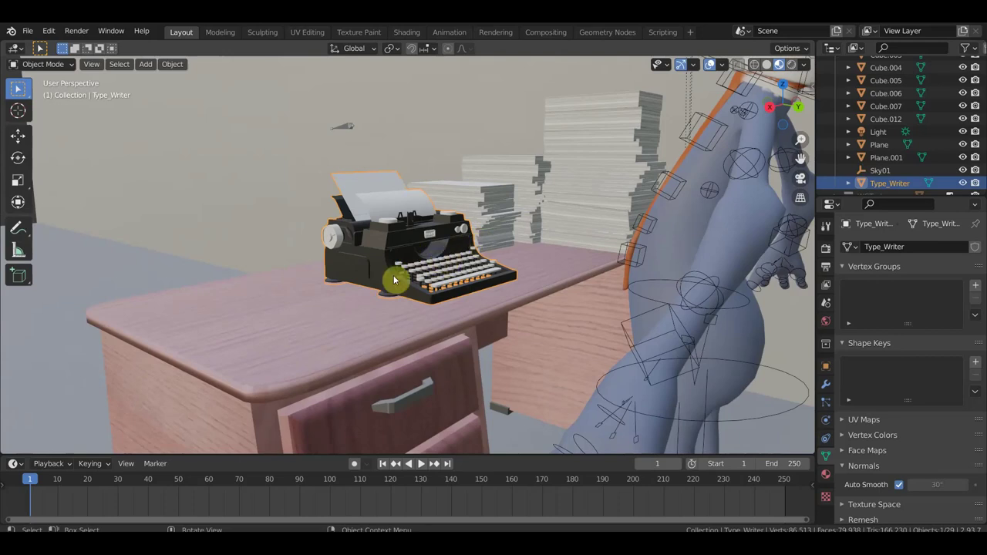
scroll(422, 270, up, 1)
scroll(423, 271, up, 3)
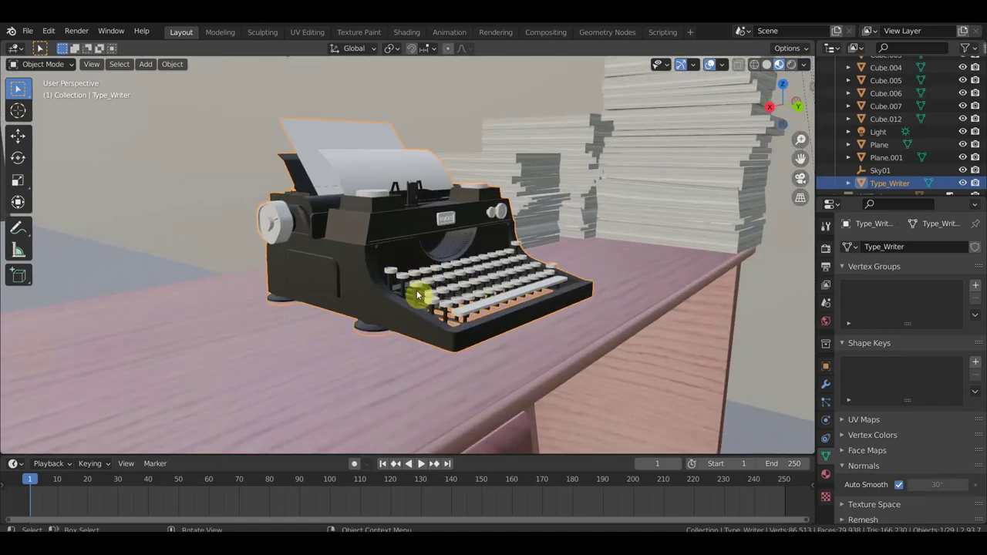
click(418, 299)
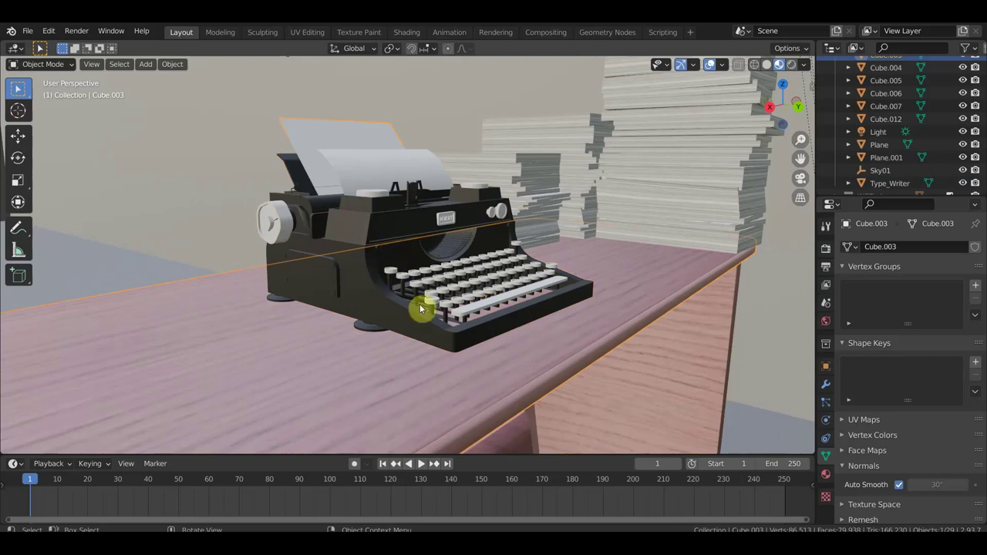
- Zoom out around the character and chair and select the back wall and floor
scroll(446, 284, down, 2)
scroll(446, 284, down, 2)
mouse_move(446, 284)
middle_down()
mouse_move(440, 275)
mouse_move(532, 274)
middle_up()
scroll(540, 277, down, 1)
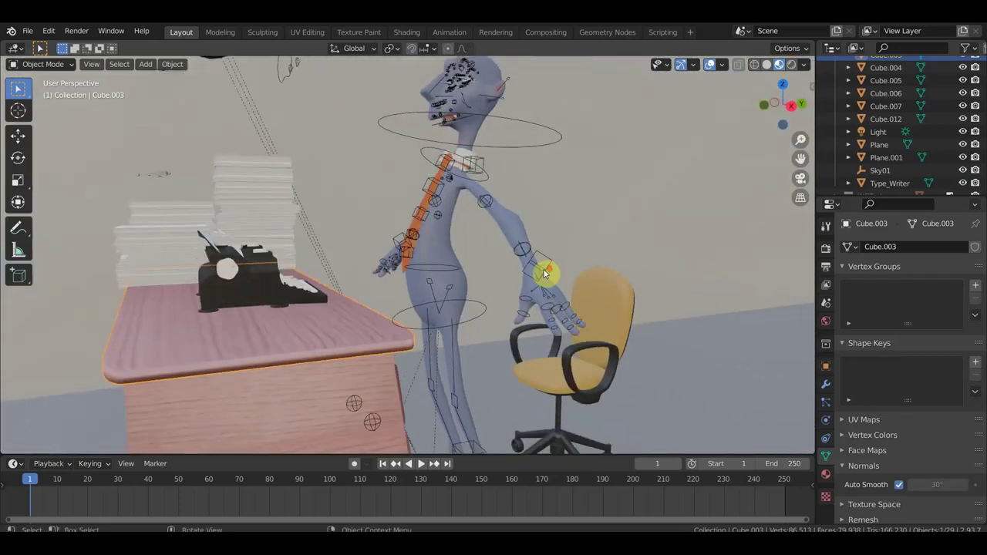
scroll(543, 269, down, 2)
scroll(543, 273, down, 2)
scroll(542, 273, down, 2)
click(591, 201)
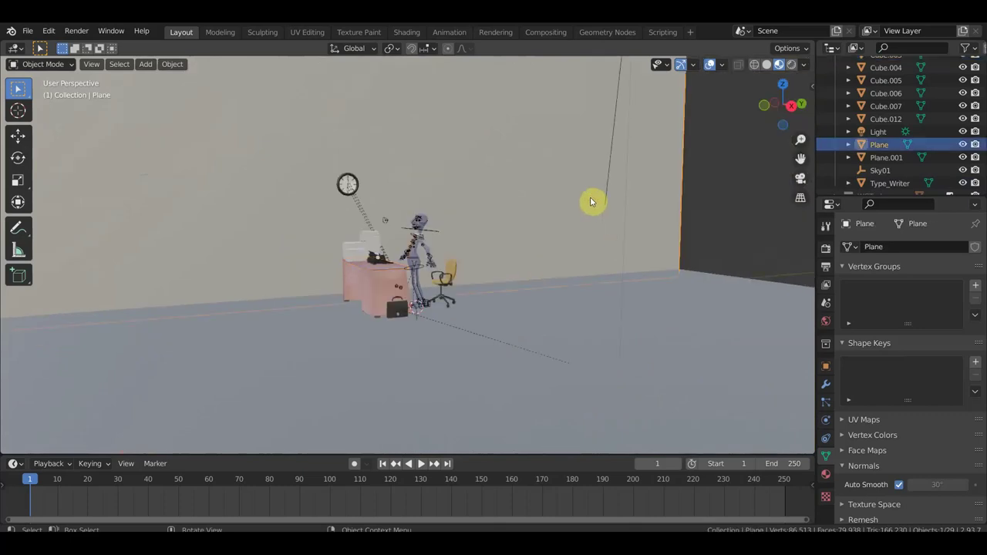
click(575, 334)
scroll(520, 238, up, 3)
scroll(520, 238, up, 3)
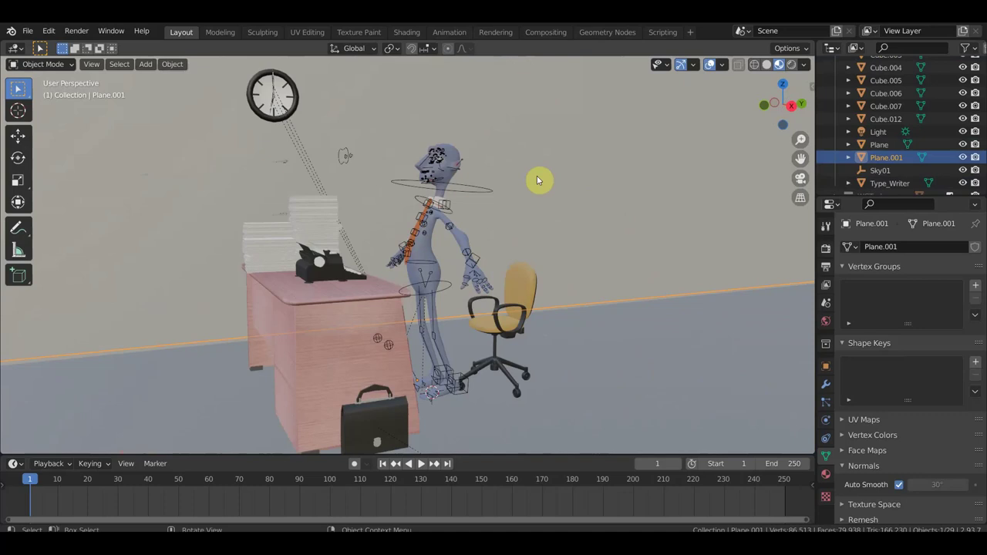
- Switch the viewport to Rendered shading and set the render engine to Cycles
click(791, 64)
click(827, 267)
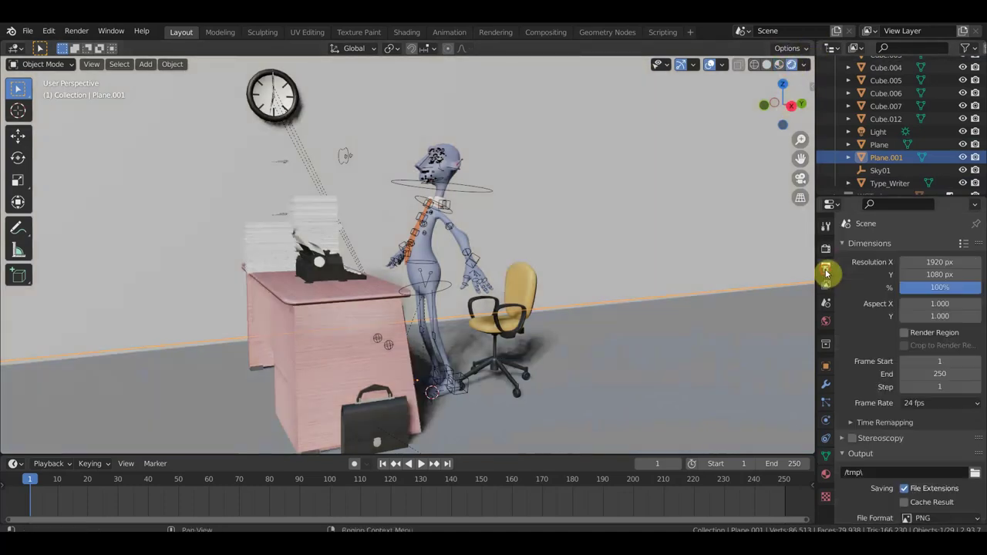
click(826, 247)
click(945, 247)
click(928, 290)
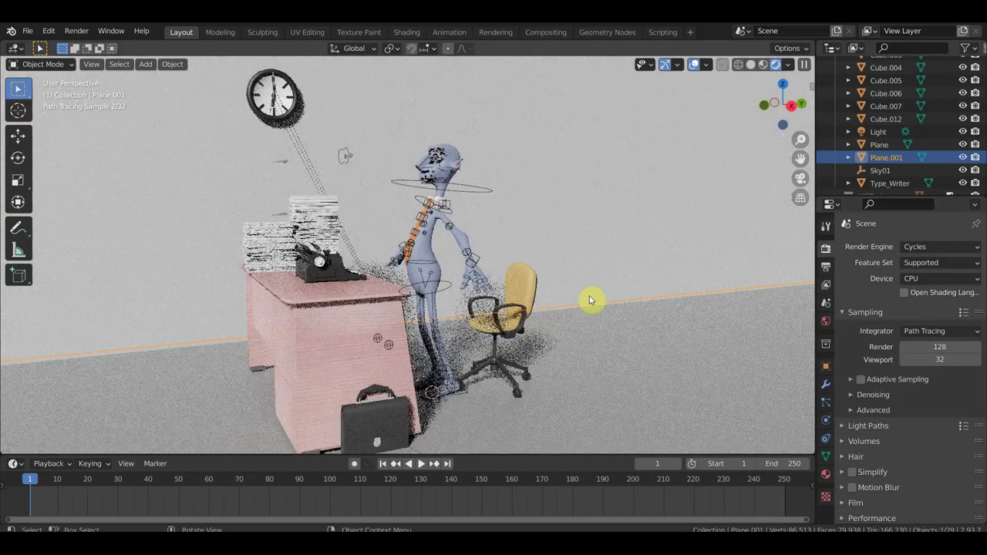
- Orbit the rendered view and select the typewriter, chair and briefcase together
middle_drag(592, 304, 631, 260)
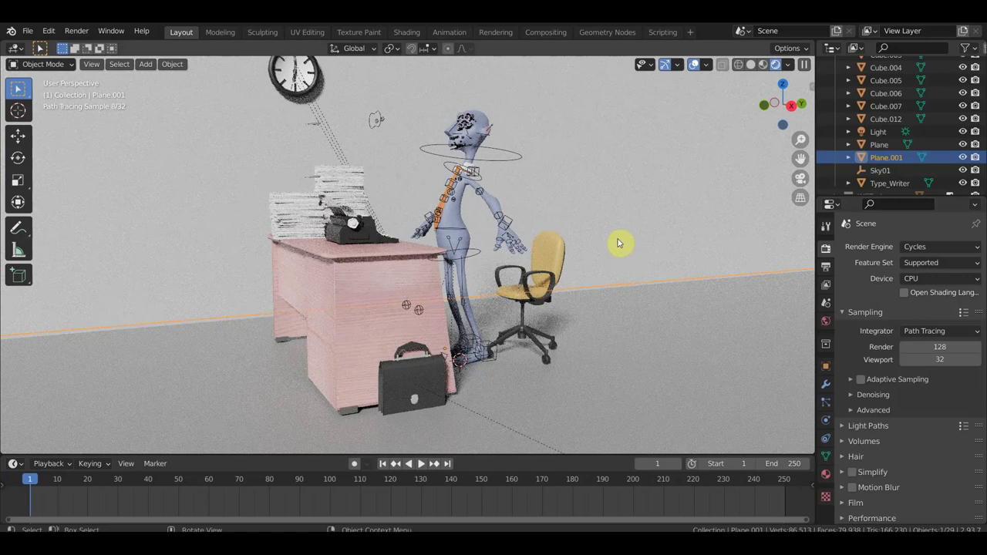
click(367, 235)
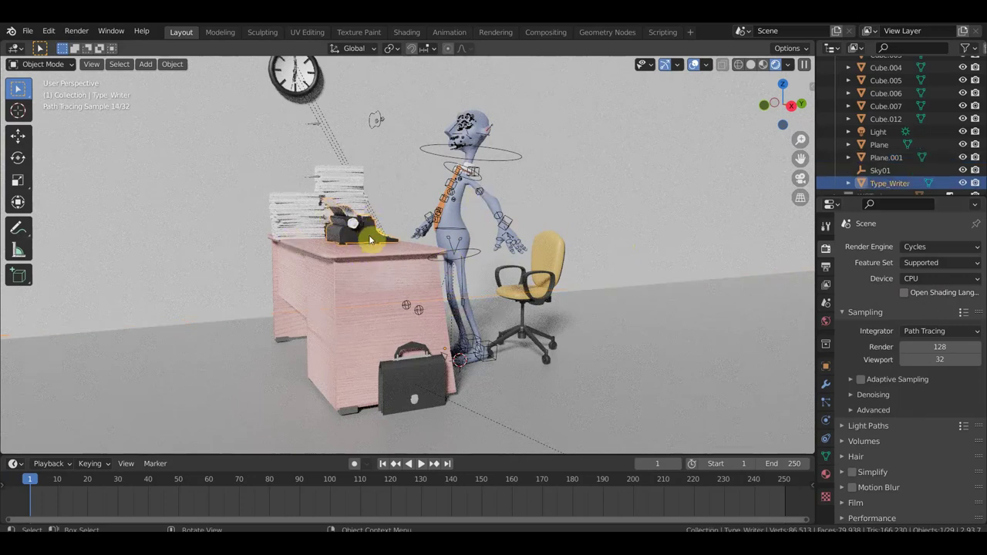
shift+click(550, 285)
shift+click(417, 378)
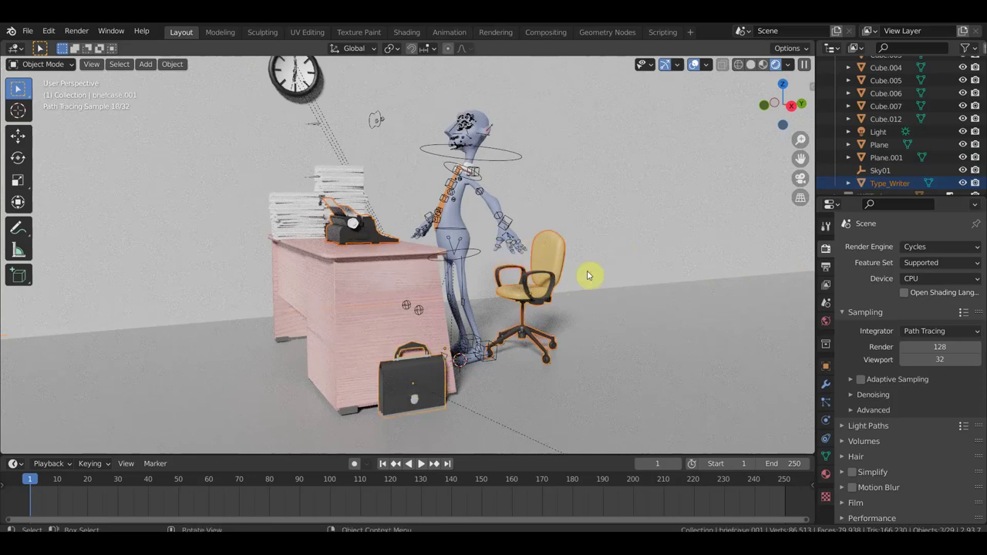
scroll(514, 280, down, 1)
scroll(509, 277, down, 2)
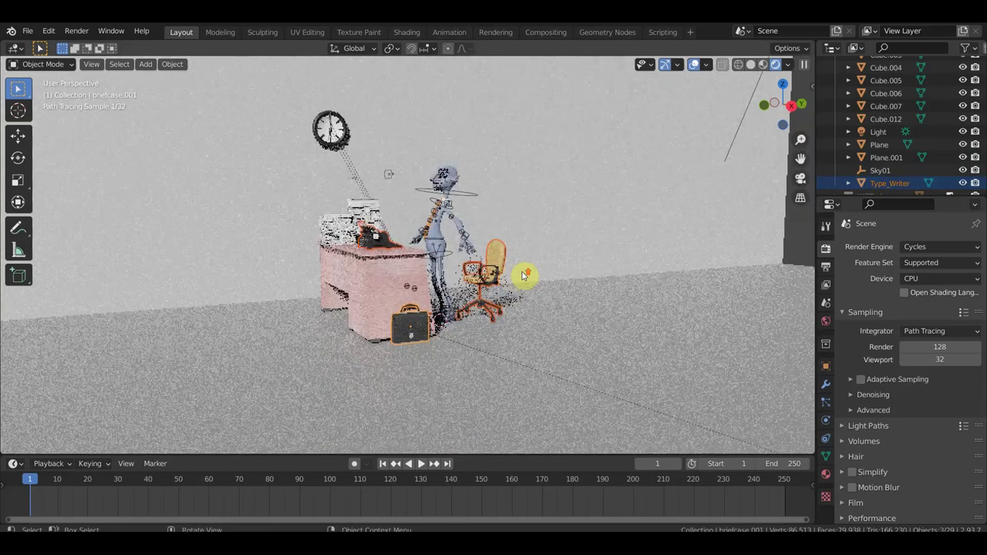
scroll(523, 276, up, 2)
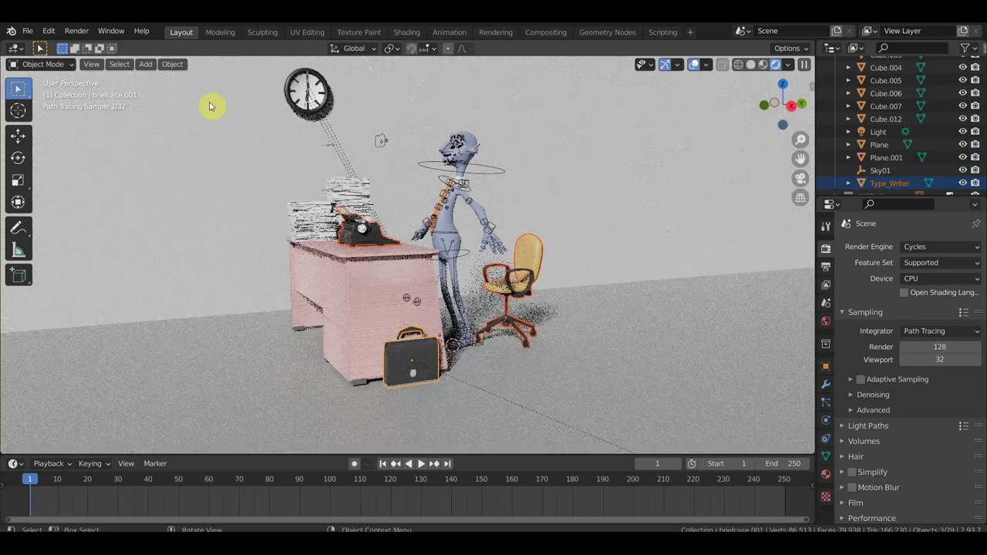
click(28, 30)
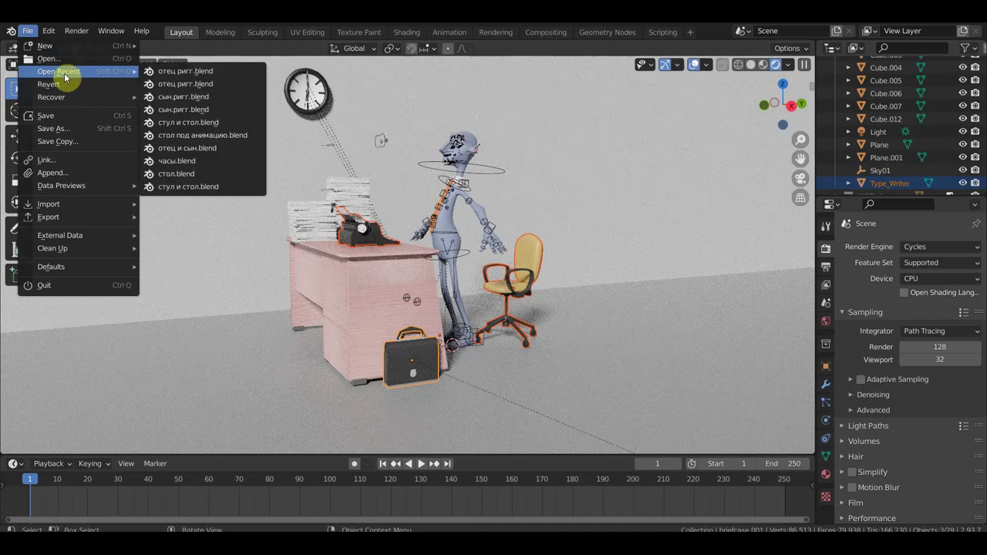
mouse_move(58, 71)
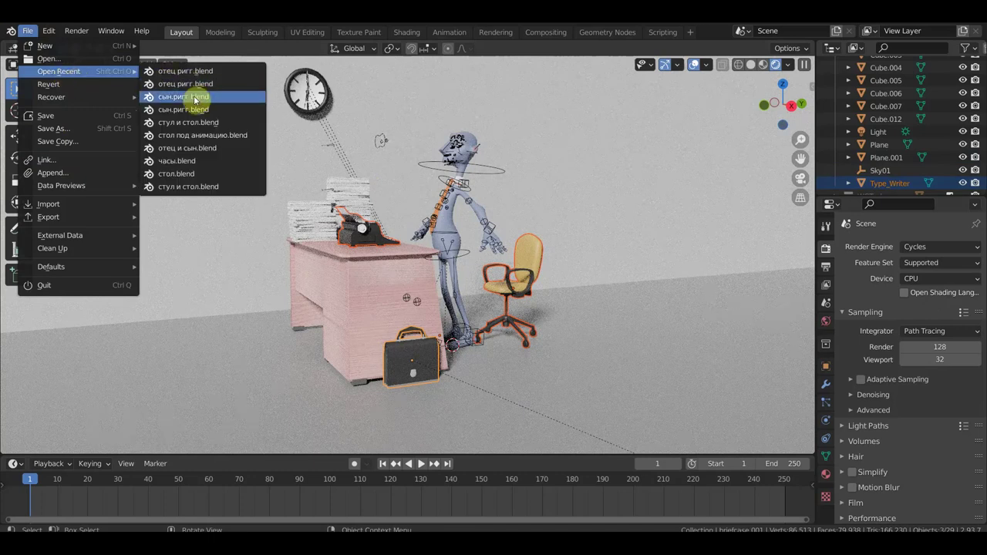
- Load the recent rig scene file, discarding unsaved changes, in Material Preview shading
click(194, 98)
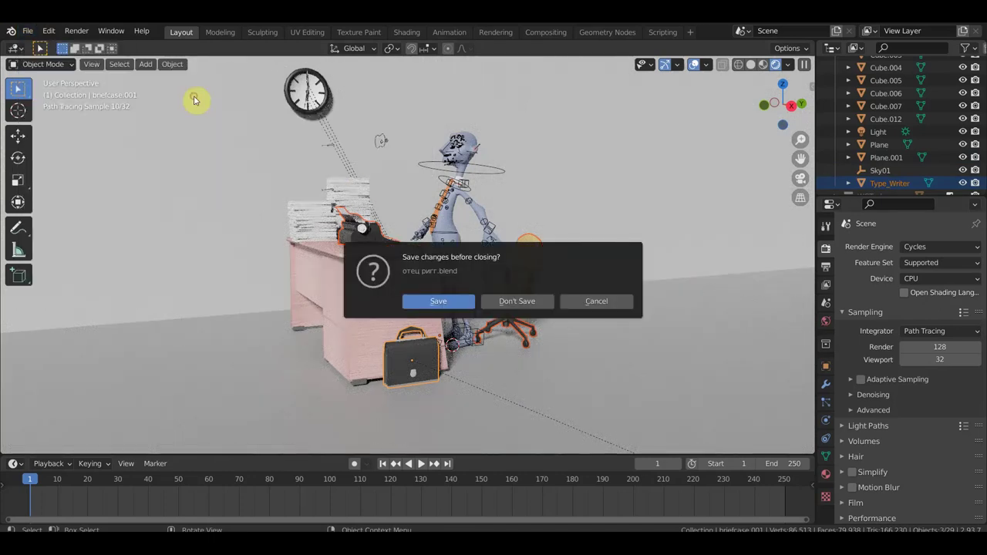
click(522, 300)
scroll(525, 280, up, 5)
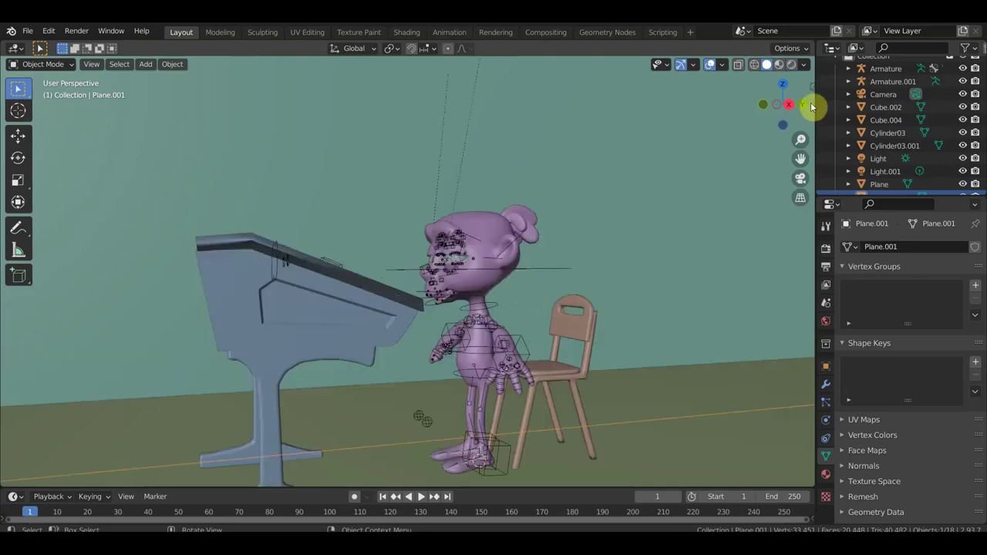
click(779, 64)
- Select the desk and then the chair, and zoom onto the drawing on the desk
mouse_move(615, 322)
middle_down()
mouse_move(607, 284)
mouse_move(591, 275)
middle_up()
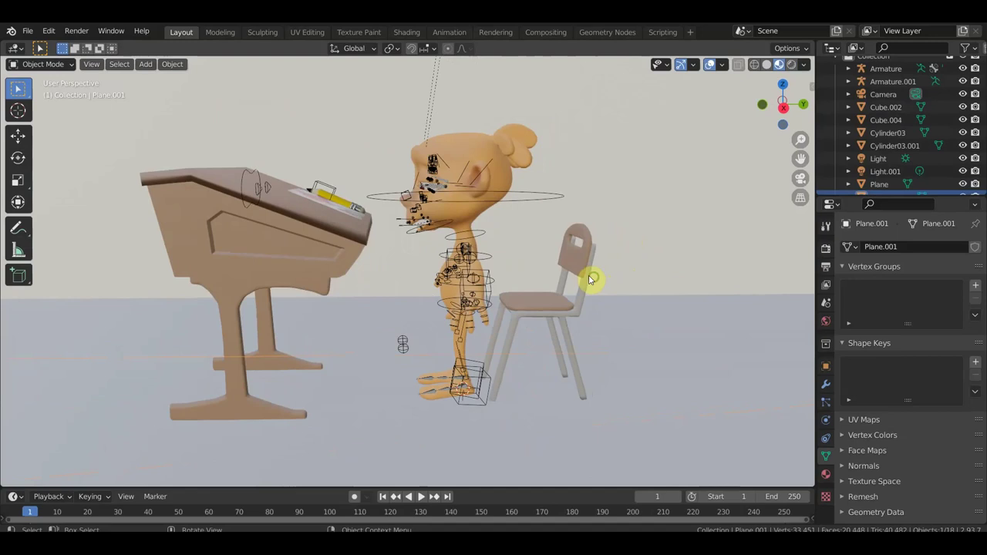
click(332, 234)
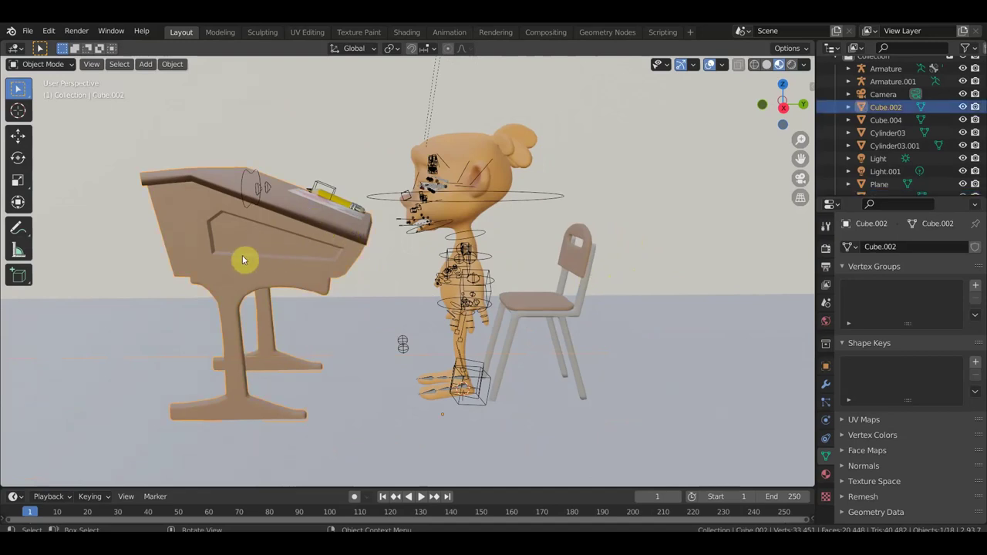
click(551, 313)
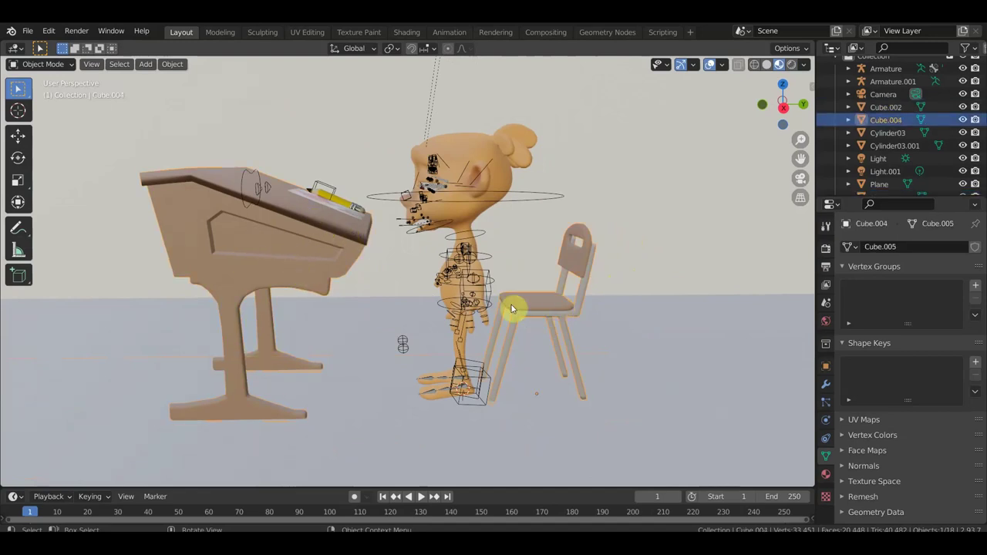
mouse_move(356, 265)
middle_down()
mouse_move(341, 309)
mouse_move(475, 262)
middle_up()
scroll(341, 309, up, 5)
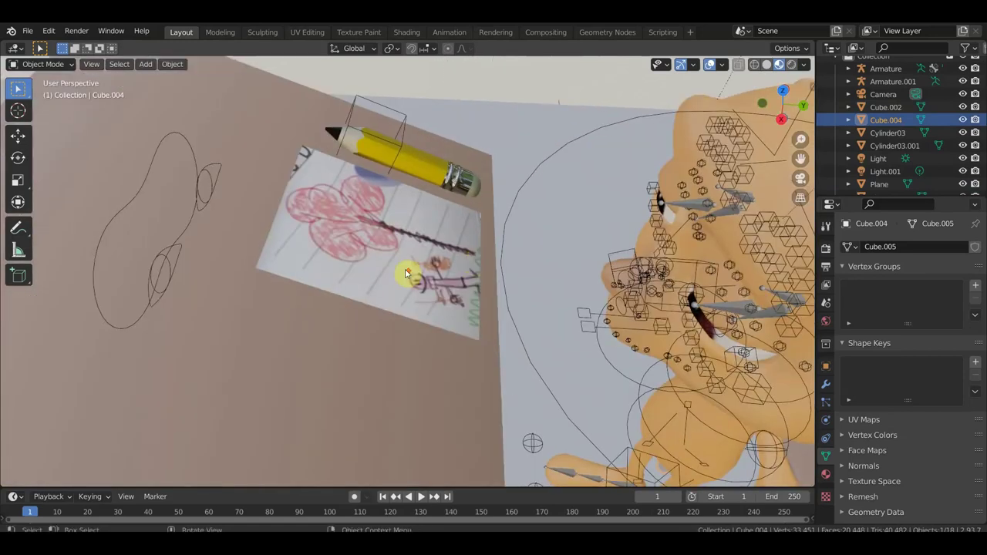
scroll(408, 269, up, 4)
scroll(409, 262, down, 2)
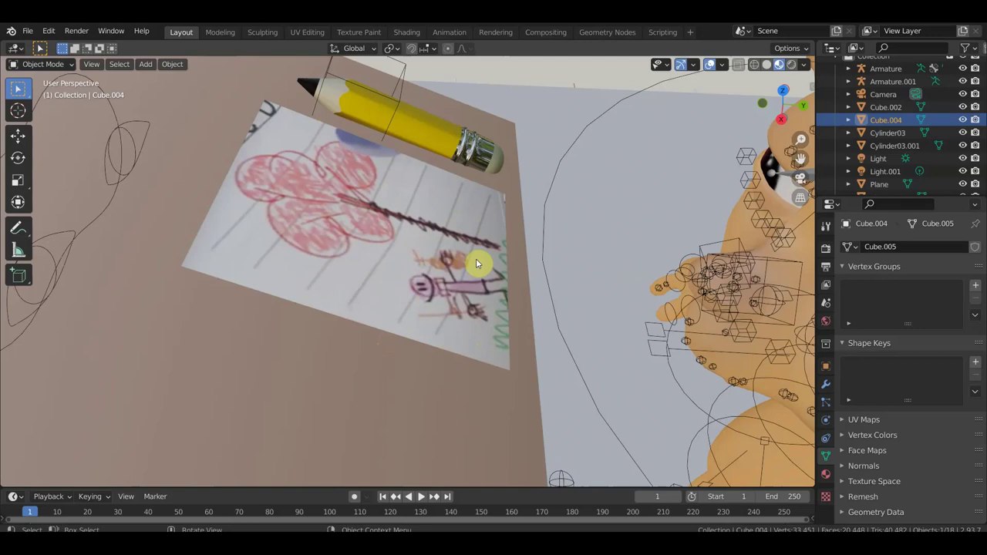
middle_drag(474, 235, 463, 212)
- Alternate selecting the pencil and the desk board to tell them apart
click(436, 170)
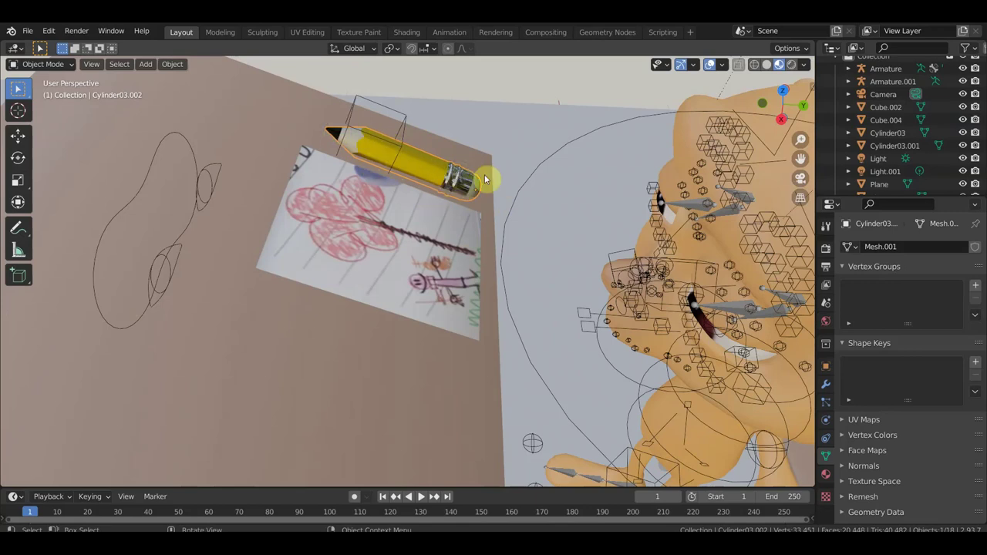
click(462, 182)
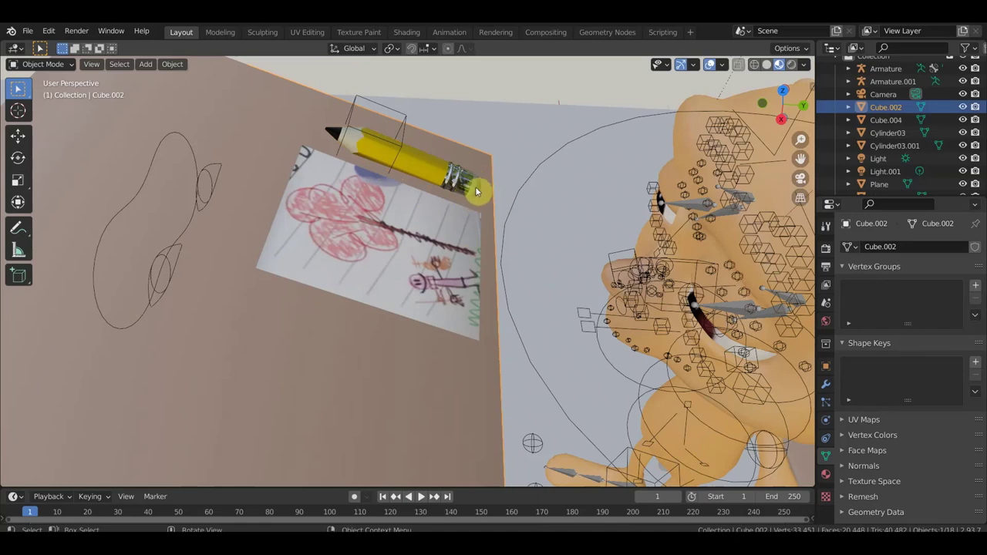
click(334, 135)
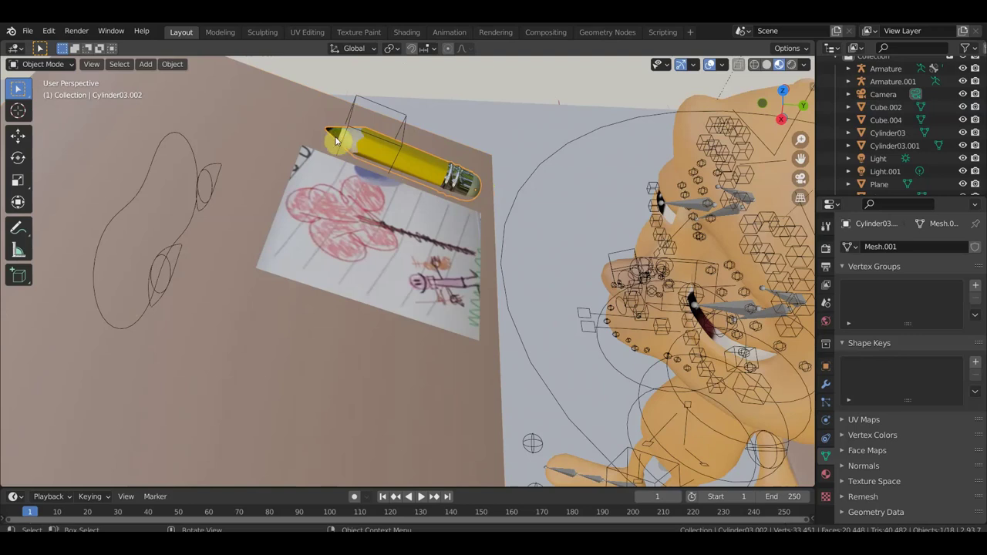
click(378, 156)
click(381, 149)
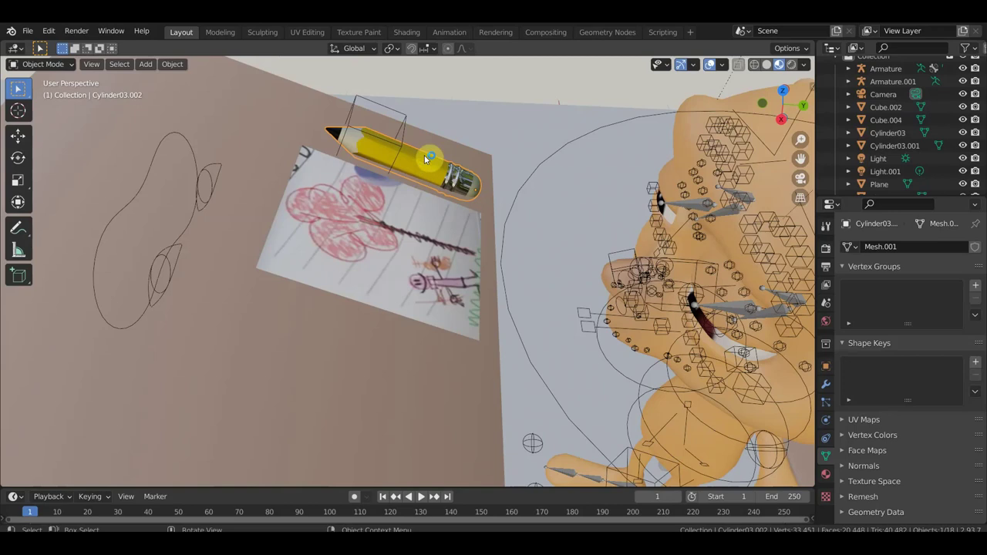
click(457, 190)
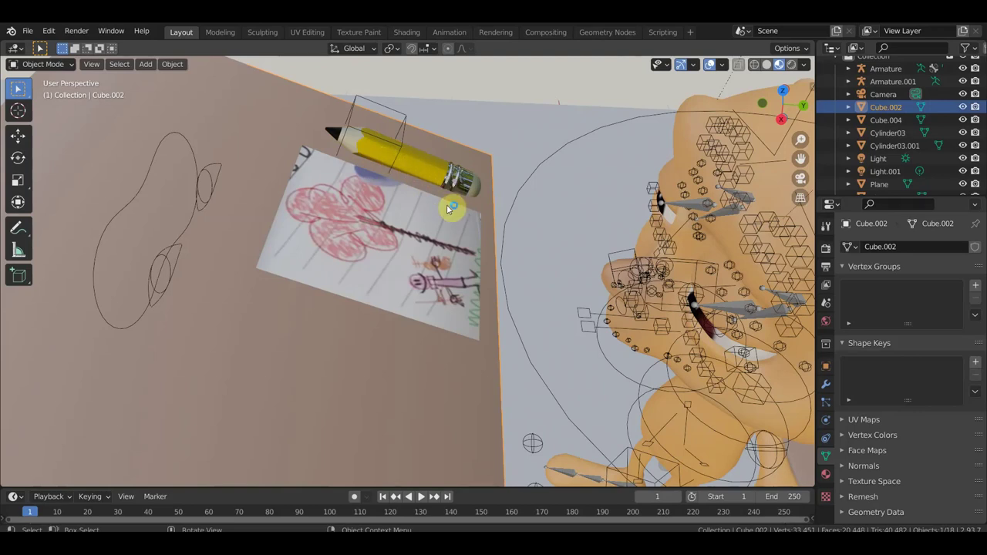
- Orbit close to the pencil and face, then select Armature.001, the pencil's rig
scroll(445, 200, down, 6)
mouse_move(456, 220)
middle_down()
mouse_move(435, 224)
mouse_move(448, 221)
middle_up()
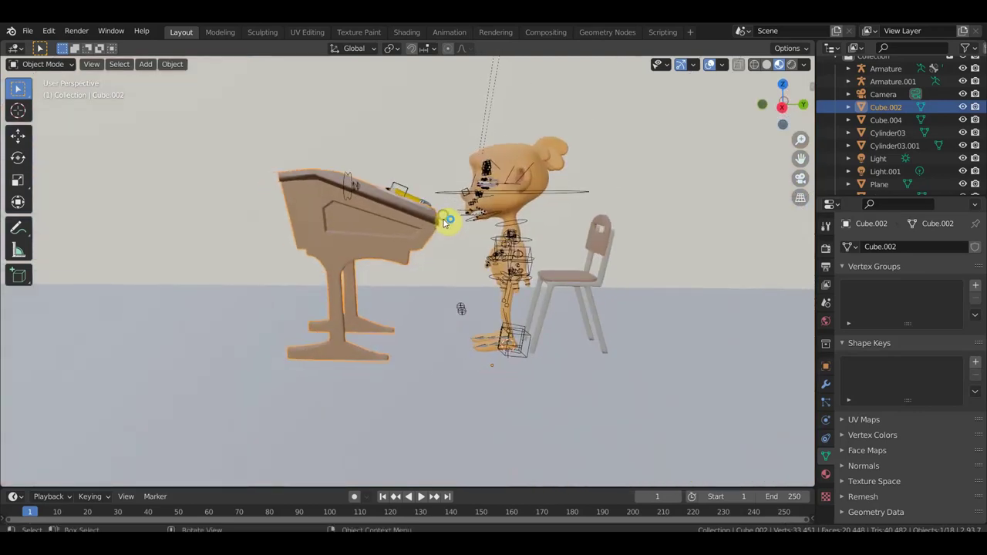
scroll(467, 249, up, 3)
scroll(432, 258, up, 2)
mouse_move(424, 262)
middle_down()
mouse_move(443, 249)
mouse_move(425, 306)
middle_up()
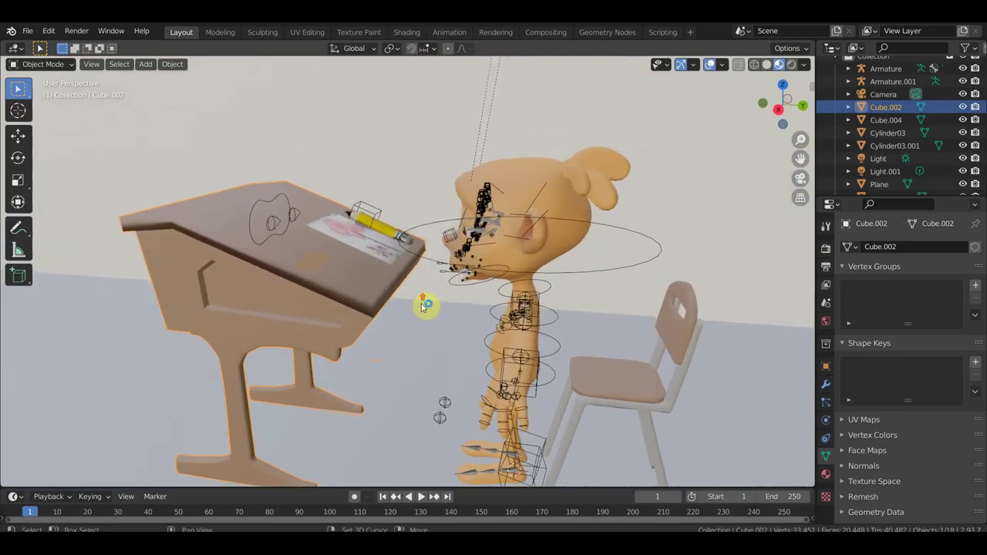
scroll(420, 299, up, 4)
click(347, 174)
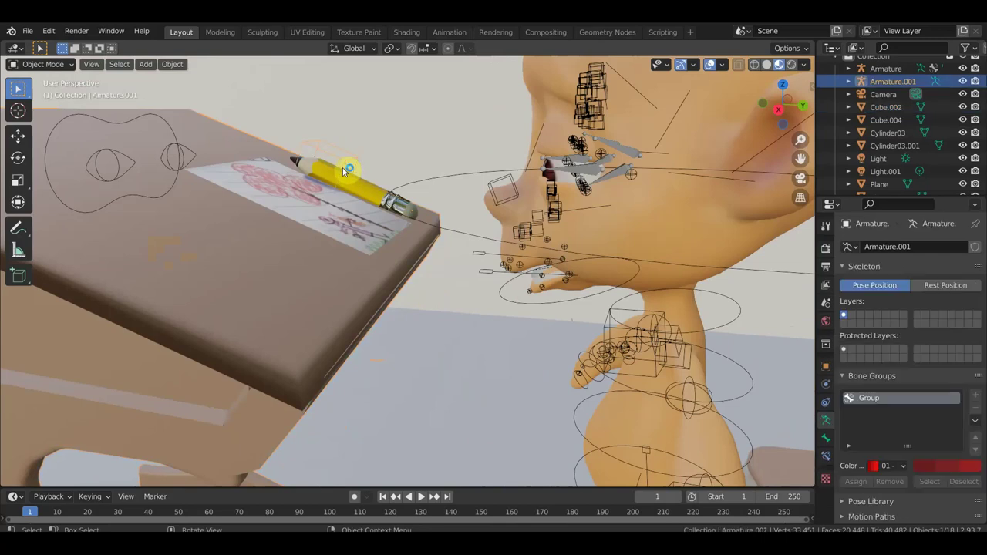
click(42, 64)
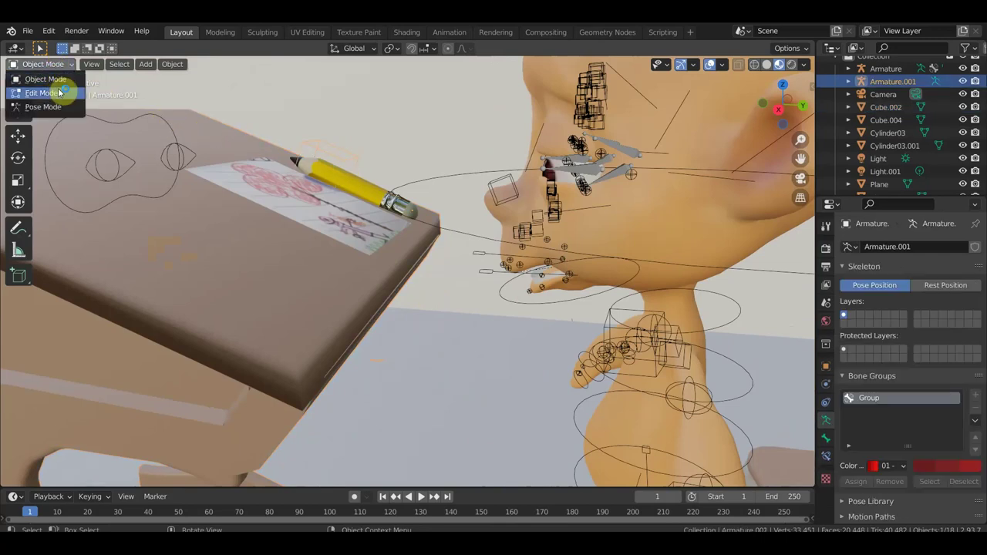
shift+click(469, 177)
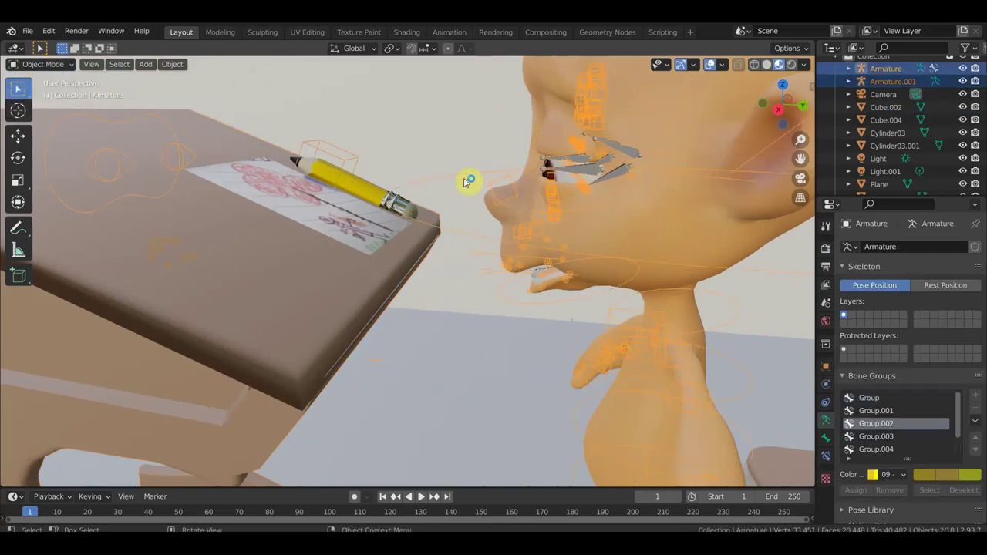
click(54, 64)
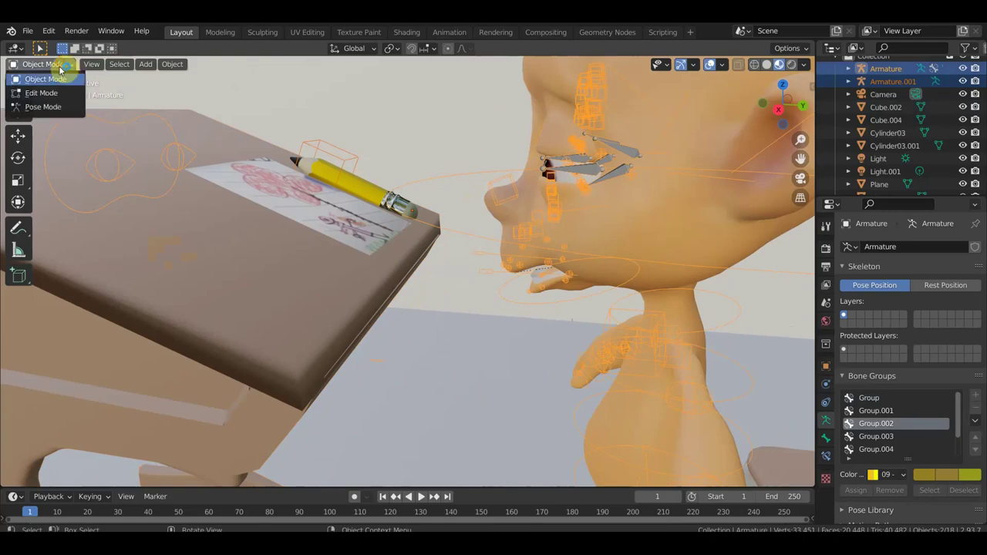
click(39, 105)
click(348, 164)
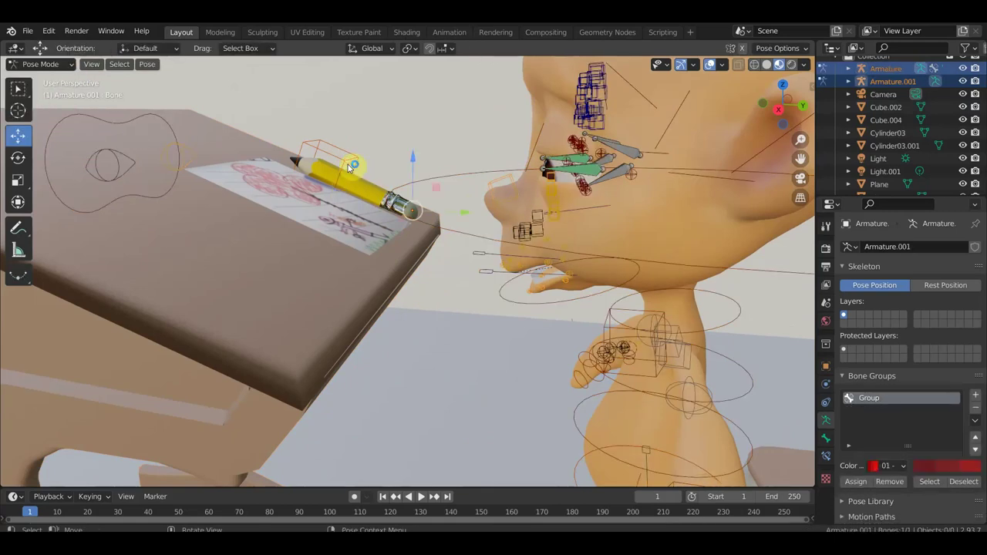
mouse_move(414, 159)
mouse_down()
mouse_move(431, 124)
mouse_move(438, 145)
mouse_up()
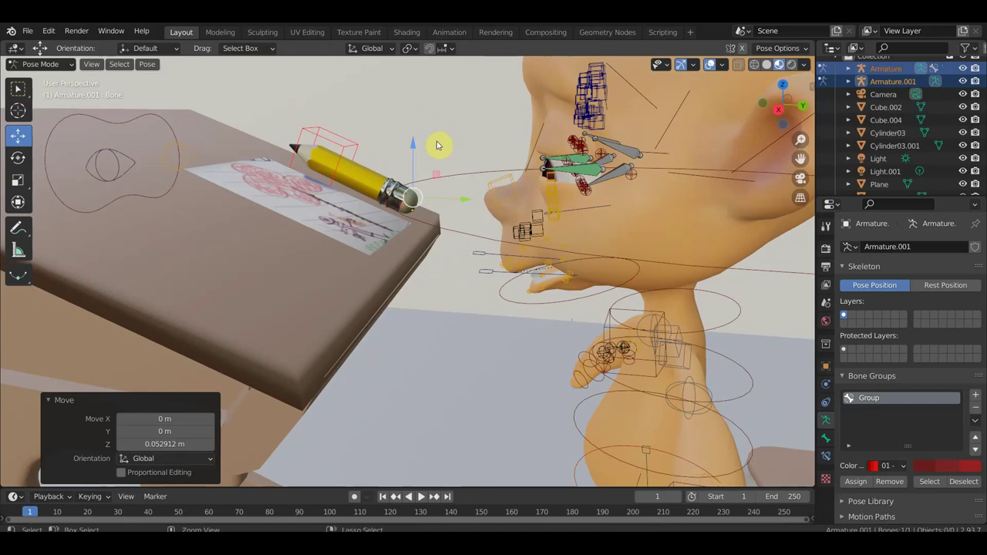
key(ctrl+z)
scroll(437, 145, down, 4)
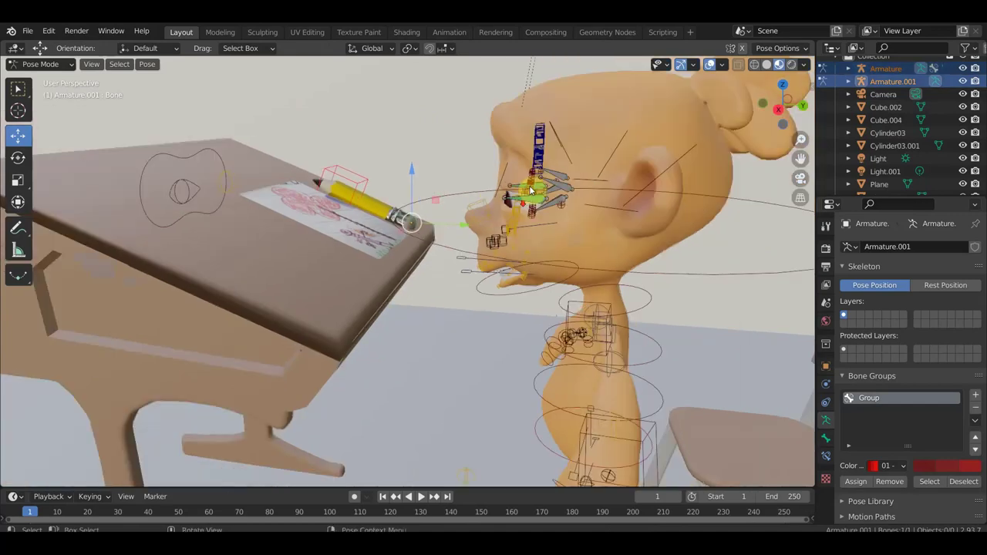
middle_drag(437, 145, 470, 230)
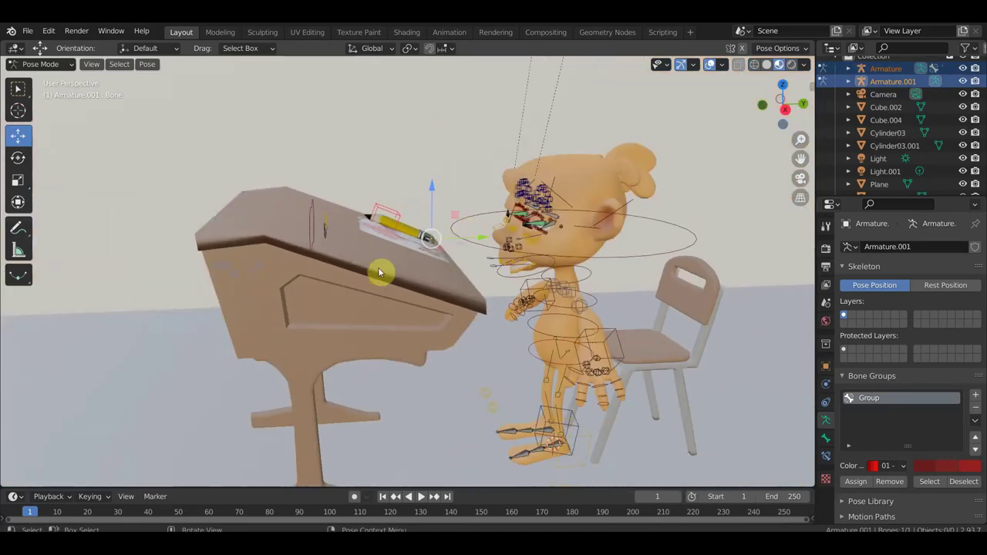
click(42, 64)
- In Object Mode, hide the desk and chair with H, then orbit around the character
click(45, 79)
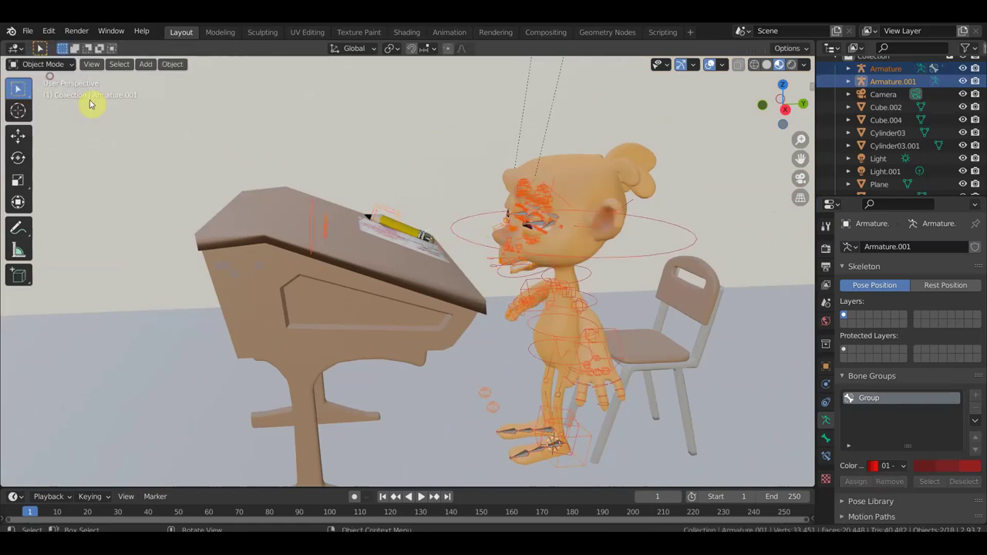
click(355, 276)
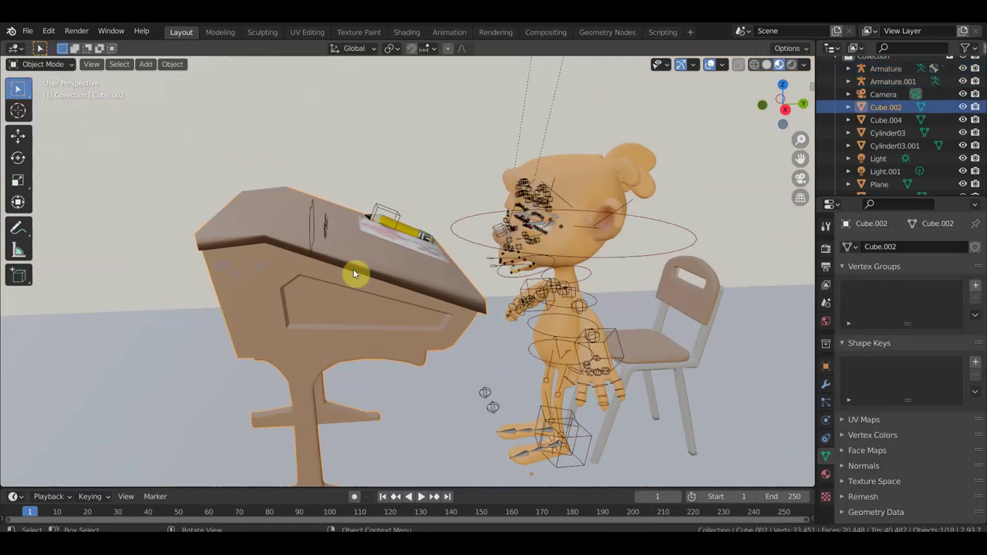
shift+click(673, 347)
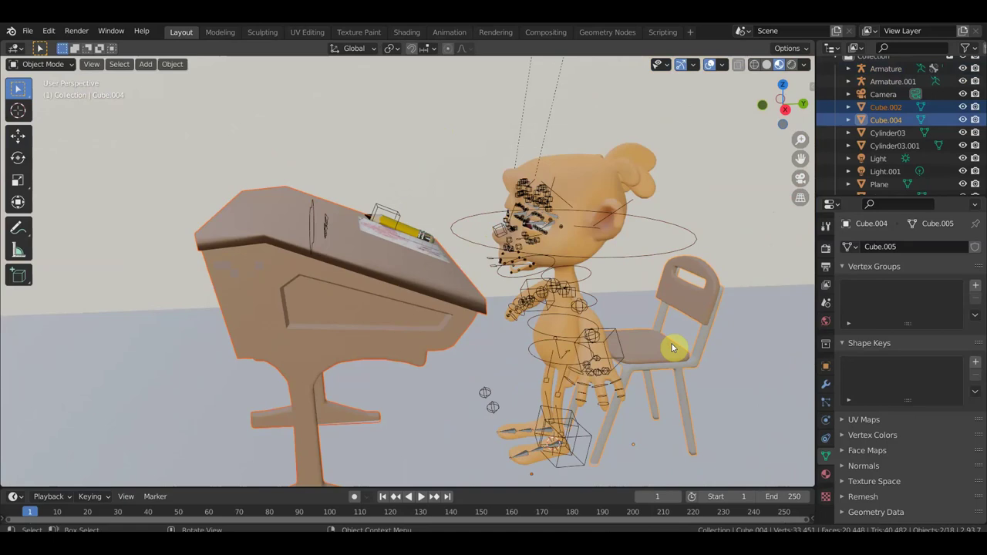
key(h)
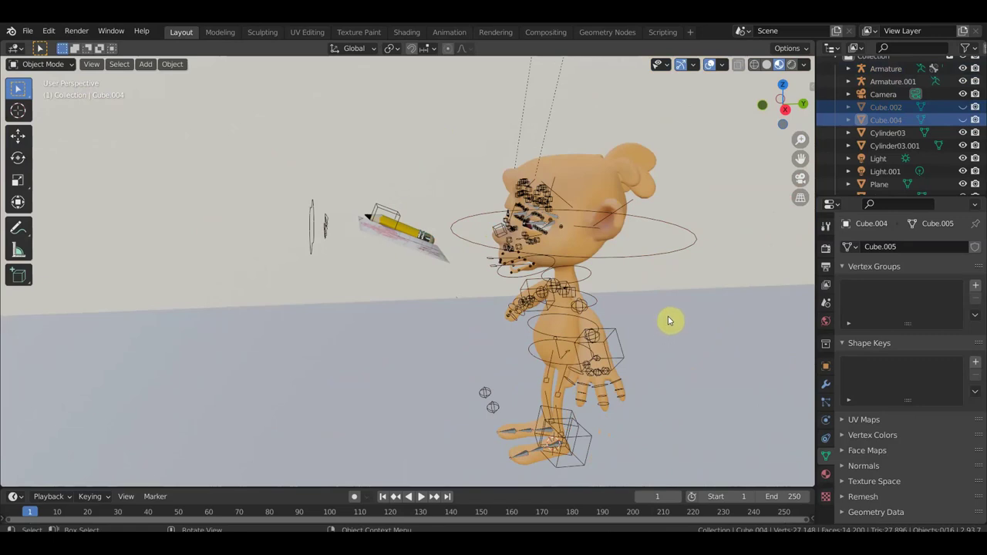
mouse_move(670, 317)
middle_down()
mouse_move(690, 300)
mouse_move(713, 302)
mouse_move(637, 293)
mouse_move(695, 298)
mouse_move(694, 289)
middle_up()
scroll(638, 293, up, 2)
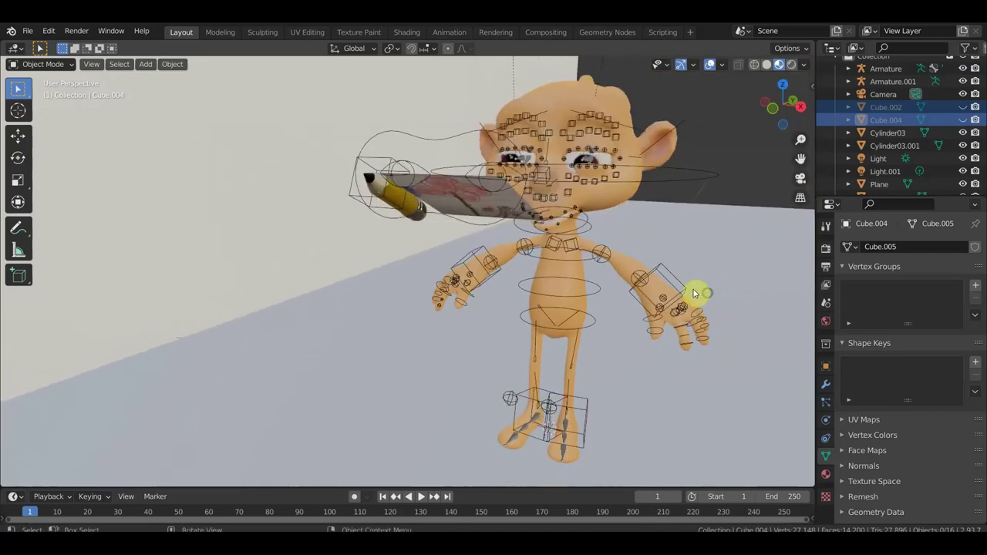
- Put the armature in Pose Mode, hide overlays, and move a head bone -0.017089 m along X
click(461, 136)
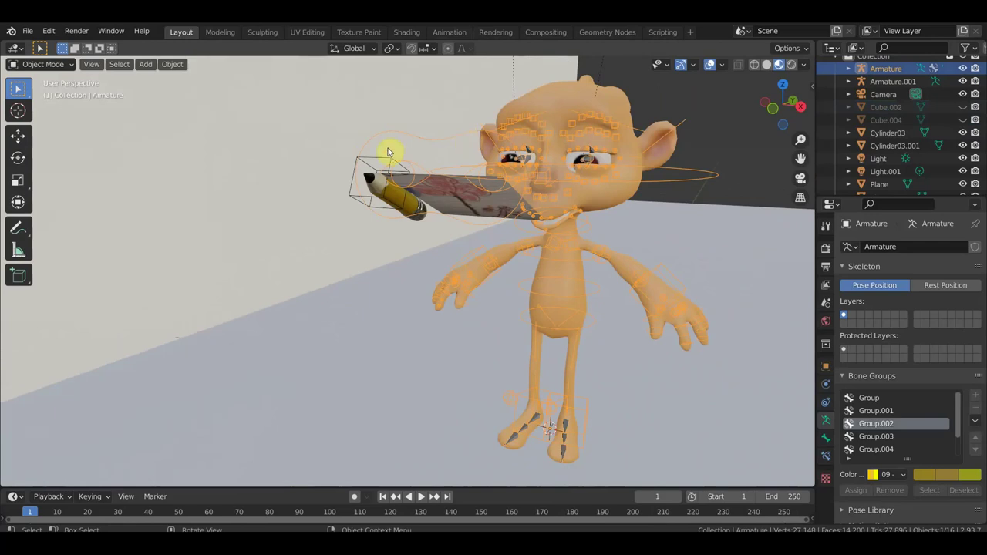
click(55, 64)
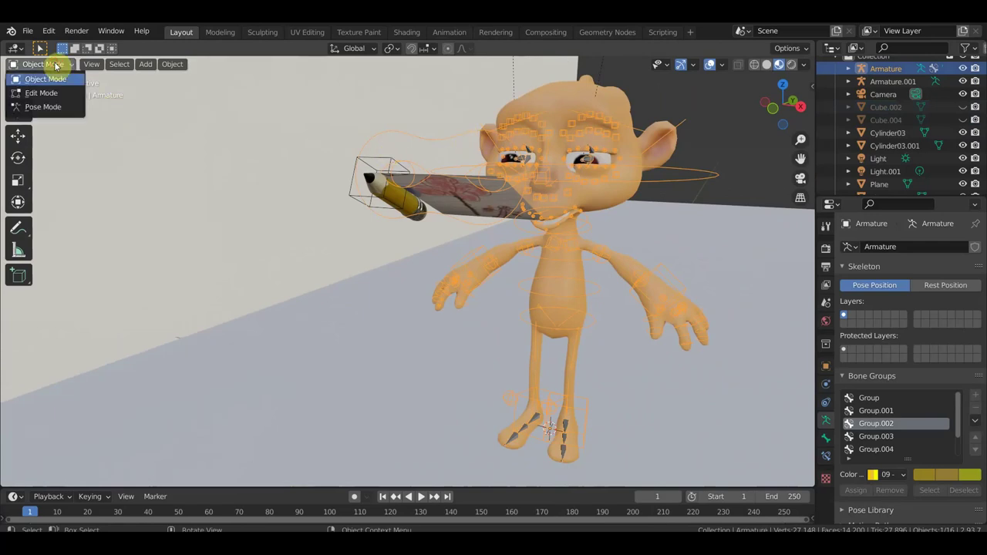
click(43, 107)
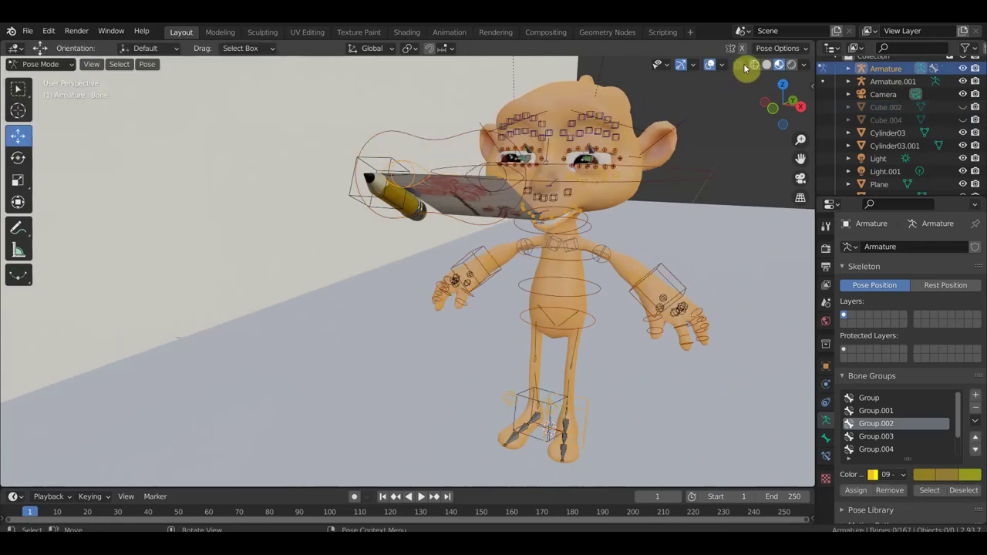
click(461, 138)
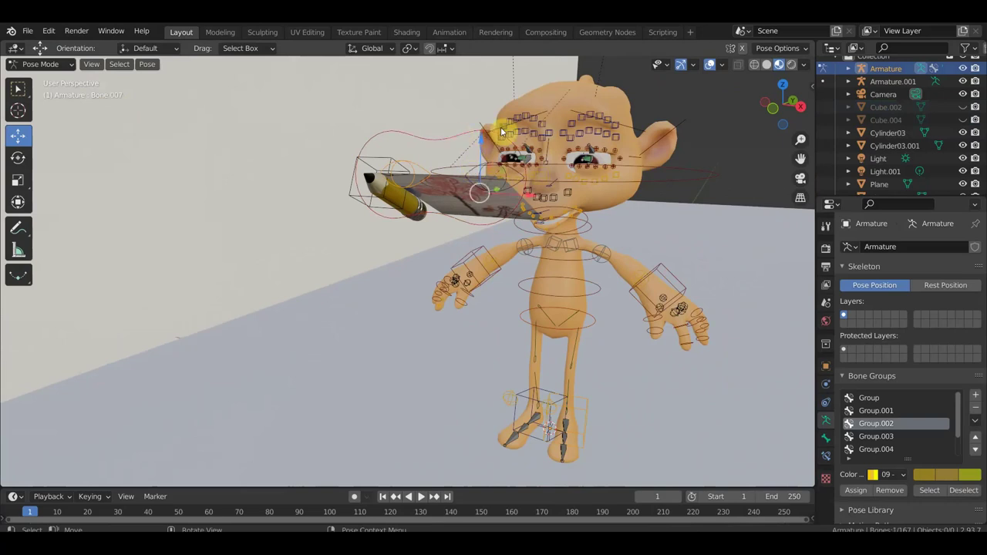
click(710, 64)
mouse_move(528, 199)
mouse_down()
mouse_move(540, 219)
mouse_move(527, 224)
mouse_up()
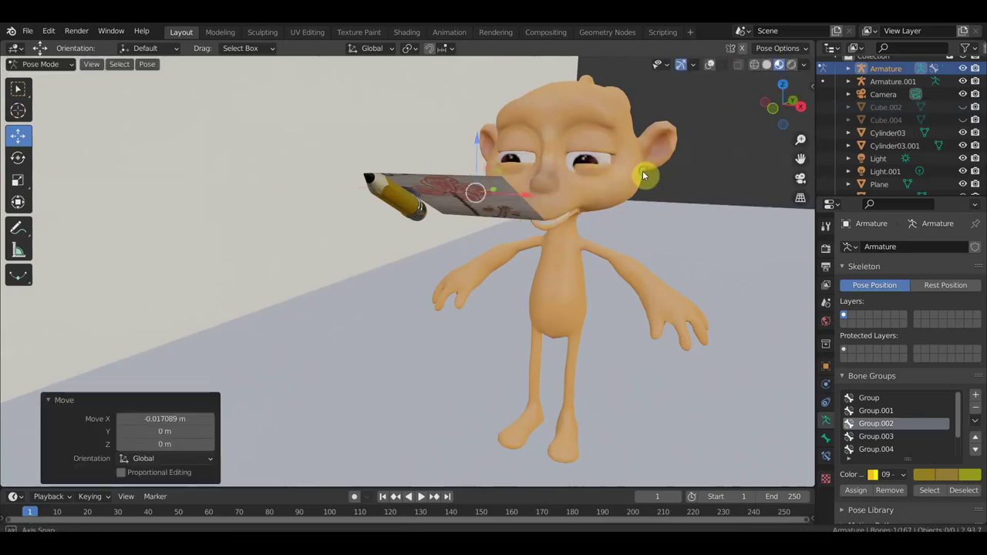
middle_drag(644, 171, 631, 193)
mouse_move(626, 214)
middle_down()
mouse_move(563, 214)
mouse_move(556, 198)
middle_up()
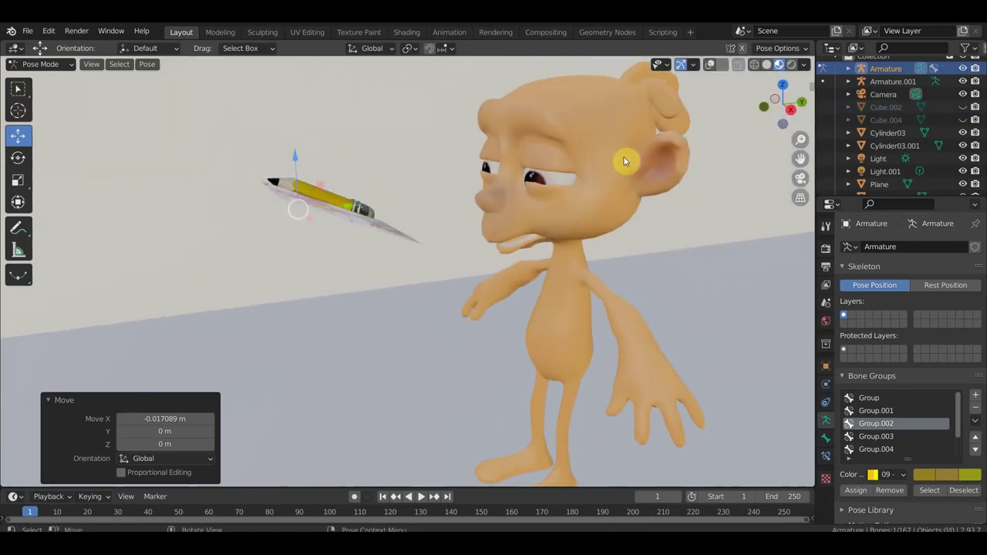
- With overlays back on, move eye bone Bone.005 0.014 m along Y
click(709, 67)
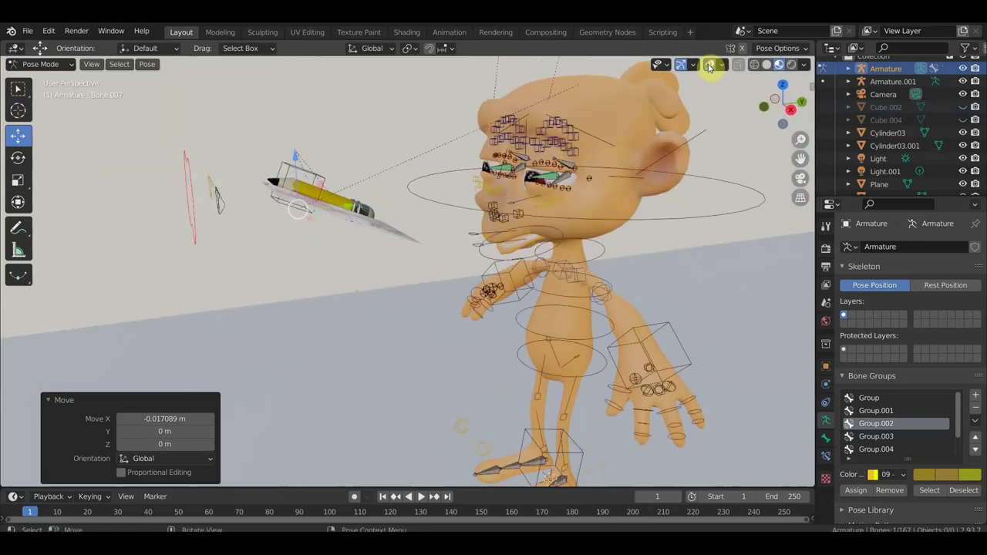
click(551, 180)
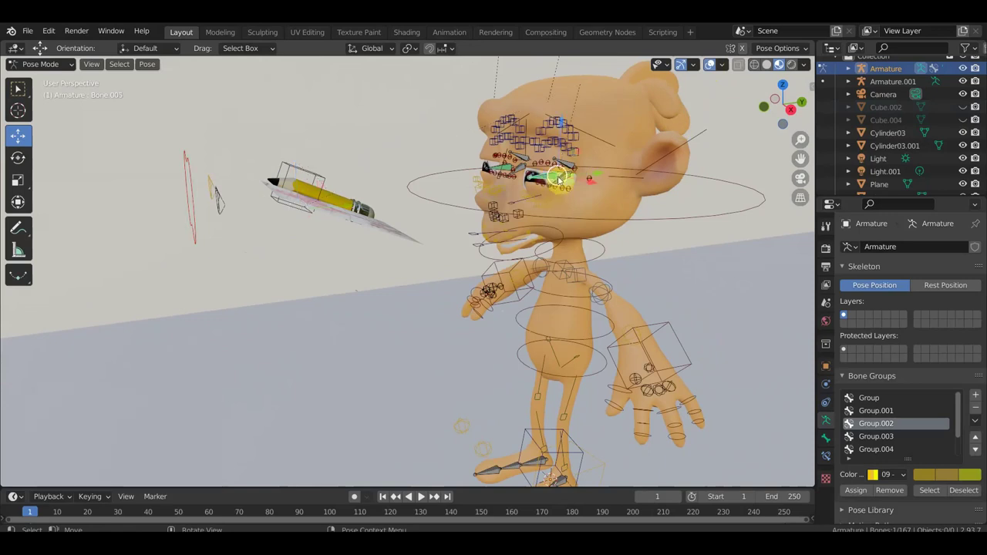
key(g)
click(602, 172)
mouse_move(598, 174)
middle_down()
mouse_move(656, 216)
mouse_move(689, 209)
mouse_move(577, 247)
mouse_move(529, 280)
mouse_move(459, 267)
mouse_move(394, 229)
mouse_move(475, 245)
mouse_move(445, 197)
middle_up()
scroll(526, 276, up, 3)
scroll(381, 227, up, 2)
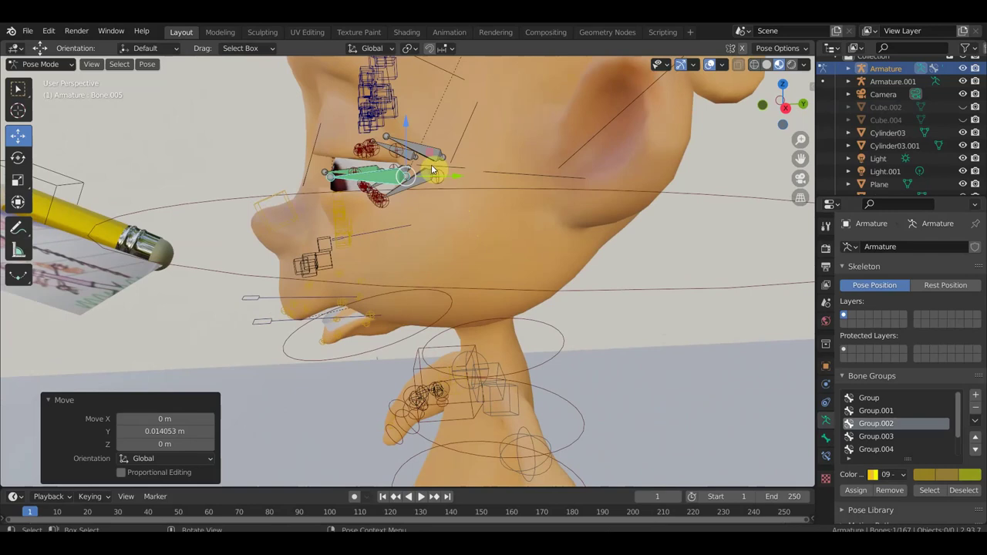
- Select the two eyelid bones around the character's eye
click(429, 169)
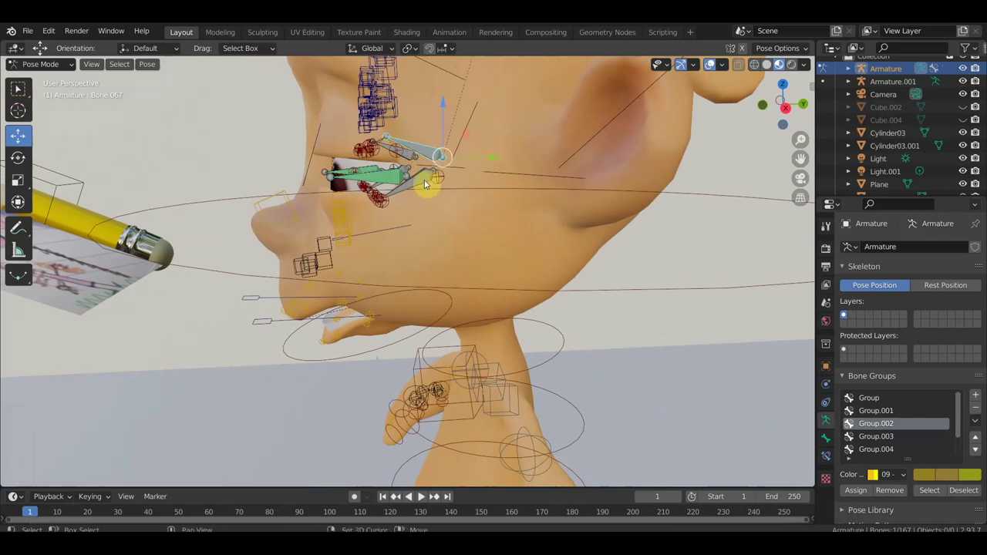
click(421, 183)
middle_drag(436, 181, 427, 204)
shift+click(411, 149)
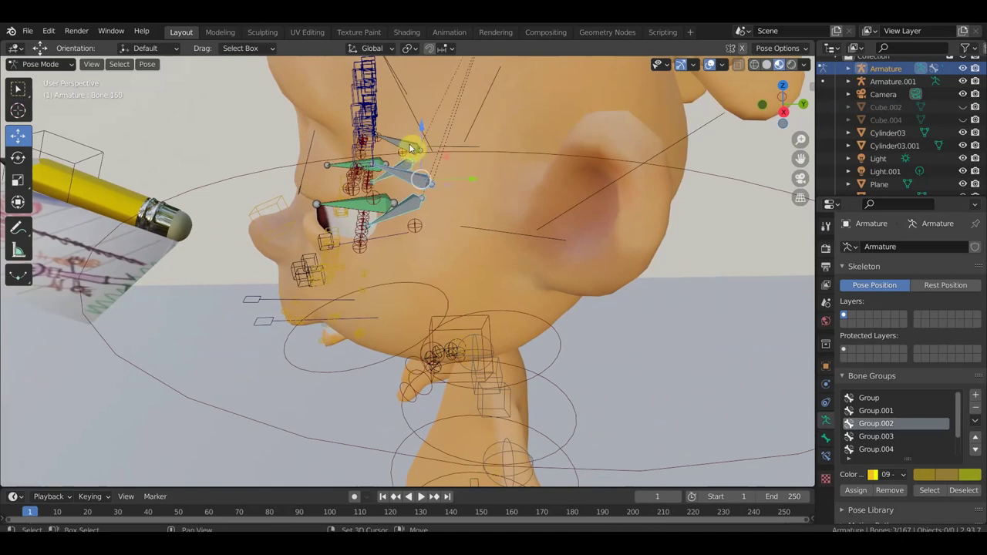
shift+click(414, 151)
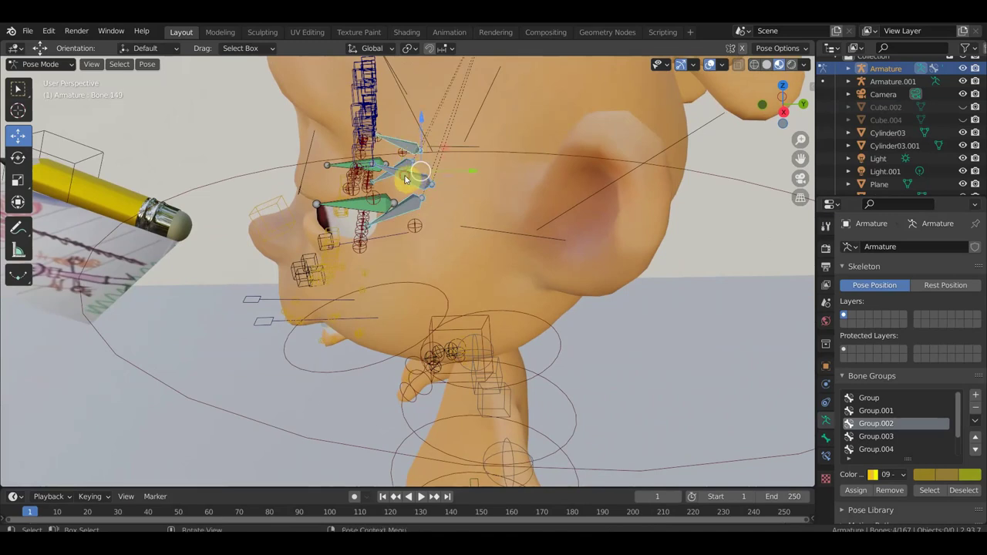
click(409, 158)
shift+click(406, 148)
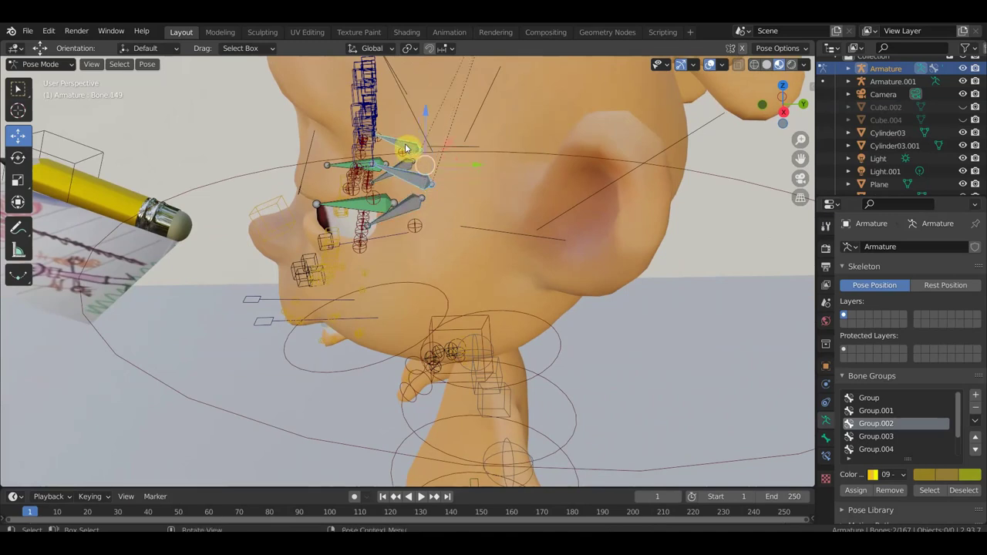
- Rotate the eyelid bones -18° in right side view and check the eye without overlays
key(KP_3)
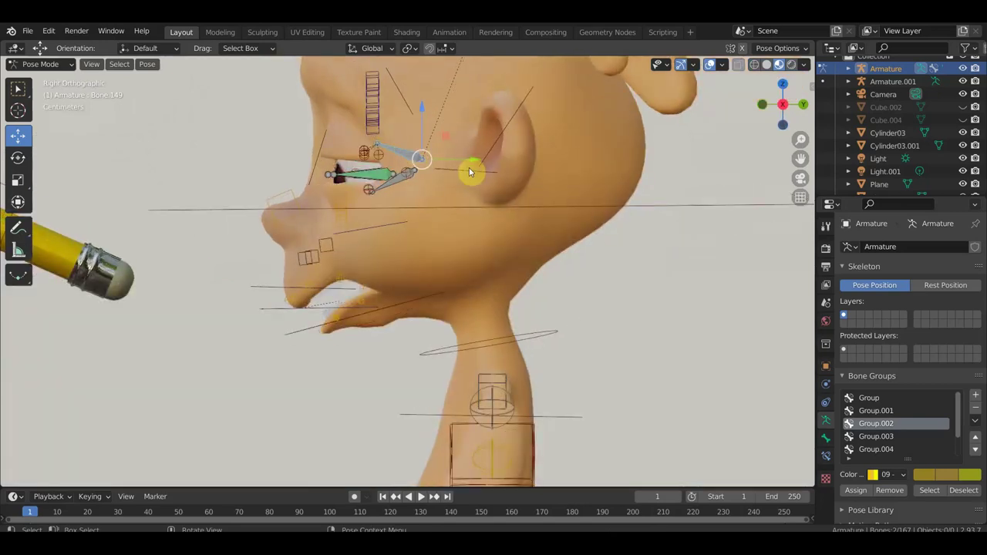
key(r)
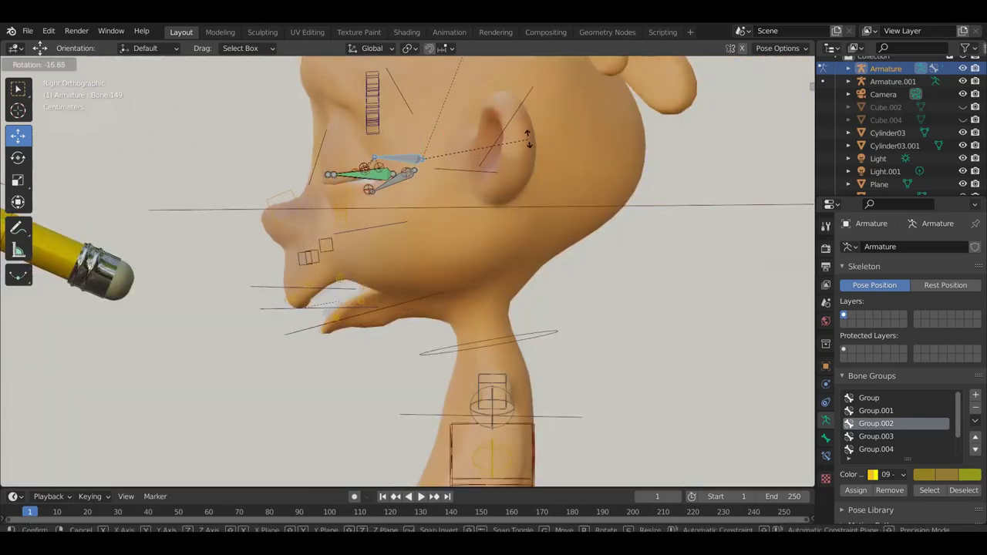
click(527, 139)
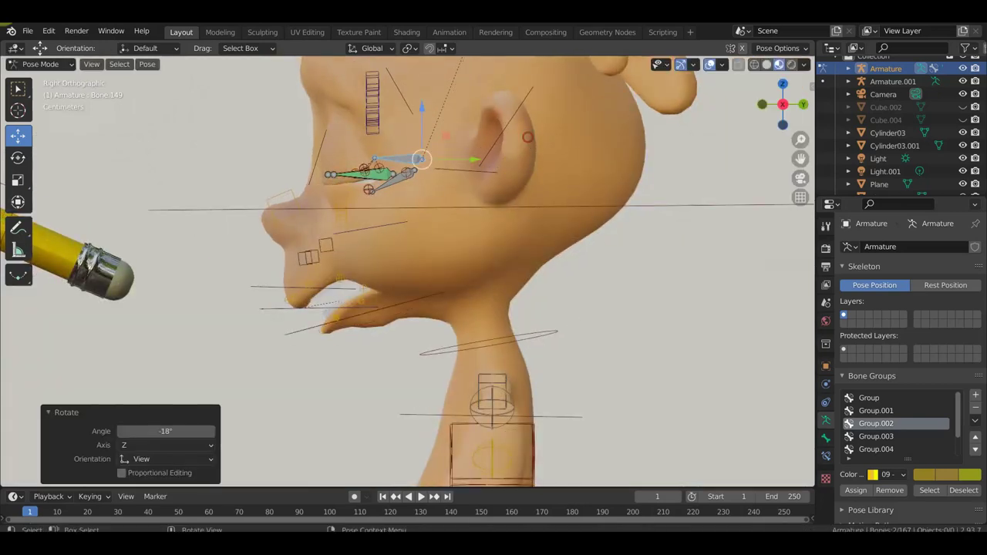
click(710, 64)
mouse_move(580, 186)
middle_down()
mouse_move(643, 224)
mouse_move(580, 224)
middle_up()
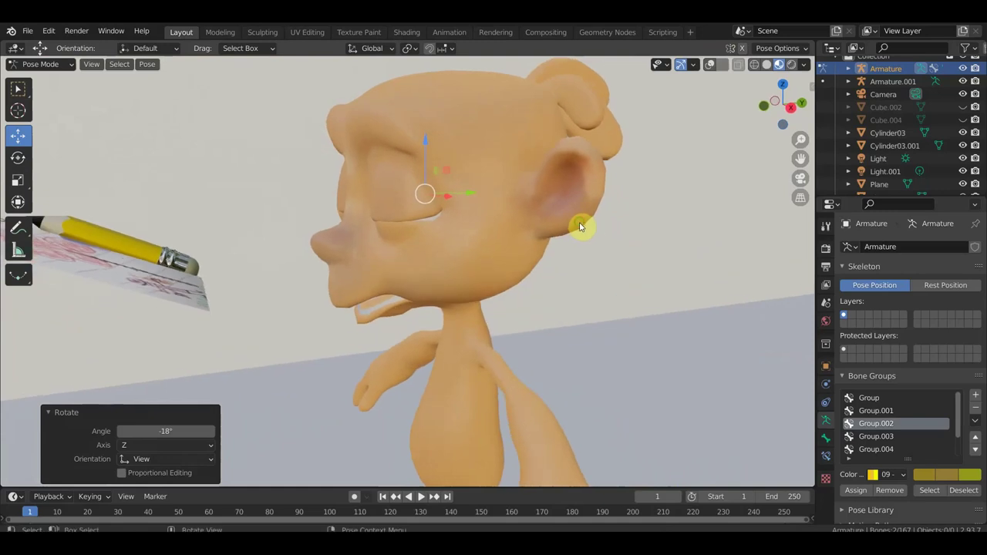
click(710, 64)
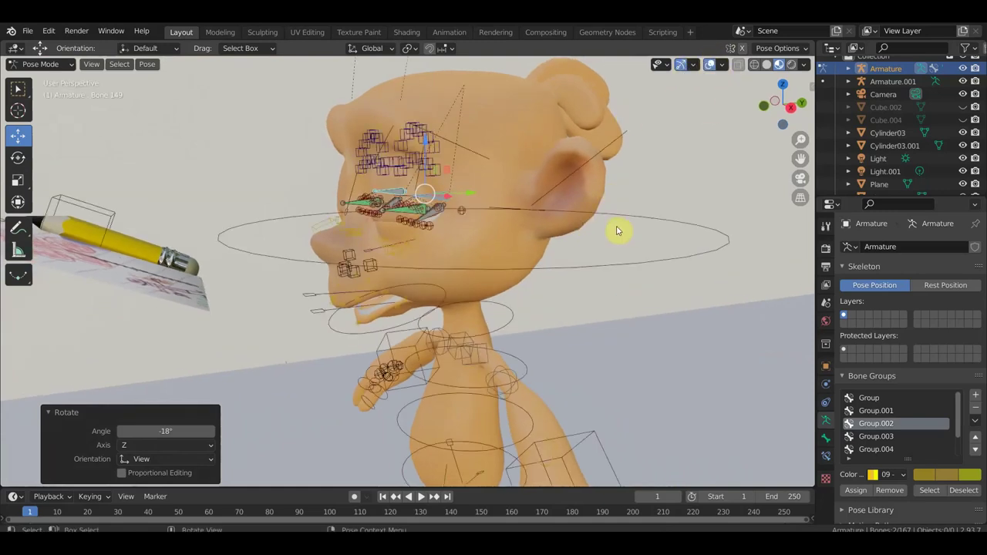
- Undo the eyelid rotation and lower forehead bones Bone.062 and Bone.061 along Z
key(ctrl+z)
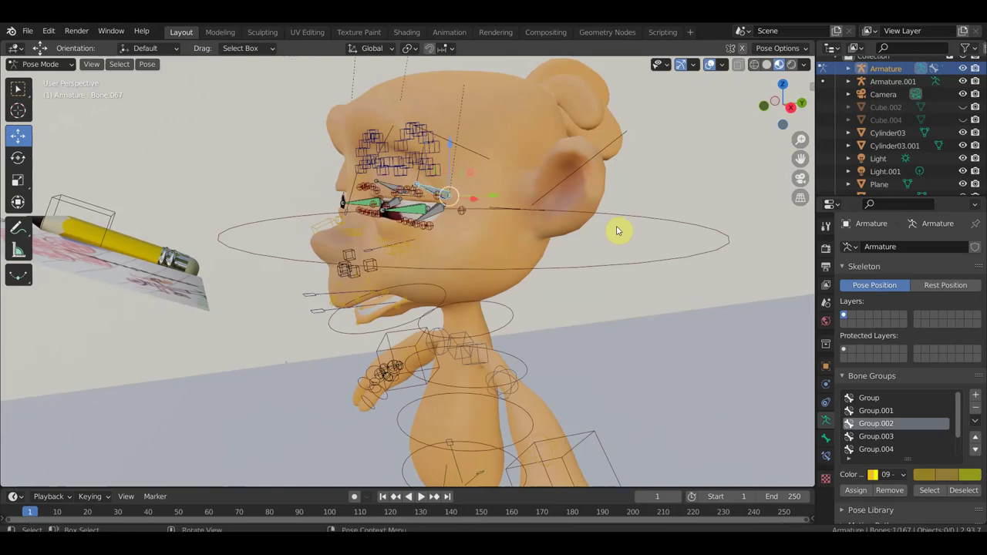
middle_drag(626, 228, 677, 238)
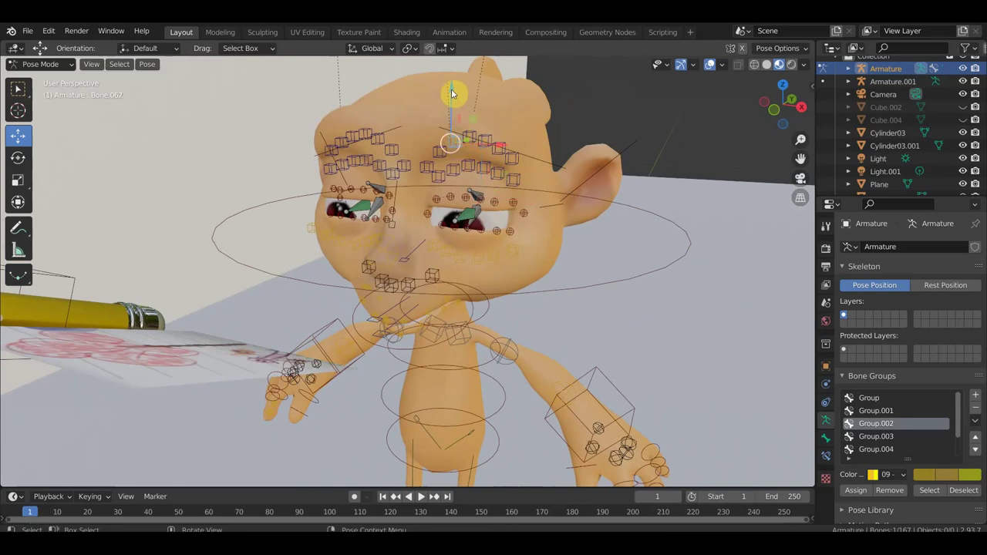
key(g)
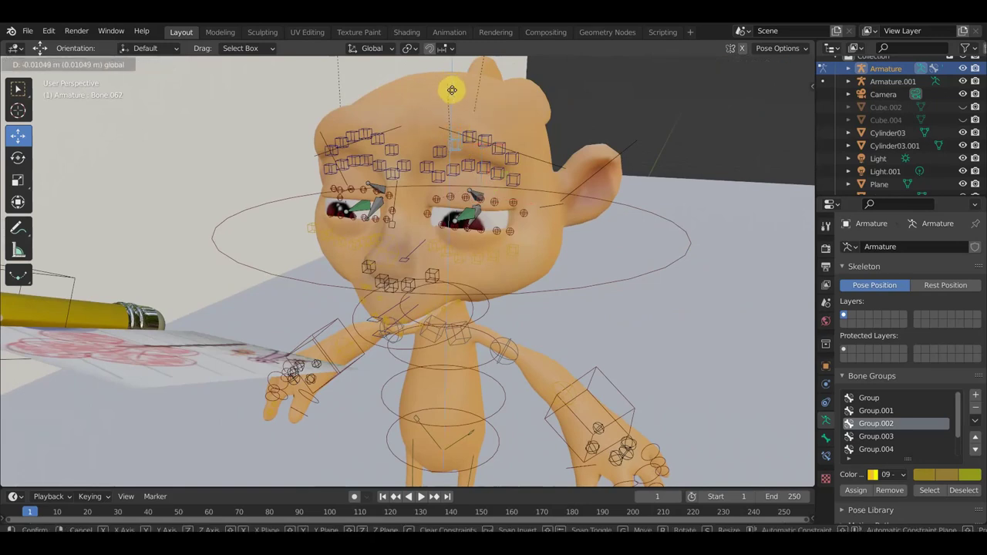
click(446, 143)
click(451, 104)
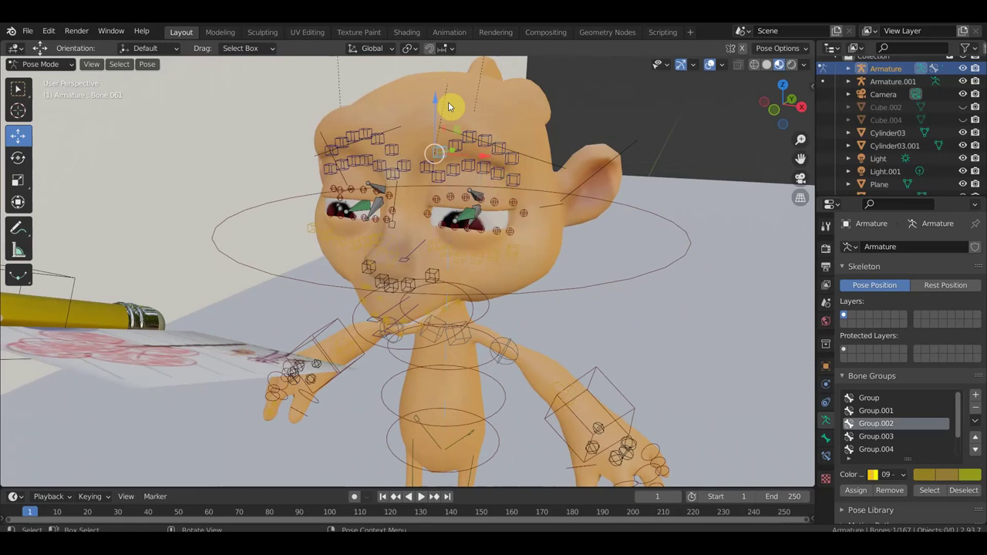
key(g)
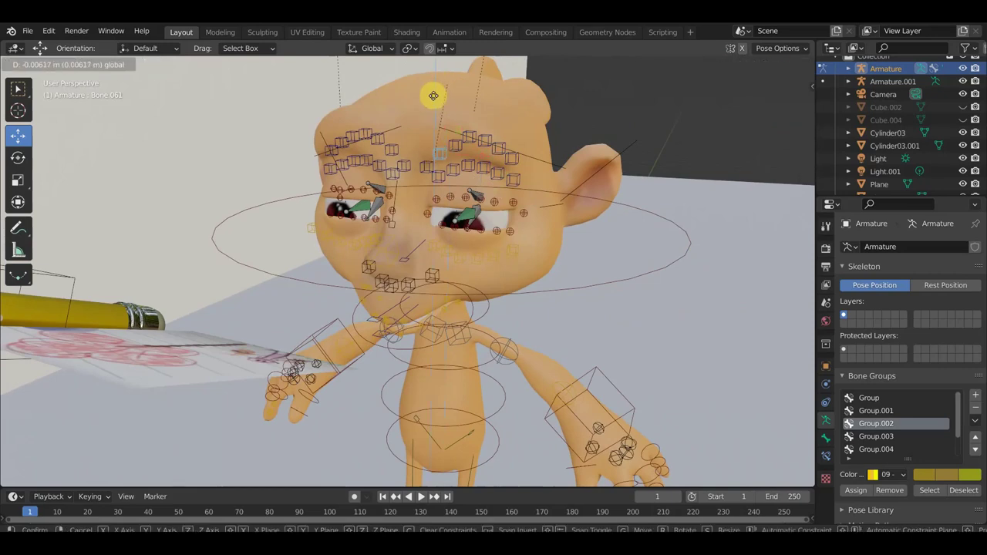
click(434, 95)
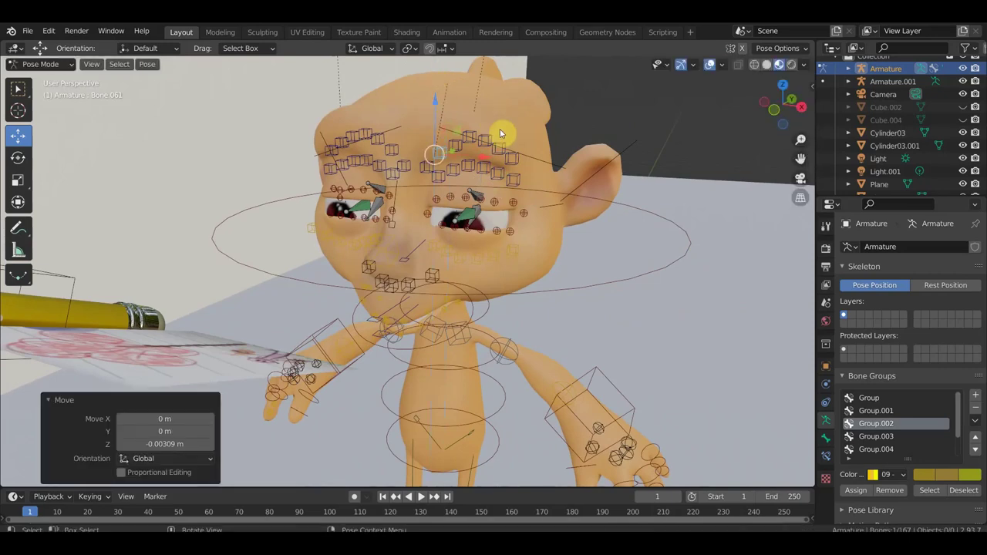
- Try rotating ear bone Bone.064, undo it, and orbit around the head to compare angles
click(599, 179)
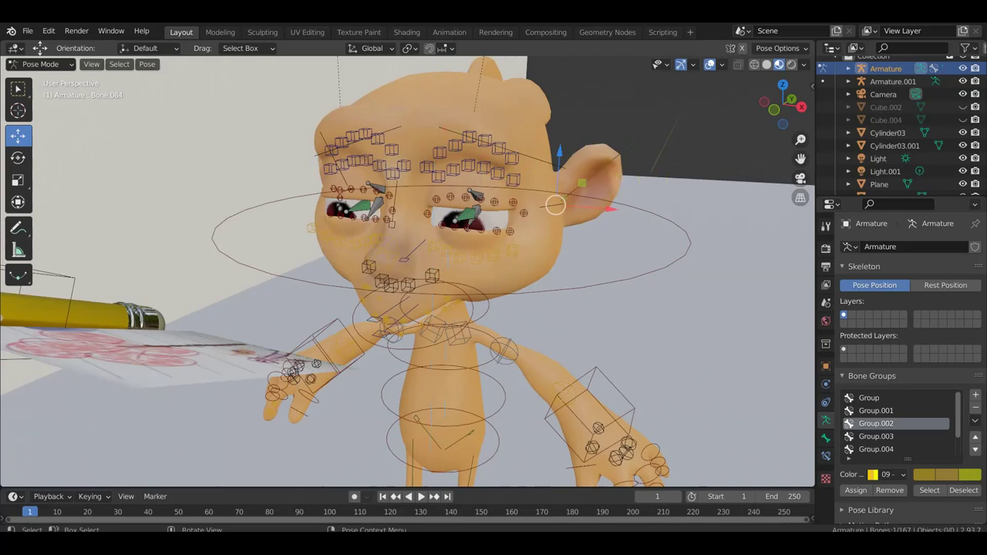
key(r)
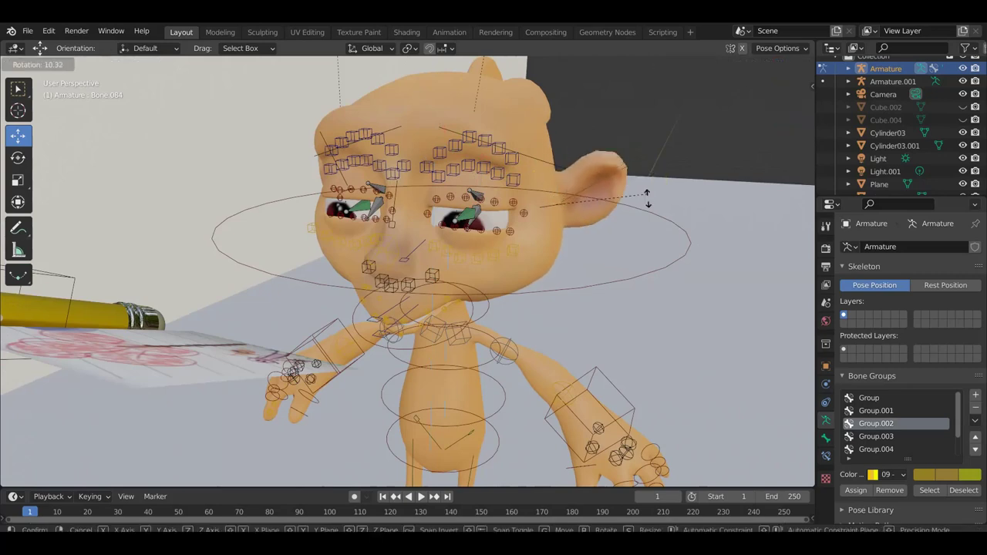
click(649, 189)
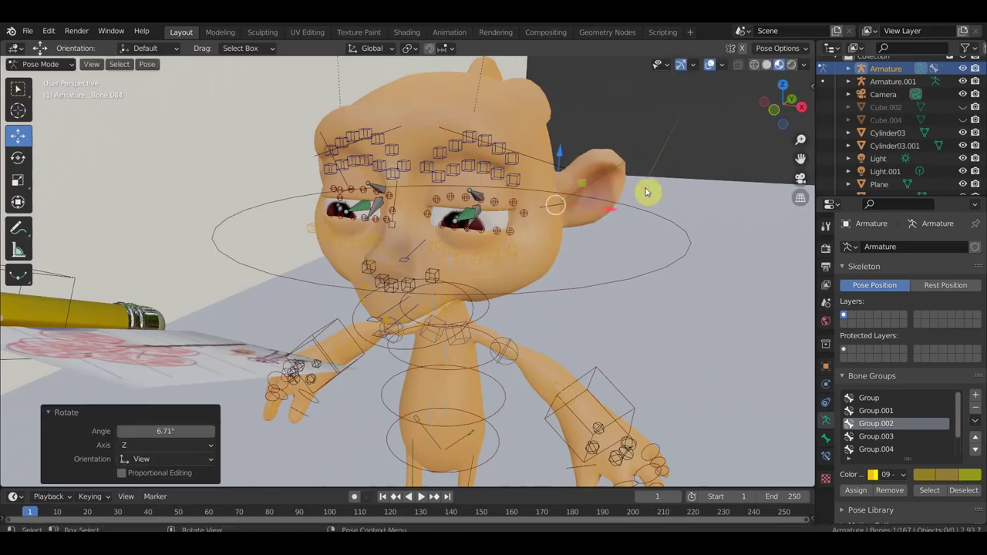
key(ctrl+z)
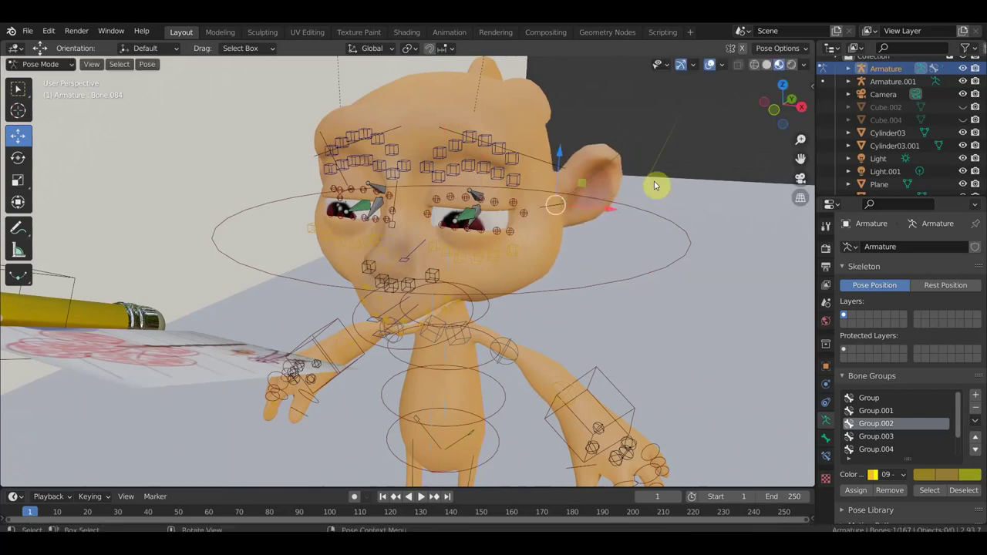
mouse_move(693, 175)
middle_down()
mouse_move(531, 196)
mouse_move(514, 188)
mouse_move(595, 165)
mouse_move(576, 222)
middle_up()
scroll(504, 224, up, 2)
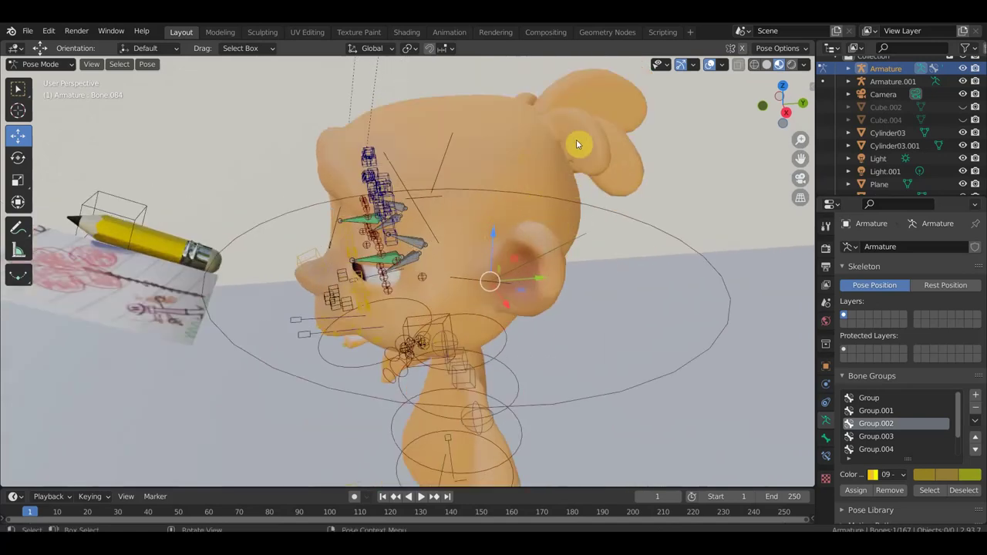
mouse_move(584, 143)
middle_down()
mouse_move(590, 154)
mouse_move(626, 150)
middle_up()
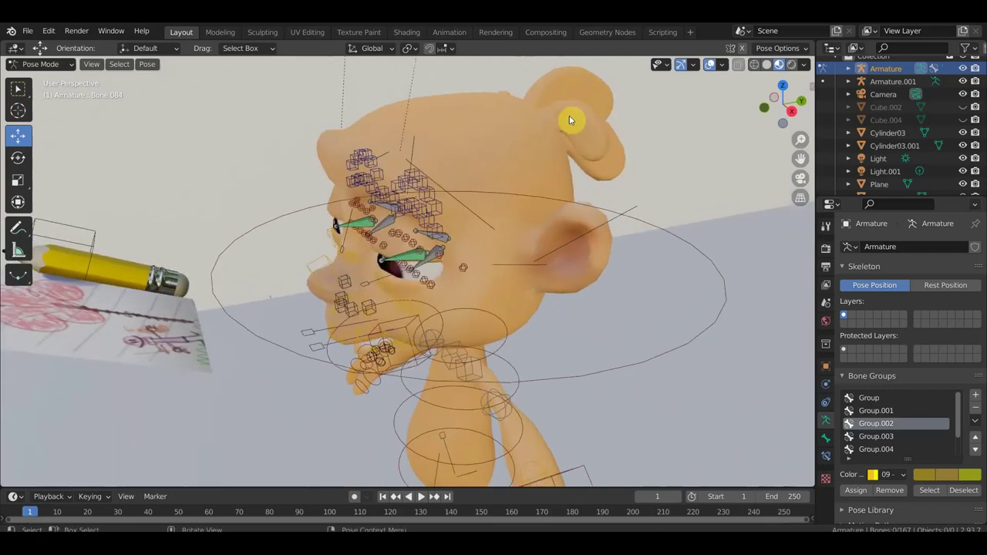
mouse_move(580, 114)
middle_down()
mouse_move(599, 154)
mouse_move(458, 154)
mouse_move(546, 158)
mouse_move(573, 143)
middle_up()
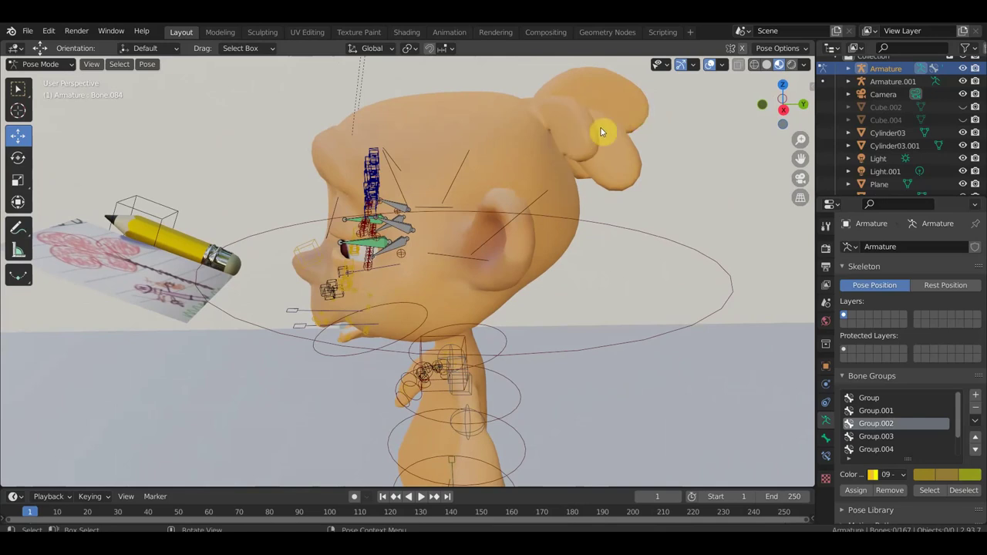
mouse_move(551, 260)
middle_down()
mouse_move(551, 287)
mouse_move(592, 307)
mouse_move(610, 298)
middle_up()
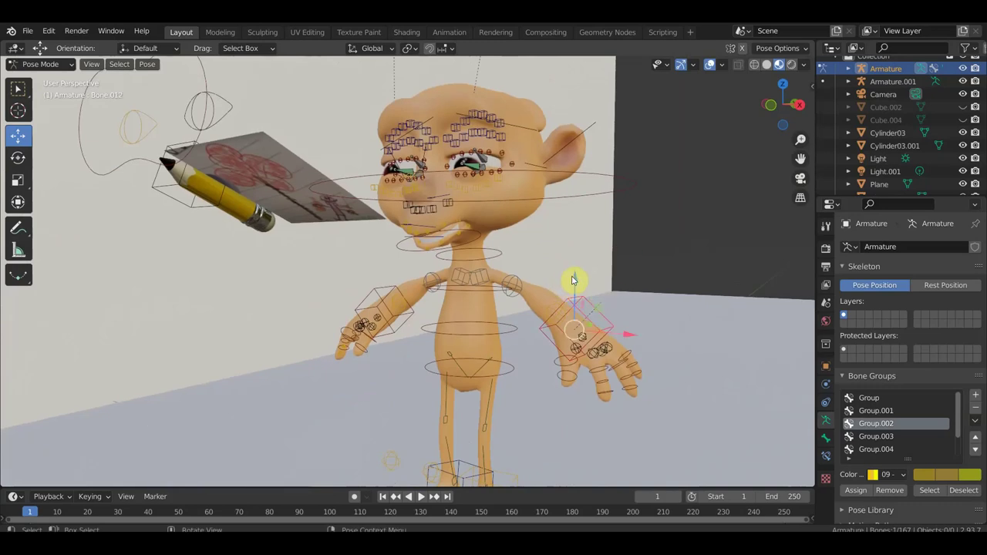
- Try raising the hand bone 0.044 m along Z and moving the hip bone, undoing both
key(g)
key(z)
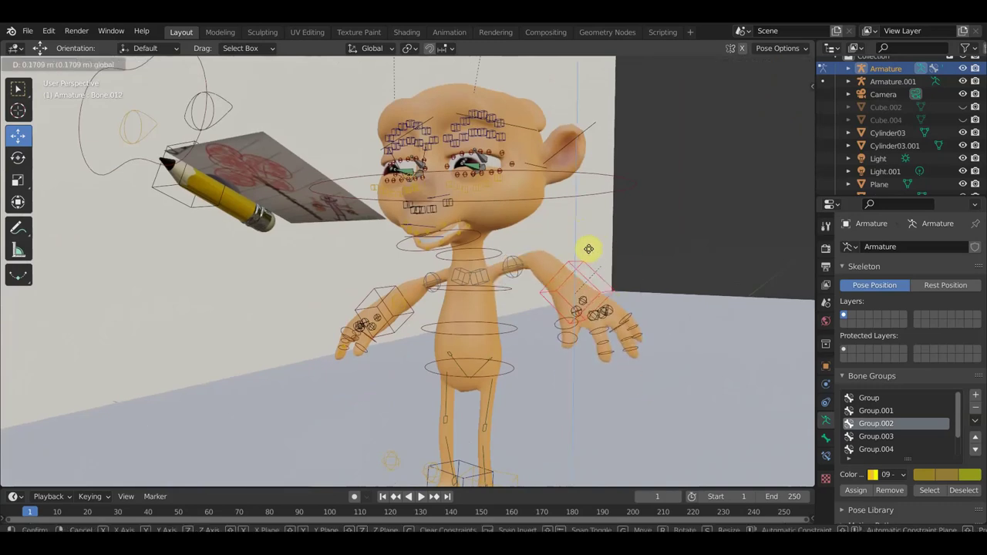
click(590, 267)
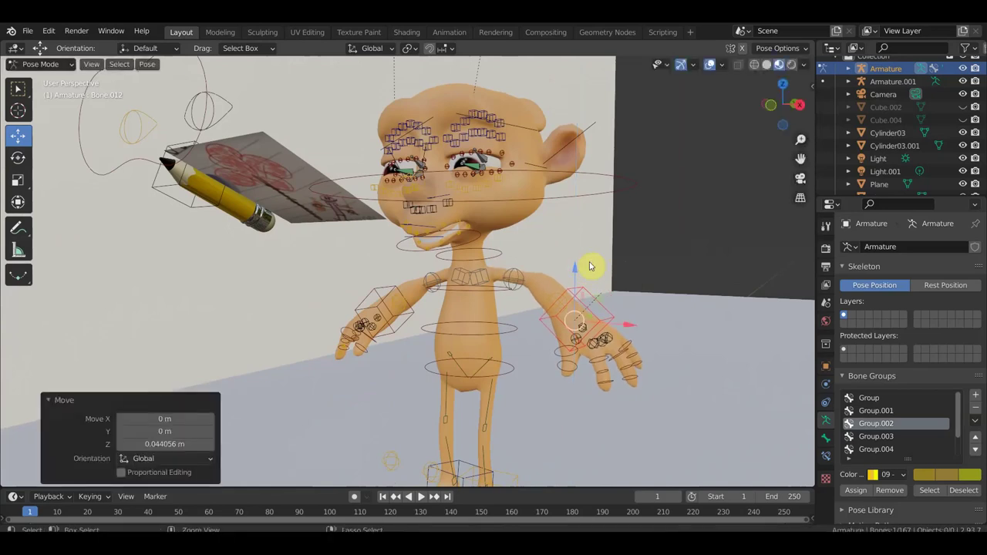
key(ctrl+z)
click(516, 373)
key(g)
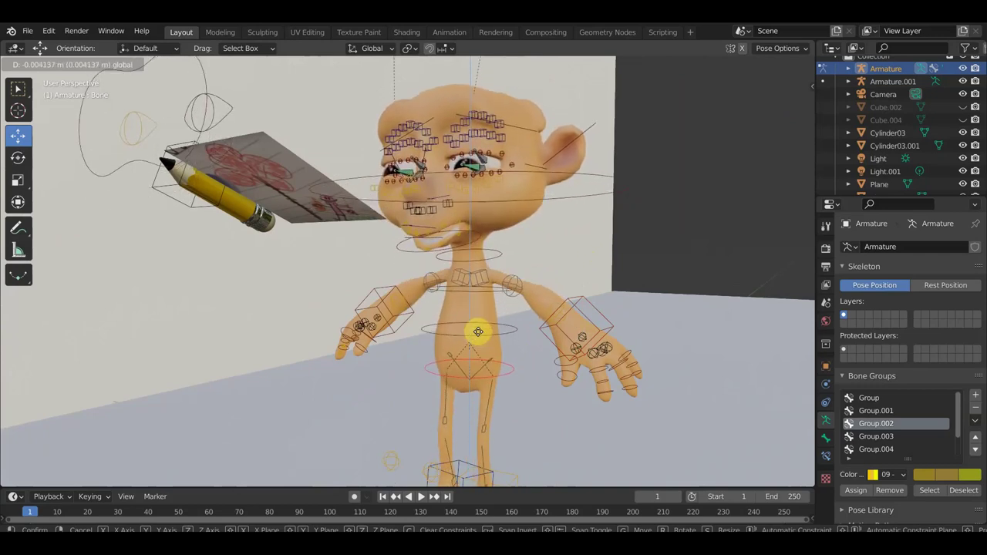
click(479, 342)
key(ctrl+z)
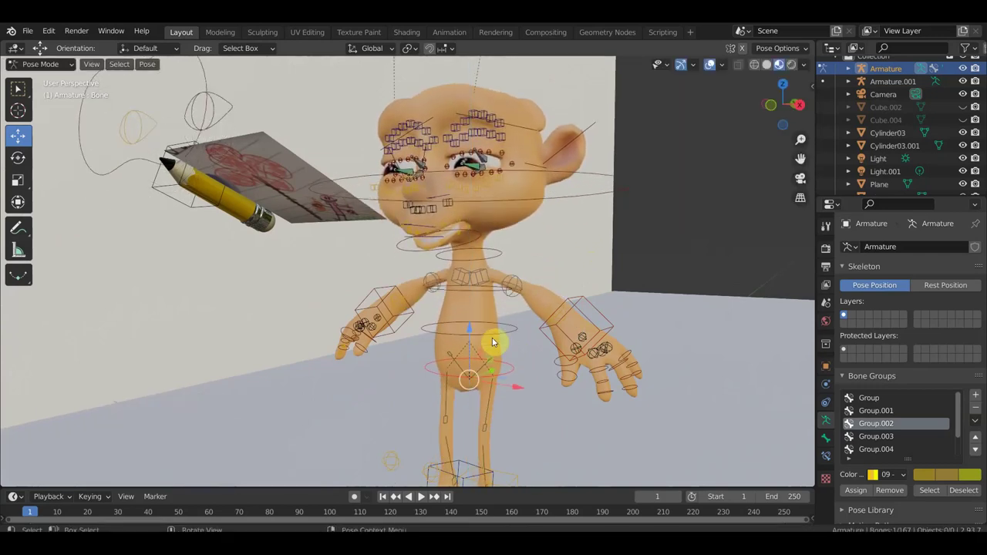
middle_drag(493, 342, 434, 332)
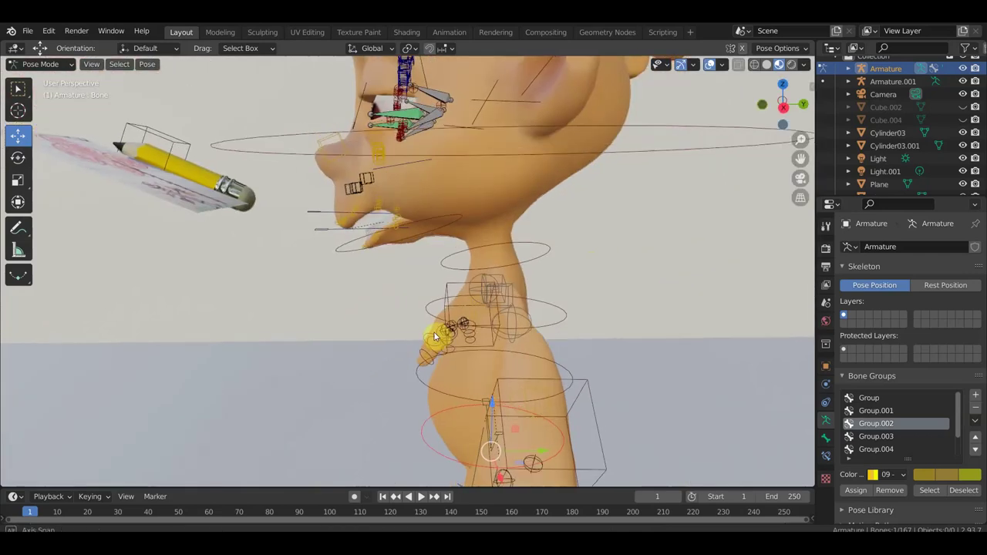
key(KP_3)
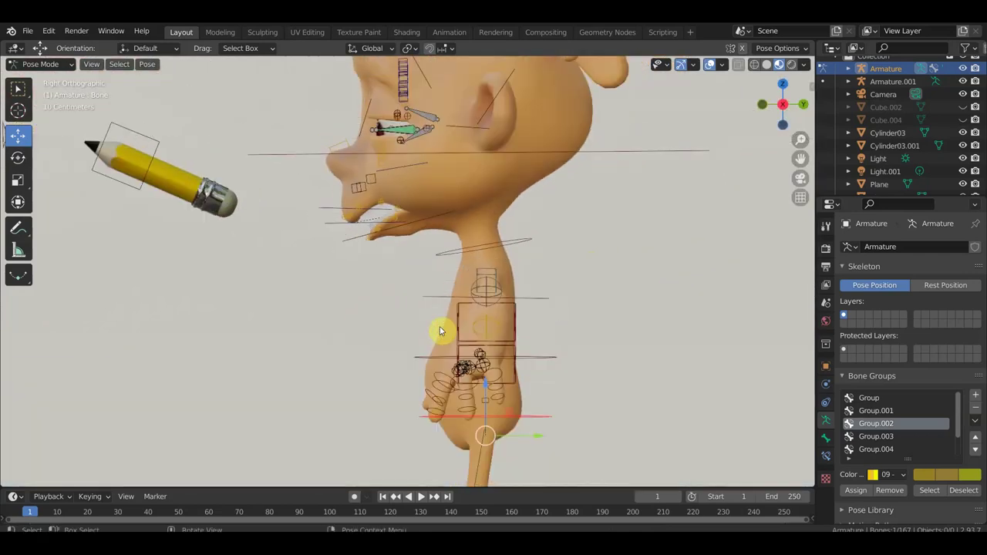
shift+middle_drag(442, 253, 433, 305)
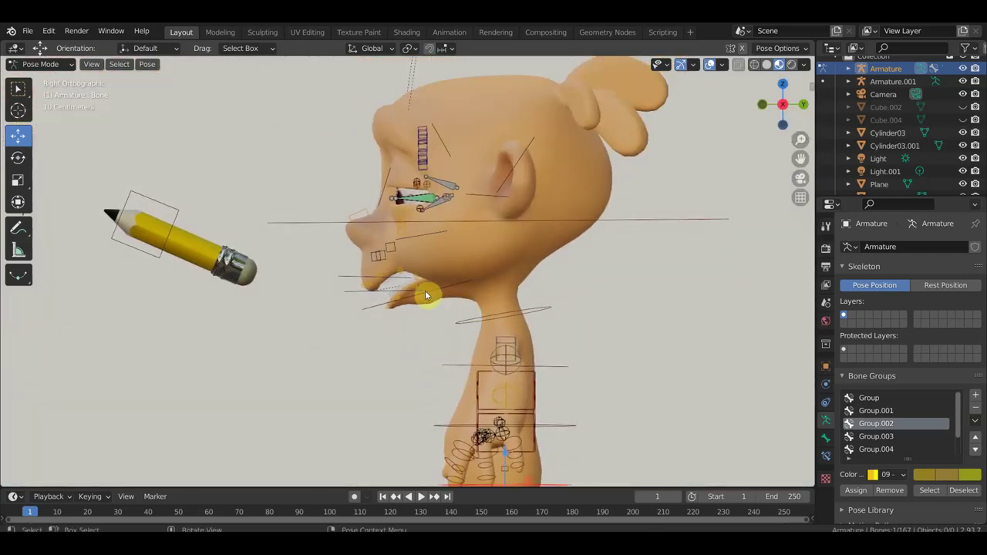
click(430, 292)
mouse_move(438, 294)
middle_down()
mouse_move(577, 316)
mouse_move(450, 291)
middle_up()
key(r)
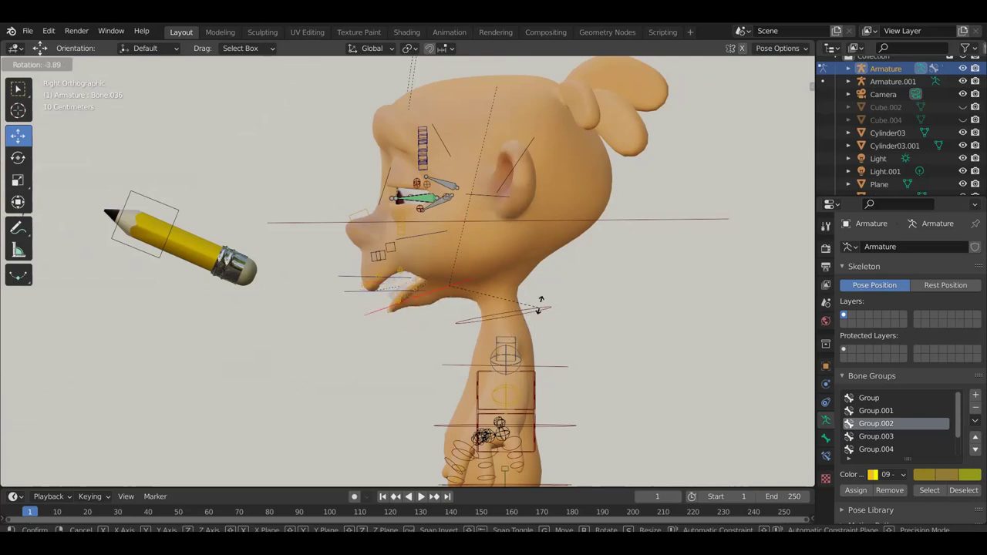
click(539, 319)
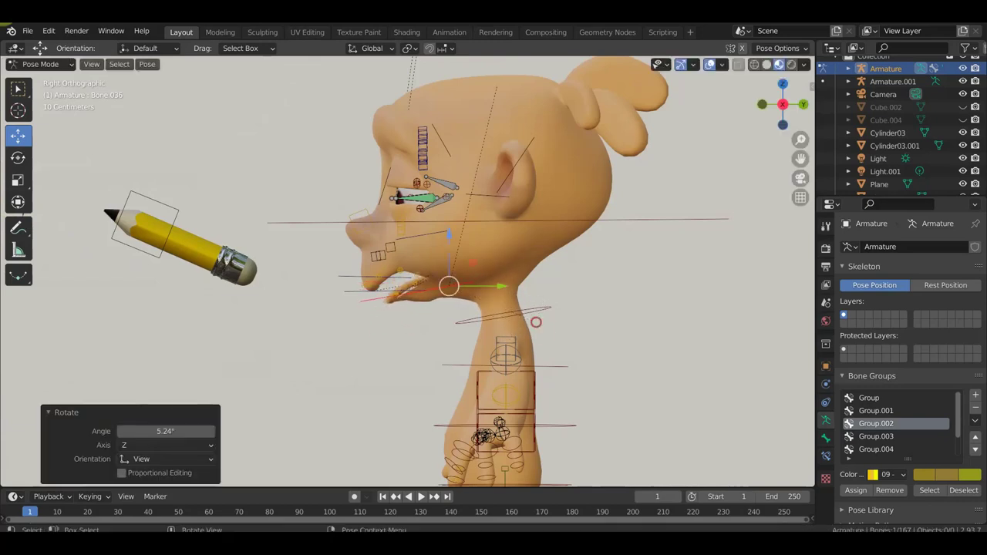
scroll(454, 317, up, 2)
middle_drag(452, 324, 465, 327)
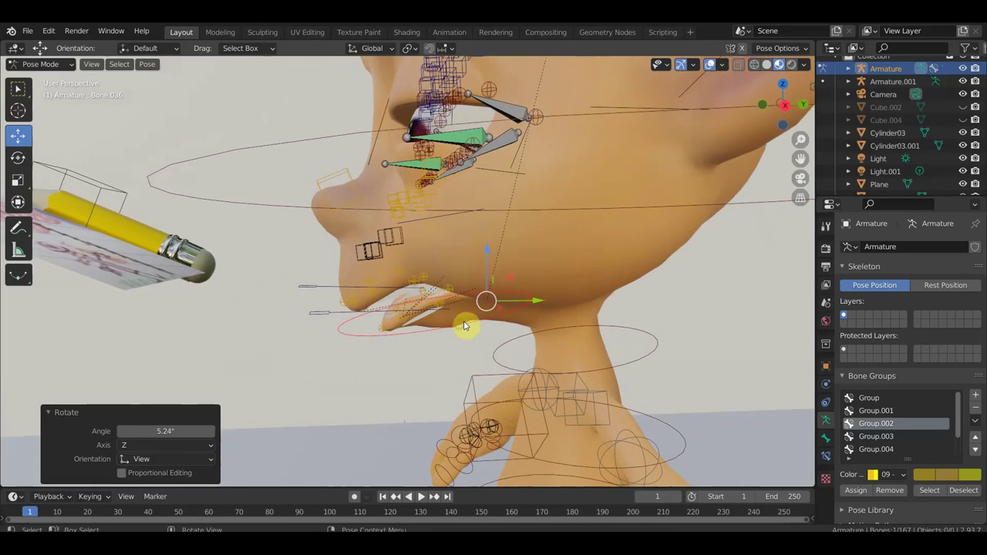
key(ctrl+z)
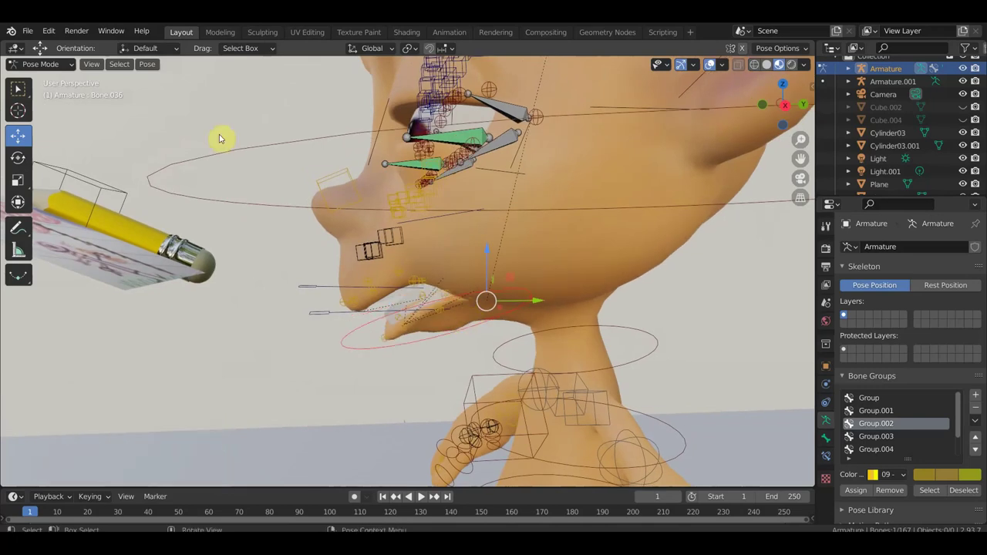
click(49, 31)
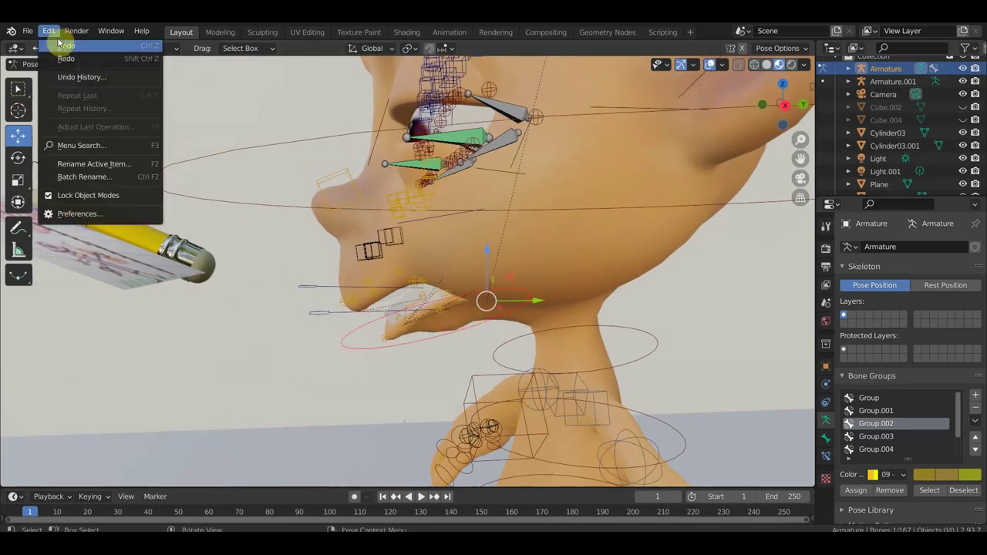
key(Escape)
click(40, 64)
- In Edit Mode, parent Bone.039 to jaw bone Bone.036 with Keep Offset, then return to Pose Mode
click(44, 93)
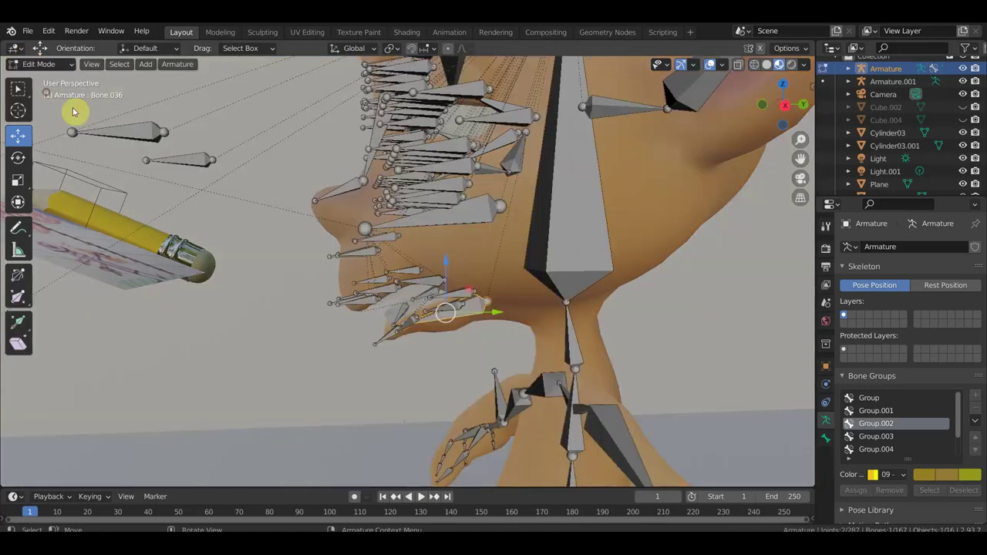
scroll(470, 324, down, 2)
scroll(444, 322, down, 4)
scroll(386, 319, down, 1)
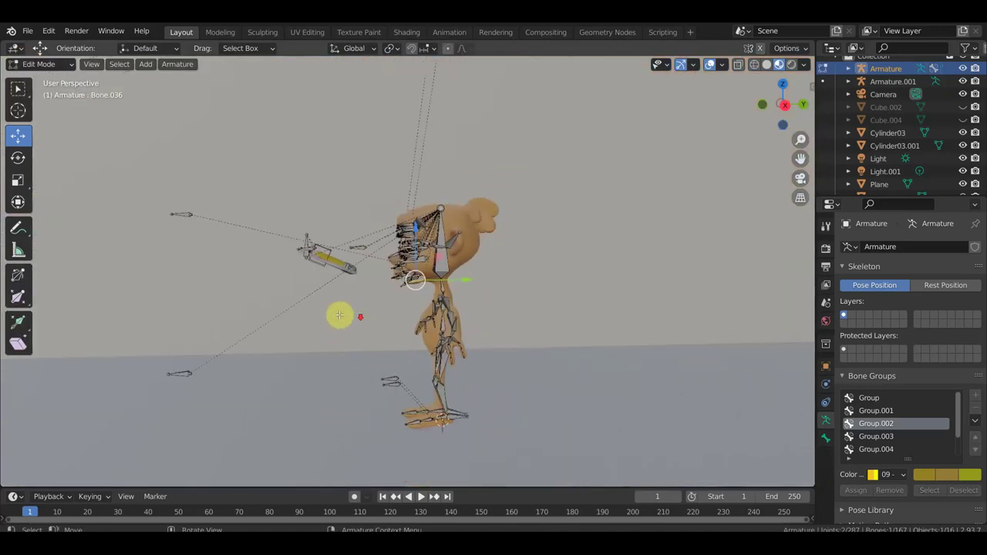
click(182, 373)
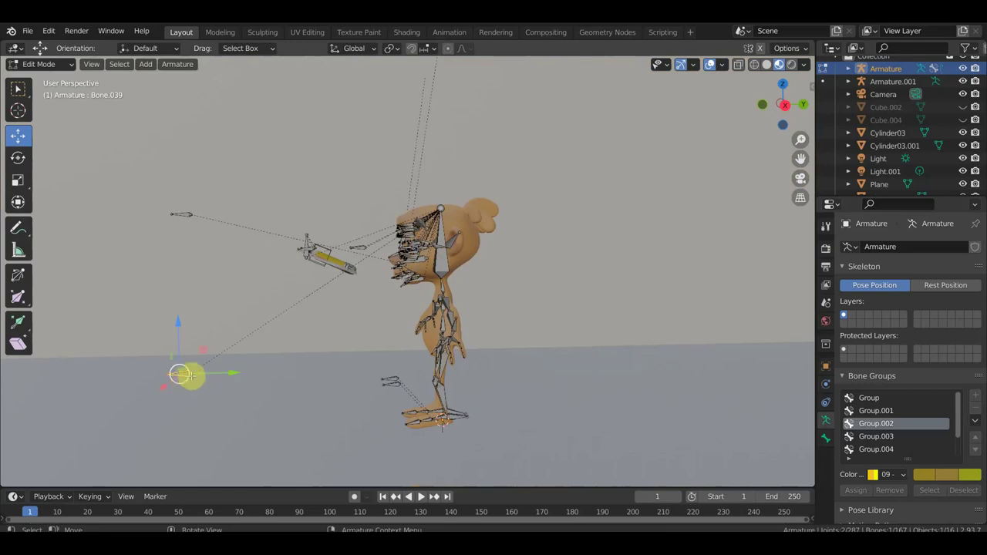
scroll(185, 375, up, 2)
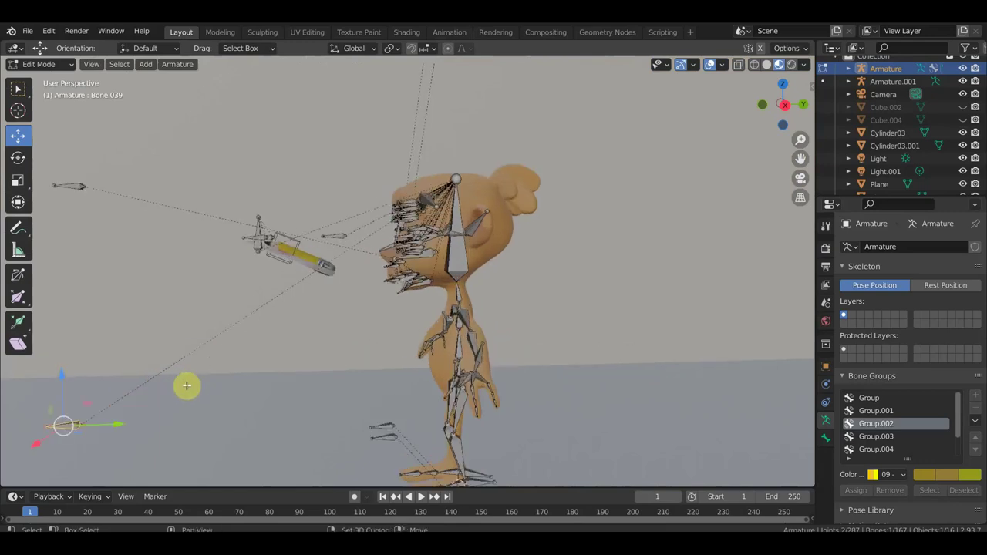
scroll(432, 325, up, 4)
scroll(435, 326, up, 3)
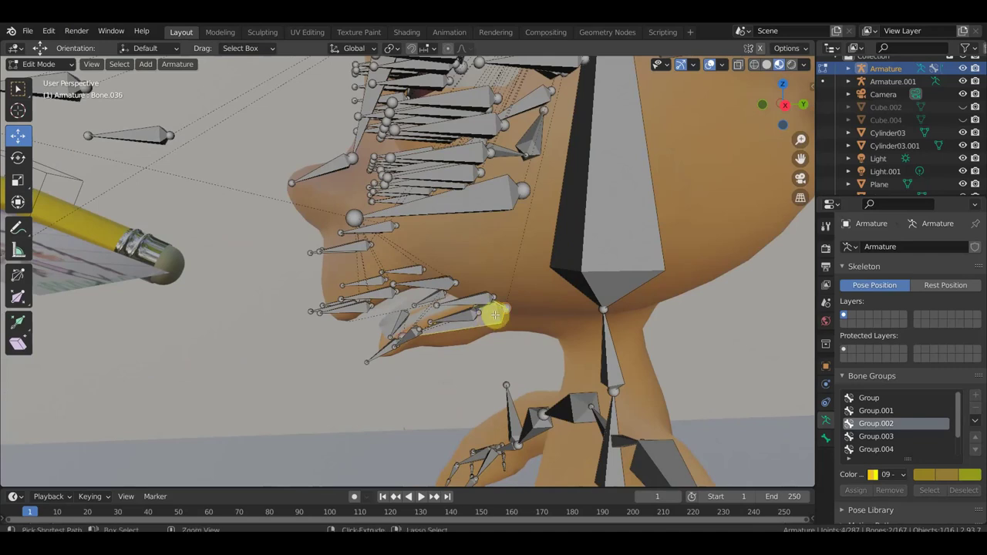
key(ctrl+p)
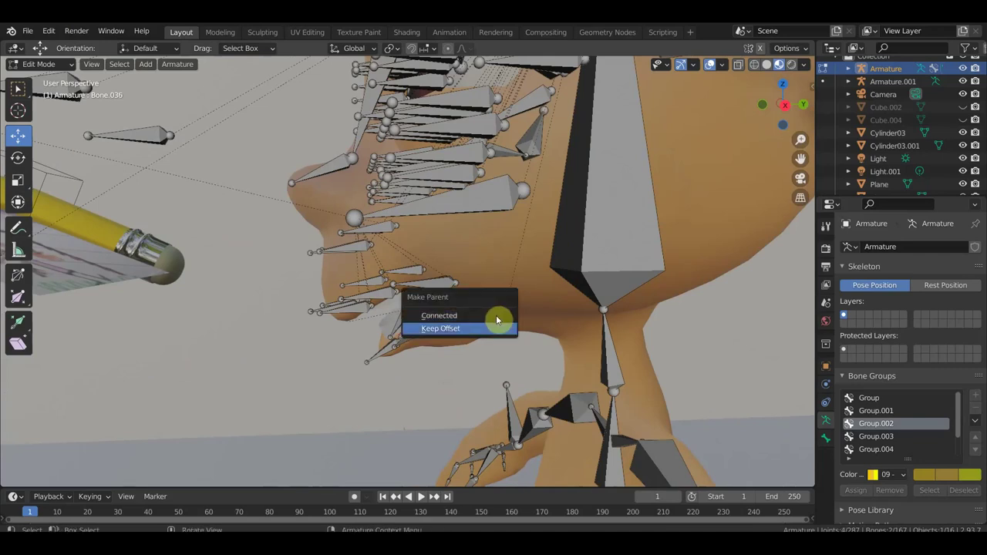
click(489, 328)
click(59, 69)
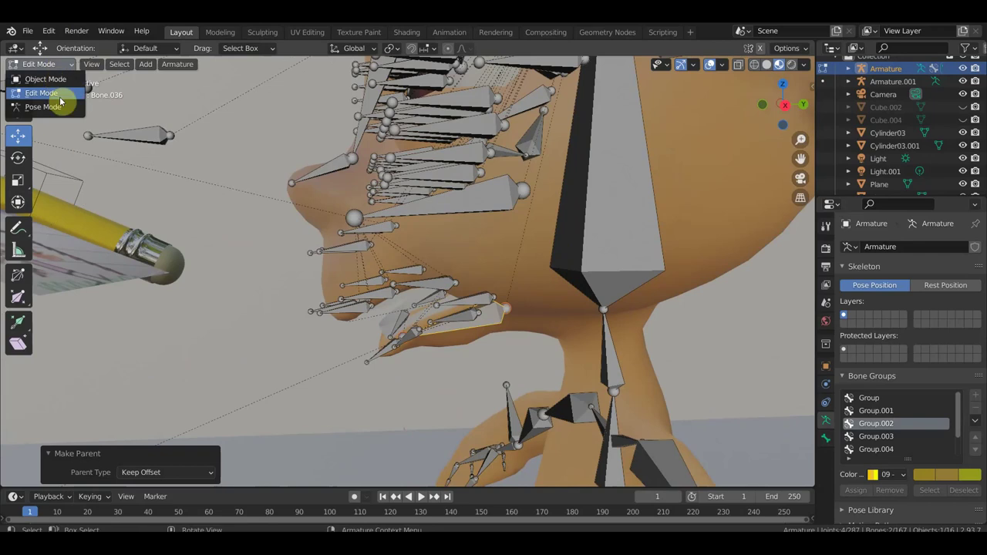
click(60, 108)
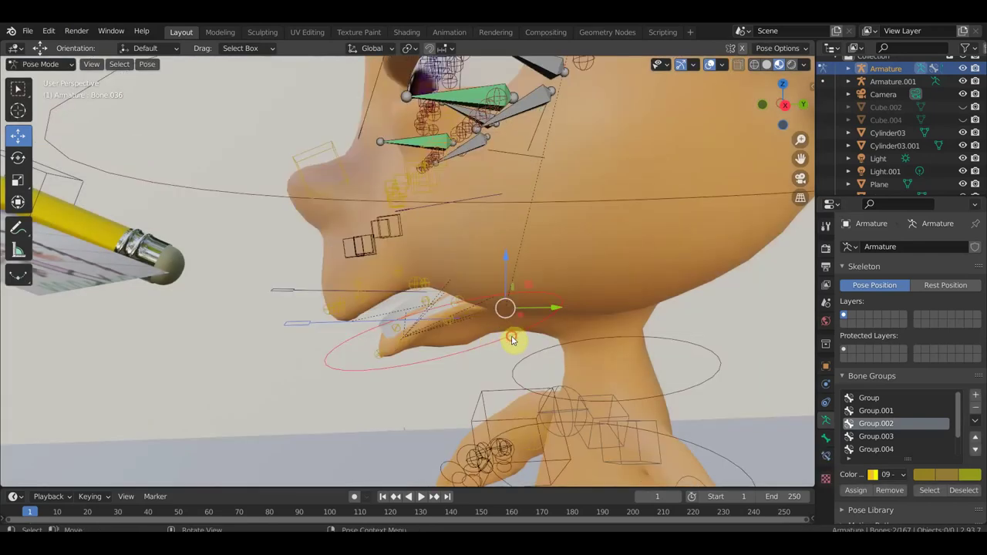
- In Right Ortho view, rotate jaw bone Bone.036 down 15° plus a bit more, and tilt Bone.039 slightly
alt+middle_drag(510, 340, 509, 341)
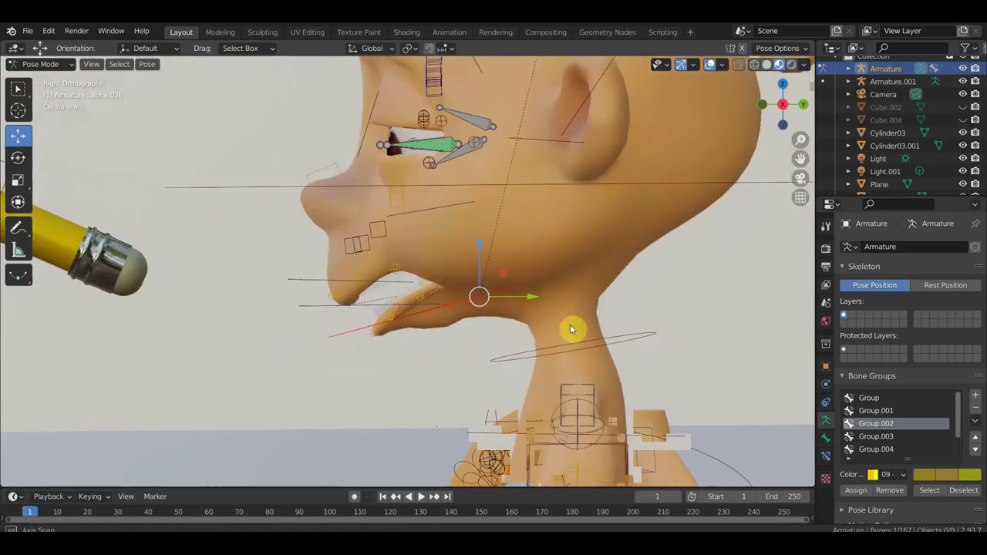
key(r)
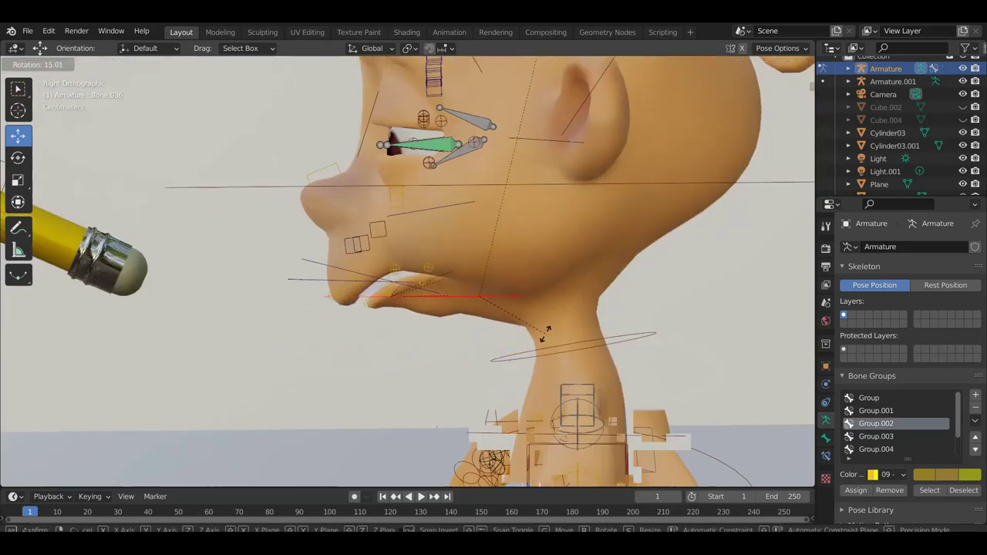
click(545, 335)
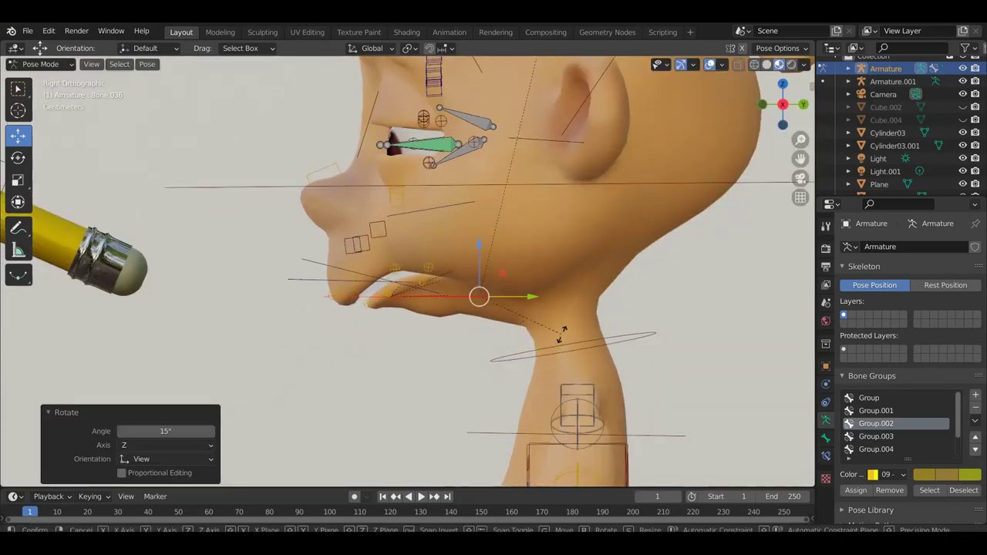
key(r)
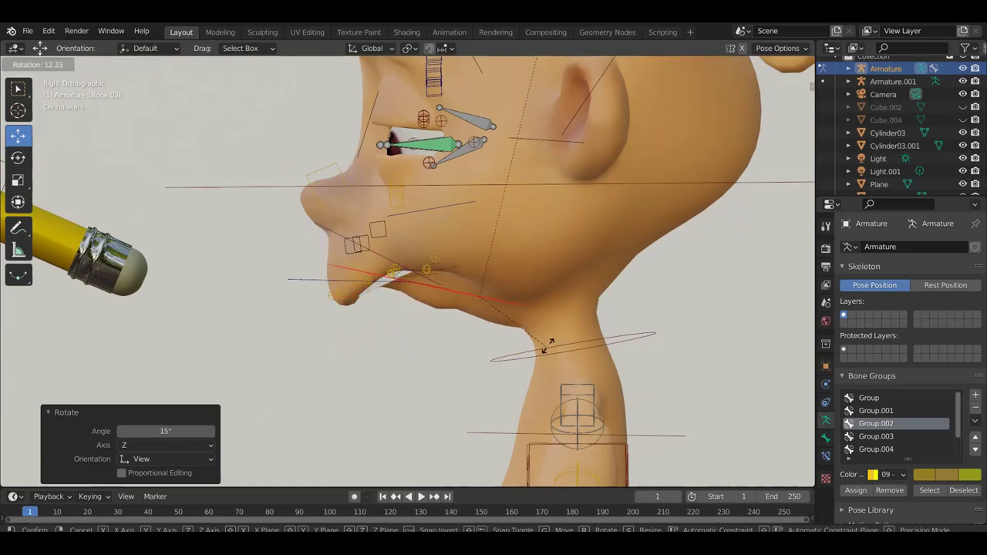
click(555, 347)
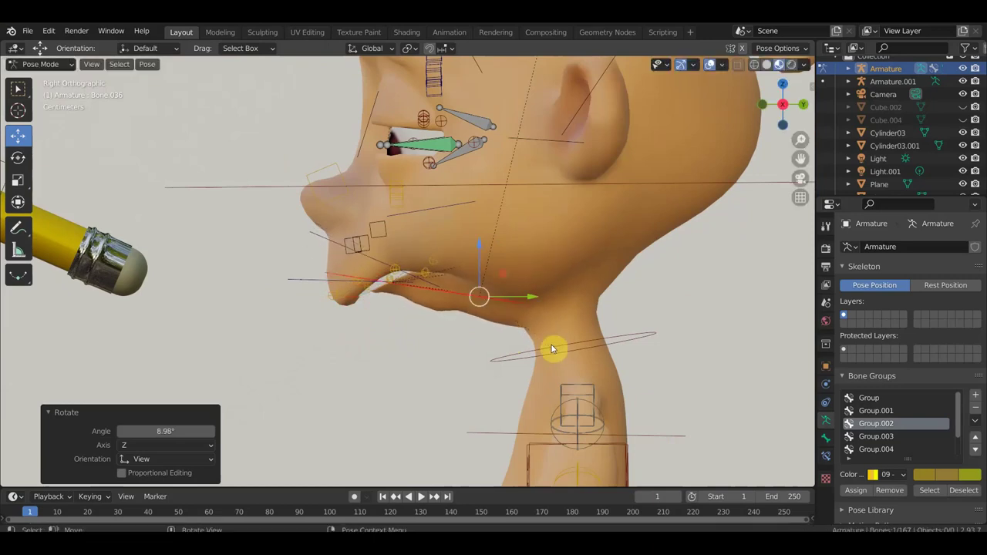
click(381, 265)
key(r)
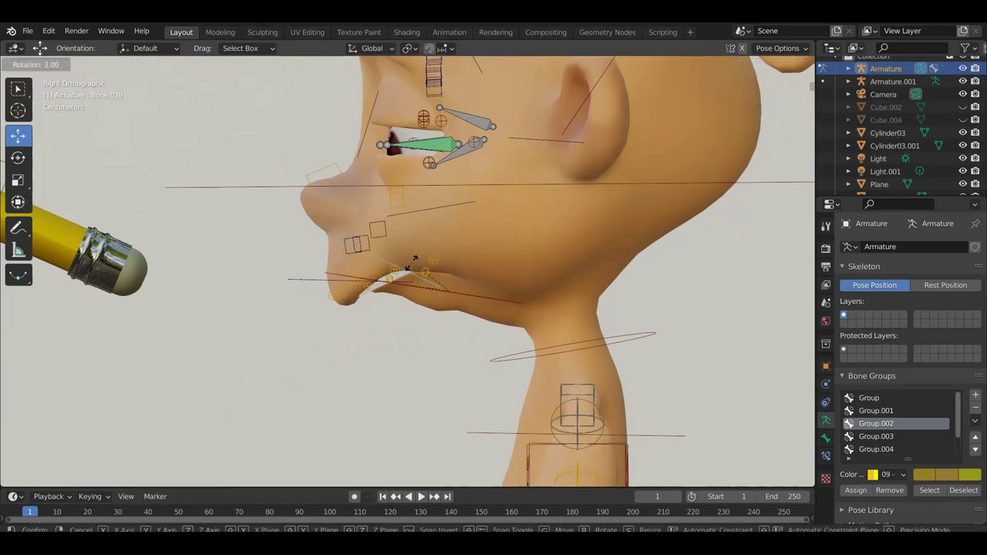
click(393, 277)
- Rotate Bone.038 by the chin 2.84° and raise it about 0.014 m along Z
click(484, 285)
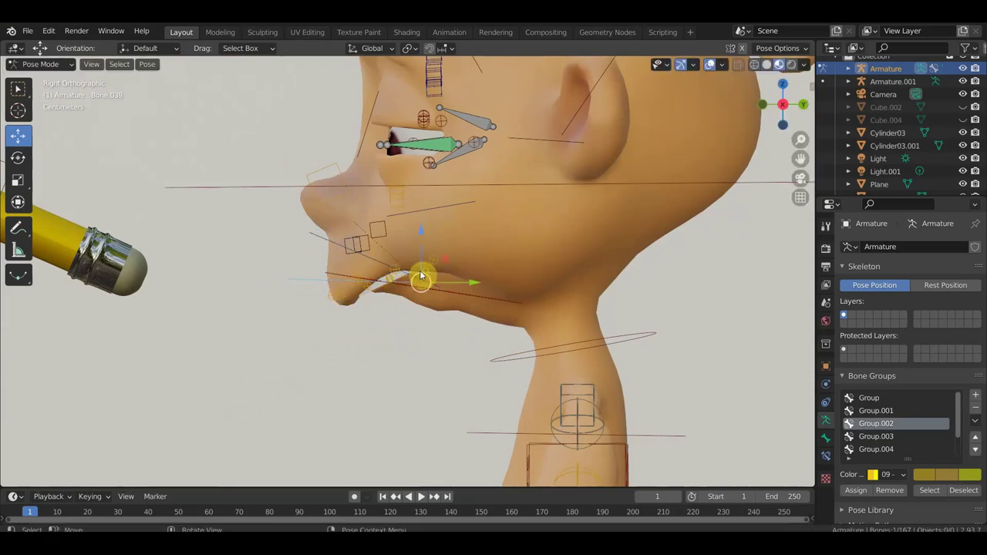
key(r)
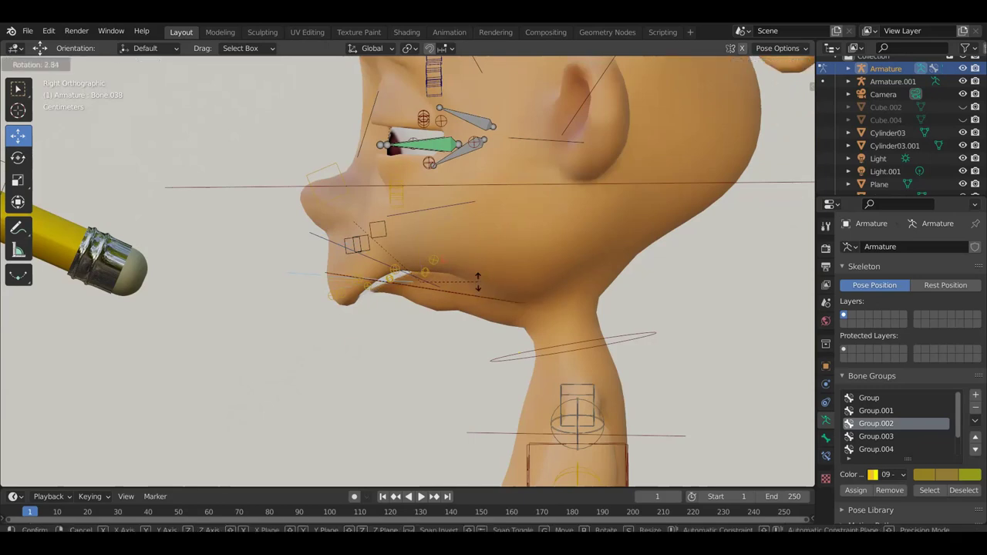
click(478, 283)
key(g)
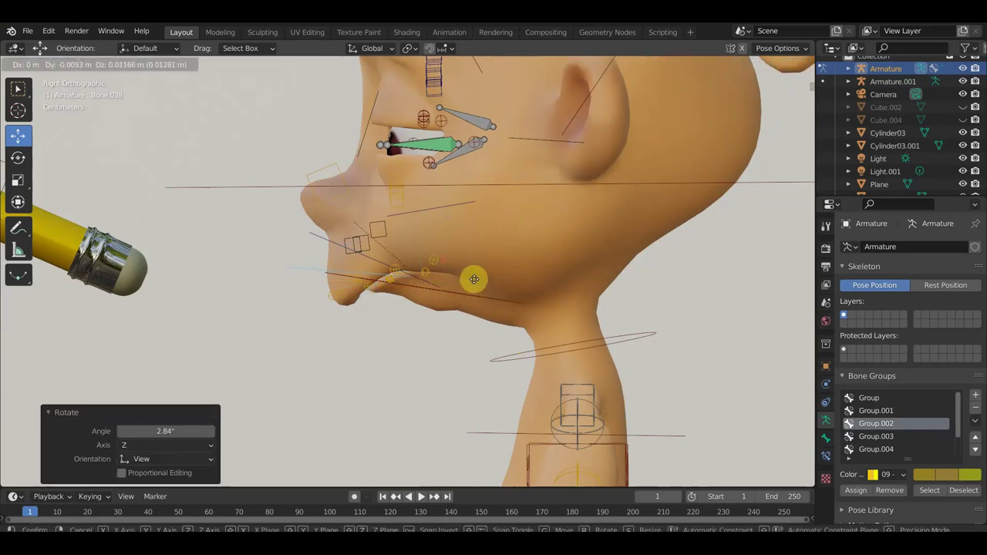
click(474, 278)
mouse_move(475, 278)
middle_down()
mouse_move(533, 306)
mouse_move(540, 333)
mouse_move(447, 276)
middle_up()
scroll(591, 286, down, 3)
scroll(567, 290, down, 2)
- From a near-front view, nudge the chin bone Bone.075
mouse_move(567, 289)
middle_down()
mouse_move(589, 293)
mouse_move(558, 288)
middle_up()
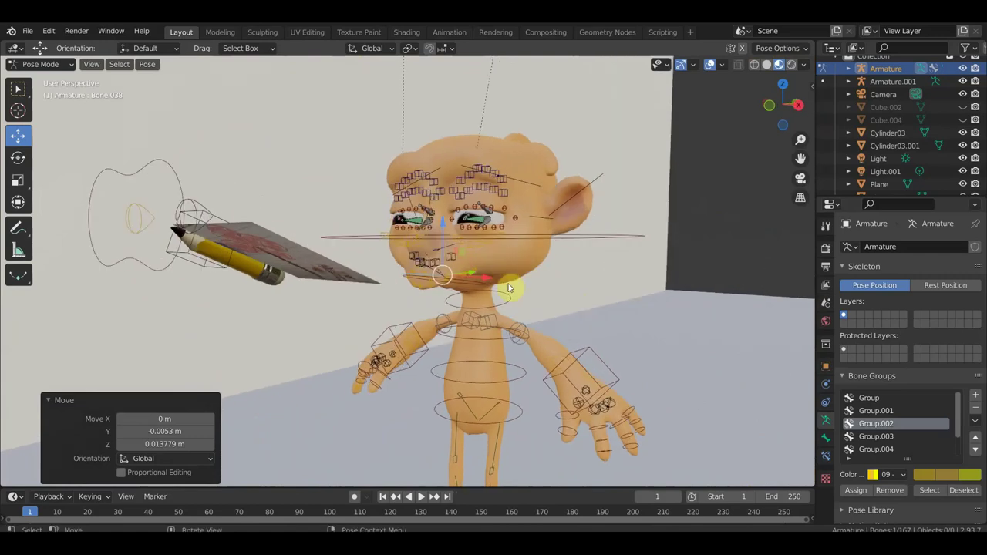
mouse_move(569, 236)
middle_down()
mouse_move(623, 260)
mouse_move(652, 260)
mouse_move(517, 225)
mouse_move(459, 258)
mouse_move(417, 270)
mouse_move(403, 262)
mouse_move(509, 326)
mouse_move(522, 313)
mouse_move(494, 273)
mouse_move(487, 279)
middle_up()
scroll(439, 264, up, 3)
scroll(423, 282, up, 2)
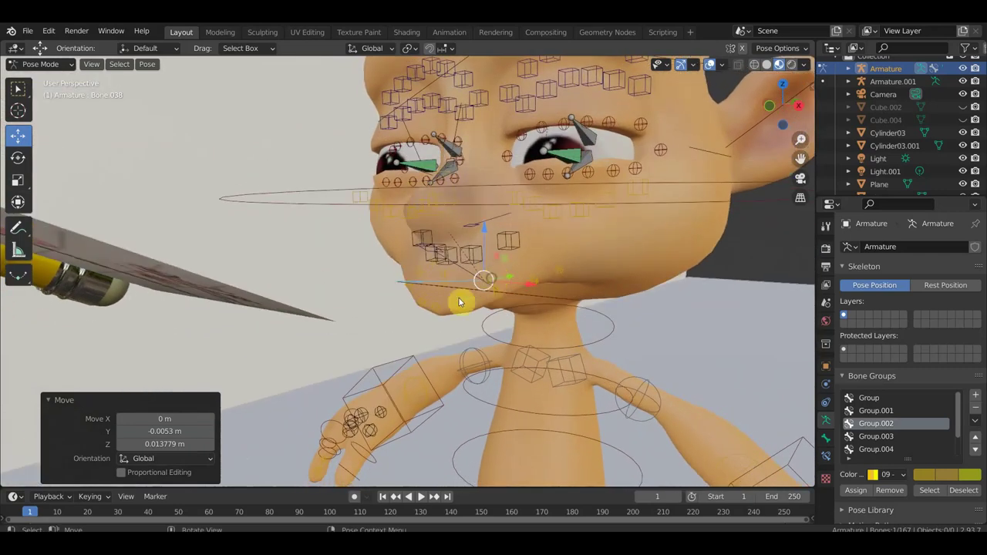
click(439, 309)
drag(446, 316, 441, 308)
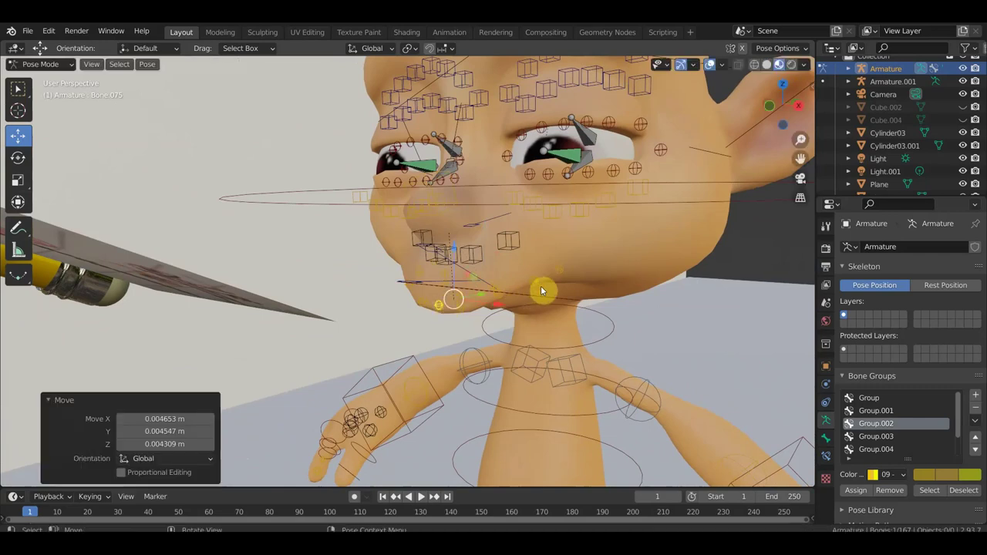
- Slide chin bone Bone.079 -0.024832 m along X, then view the rig from above
click(542, 291)
click(564, 274)
middle_drag(569, 278, 591, 307)
drag(621, 295, 606, 288)
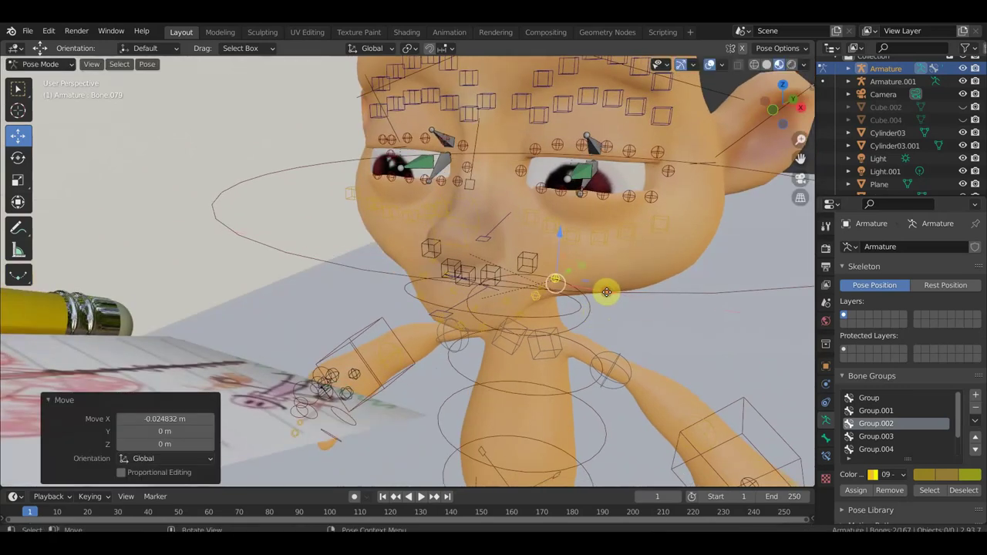
middle_drag(606, 289, 627, 295)
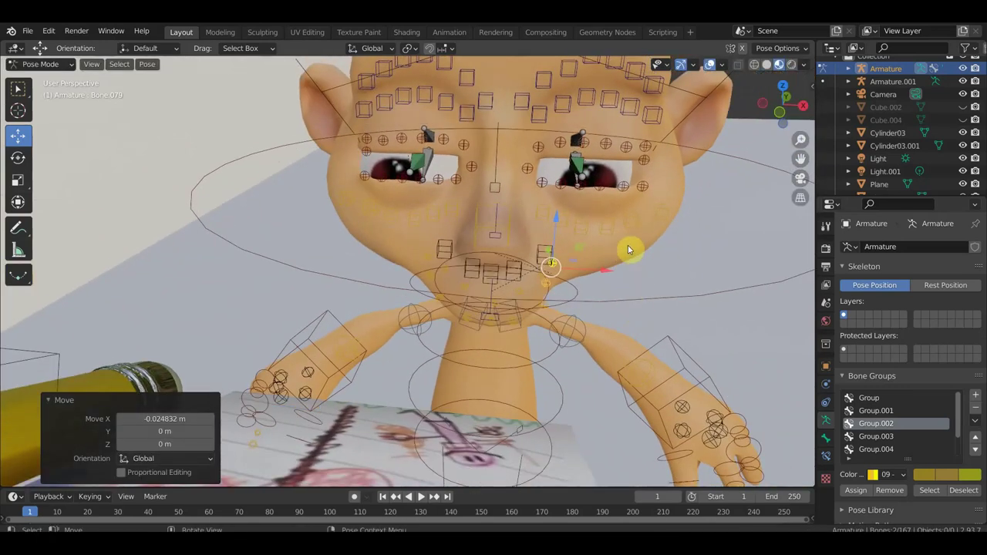
middle_drag(636, 256, 599, 255)
mouse_move(590, 275)
middle_down()
mouse_move(535, 248)
mouse_move(457, 250)
mouse_move(463, 275)
mouse_move(504, 326)
mouse_move(544, 334)
mouse_move(471, 290)
middle_up()
click(50, 66)
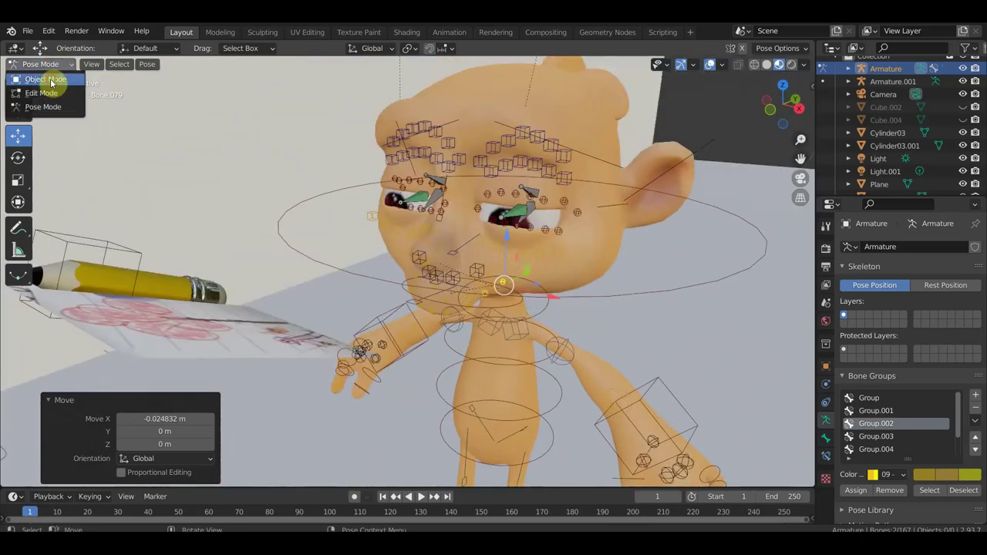
- Select the character's body mesh in Object Mode and switch it to Sculpt Mode
click(54, 76)
click(567, 108)
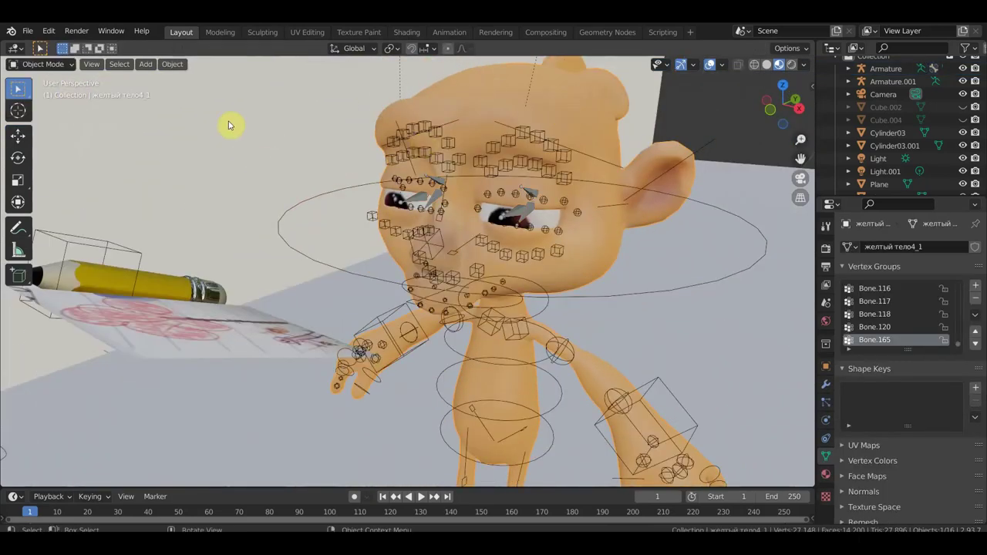
click(52, 66)
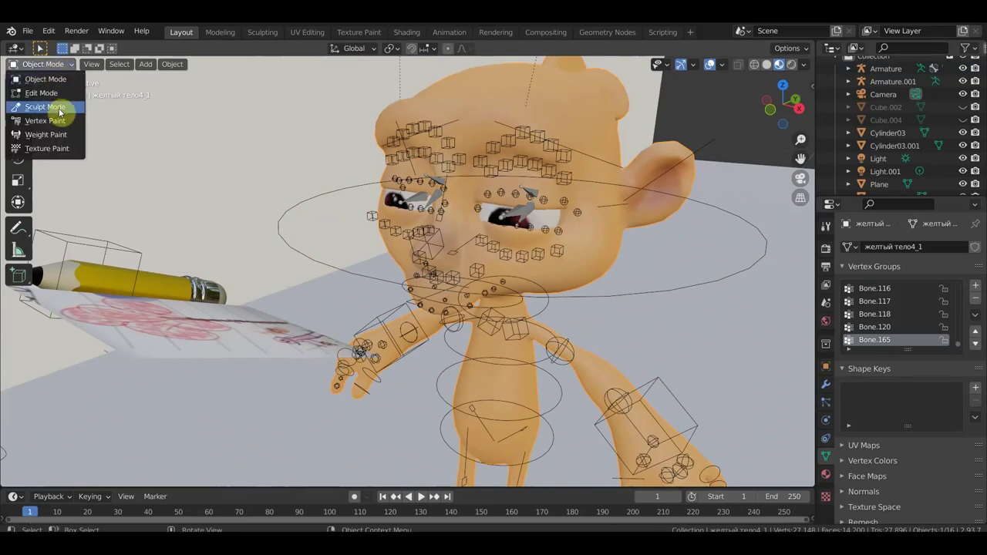
key(Return)
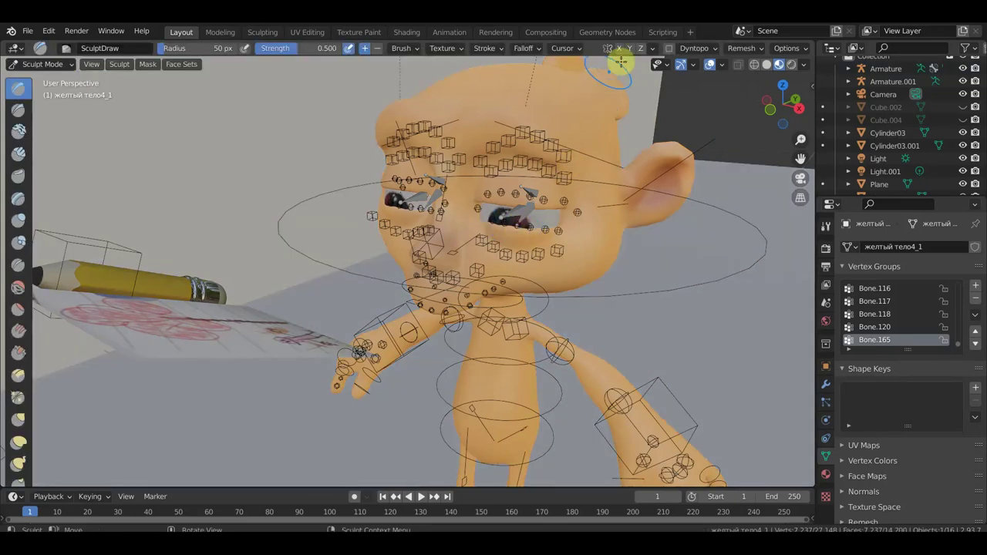
middle_drag(655, 209, 632, 237)
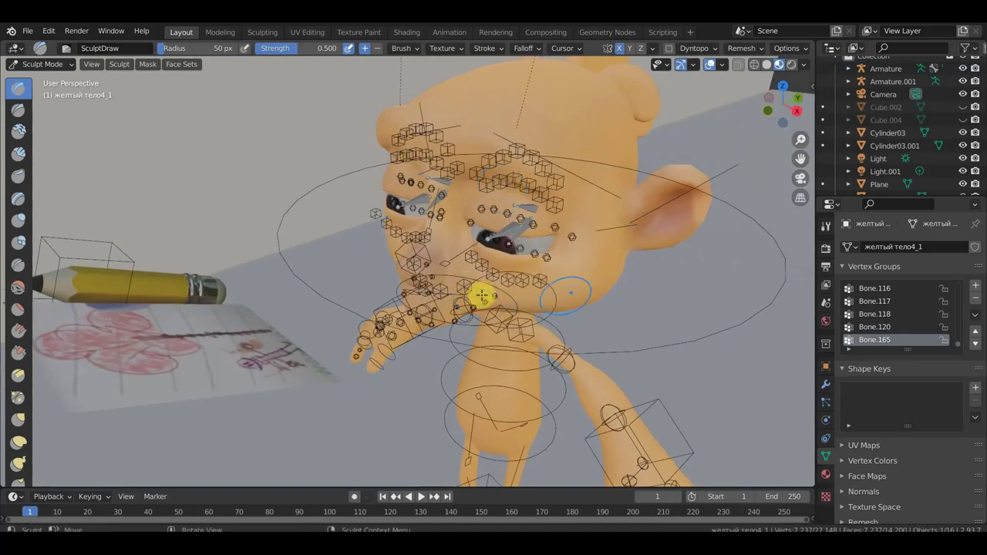
- Set the brush radius to 131 px, choose the Grab brush, and pull the left cheek
key(f)
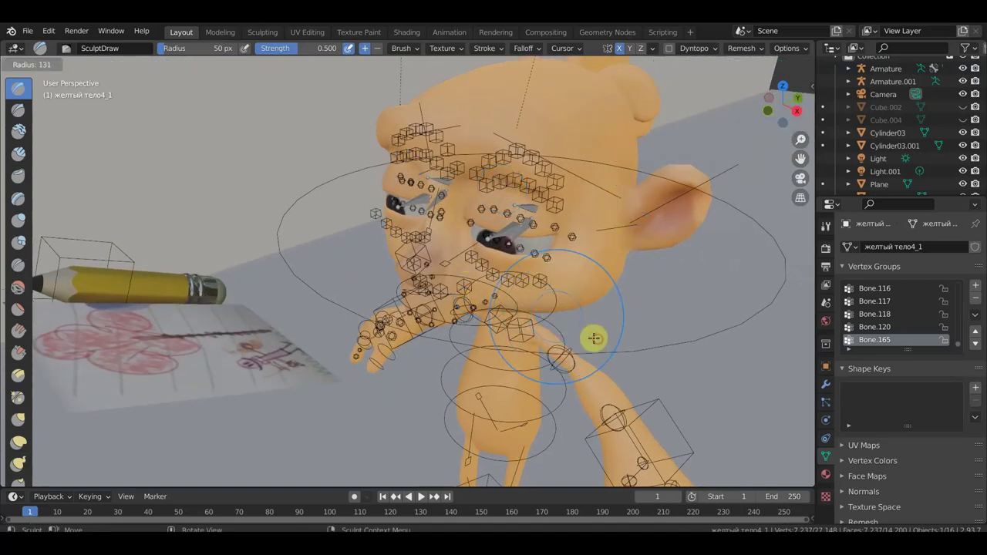
click(596, 338)
drag(524, 309, 519, 313)
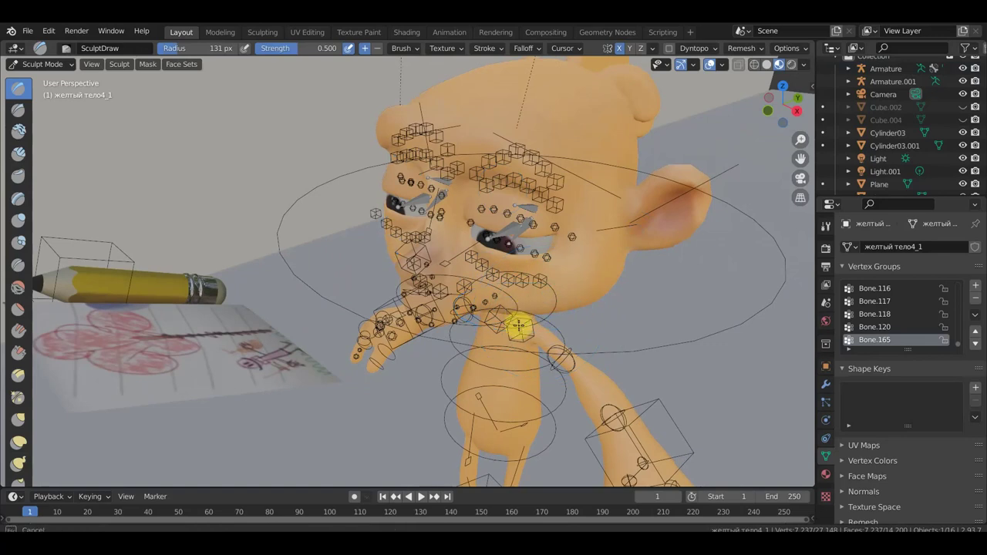
mouse_move(577, 291)
middle_down()
mouse_move(645, 310)
mouse_move(452, 297)
middle_up()
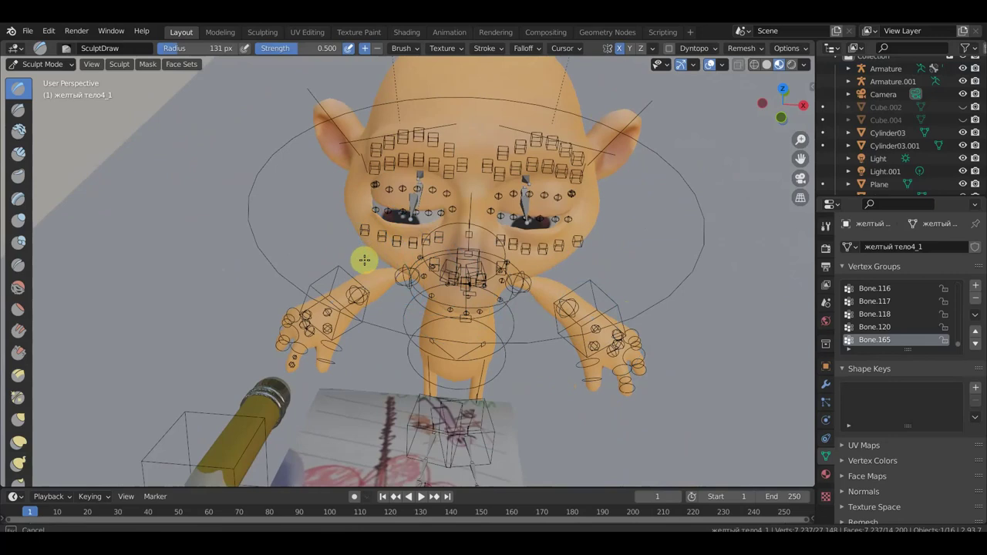
click(13, 419)
drag(371, 249, 365, 260)
mouse_move(366, 260)
middle_down()
mouse_move(349, 222)
mouse_move(363, 226)
middle_up()
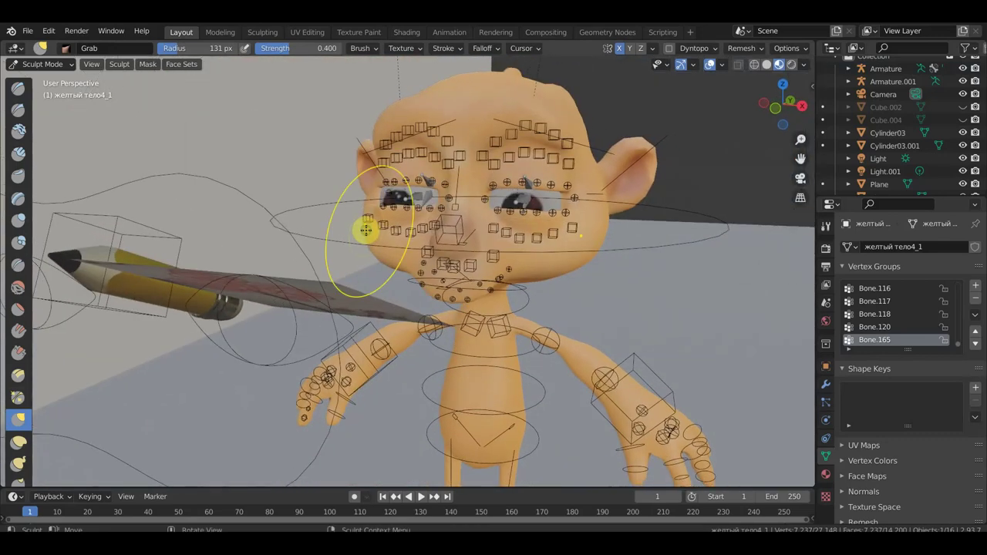
- Return to Object Mode and hide the paper, pencil and the pencil's armature
click(51, 65)
click(45, 79)
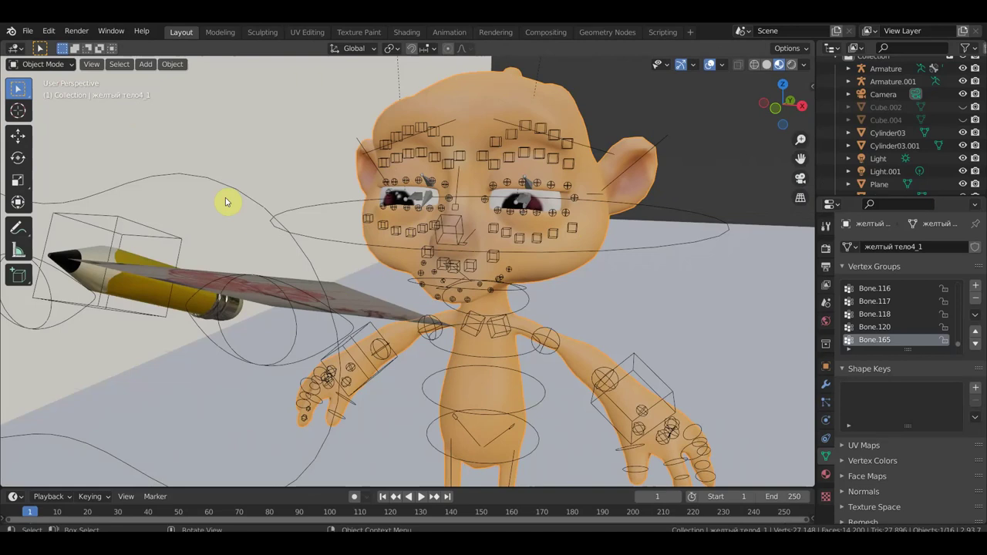
click(349, 302)
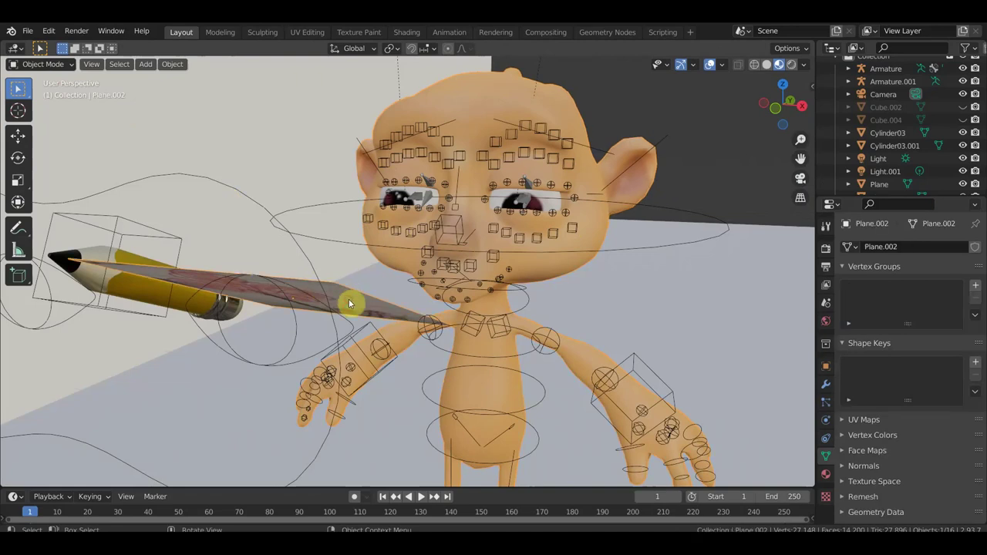
shift+click(201, 313)
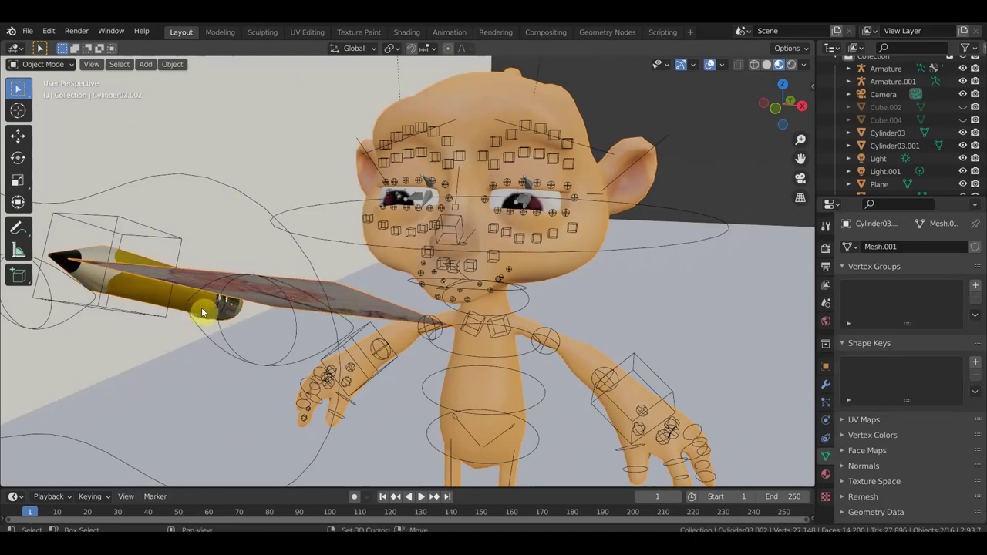
shift+click(149, 239)
key(Delete)
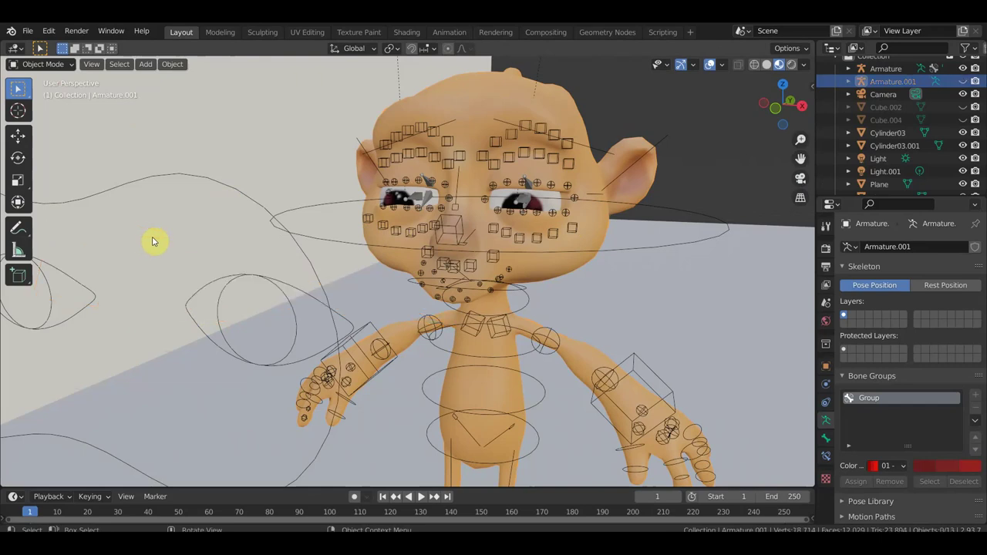
- Hide the character's main armature, switch to front orthographic view, and select the body
click(305, 258)
key(Delete)
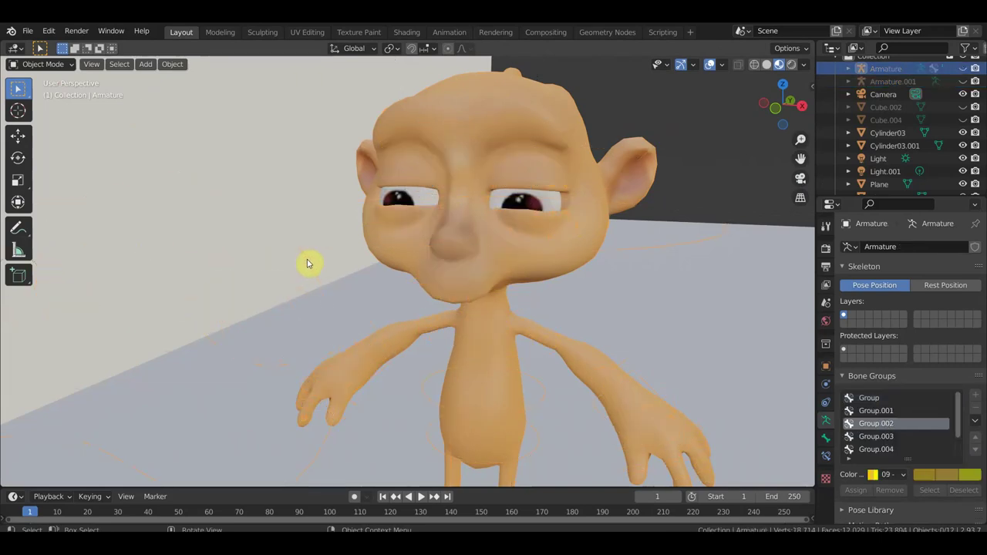
key(KP_1)
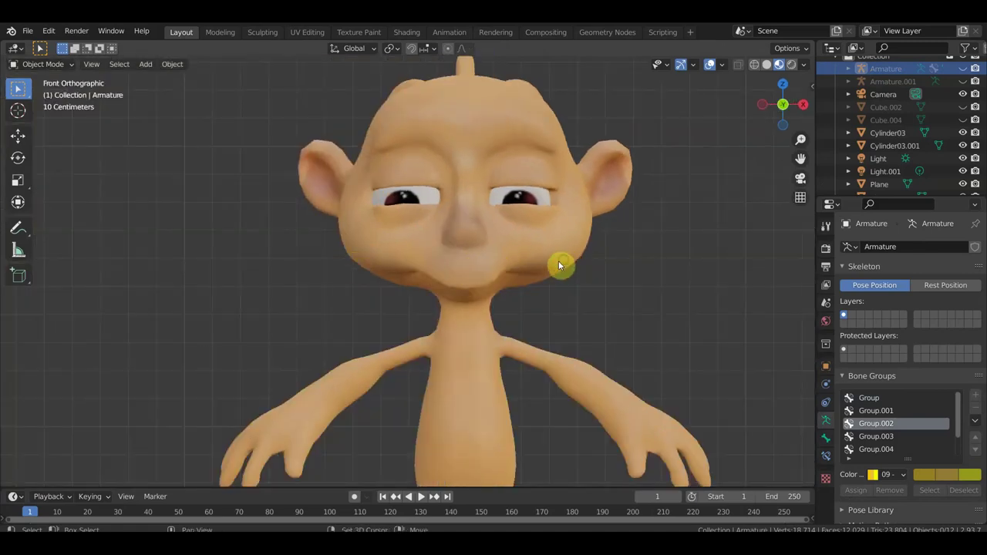
shift+middle_drag(558, 262, 524, 267)
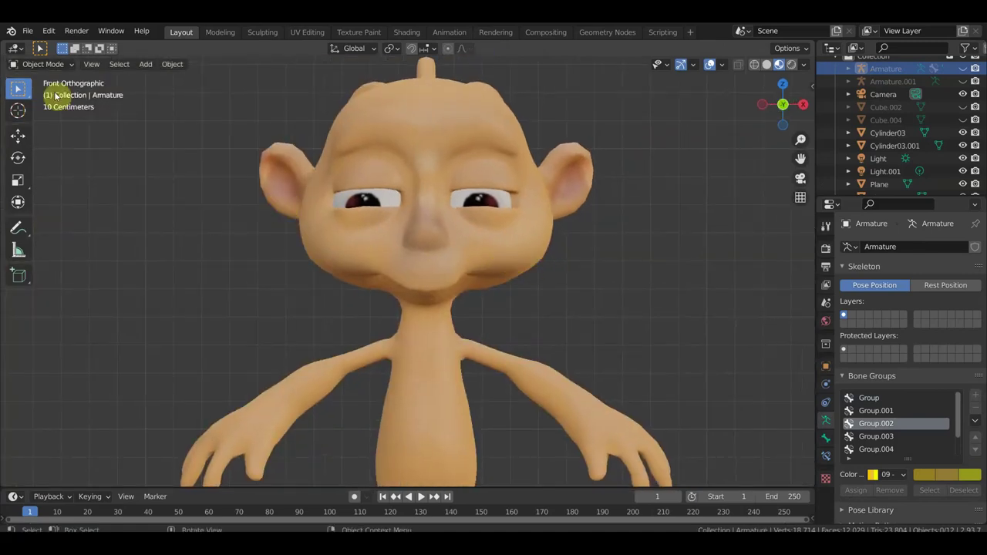
click(373, 127)
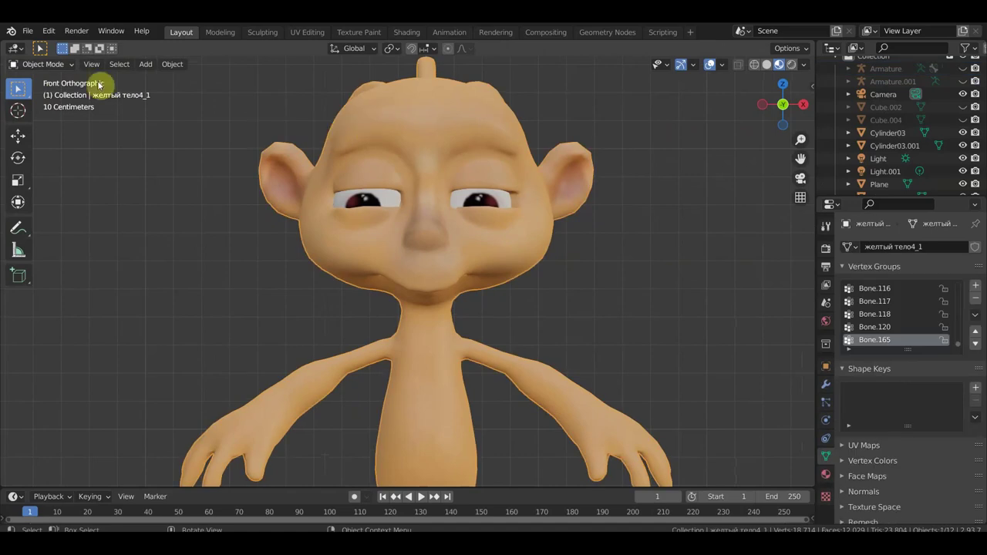
click(45, 64)
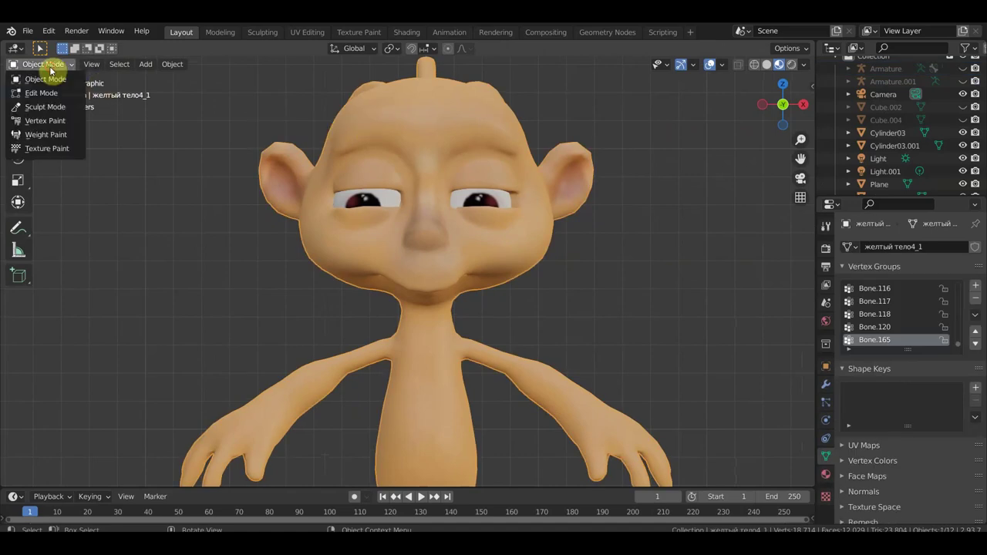
- In Sculpt Mode, Grab-reshape the ear, forehead and chin, then rework the chin with a 62 px brush
click(60, 110)
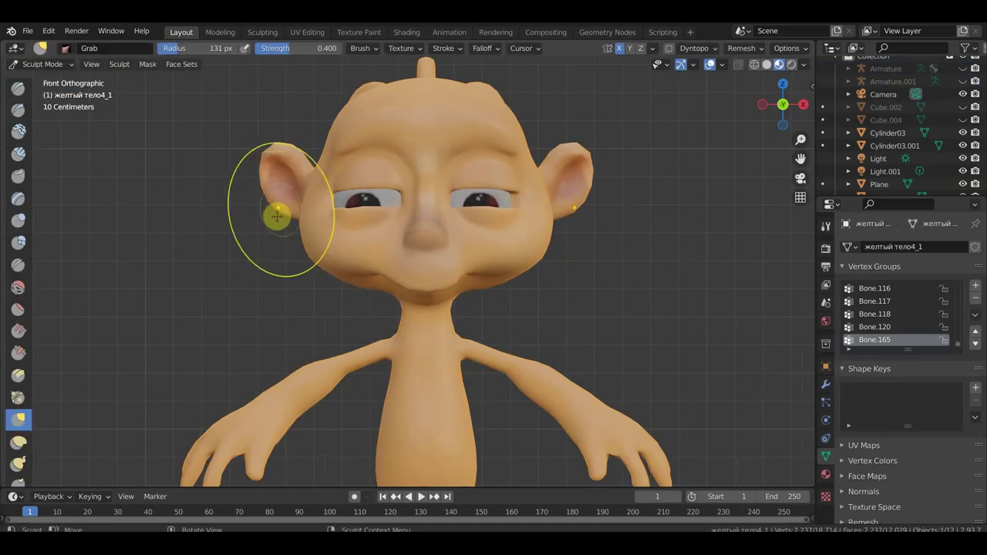
drag(286, 170, 290, 183)
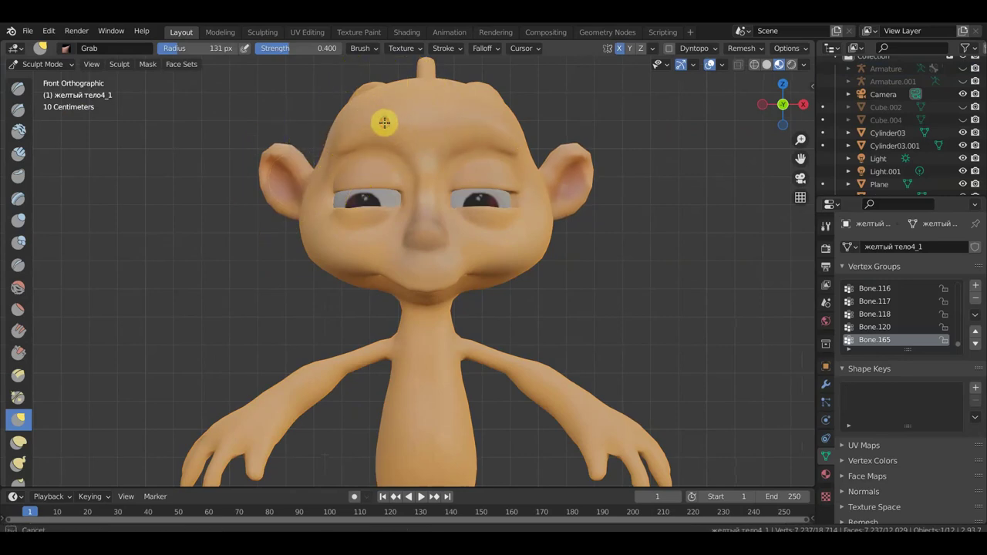
mouse_move(384, 126)
mouse_down()
mouse_move(489, 179)
mouse_move(507, 247)
mouse_up()
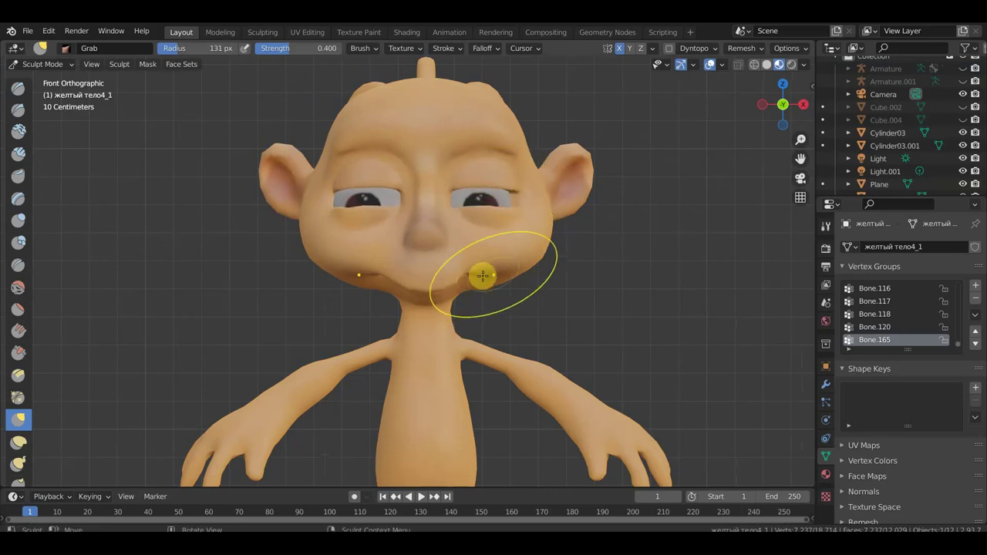
drag(450, 283, 366, 287)
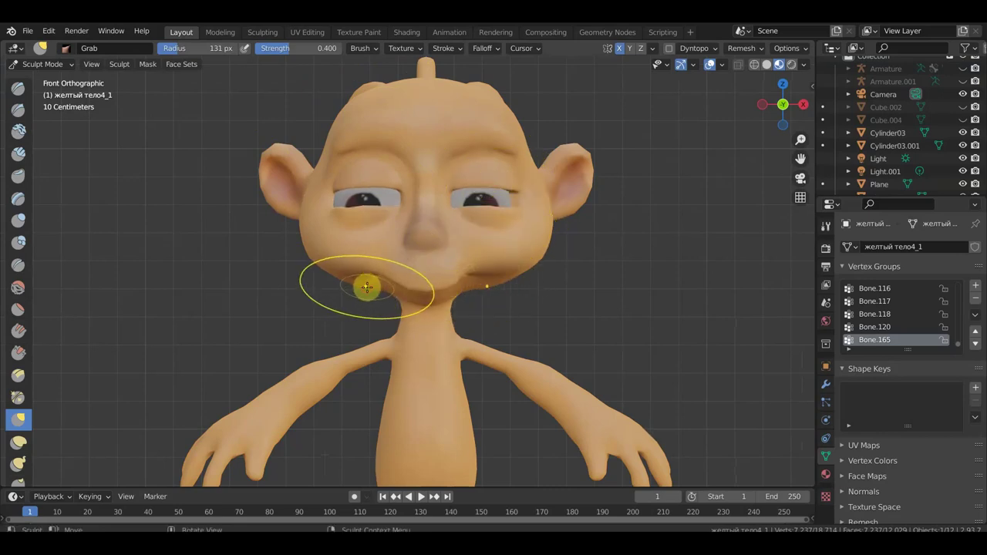
drag(463, 287, 450, 289)
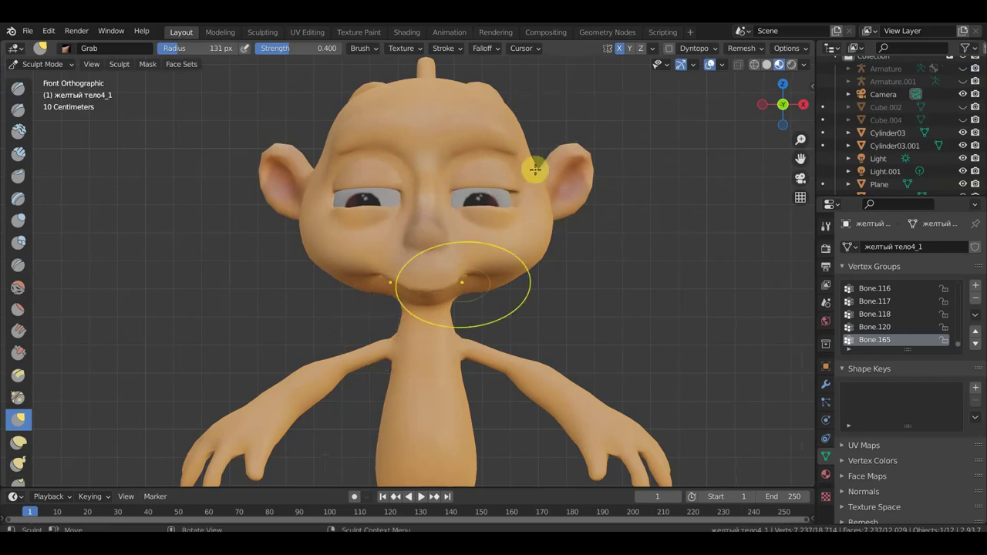
key(f)
click(431, 282)
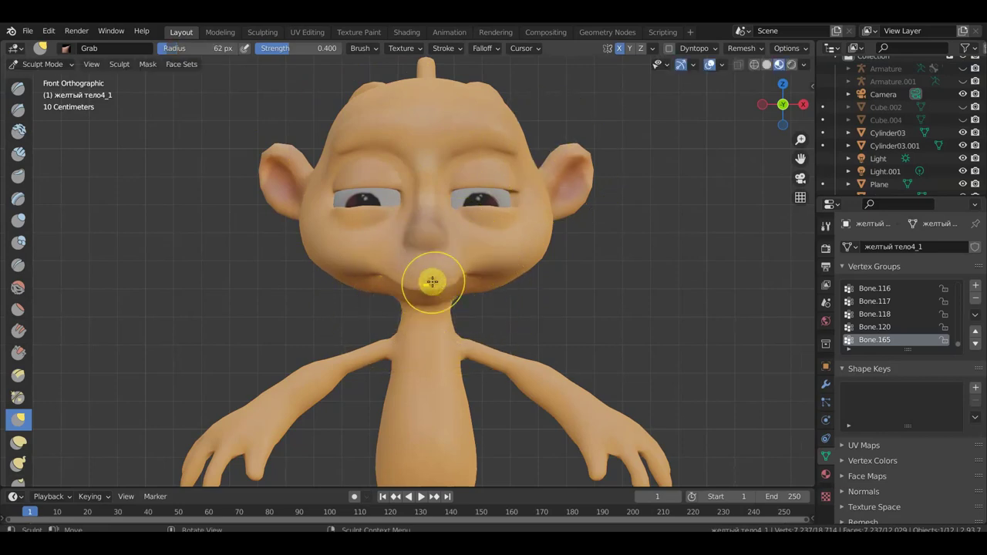
drag(455, 304, 481, 321)
- Grab-pull the neck from behind and the chin from above
mouse_move(482, 321)
middle_down()
mouse_move(212, 329)
mouse_move(340, 309)
middle_up()
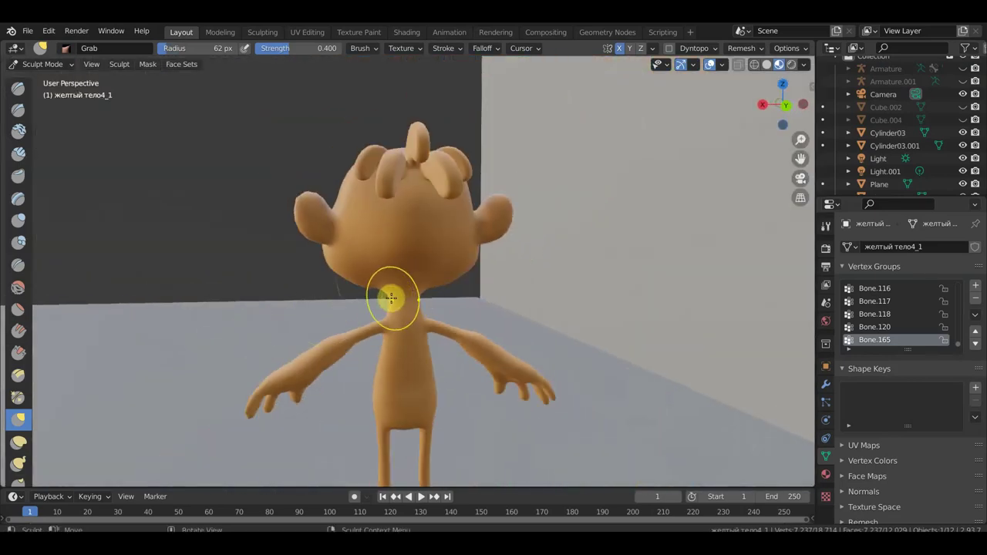
drag(381, 289, 375, 300)
mouse_move(374, 301)
middle_down()
mouse_move(672, 300)
mouse_move(664, 299)
middle_up()
middle_drag(436, 292, 419, 315)
scroll(401, 294, up, 3)
drag(386, 281, 412, 296)
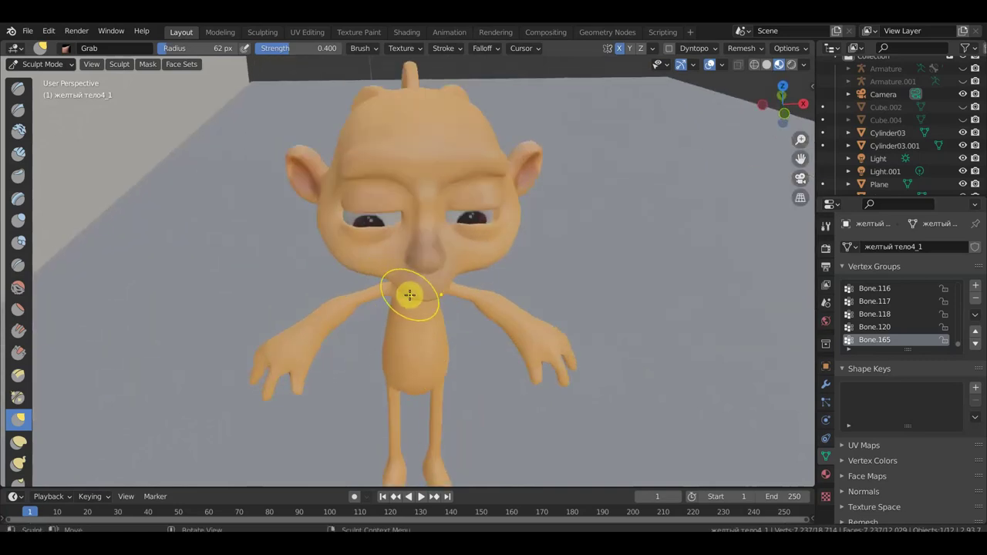
mouse_move(418, 293)
middle_down()
mouse_move(440, 255)
mouse_move(474, 227)
mouse_move(540, 216)
mouse_move(542, 257)
mouse_move(469, 271)
mouse_move(434, 265)
middle_up()
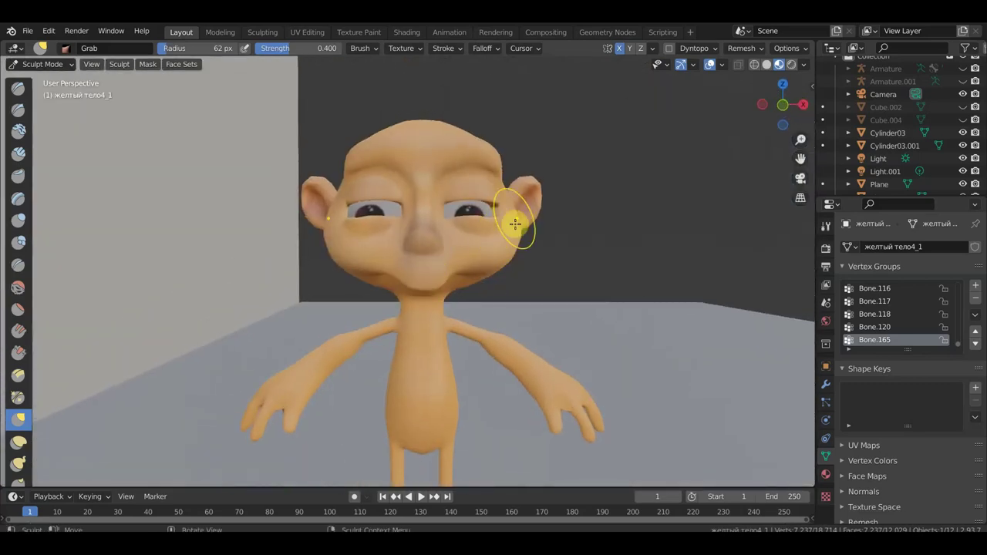
- Reshape the face near the ear and the neck, then return to Object Mode
drag(510, 198, 508, 201)
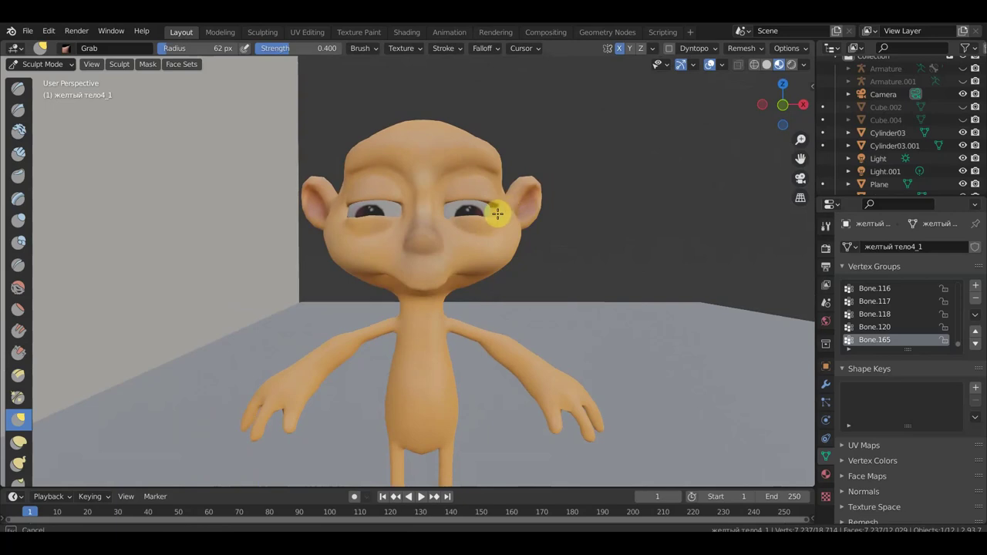
scroll(522, 240, down, 2)
scroll(522, 249, down, 2)
mouse_move(522, 250)
middle_down()
mouse_move(456, 264)
mouse_move(448, 255)
mouse_move(391, 262)
mouse_move(496, 368)
mouse_move(630, 366)
mouse_move(598, 355)
middle_up()
mouse_move(428, 294)
mouse_down()
mouse_move(392, 409)
mouse_move(394, 361)
mouse_up()
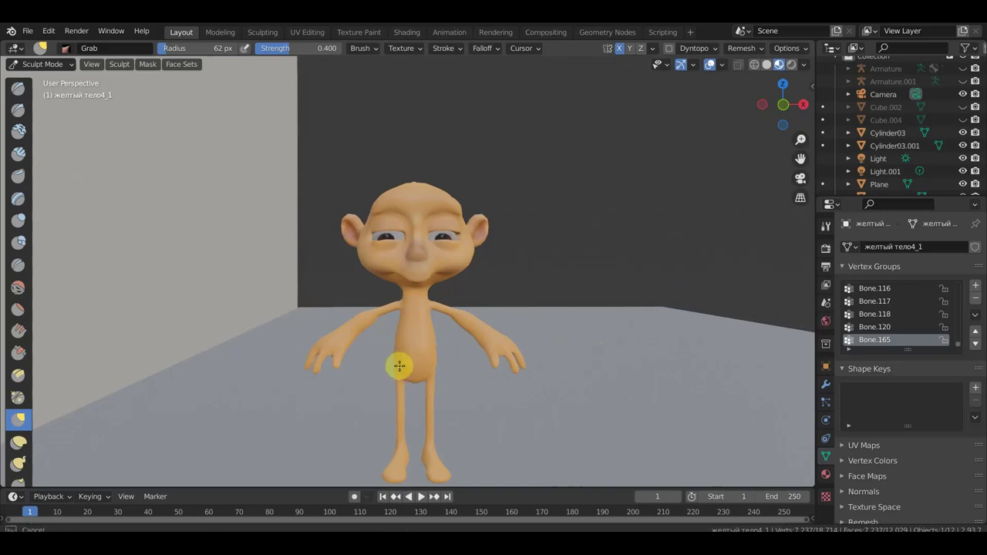
drag(397, 370, 398, 369)
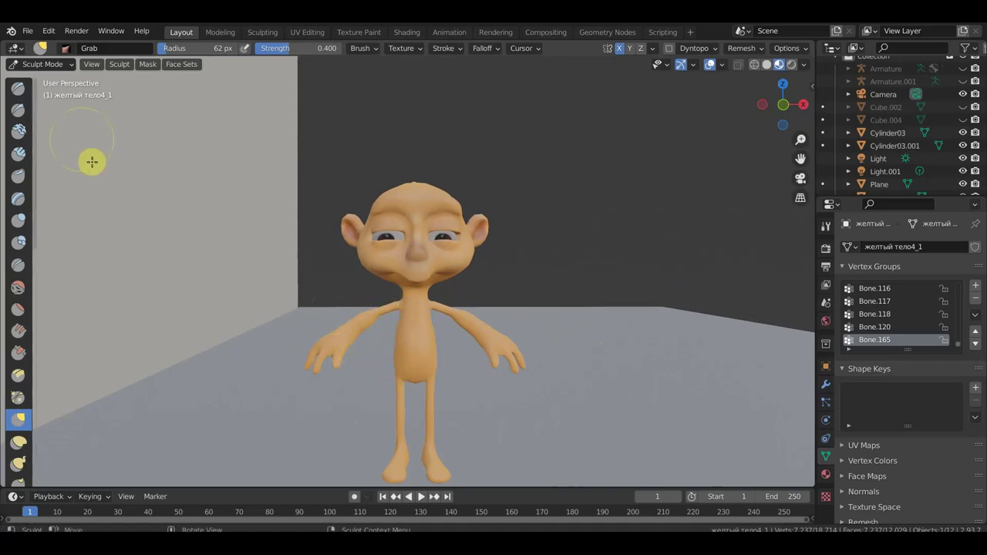
click(43, 64)
click(48, 74)
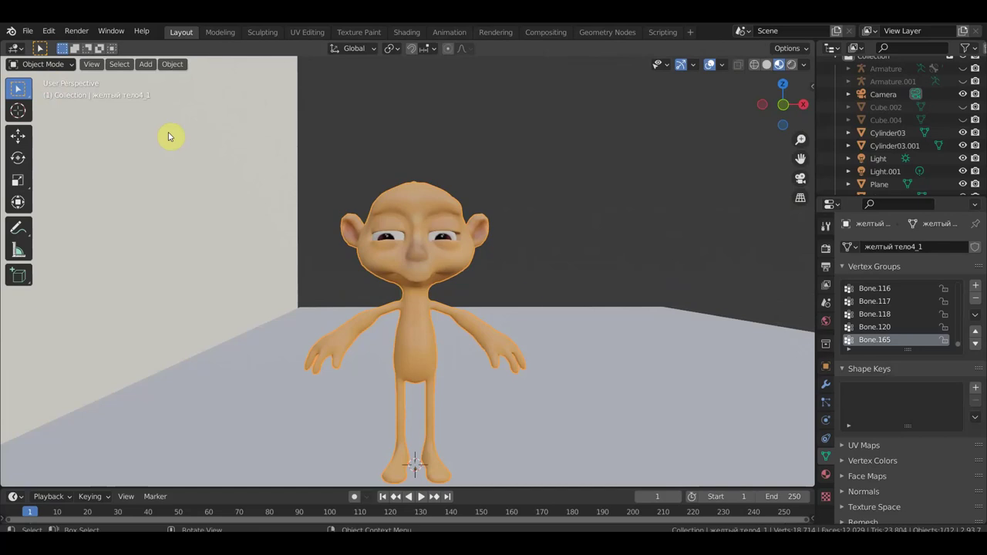
- Open the recent rig file from File > Open Recent, discarding changes to сын.ригг.blend
scroll(522, 327, down, 3)
middle_drag(522, 326, 475, 327)
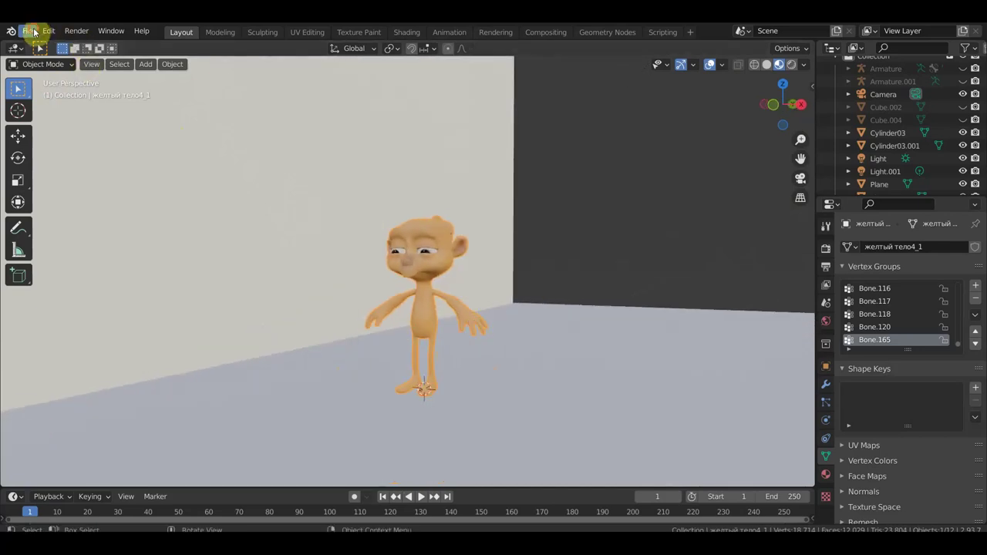
click(28, 31)
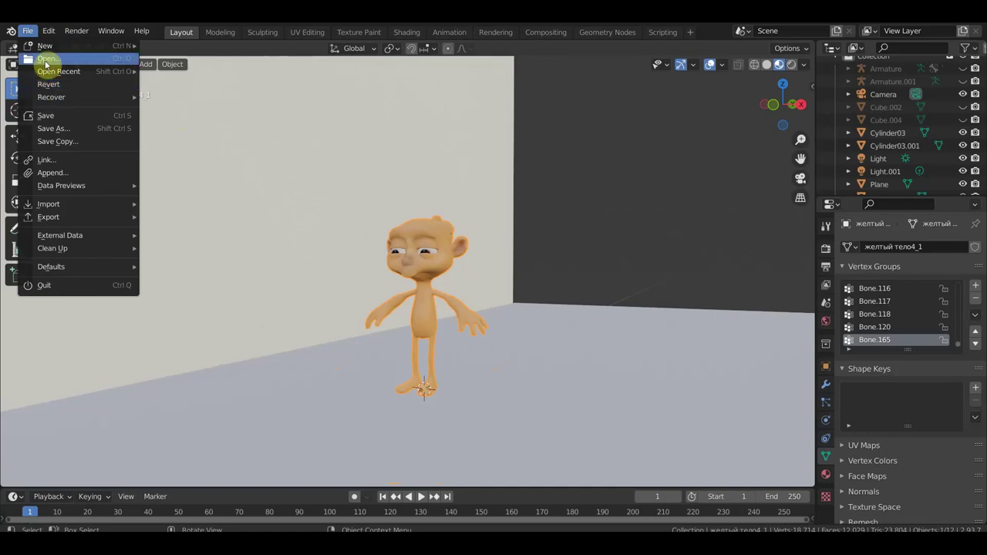
mouse_move(59, 71)
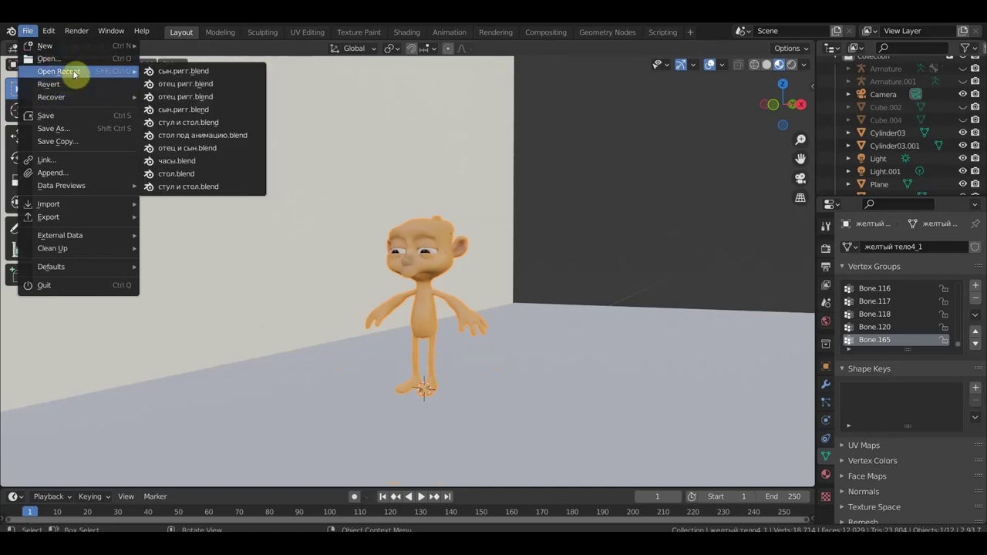
click(192, 85)
click(518, 299)
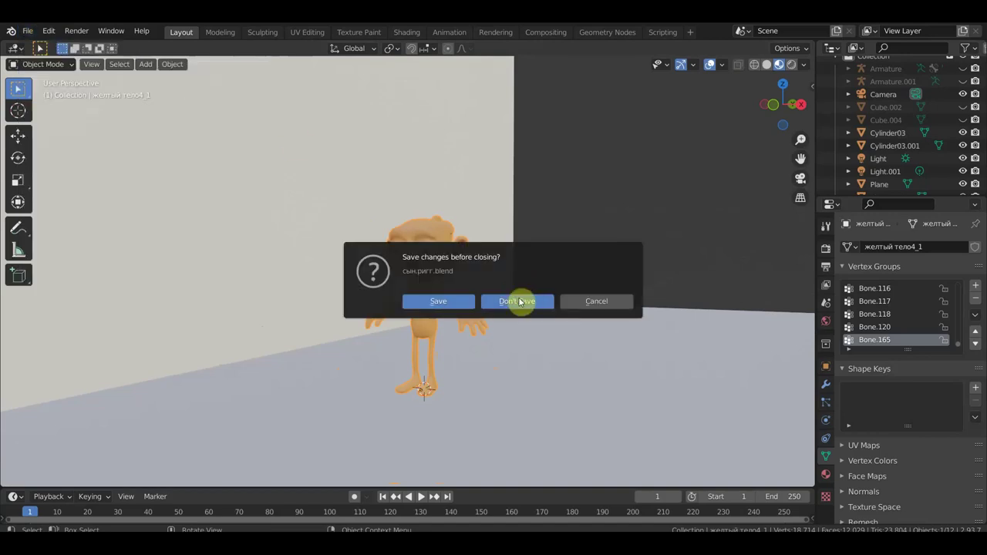
- Select the character's armature and body, invert the selection, and hide all office props
scroll(528, 274, up, 2)
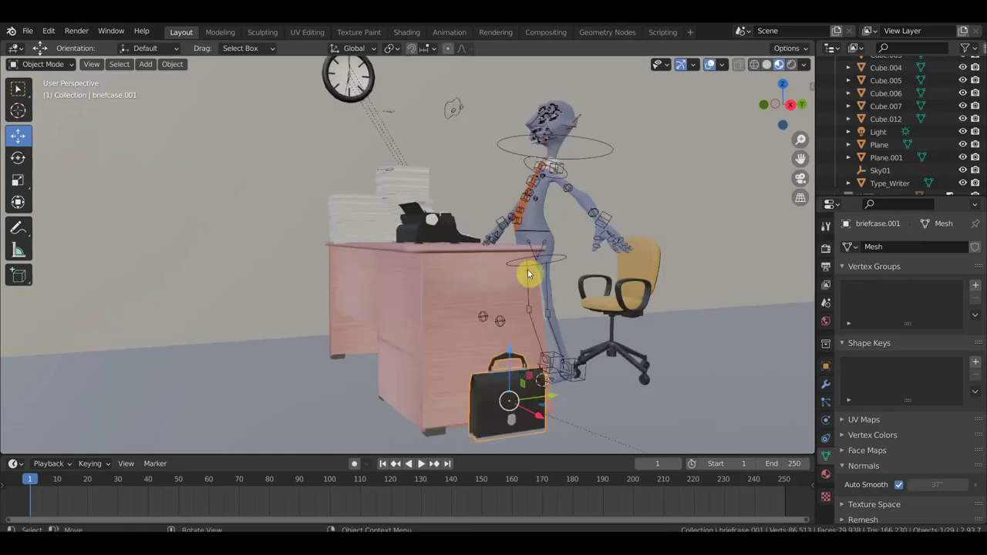
scroll(548, 247, down, 2)
mouse_move(366, 185)
middle_down()
mouse_move(306, 204)
mouse_move(326, 221)
middle_up()
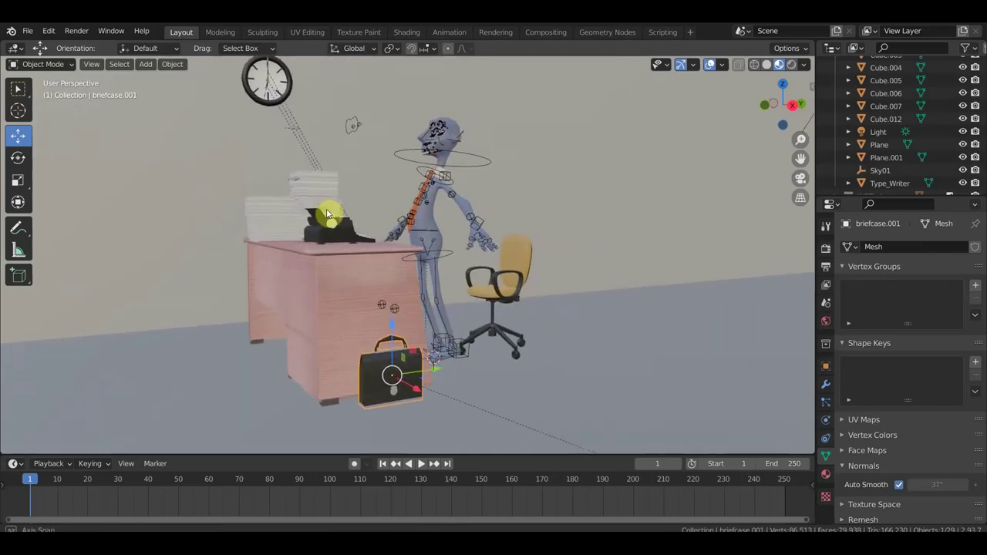
click(344, 286)
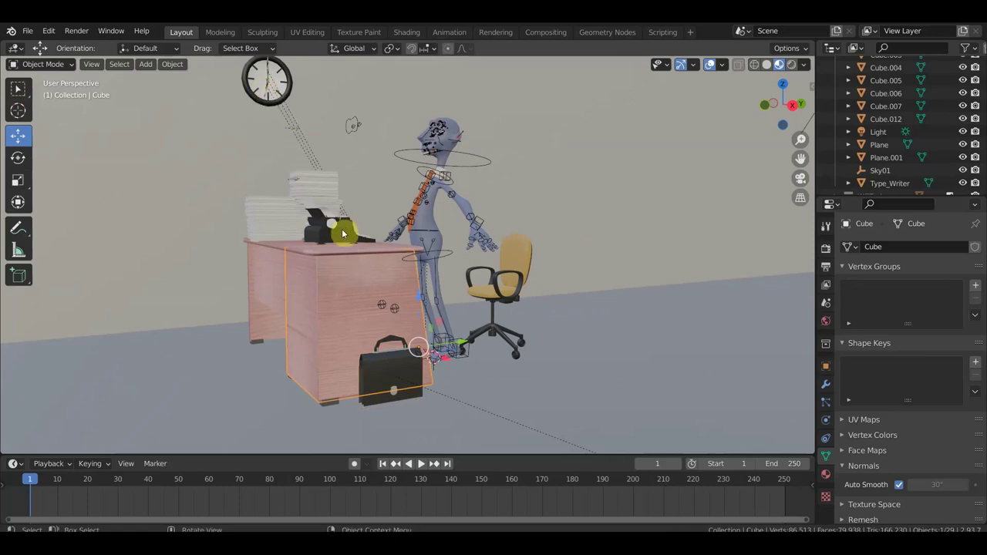
click(484, 167)
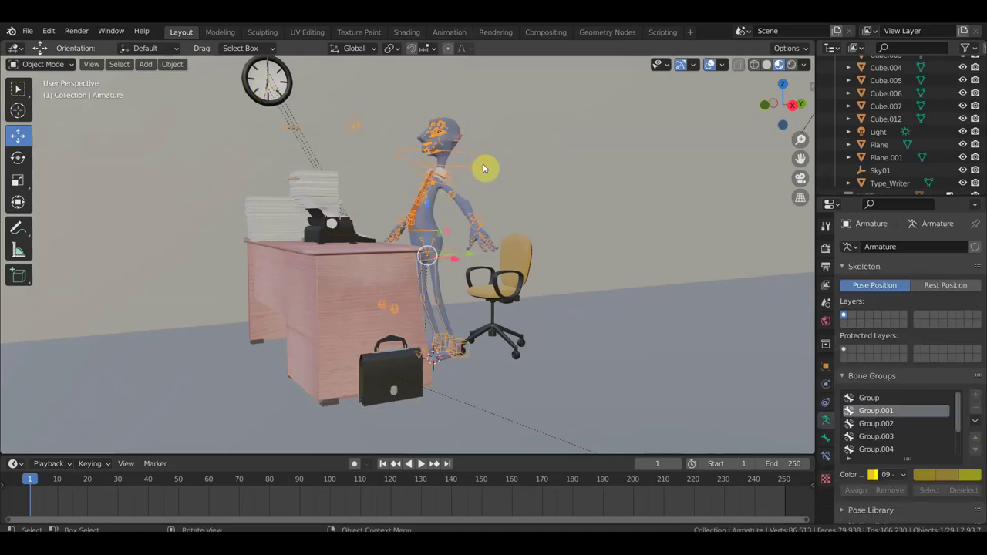
click(456, 125)
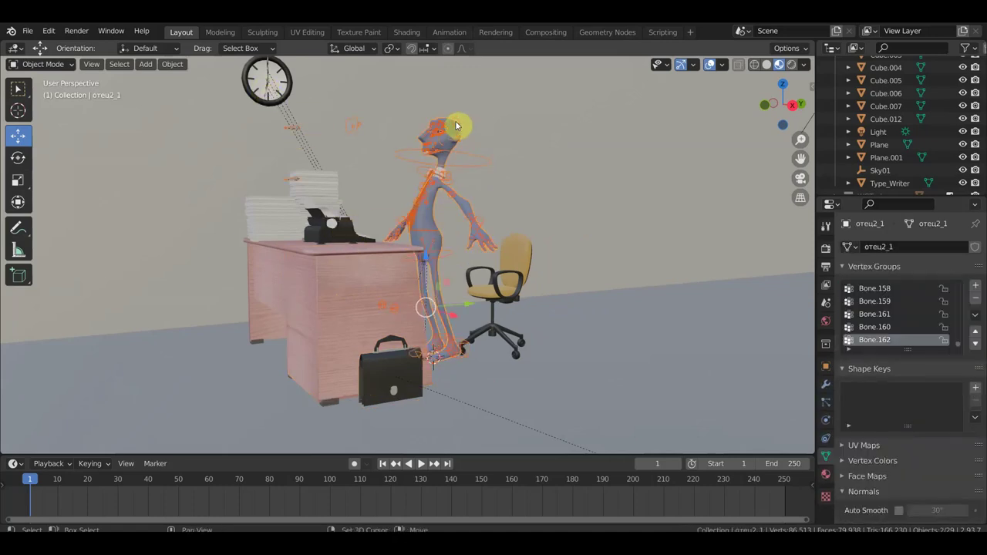
scroll(415, 215, up, 2)
click(414, 198)
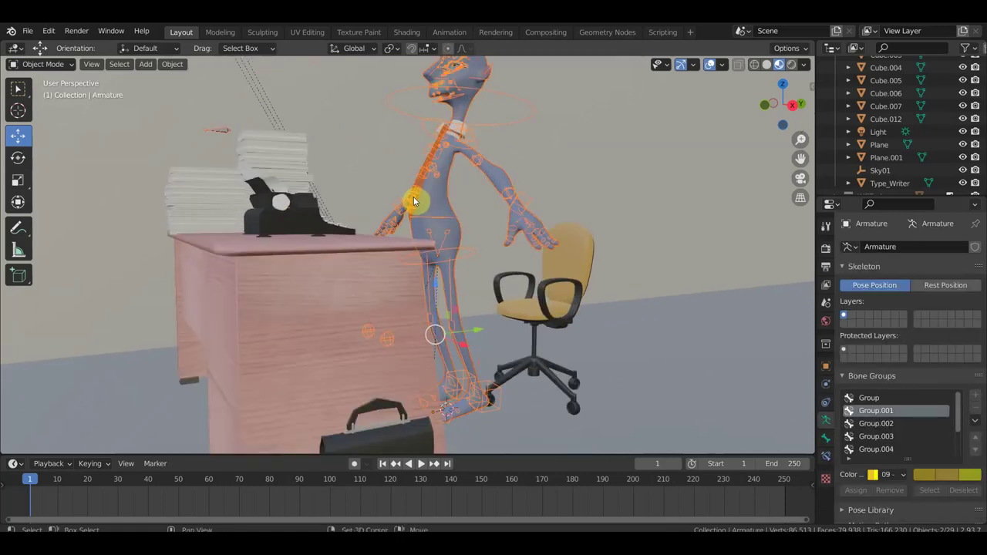
shift+click(459, 132)
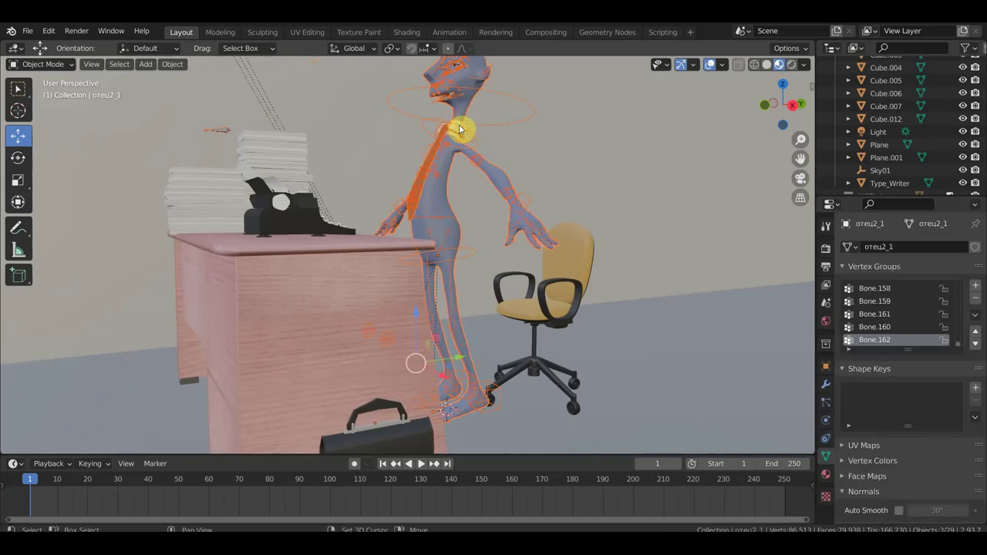
key(a)
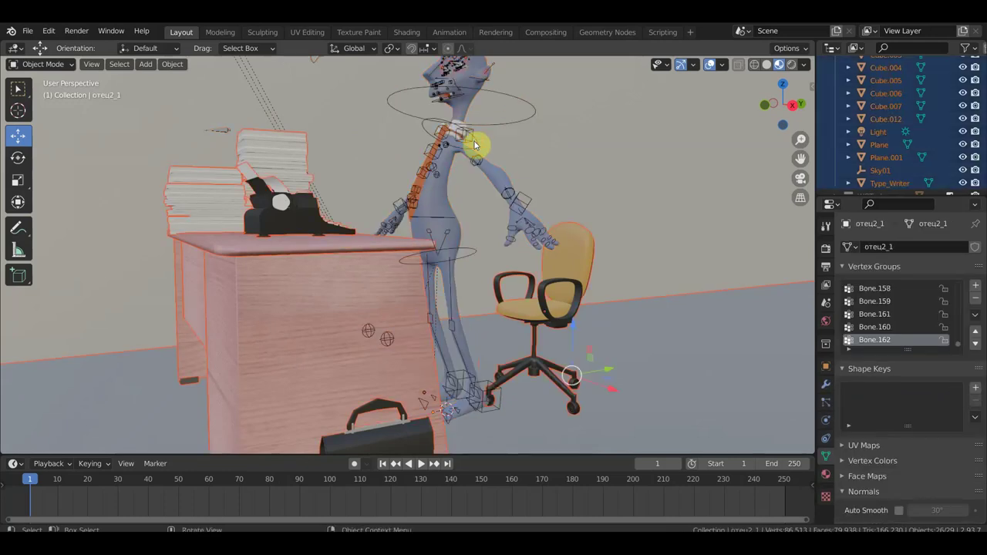
key(h)
- Orbit around the isolated character and select its armature
middle_drag(474, 143, 497, 222)
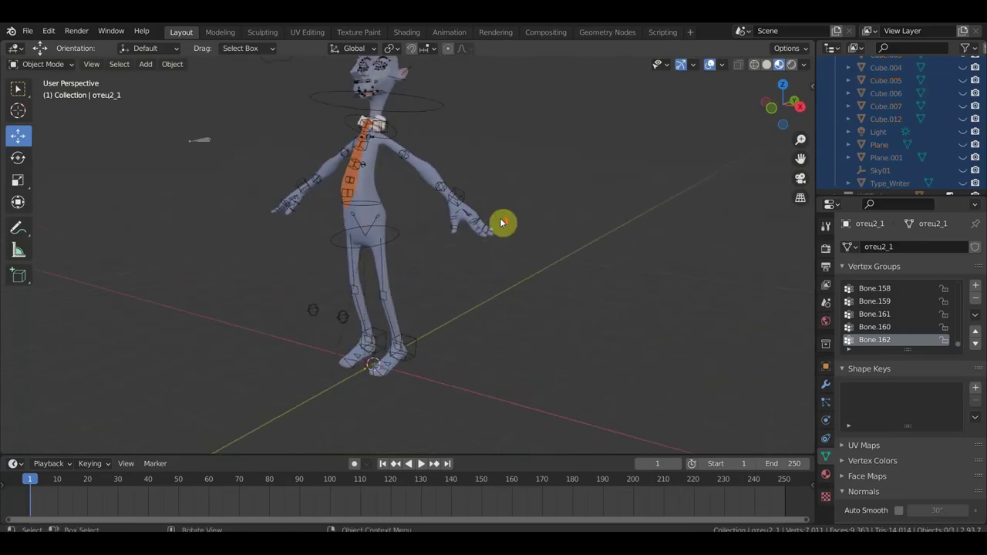
middle_drag(497, 222, 577, 333)
scroll(560, 326, up, 3)
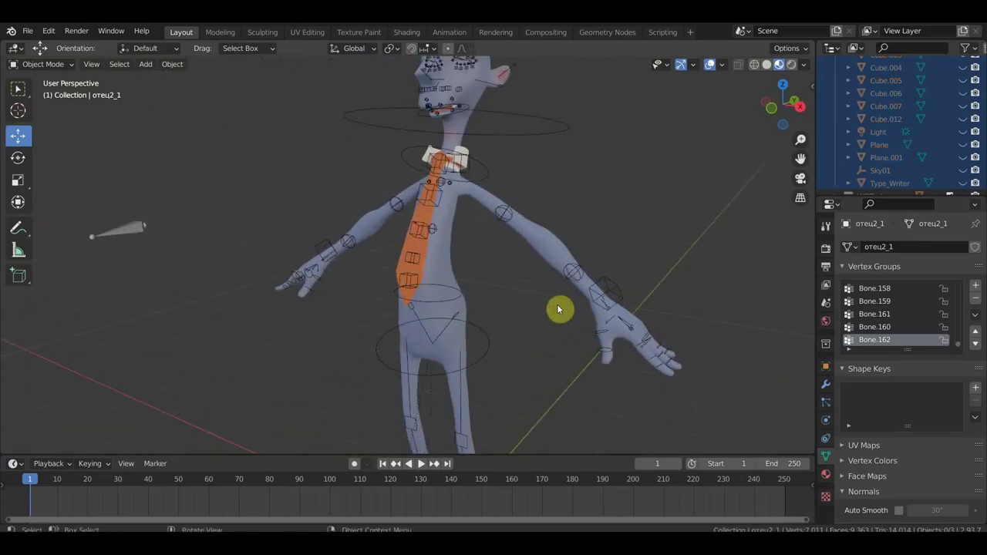
click(418, 230)
click(58, 68)
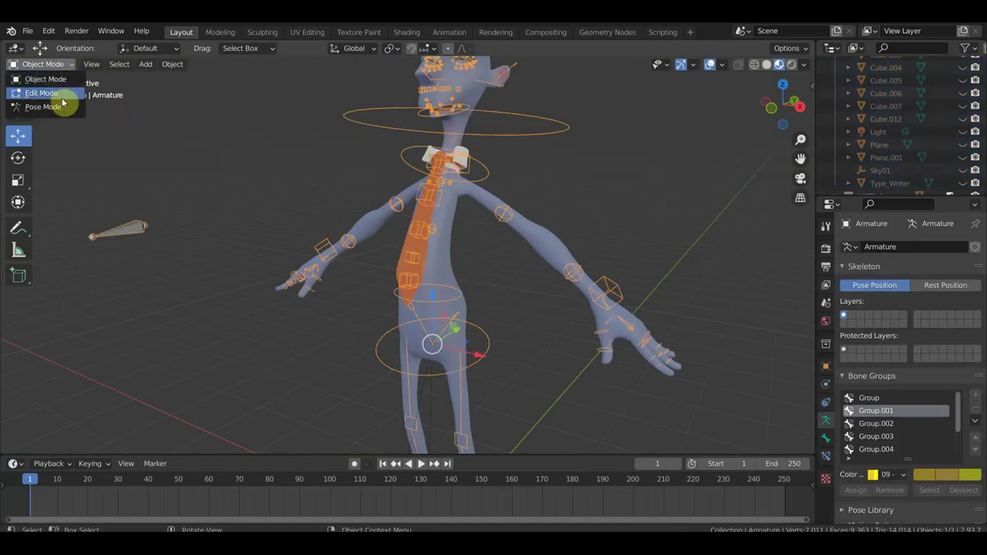
- In Pose Mode, rotate jaw bone Bone.034 17.5° and raise it 0.018278 m along Z
click(62, 106)
click(394, 235)
middle_drag(431, 230, 105, 300)
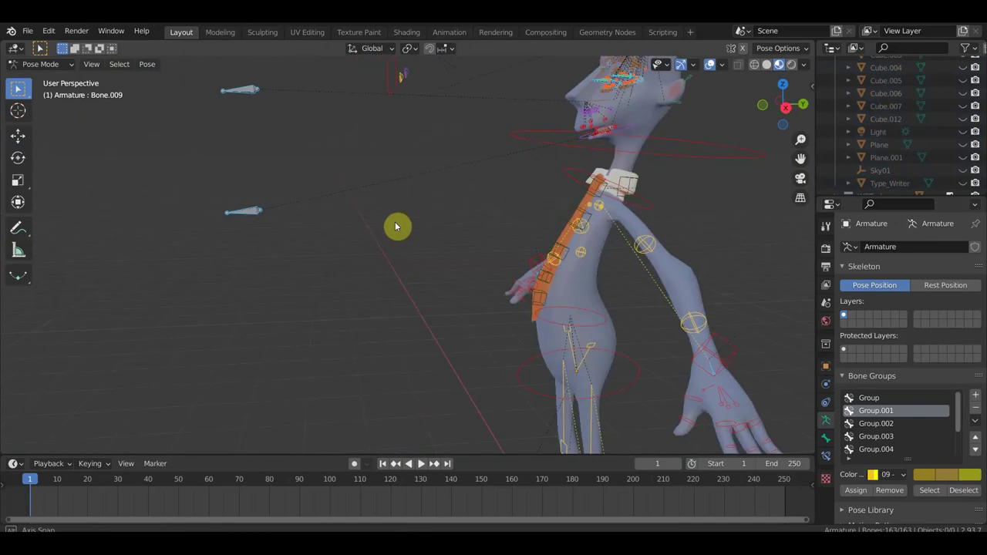
scroll(252, 252, up, 3)
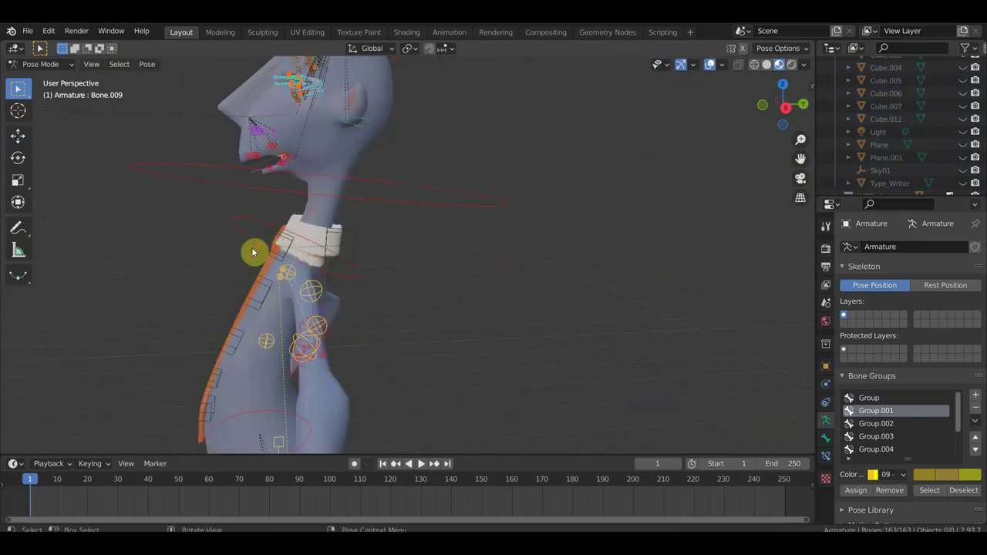
click(306, 163)
key(r)
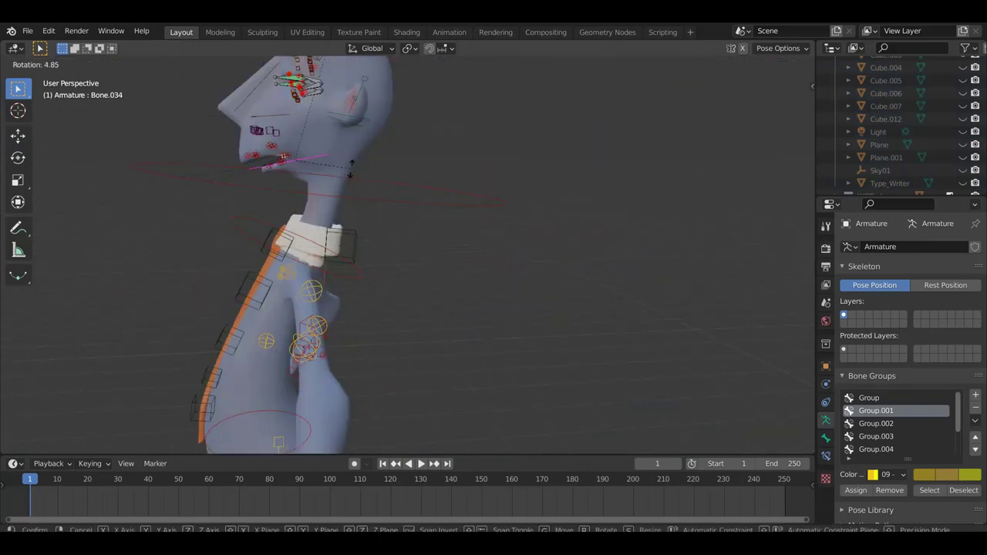
click(344, 179)
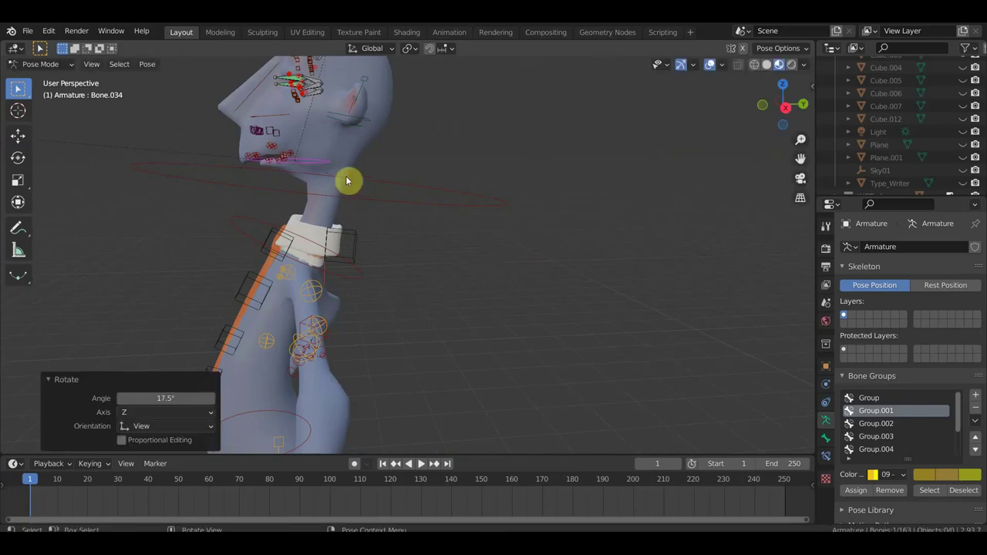
key(g)
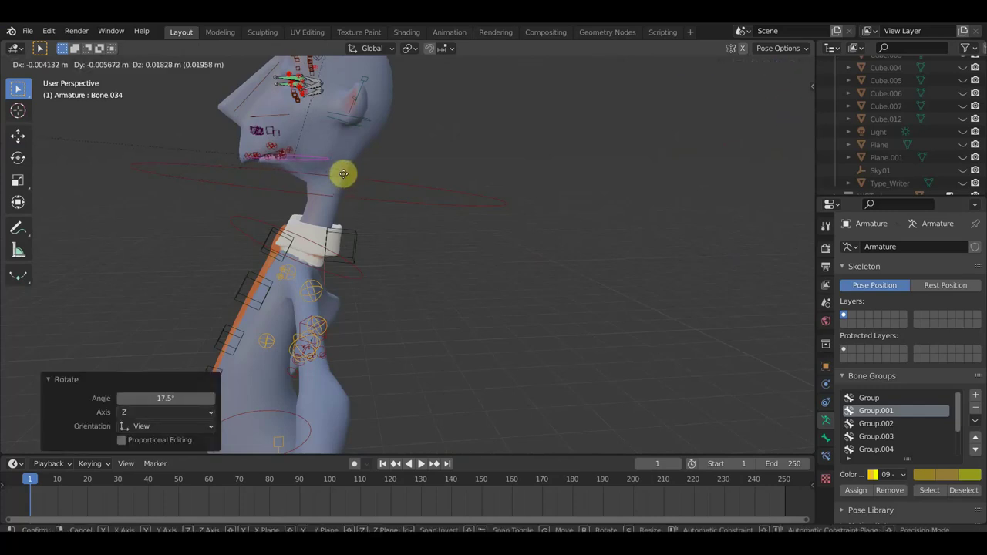
click(343, 174)
- Orbit to a three-quarter view and turn off the viewport overlays
mouse_move(346, 177)
middle_down()
mouse_move(441, 205)
mouse_move(403, 227)
mouse_move(450, 218)
mouse_move(320, 237)
mouse_move(293, 229)
middle_up()
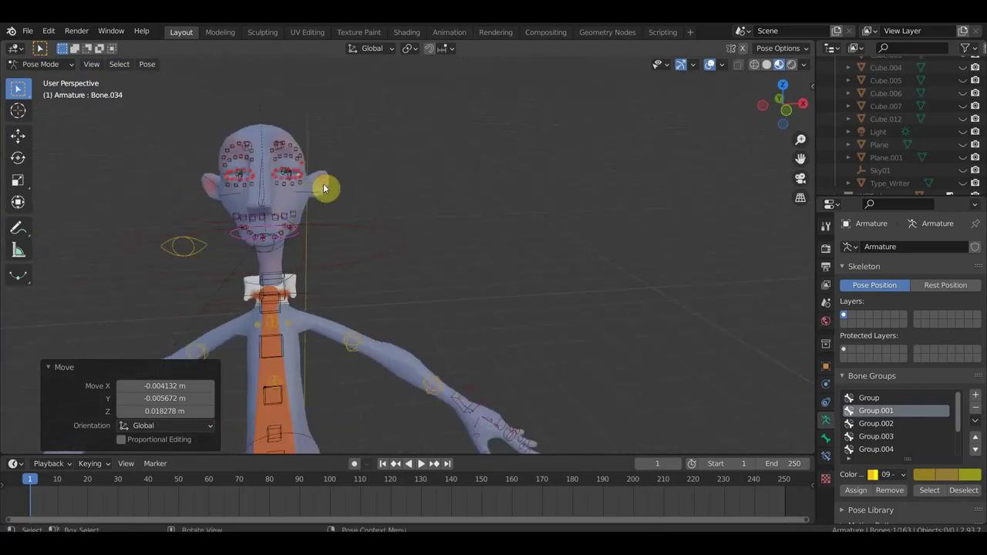
mouse_move(328, 234)
middle_down()
mouse_move(379, 236)
mouse_move(308, 231)
mouse_move(324, 232)
middle_up()
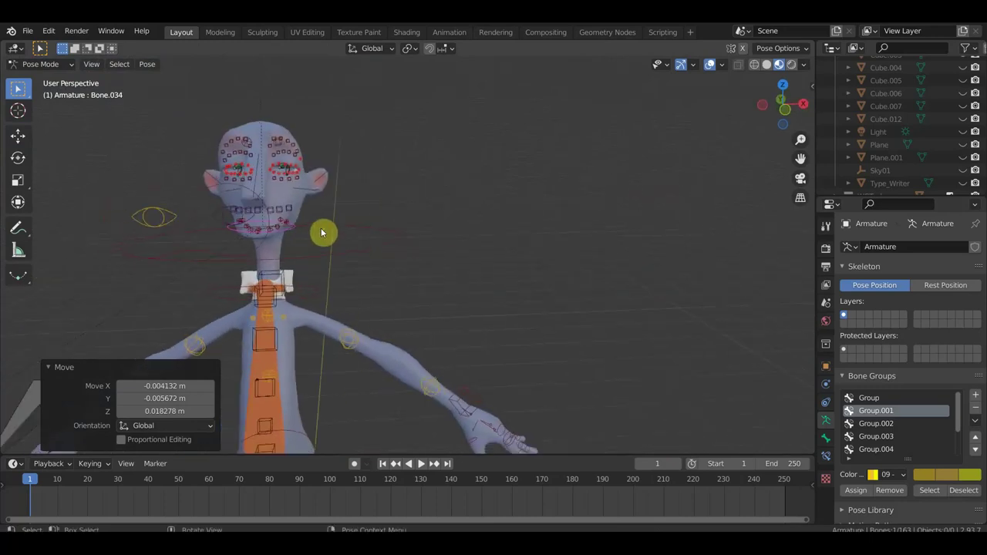
click(709, 65)
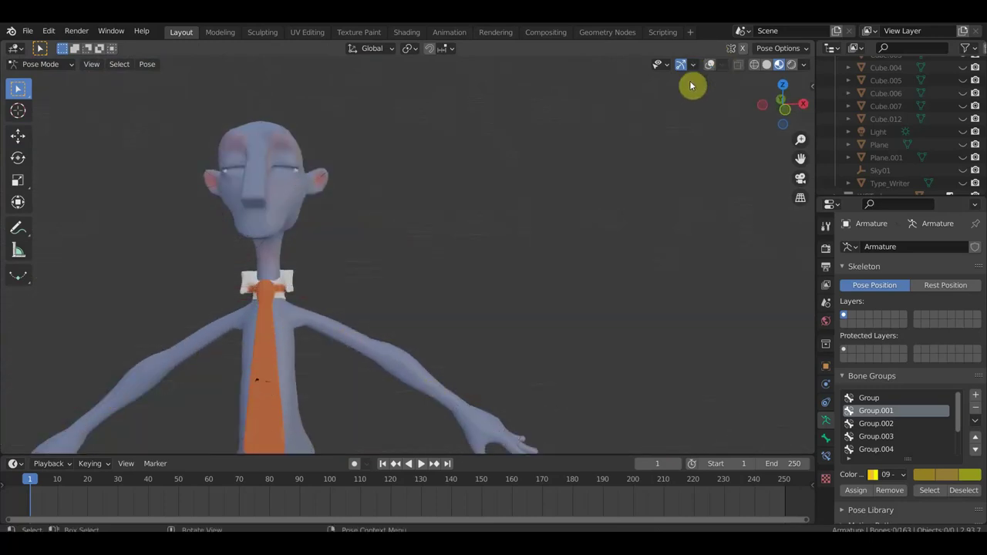
mouse_move(518, 190)
middle_down()
mouse_move(421, 239)
mouse_move(584, 259)
mouse_move(585, 310)
middle_up()
scroll(585, 310, up, 2)
mouse_move(528, 299)
middle_down()
mouse_move(505, 320)
mouse_move(411, 307)
mouse_move(401, 296)
mouse_move(408, 246)
mouse_move(437, 257)
middle_up()
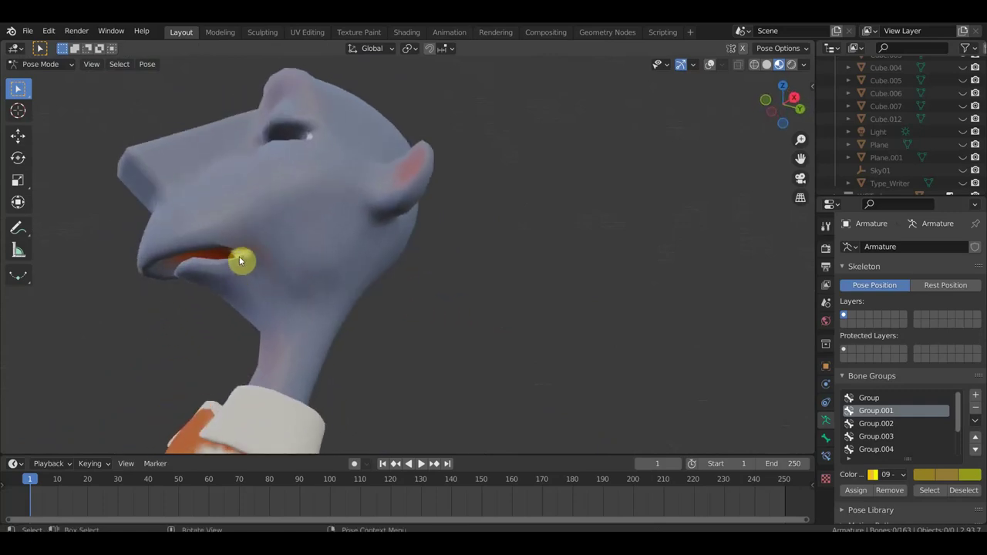
mouse_move(269, 265)
middle_down()
mouse_move(378, 269)
mouse_move(287, 280)
mouse_move(257, 310)
middle_up()
scroll(259, 305, down, 1)
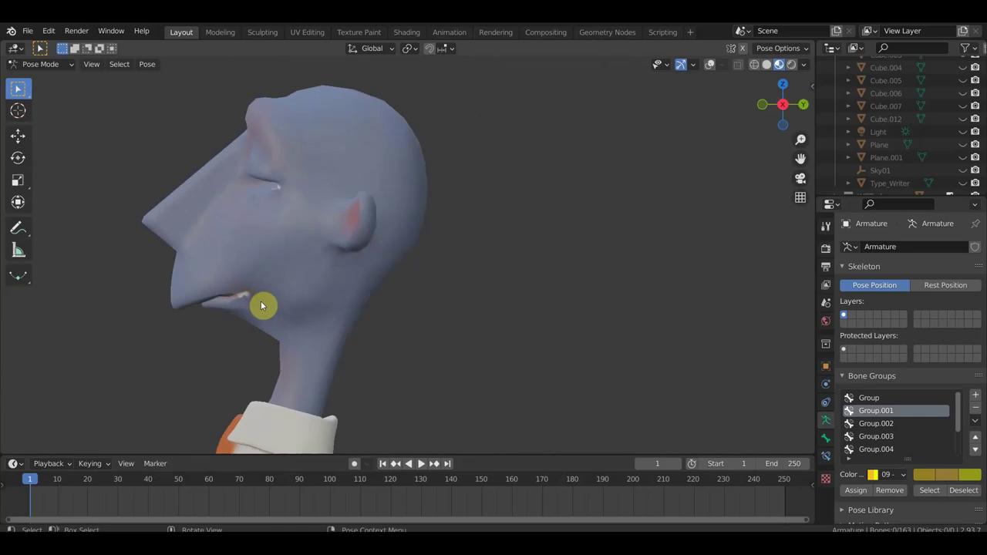
scroll(293, 300, down, 2)
scroll(332, 301, down, 2)
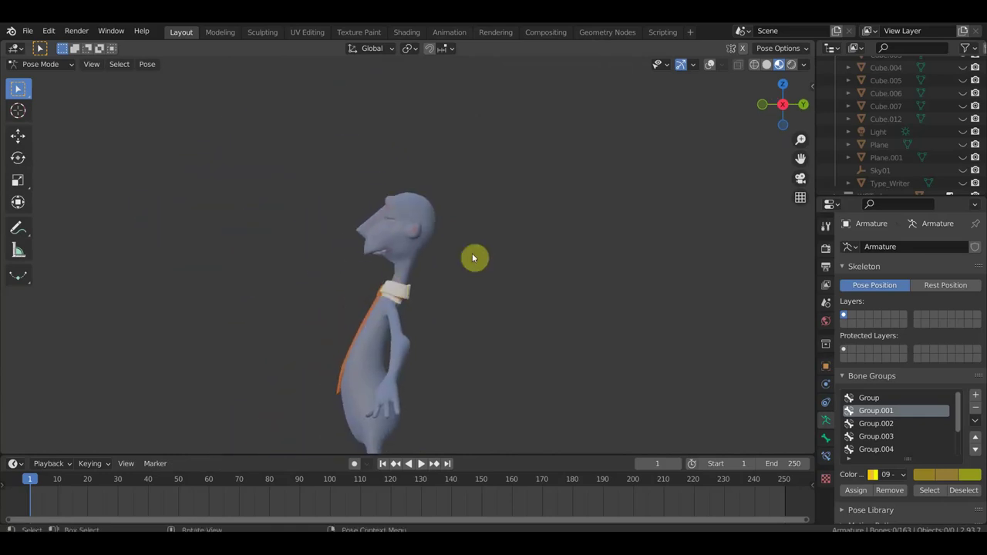
click(710, 66)
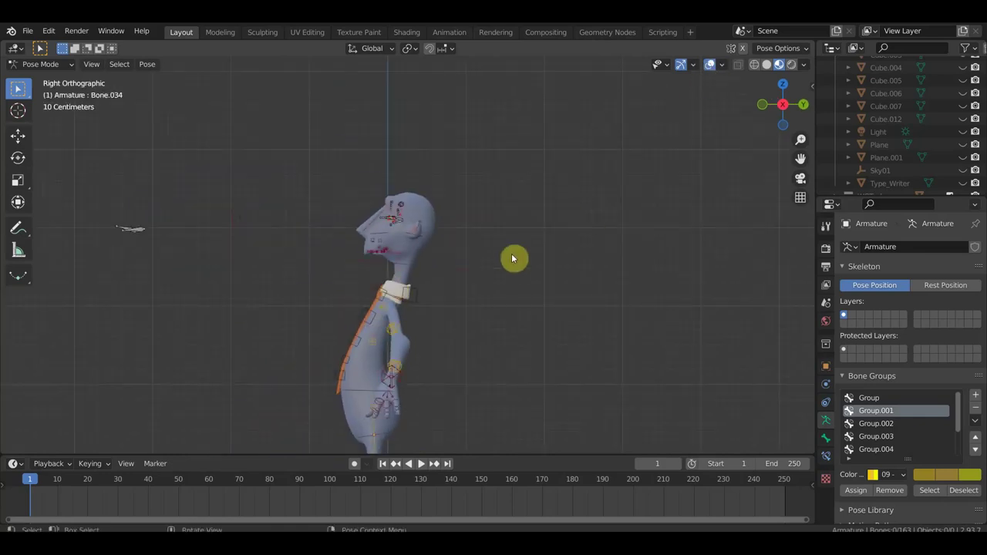
- Rotate Bone.043 4.31° and swing tie bone Bone.042 out to 14.1°
scroll(362, 332, up, 2)
click(342, 349)
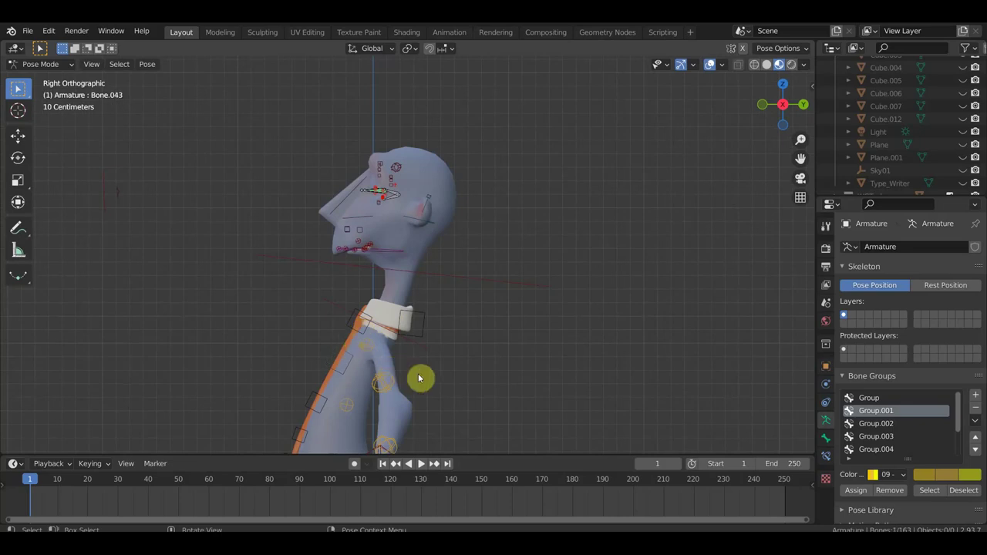
key(r)
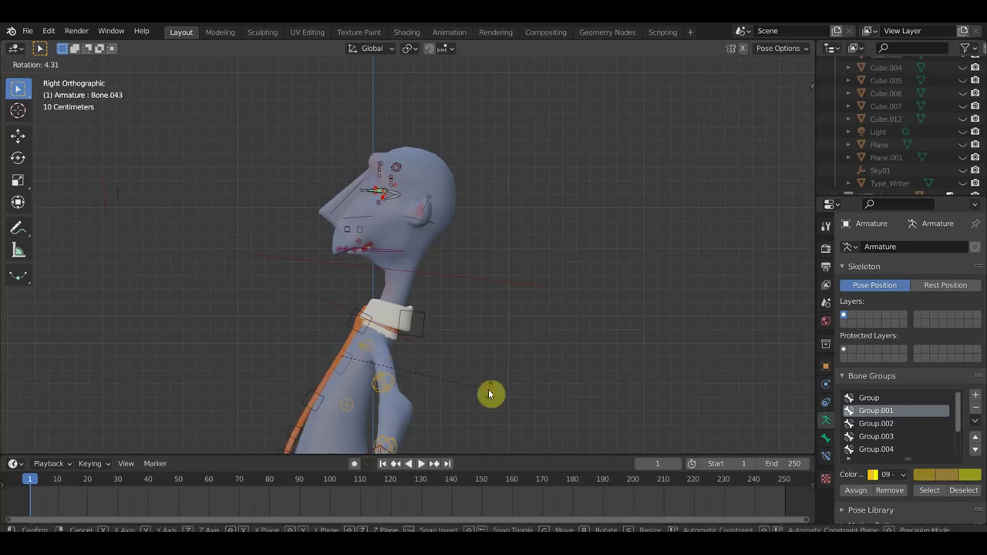
click(488, 391)
click(357, 326)
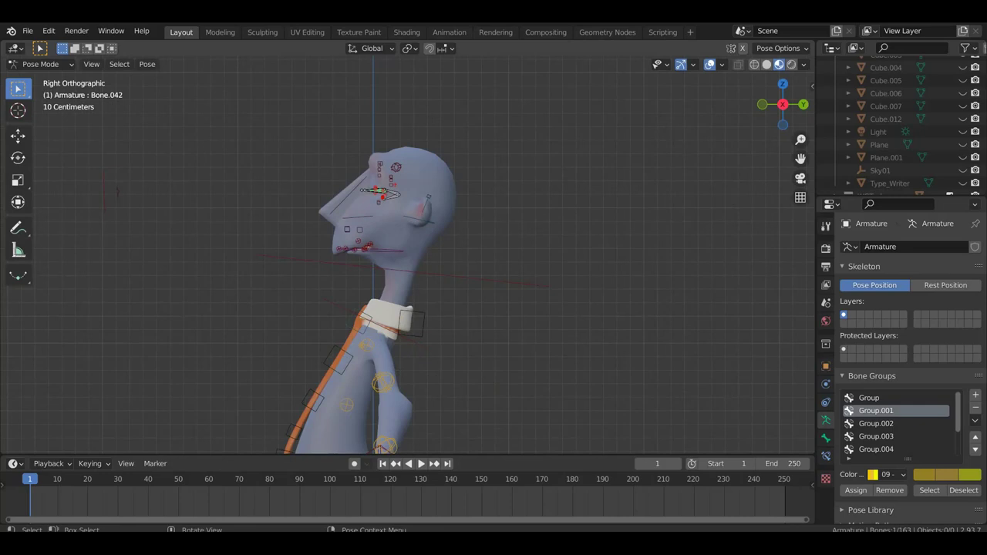
key(r)
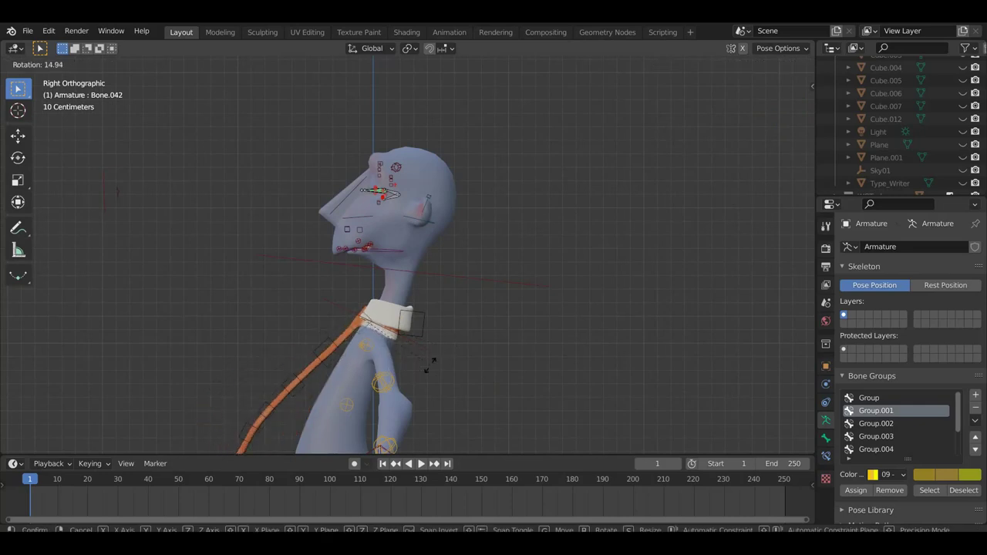
click(440, 374)
mouse_move(439, 374)
shift+middle_down()
mouse_move(511, 304)
mouse_move(536, 242)
shift+middle_up()
key(r)
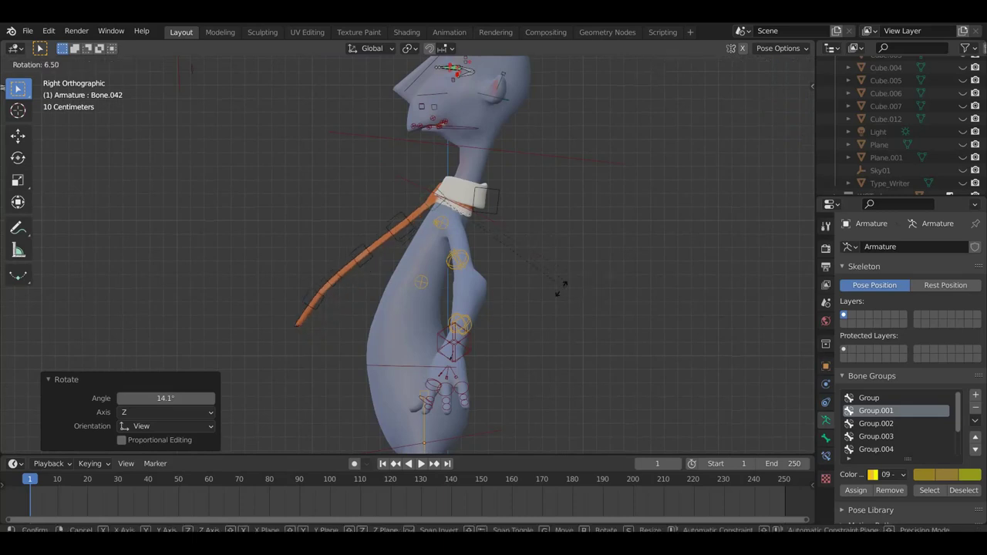
click(520, 293)
- Curl the lower tie bone Bone.044 back by -14.3°
click(352, 246)
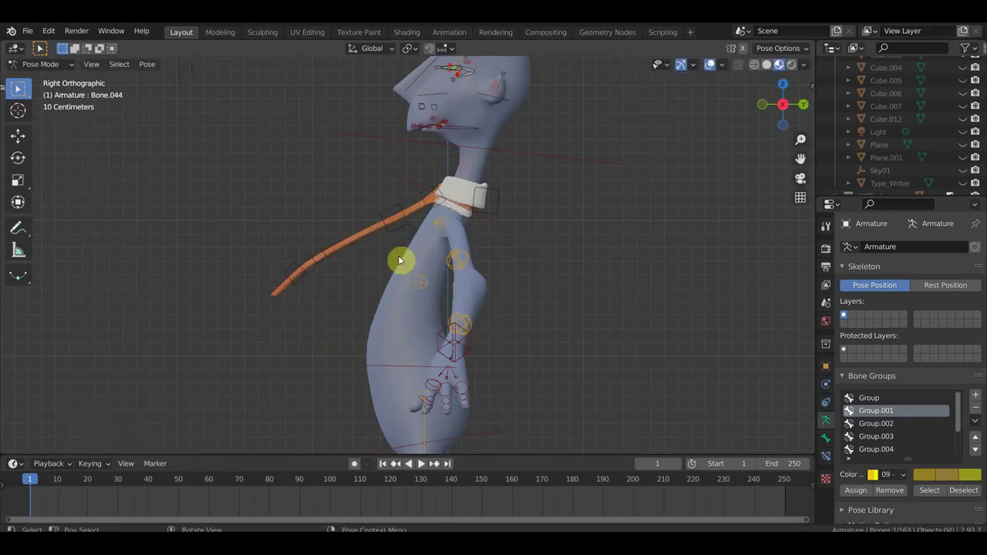
key(r)
click(420, 242)
mouse_move(401, 231)
middle_down()
mouse_move(524, 267)
mouse_move(434, 267)
mouse_move(474, 266)
mouse_move(549, 229)
mouse_move(527, 271)
mouse_move(529, 221)
middle_up()
- Move the screen-right hand bone to a new position
scroll(564, 227, down, 3)
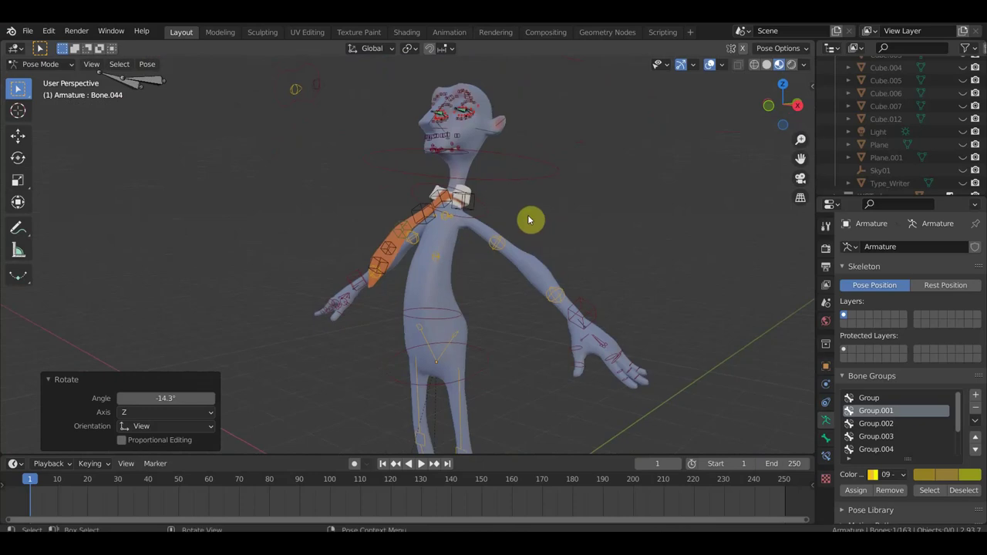
scroll(454, 213, up, 2)
mouse_move(454, 213)
middle_down()
mouse_move(551, 201)
mouse_move(506, 228)
mouse_move(637, 172)
mouse_move(679, 209)
mouse_move(581, 263)
middle_up()
scroll(663, 216, down, 3)
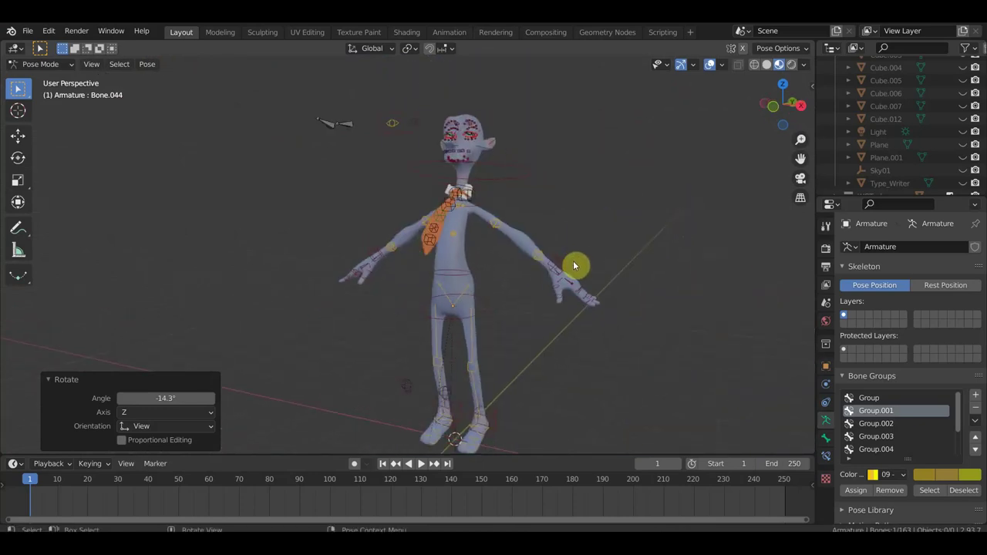
click(569, 266)
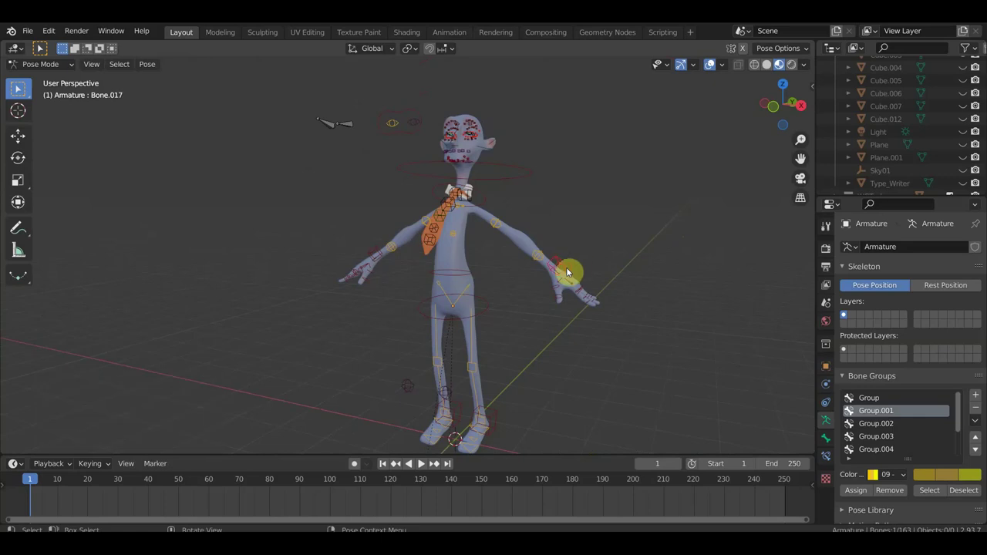
key(g)
click(549, 250)
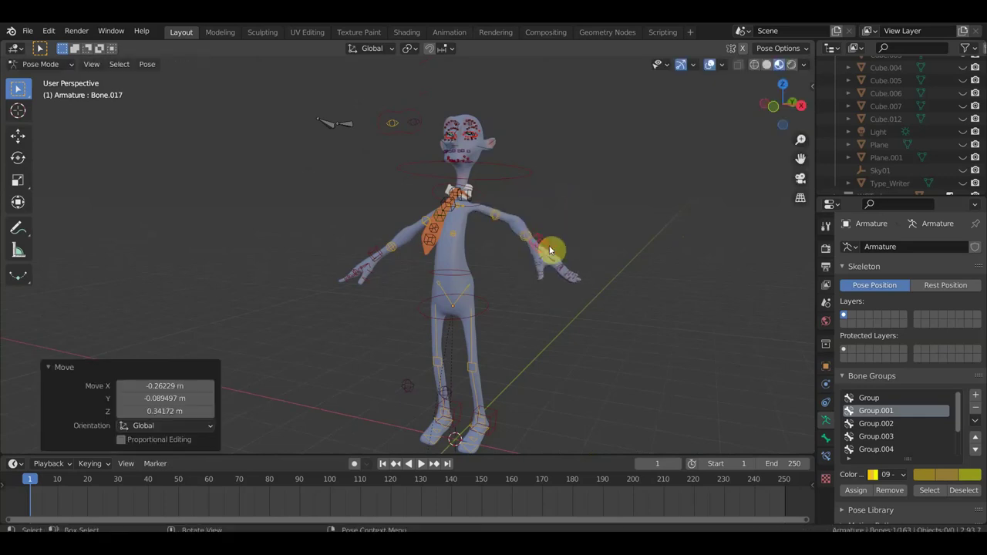
- Move the other hand bone, then try moving the pelvis and undo it
click(379, 258)
key(g)
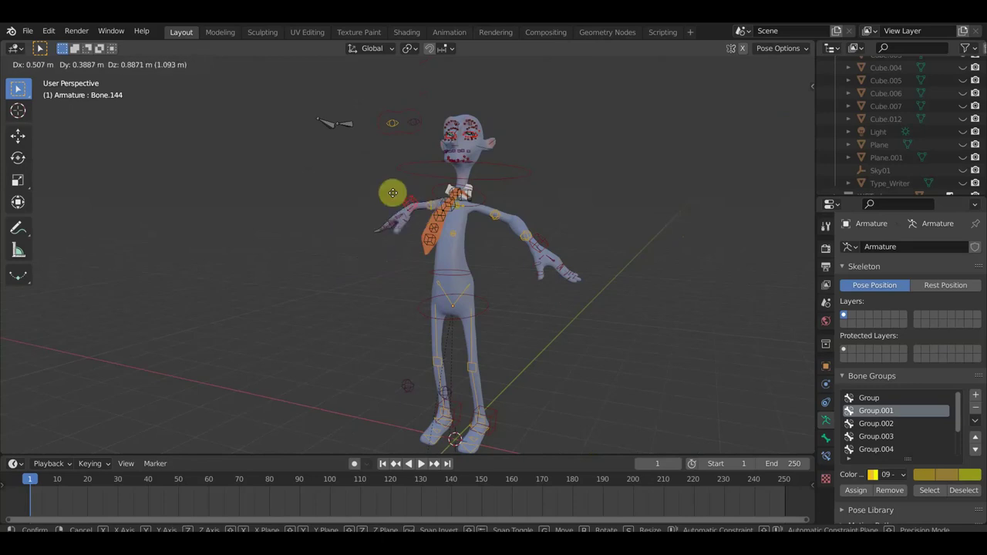
click(398, 211)
click(484, 302)
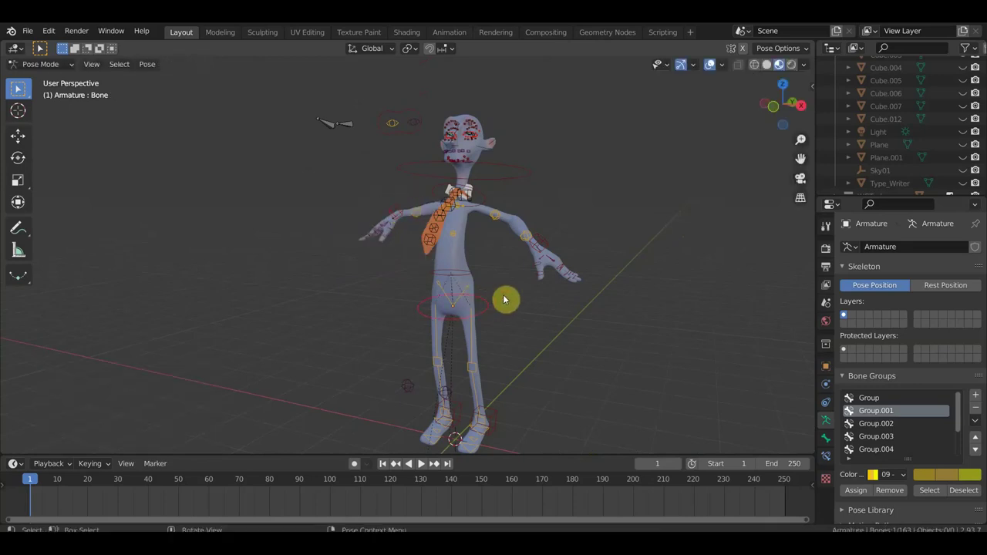
key(g)
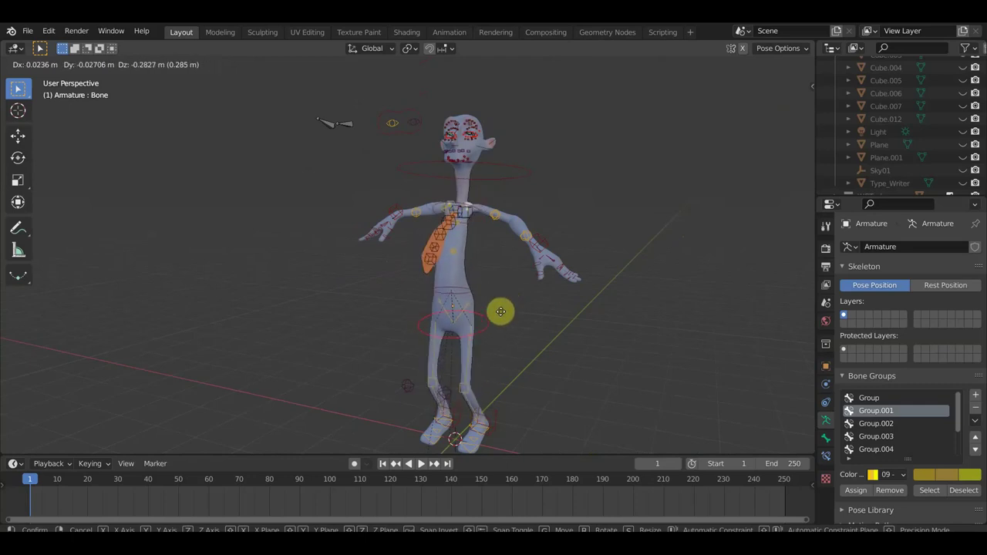
click(502, 317)
key(ctrl+z)
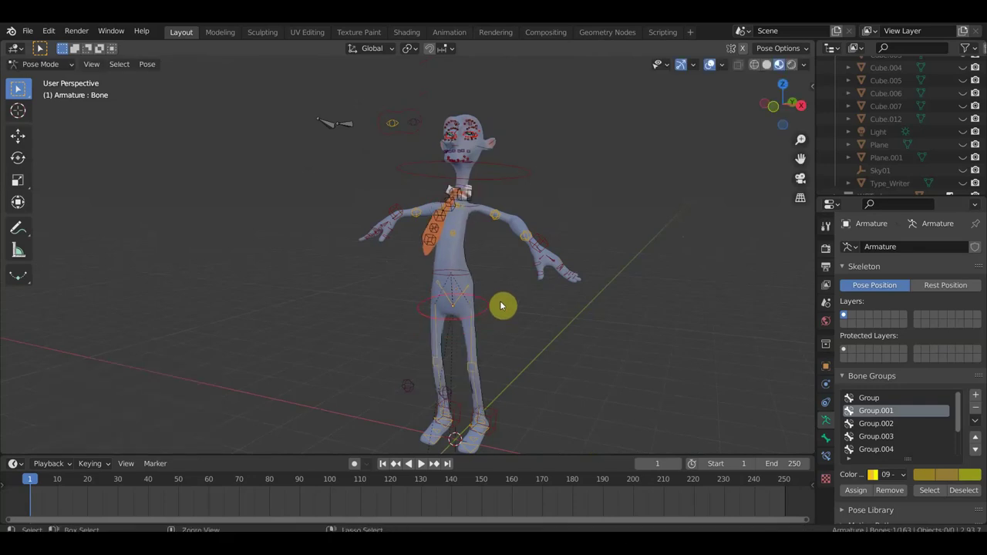
click(56, 65)
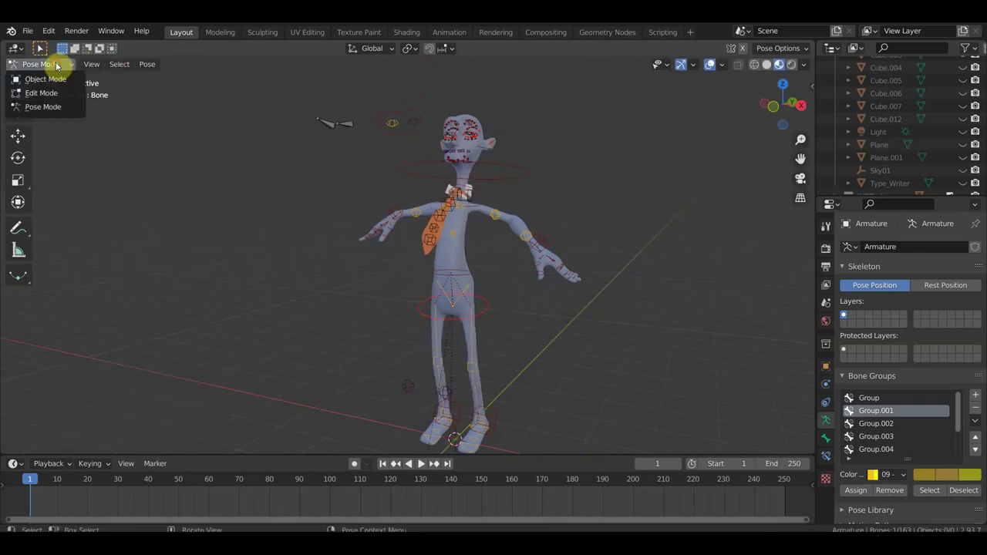
- Switch the armature to Edit Mode and select the head and neck bones
click(41, 92)
scroll(515, 180, up, 2)
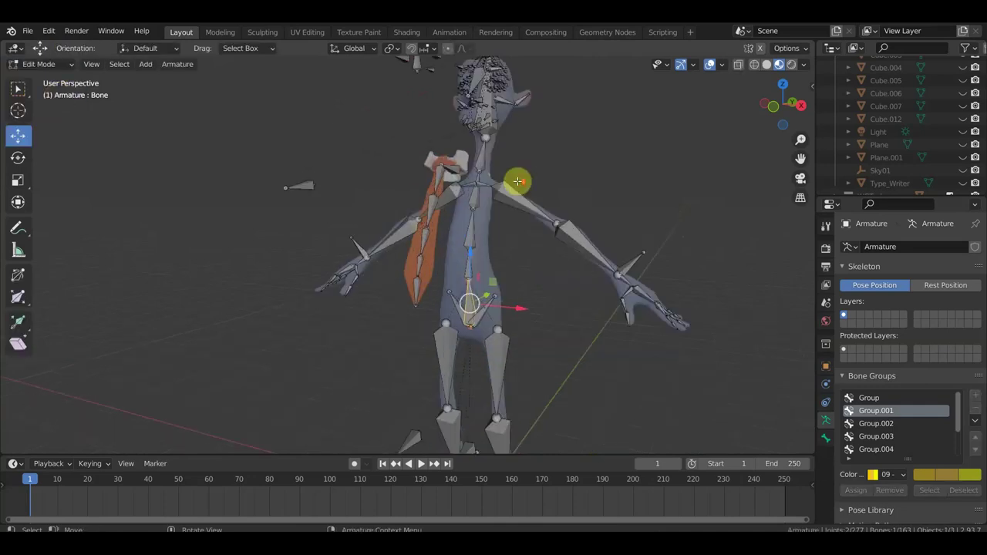
scroll(504, 185, up, 2)
mouse_move(504, 185)
middle_down()
mouse_move(408, 196)
mouse_move(496, 229)
mouse_move(502, 252)
mouse_move(544, 251)
middle_up()
click(428, 200)
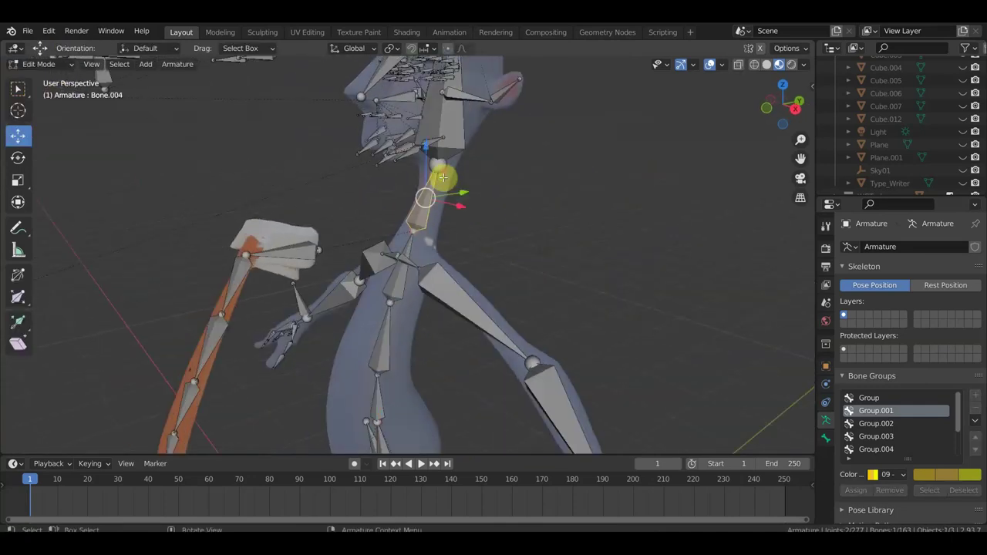
click(453, 135)
shift+click(430, 199)
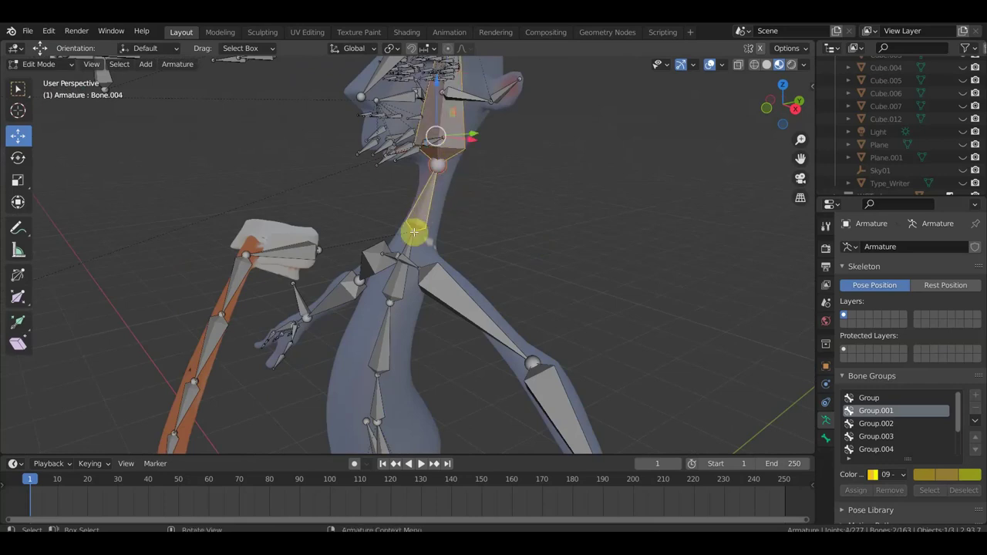
click(427, 199)
click(452, 133)
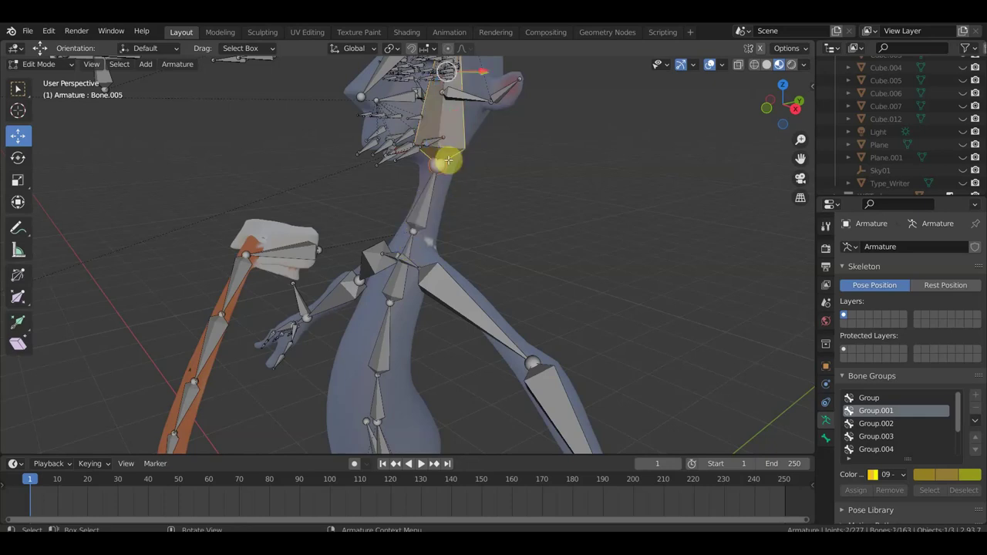
click(420, 219)
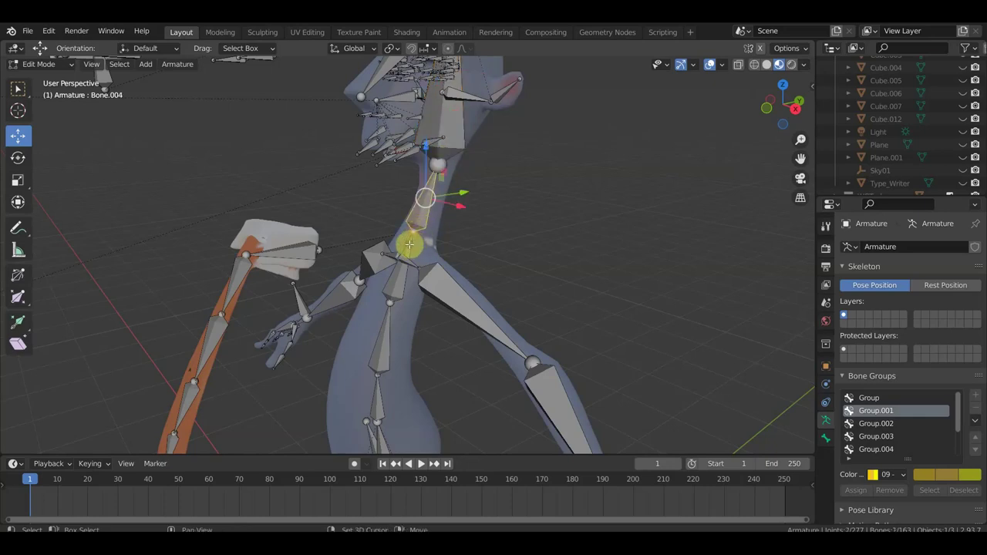
click(409, 245)
key(ctrl+p)
click(574, 235)
- Parent head Bone.005 to neck Bone.004 with Keep Offset, then return to Pose Mode
click(454, 143)
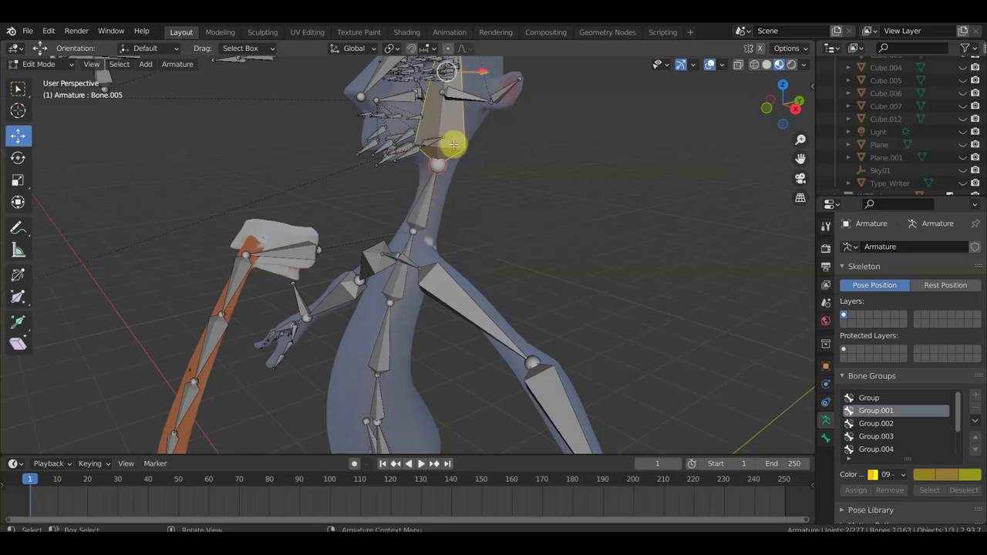
shift+click(425, 206)
key(ctrl+p)
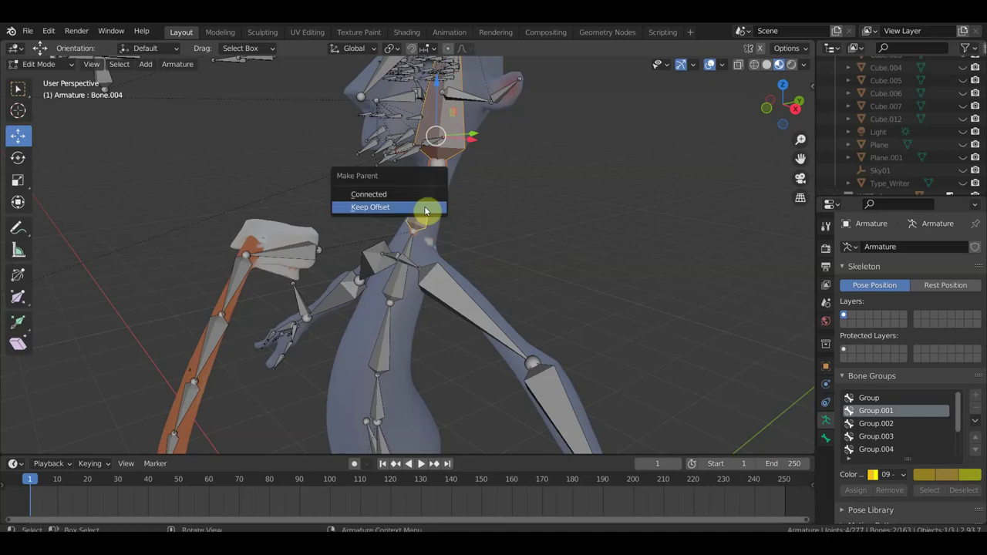
click(425, 209)
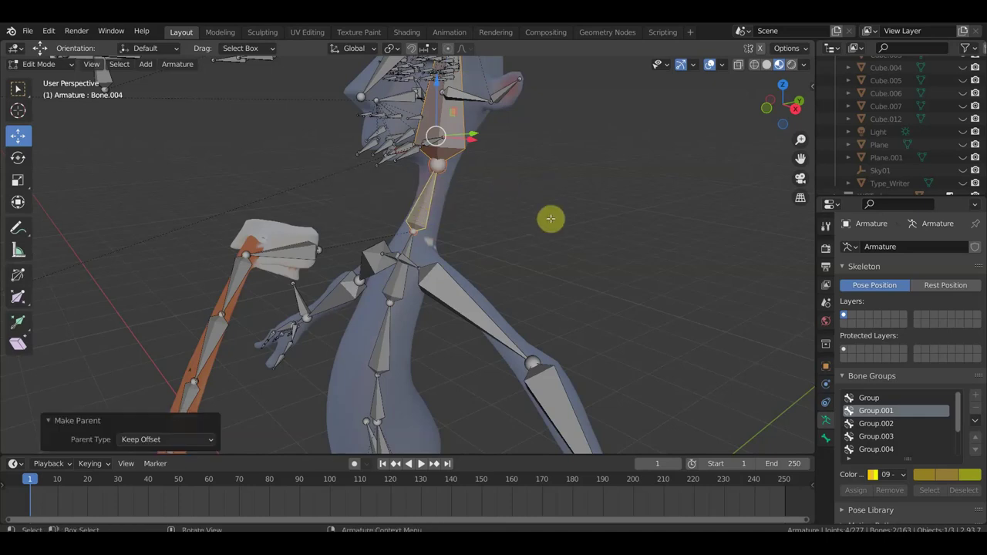
click(42, 65)
click(48, 106)
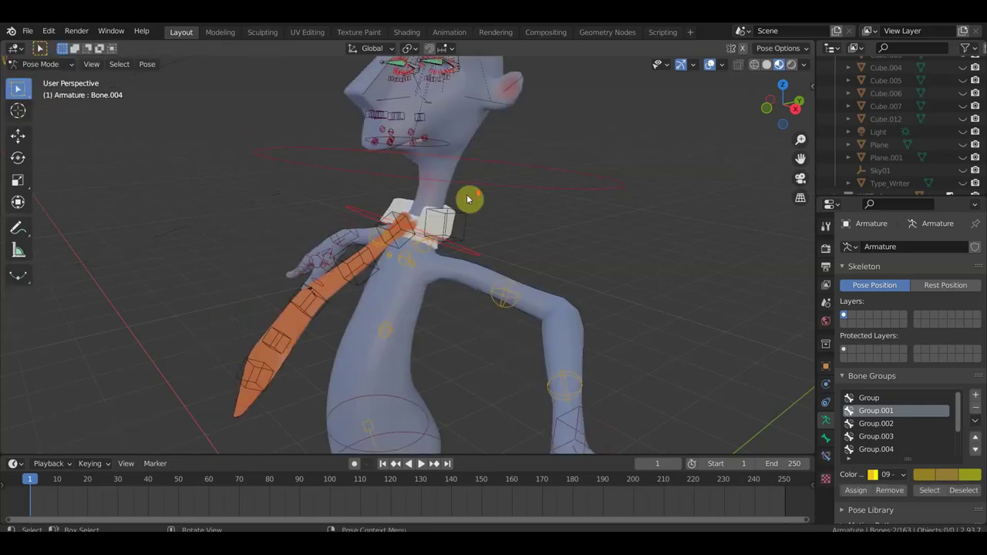
scroll(467, 200, down, 4)
mouse_move(480, 260)
middle_down()
mouse_move(507, 255)
mouse_move(516, 283)
middle_up()
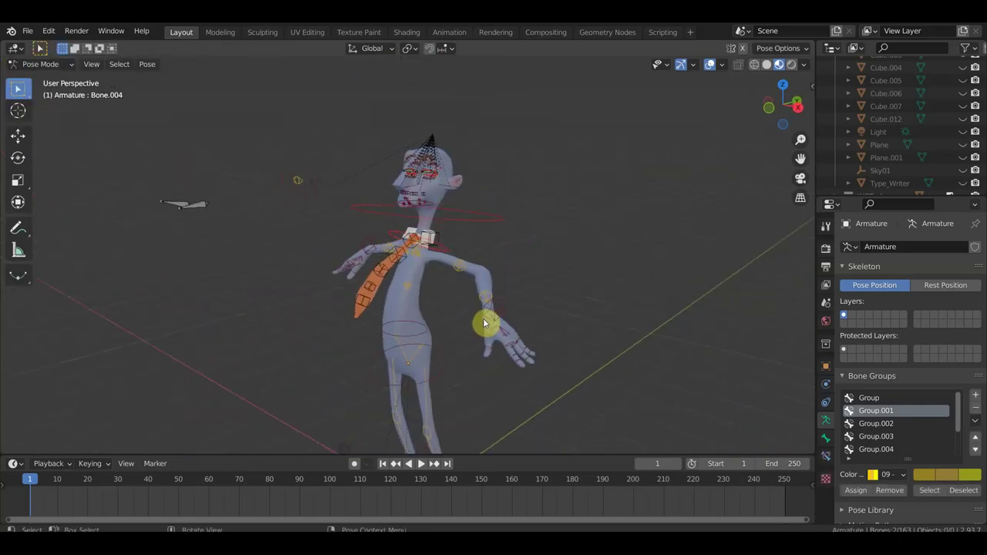
key(g)
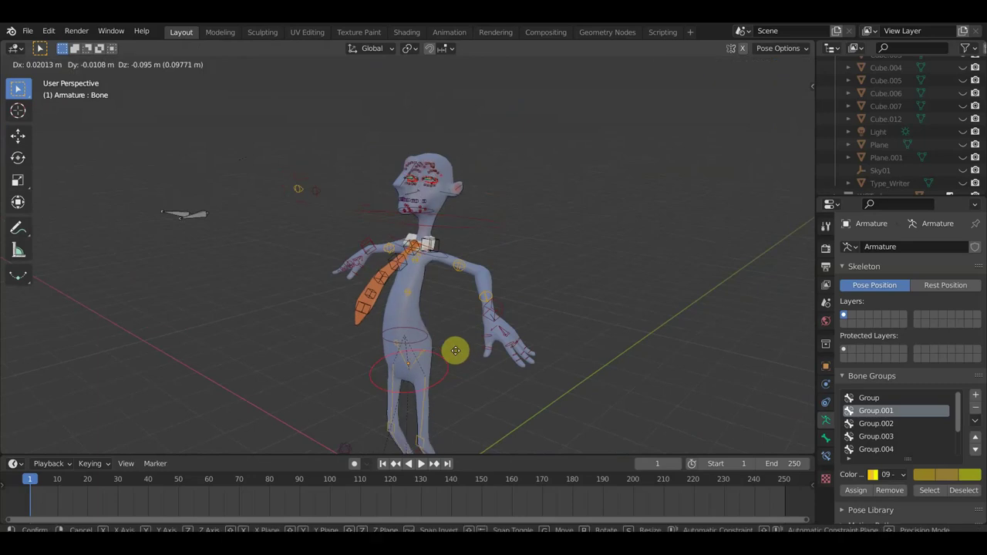
click(462, 353)
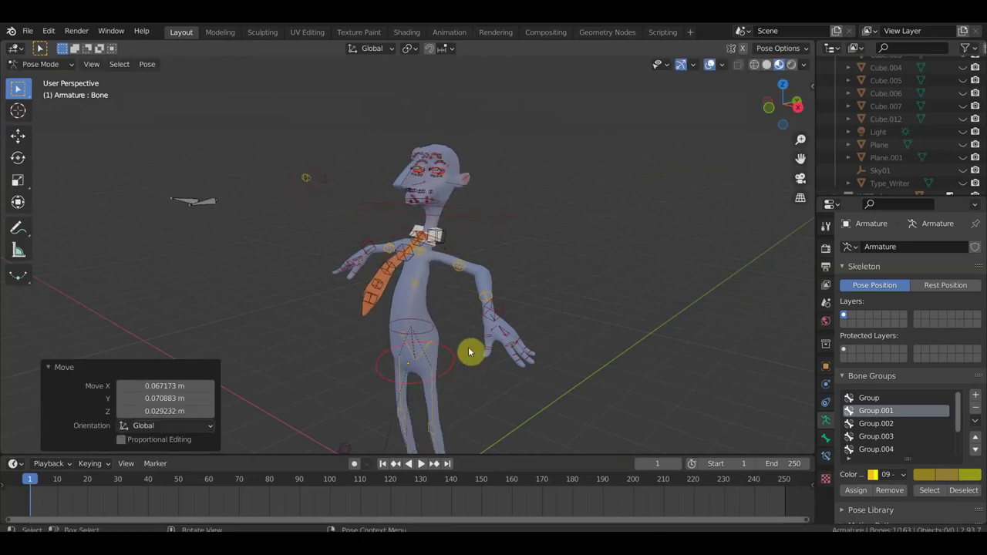
key(ctrl+z)
middle_drag(468, 347, 470, 352)
scroll(469, 347, up, 2)
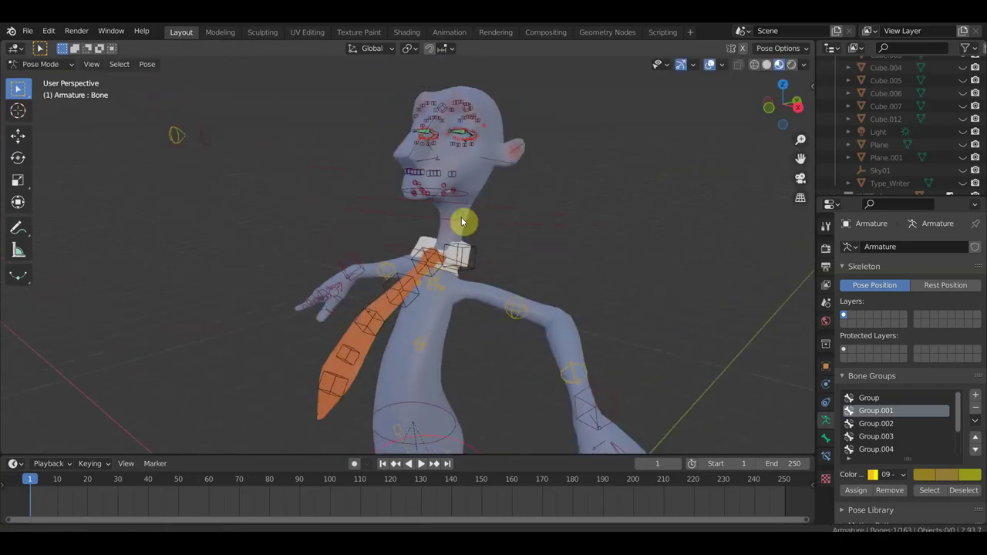
middle_drag(469, 214, 550, 330)
click(43, 65)
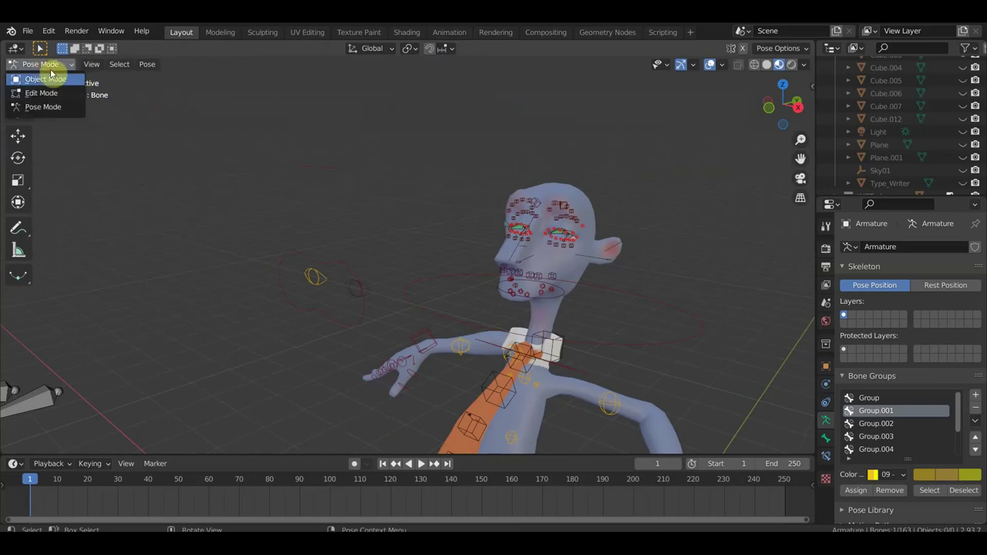
- In Edit Mode, parent top-of-head Bone.077 to head Bone.005 with Keep Offset
click(56, 94)
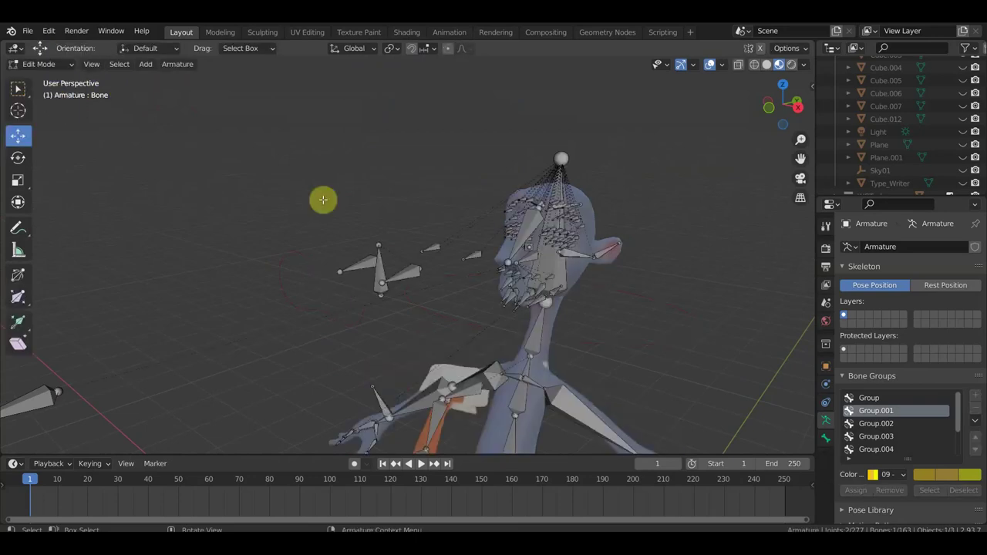
click(545, 231)
middle_drag(545, 232, 502, 243)
click(505, 255)
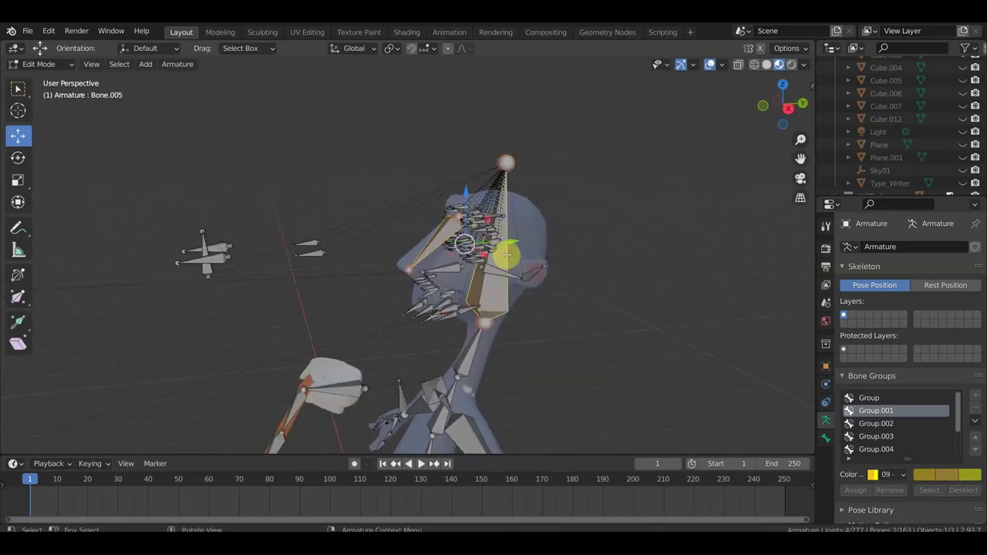
key(ctrl+p)
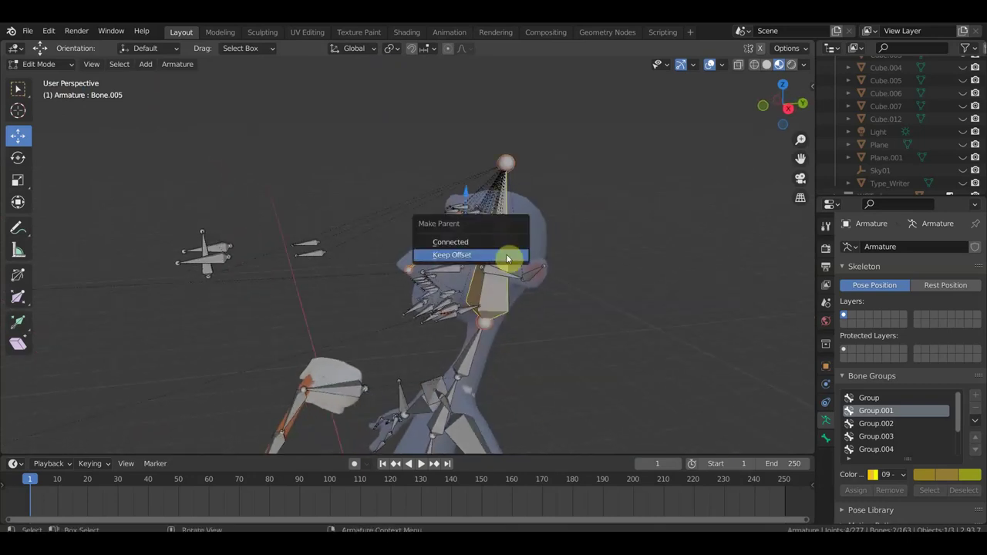
click(506, 256)
click(54, 67)
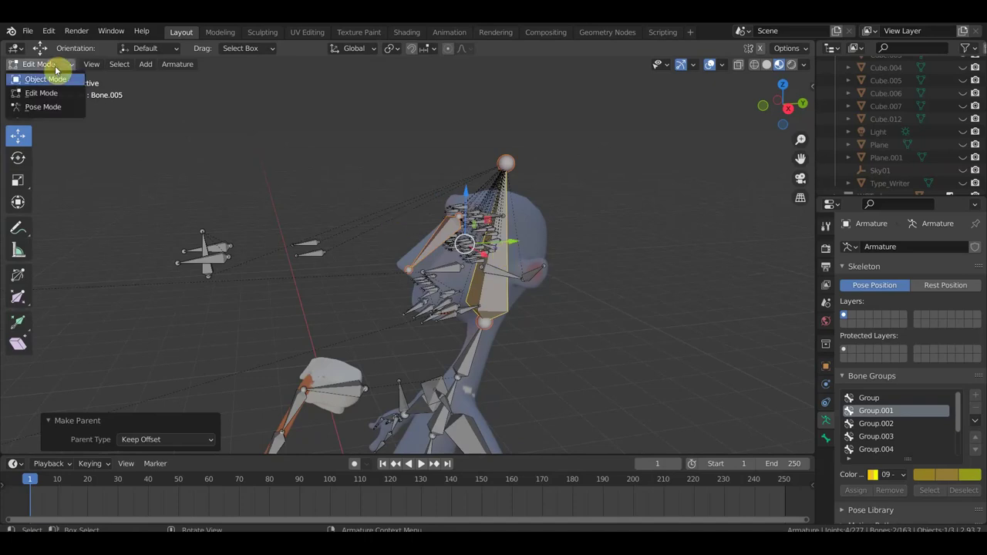
- Switch to Pose Mode, move the selected bone, and raise one foot bone
click(43, 106)
mouse_move(406, 254)
middle_down()
mouse_move(518, 268)
mouse_move(520, 201)
middle_up()
key(g)
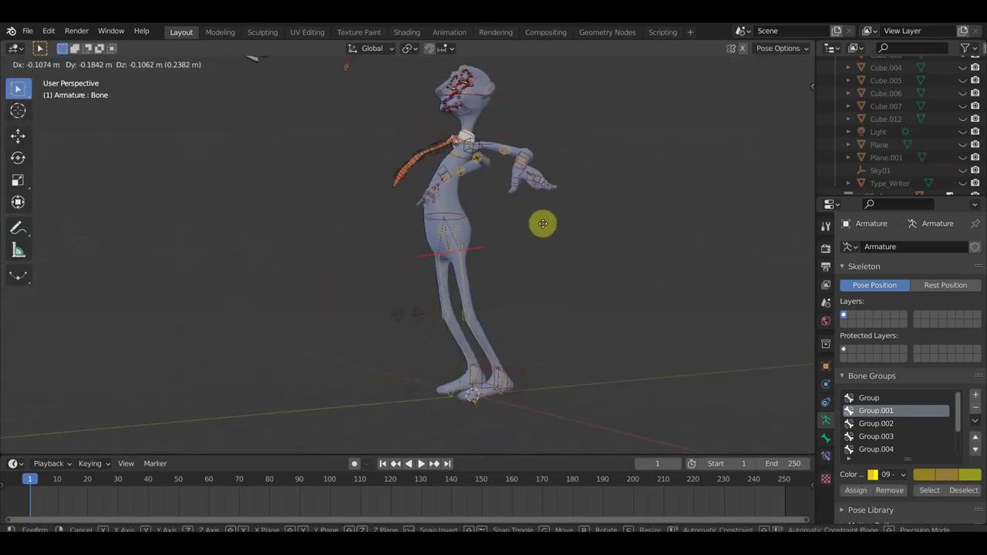
click(556, 237)
mouse_move(573, 227)
middle_down()
mouse_move(573, 267)
mouse_move(554, 281)
mouse_move(551, 249)
mouse_move(520, 249)
middle_up()
click(463, 365)
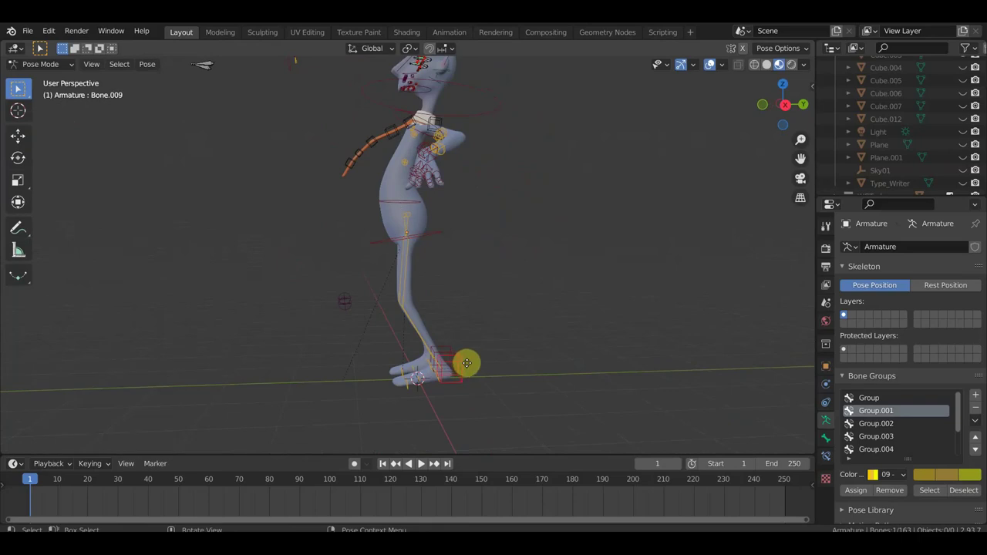
key(g)
click(392, 304)
- Reposition foot bone Bone.136 in two moves
click(452, 358)
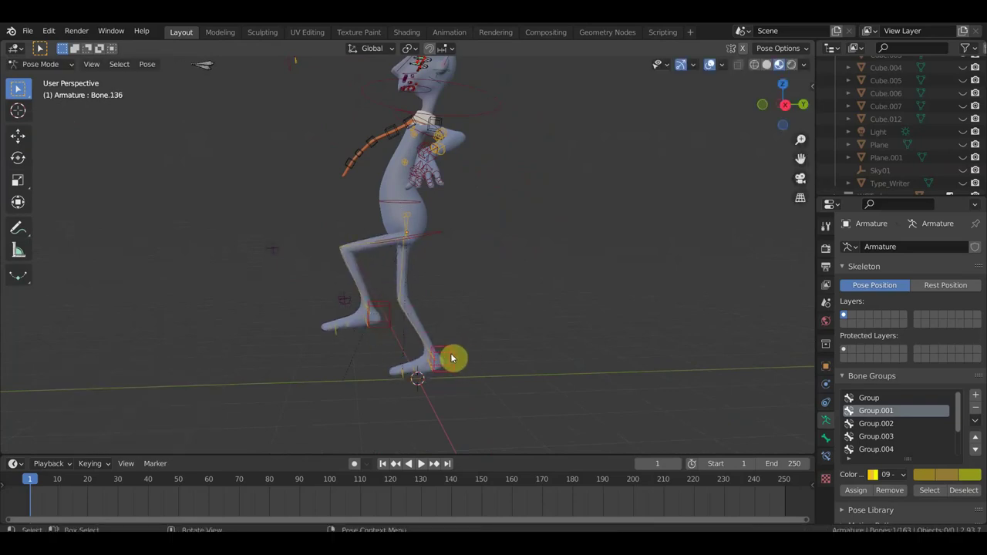
key(g)
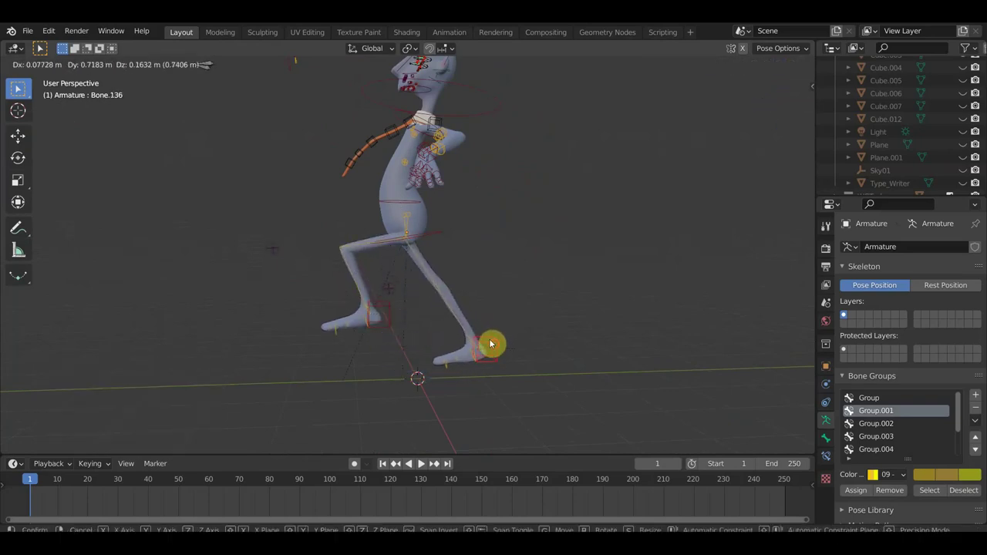
click(490, 344)
key(g)
click(477, 344)
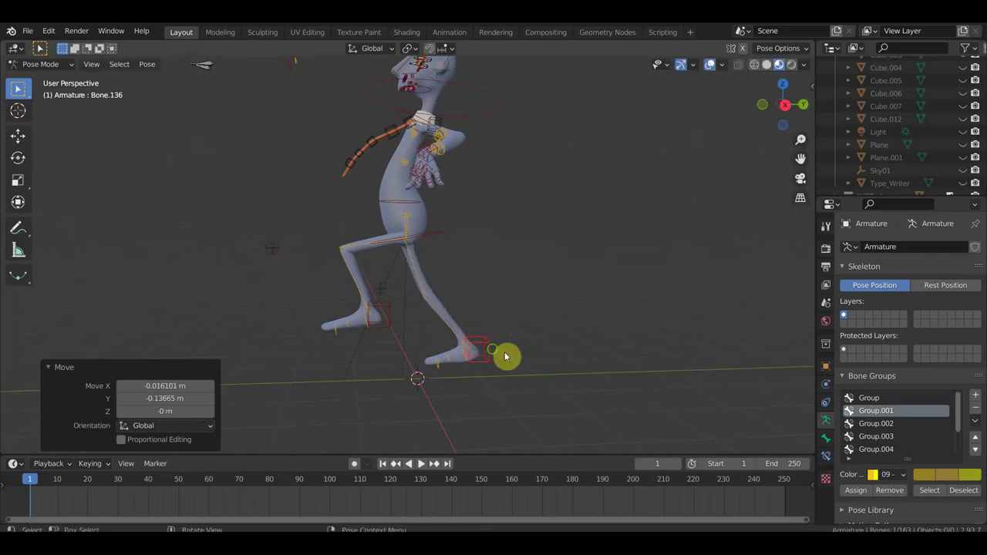
middle_drag(486, 348, 477, 344)
scroll(466, 369, up, 2)
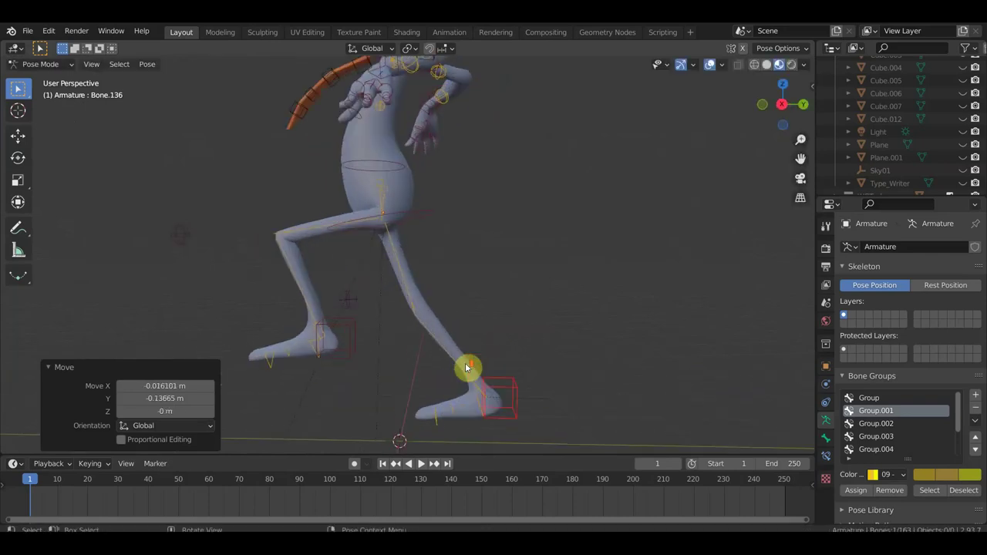
- Rotate heel Bone.138, toe Bone.139 by 18° and foot Bone.136 by -41.1°
click(458, 408)
key(r)
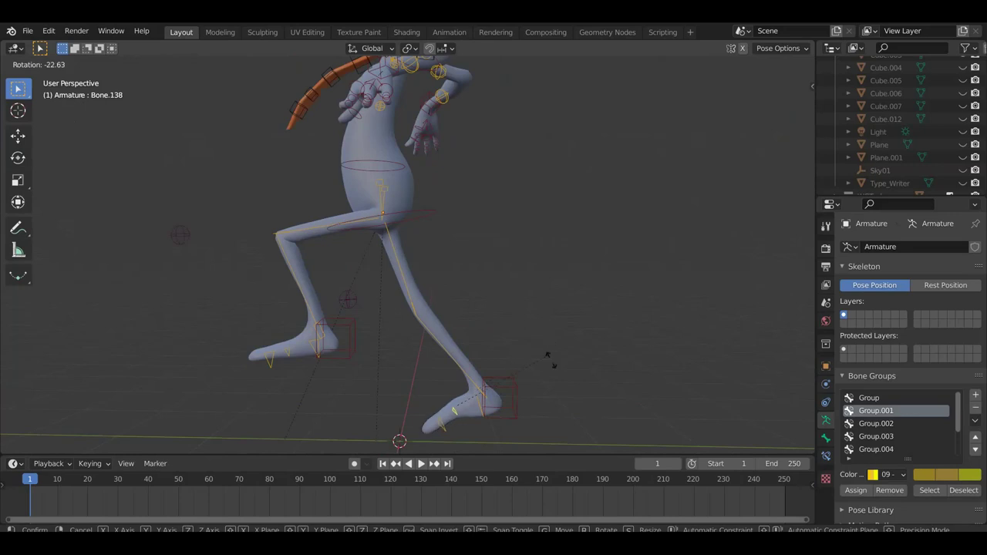
click(487, 413)
click(432, 407)
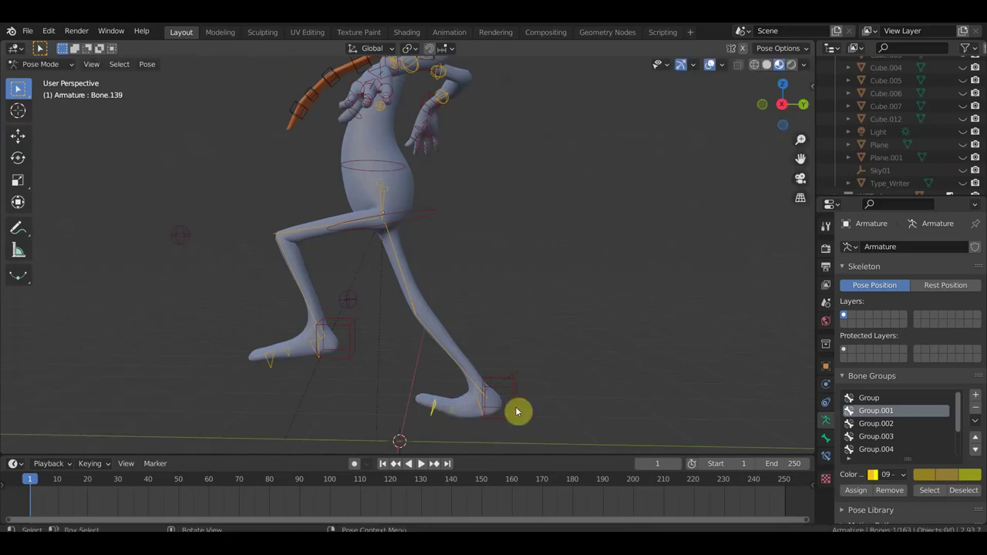
key(r)
click(501, 410)
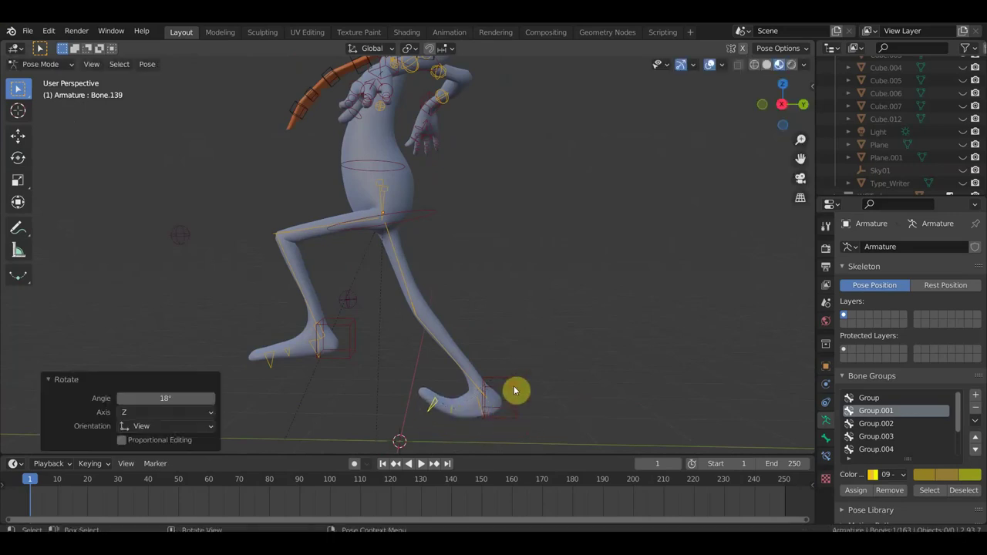
click(515, 391)
key(r)
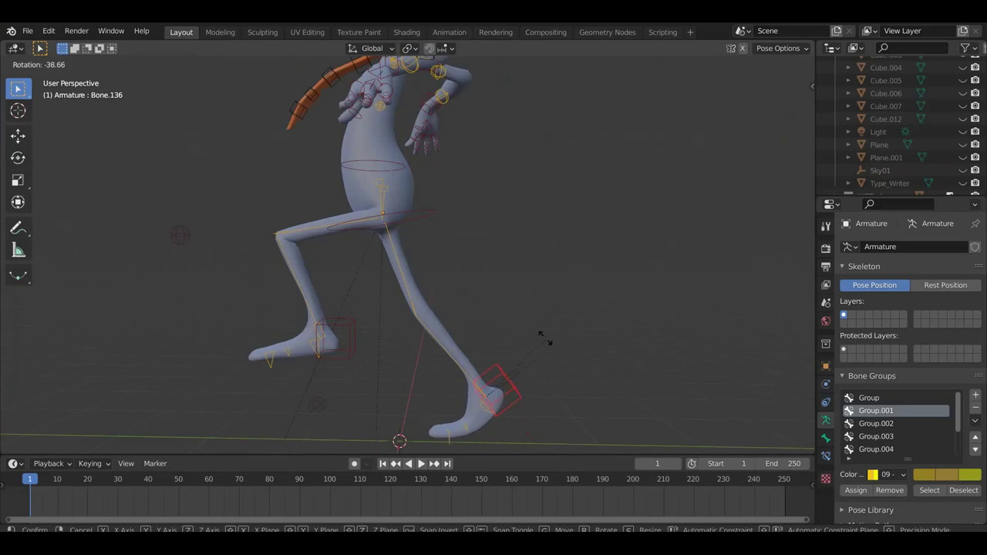
click(545, 340)
mouse_move(545, 335)
alt+middle_down()
mouse_move(647, 347)
mouse_move(646, 338)
alt+middle_up()
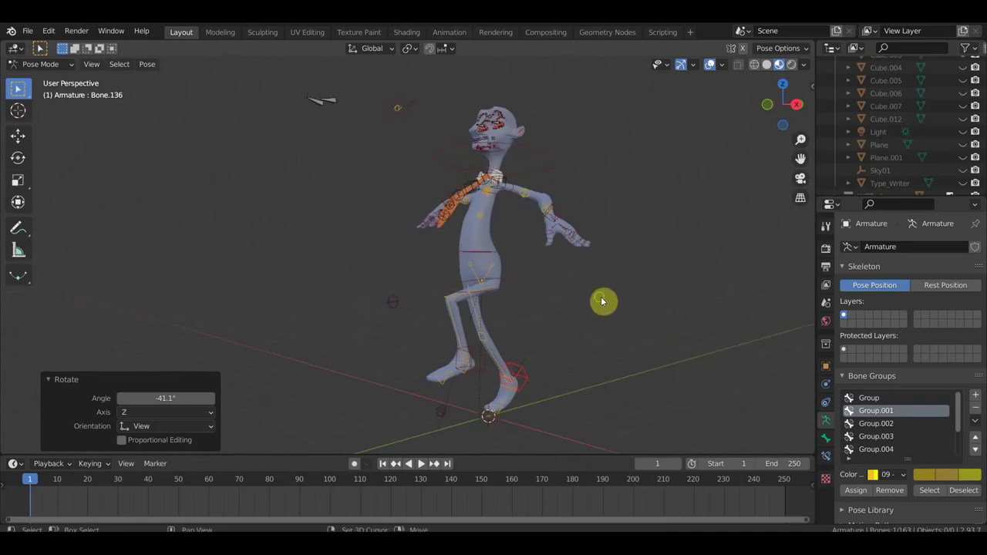
shift+middle_drag(618, 299, 538, 332)
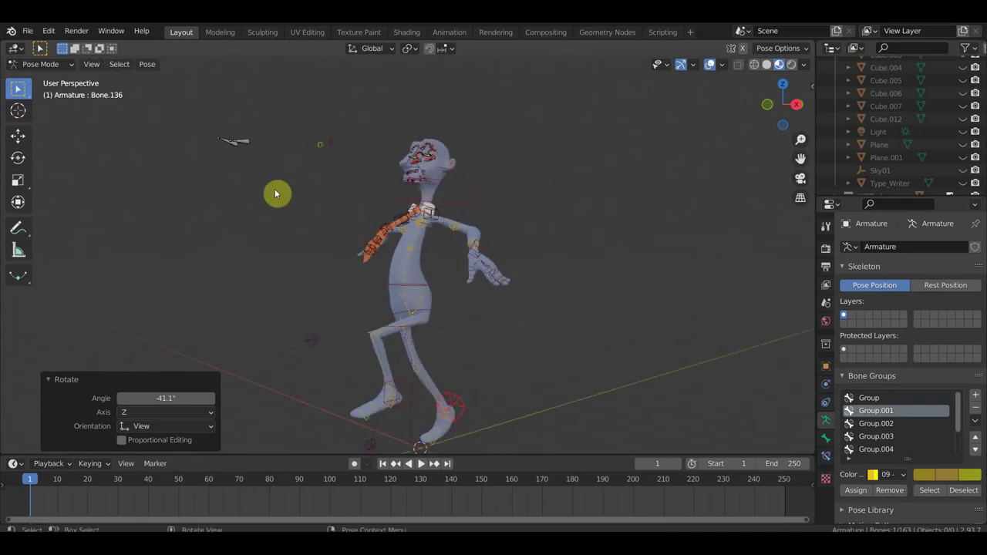
click(29, 31)
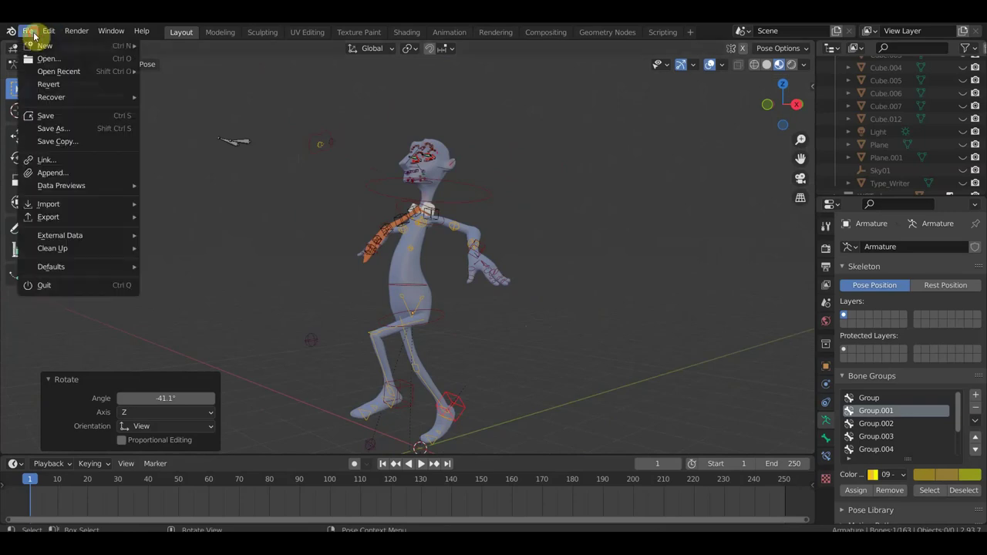
- Discard the rig's changes and browse to the Desktop 'часы для мульта' folder, then cancel
click(46, 60)
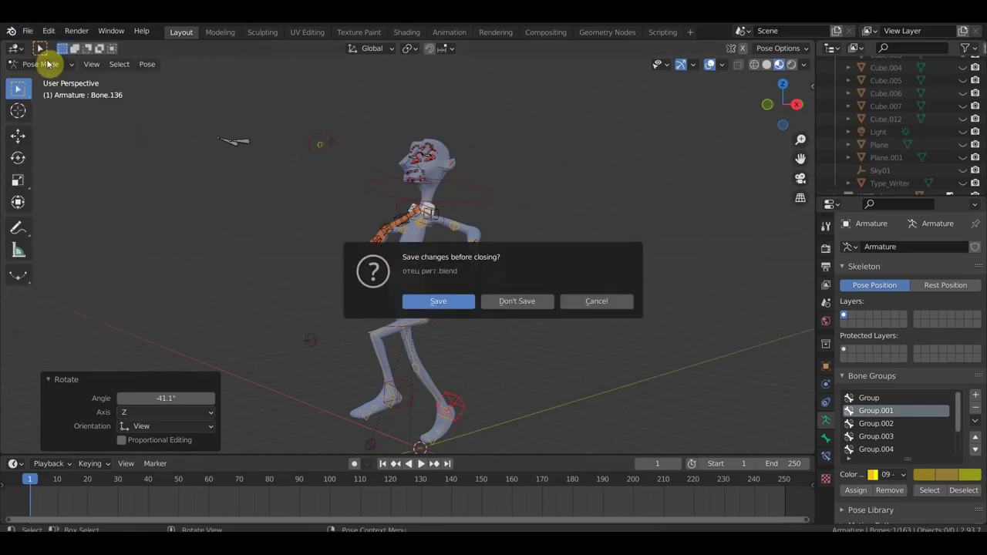
click(511, 306)
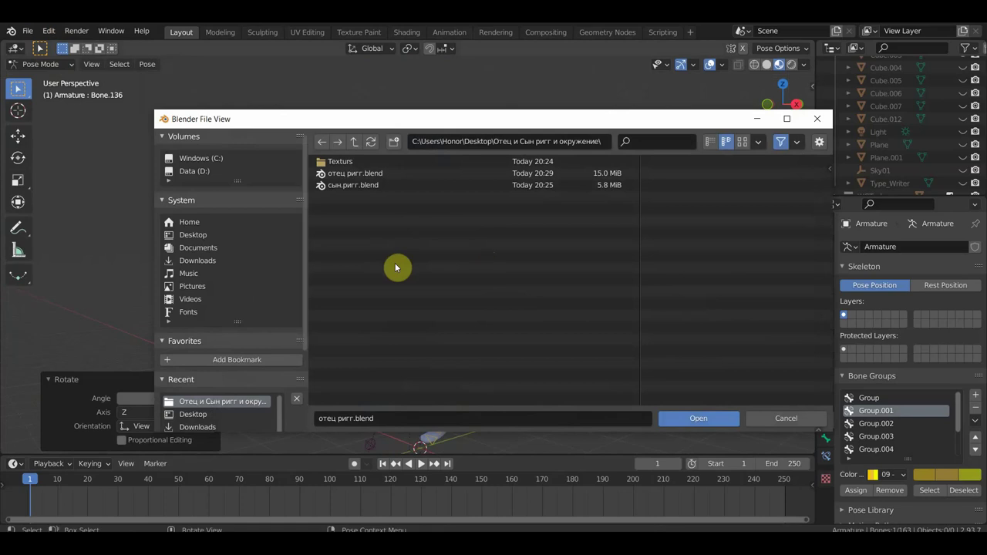
click(202, 237)
click(353, 279)
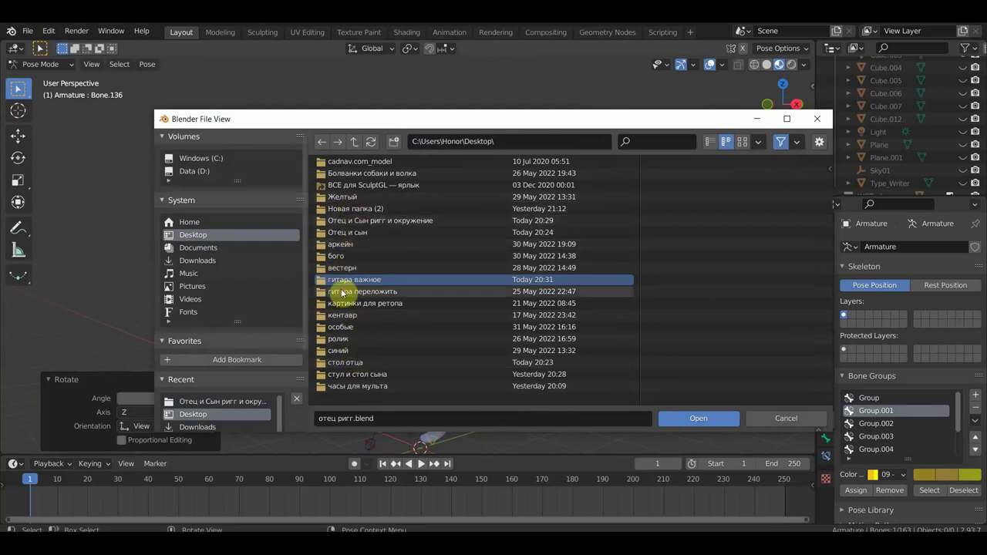
double_click(343, 388)
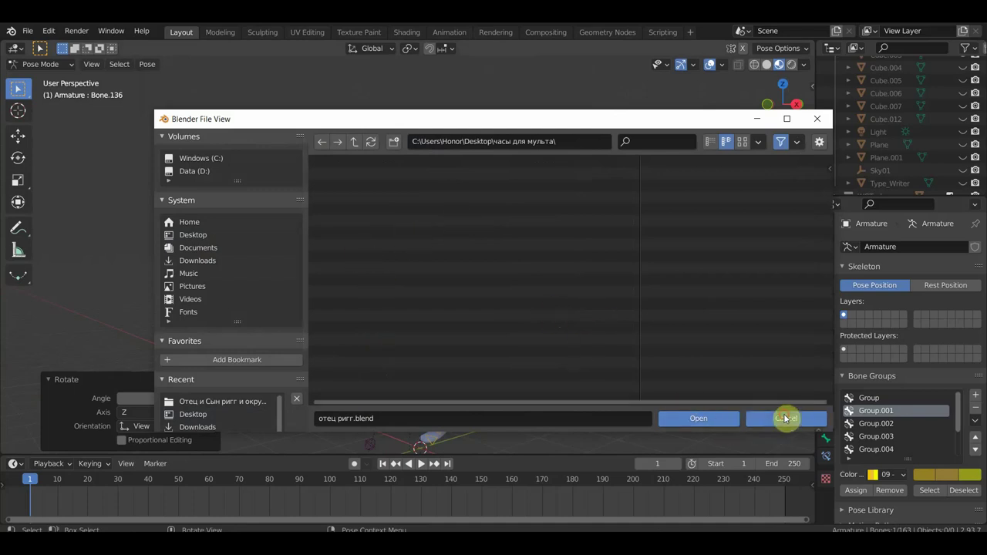
click(784, 418)
- Retry opening a file from the 'часы для мульта' folder, discarding unsaved changes
click(28, 30)
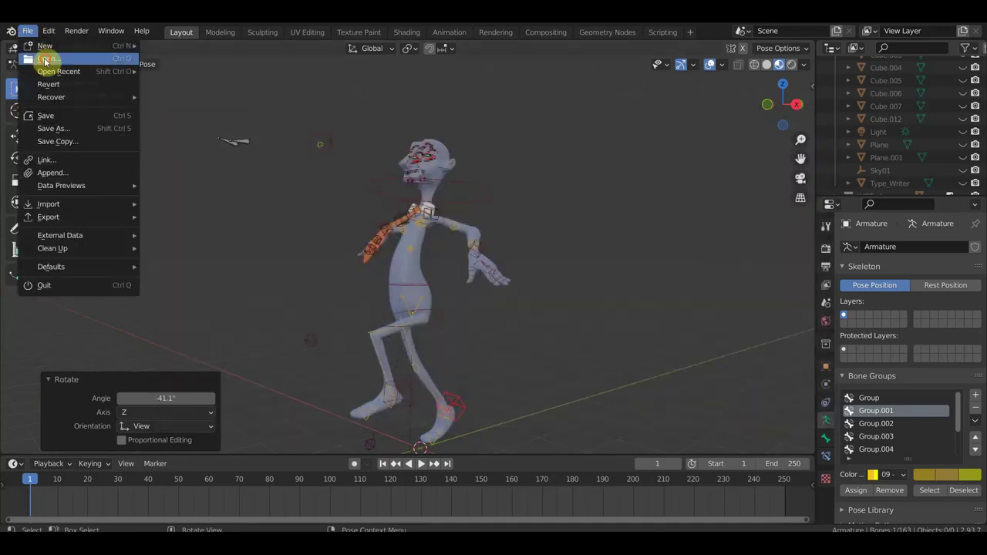
click(39, 54)
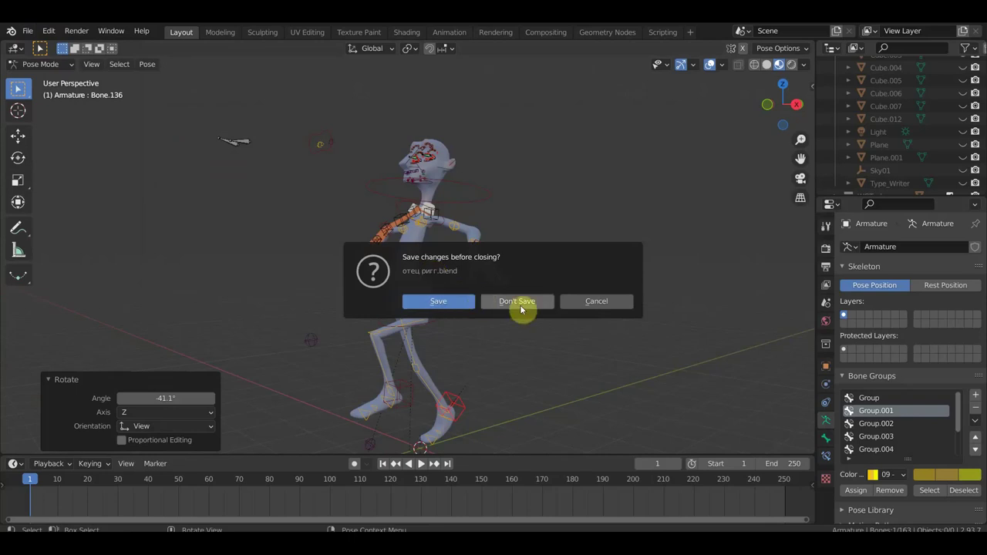
click(528, 300)
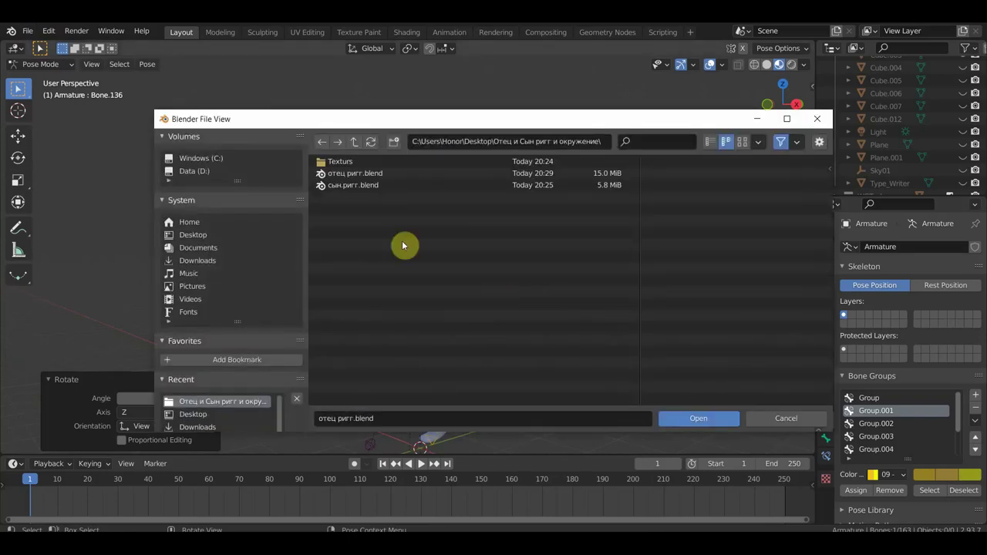
click(207, 235)
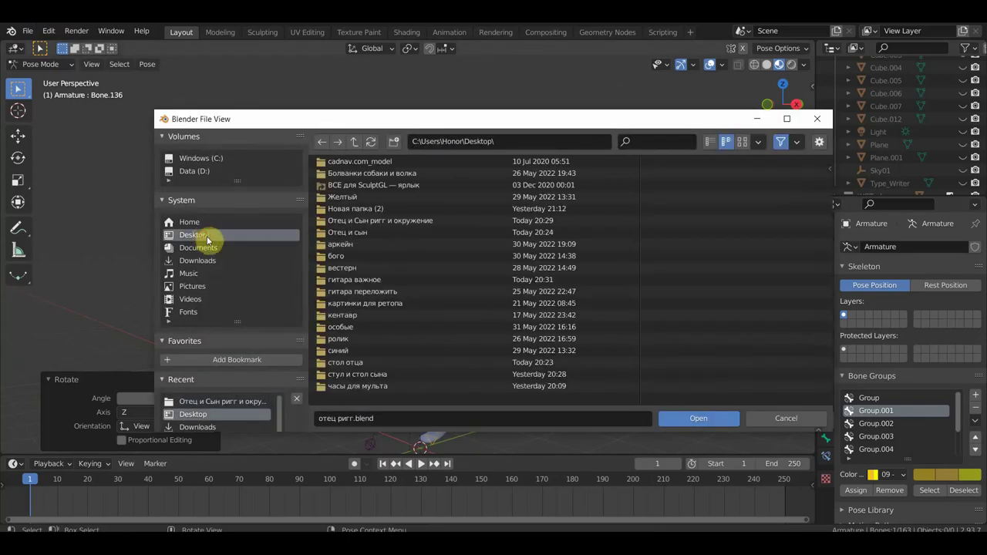
double_click(402, 377)
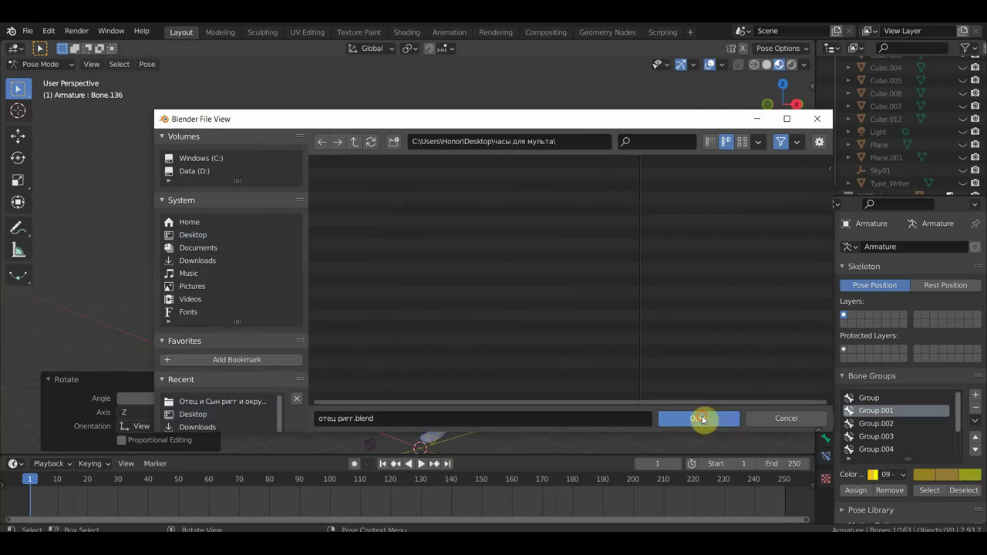
click(702, 418)
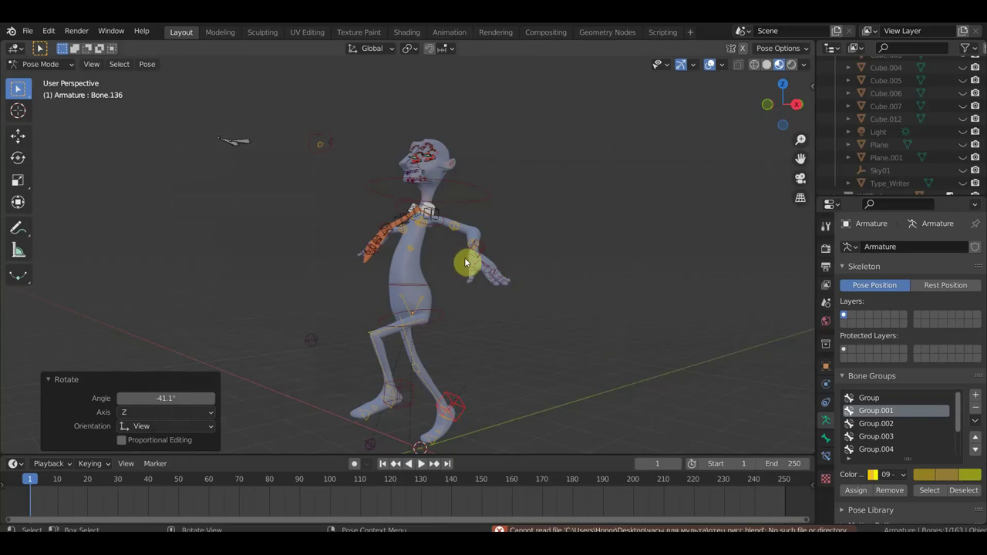
- Discard changes again and open the wall clock .blend from the 'стол отца' folder
click(30, 31)
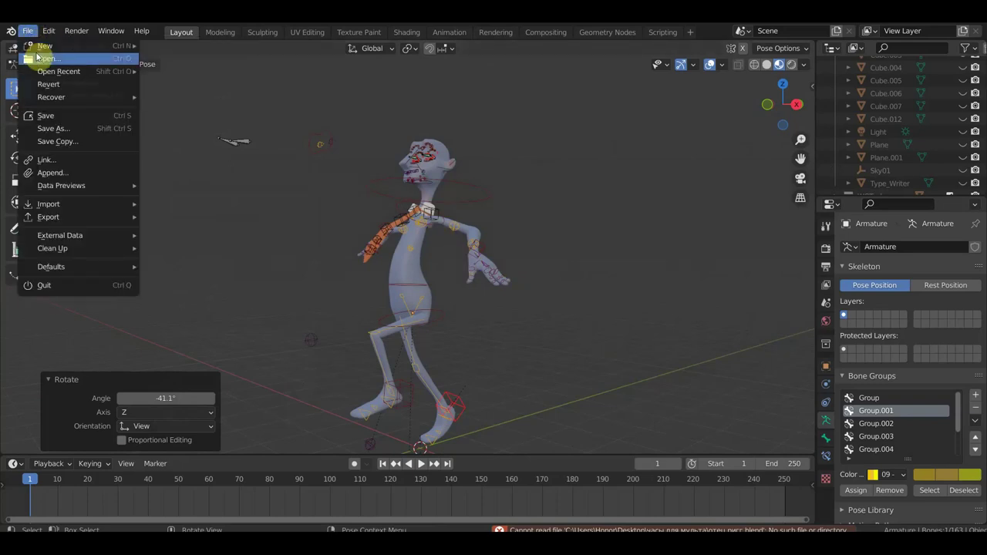
key(ctrl+q)
click(527, 302)
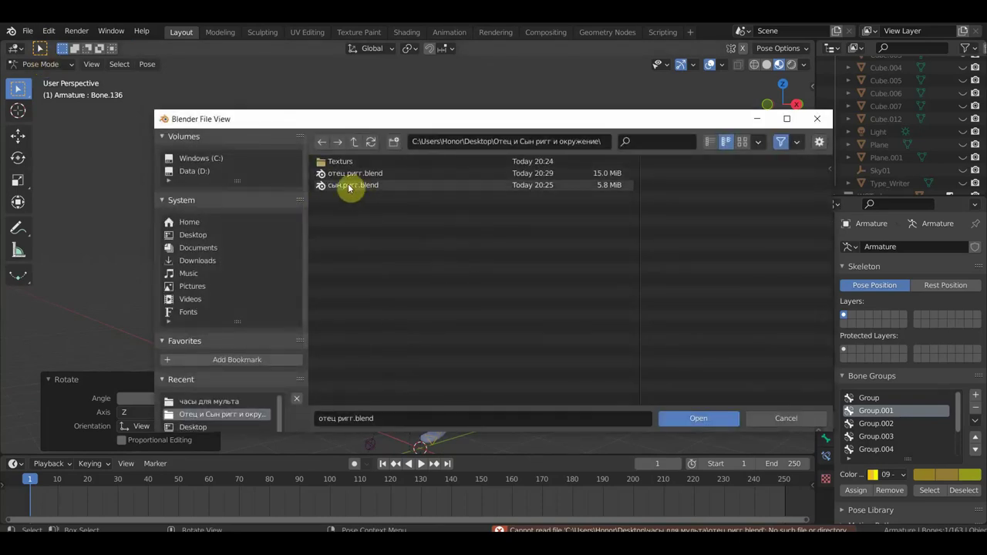
click(221, 236)
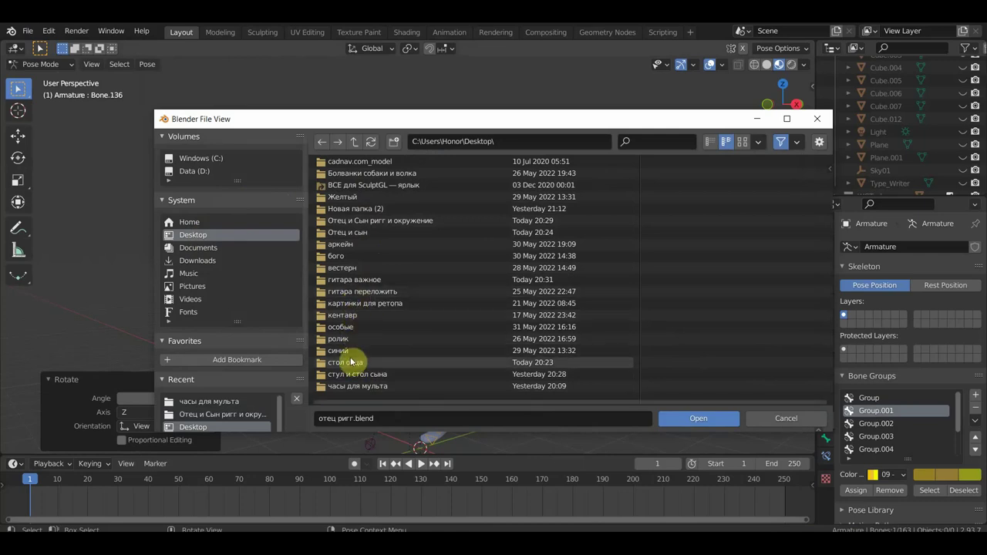
double_click(348, 369)
double_click(353, 173)
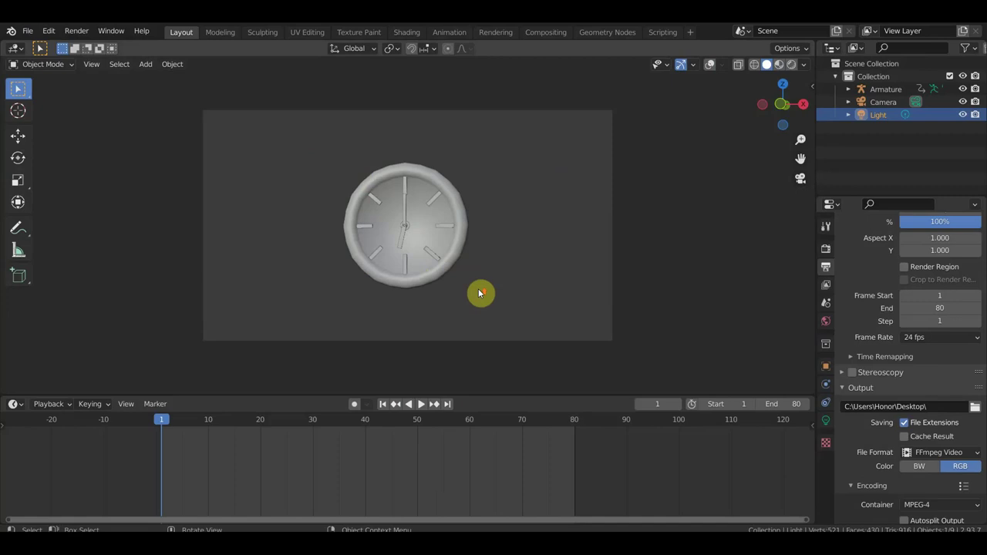
- Switch the viewport to Material Preview and view the clock face from the front
middle_drag(479, 293, 509, 308)
scroll(506, 300, up, 3)
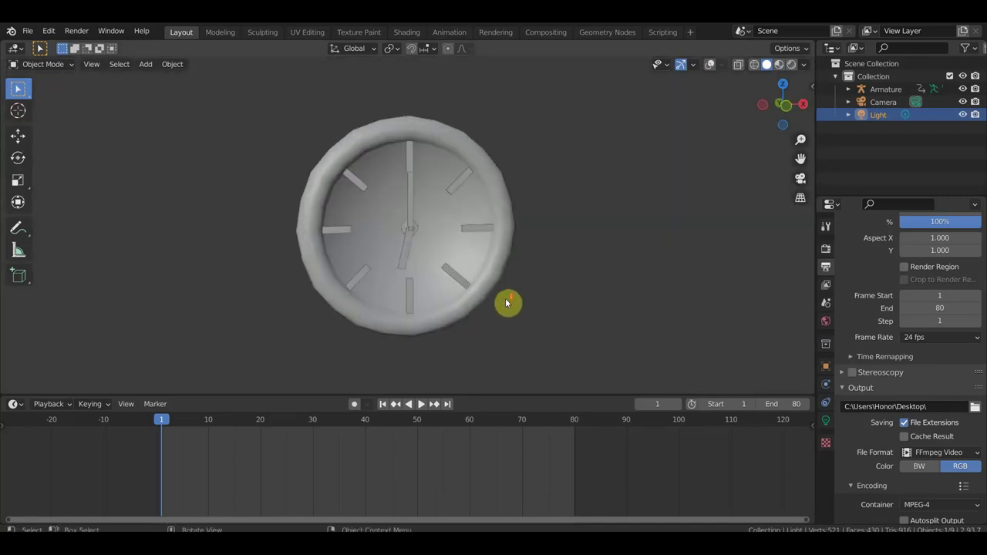
scroll(506, 303, up, 2)
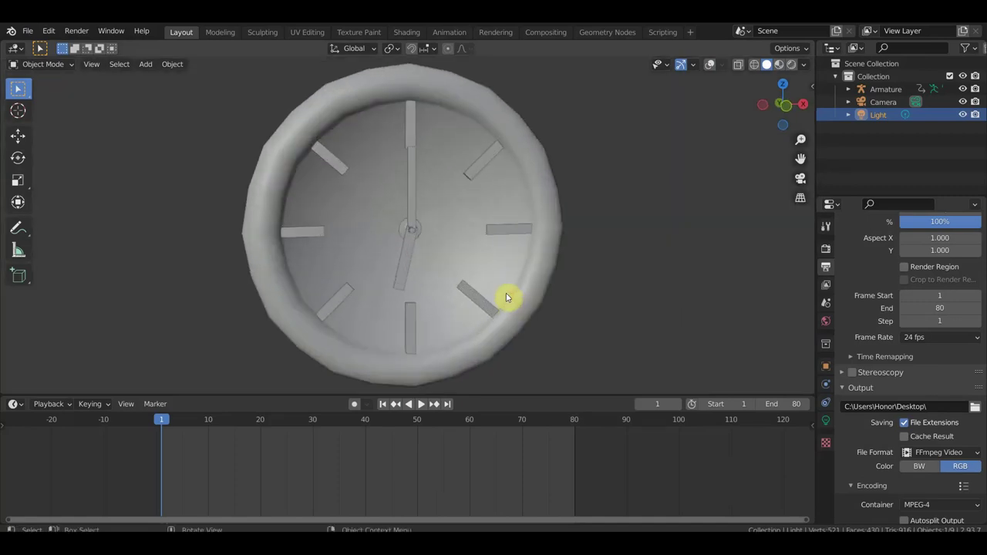
scroll(522, 285, down, 3)
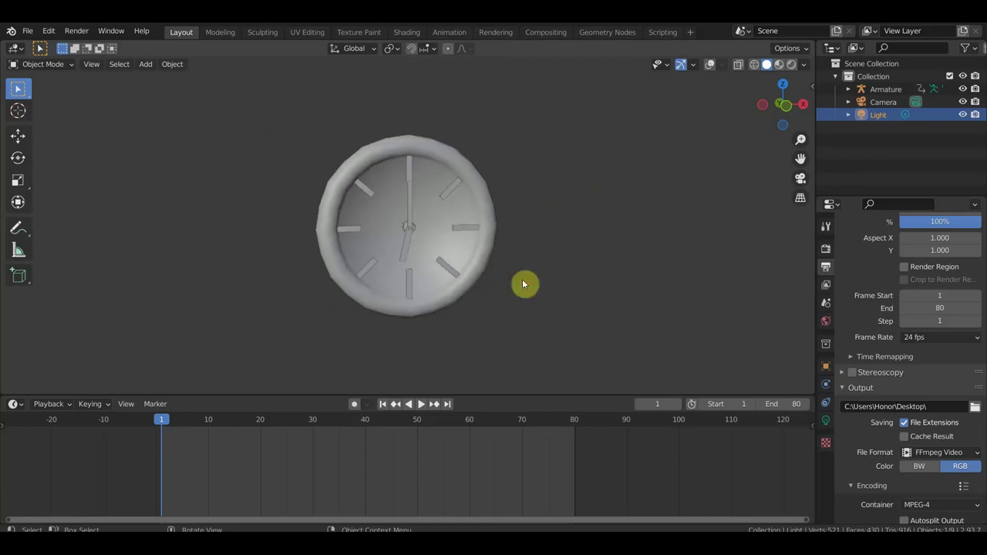
scroll(526, 284, up, 2)
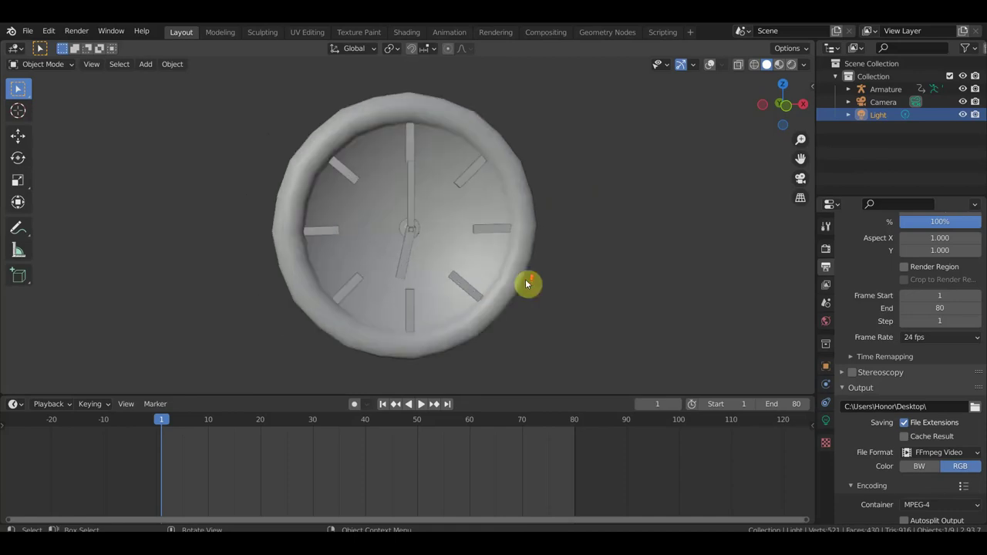
click(779, 64)
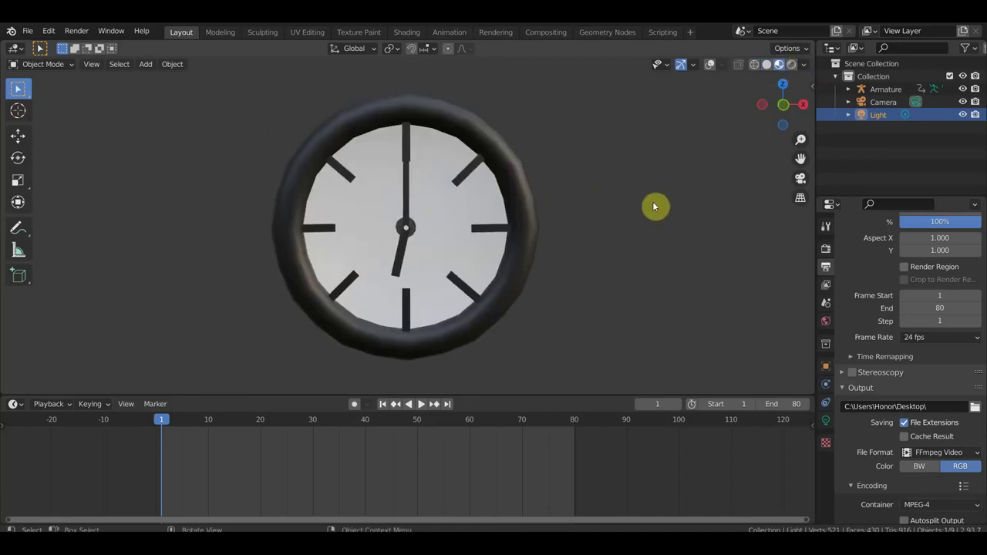
key(KP_3)
key(KP_1)
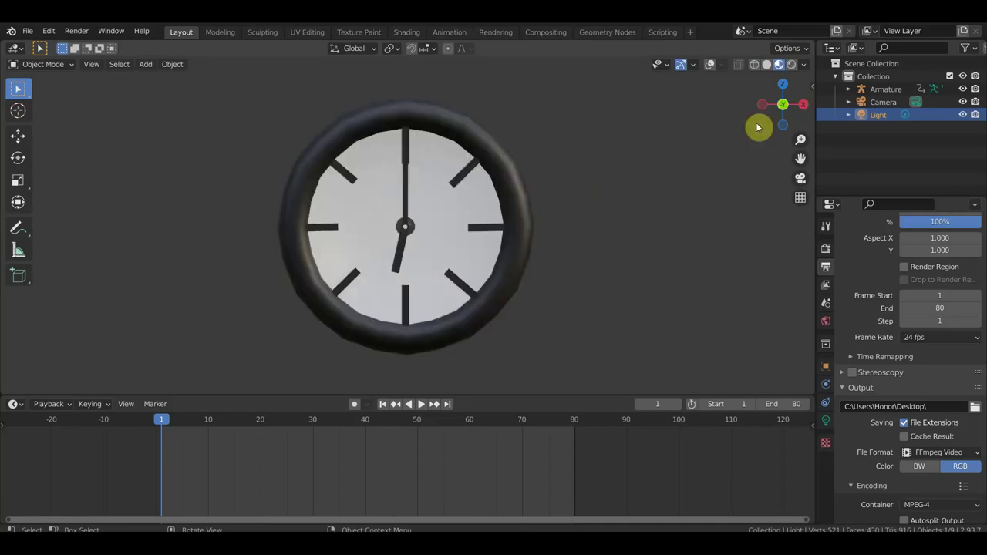
- Enable X-ray, hide the Camera and Light, and select the Armature
click(709, 65)
scroll(606, 203, up, 2)
scroll(602, 199, up, 1)
scroll(598, 231, down, 2)
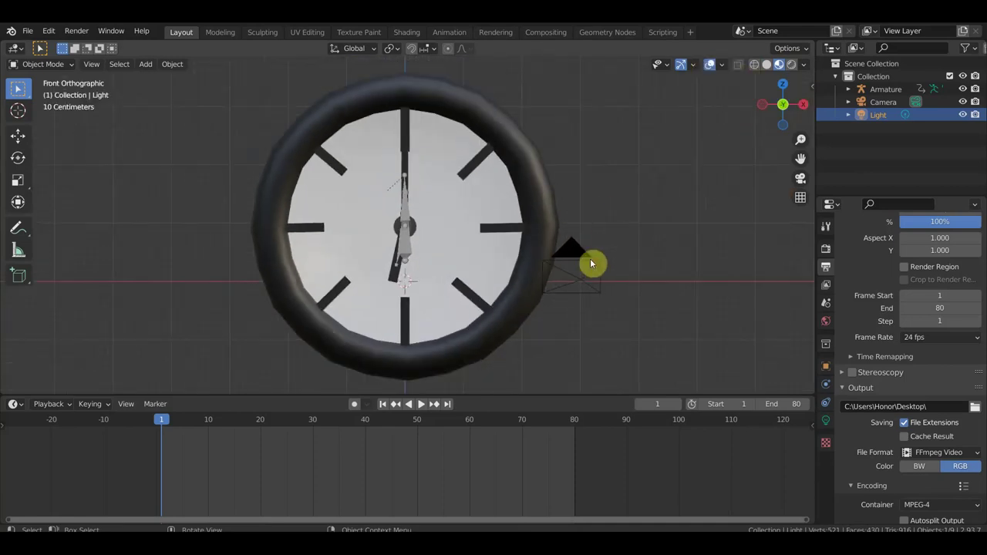
click(963, 102)
click(962, 115)
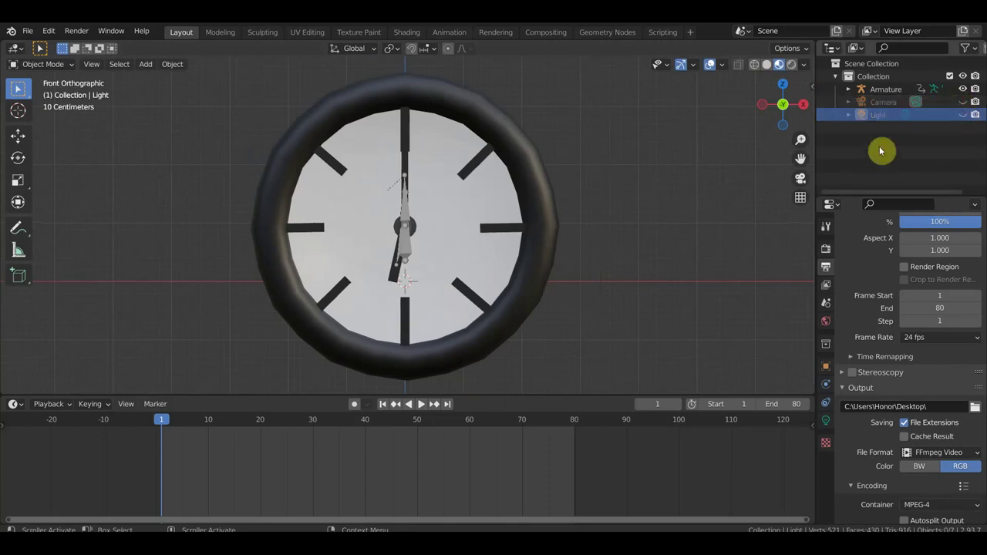
middle_drag(537, 280, 631, 280)
click(413, 234)
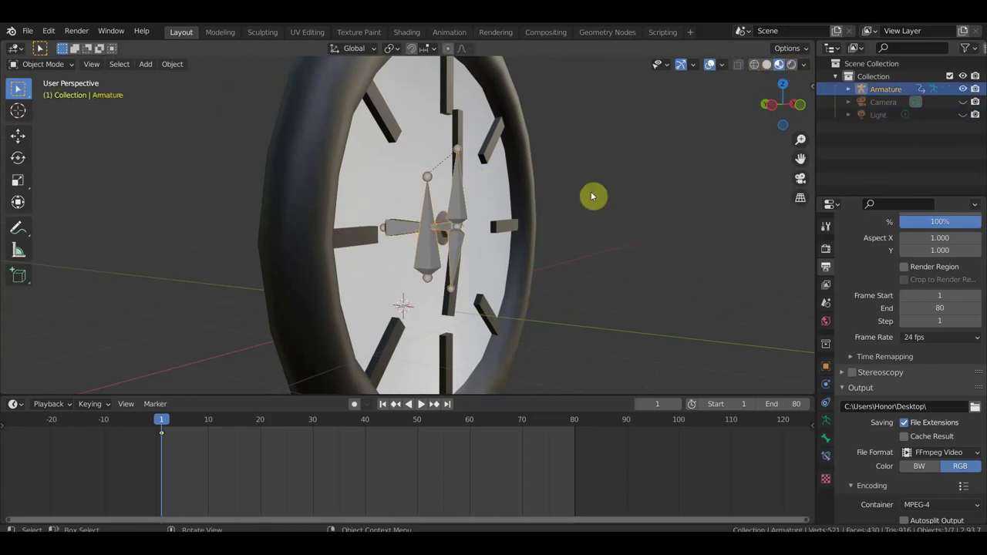
- Put the armature in Pose Mode, test-move a hand bone, and undo it
click(48, 67)
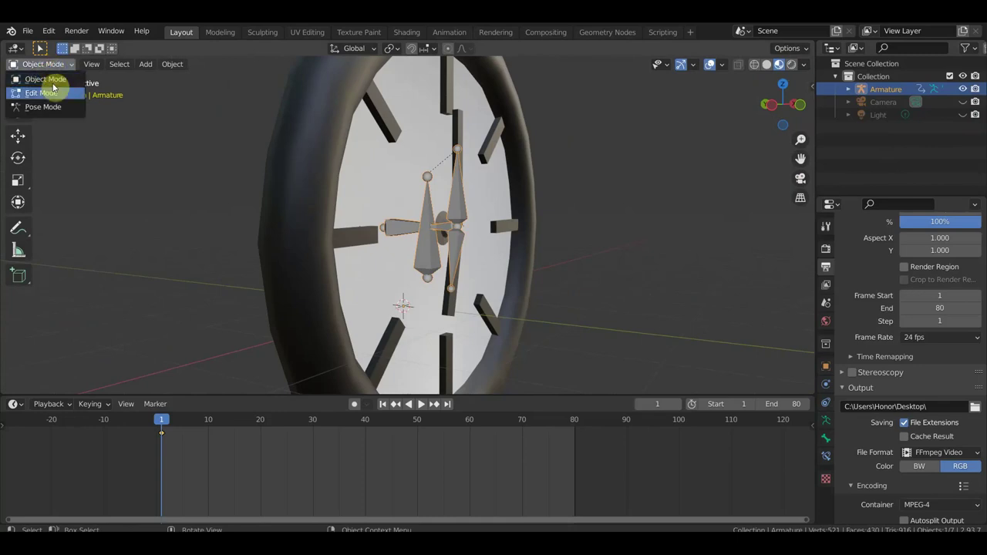
click(43, 106)
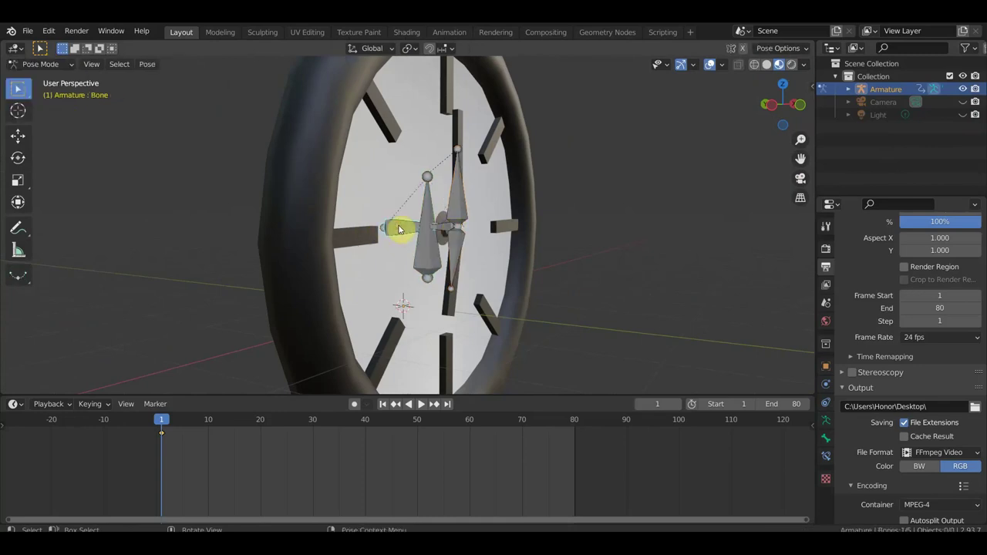
scroll(577, 265, down, 2)
key(g)
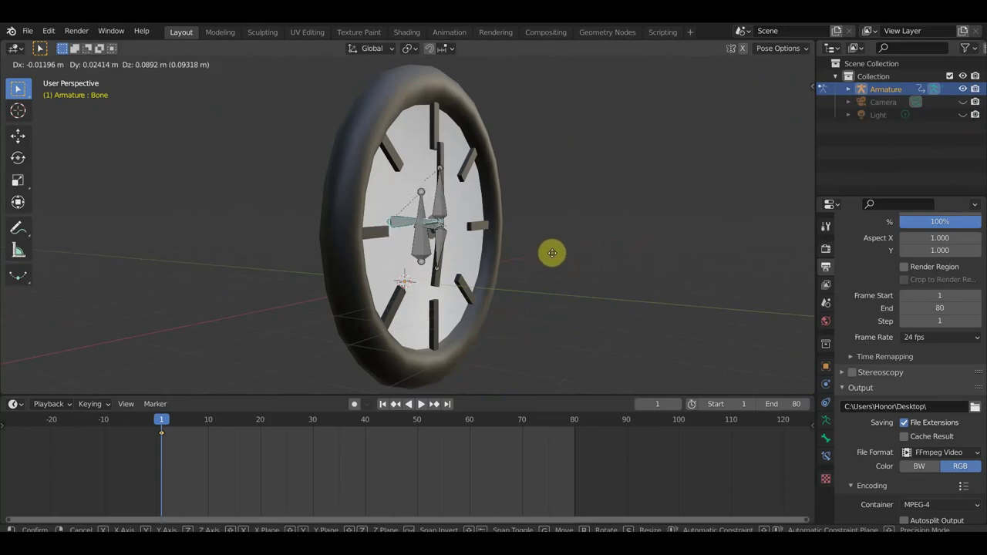
click(551, 255)
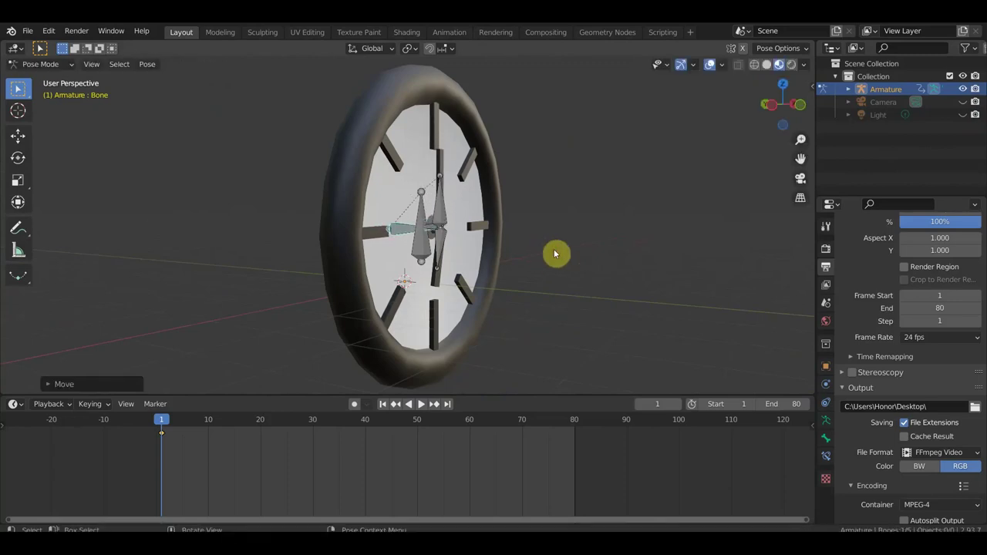
key(ctrl+z)
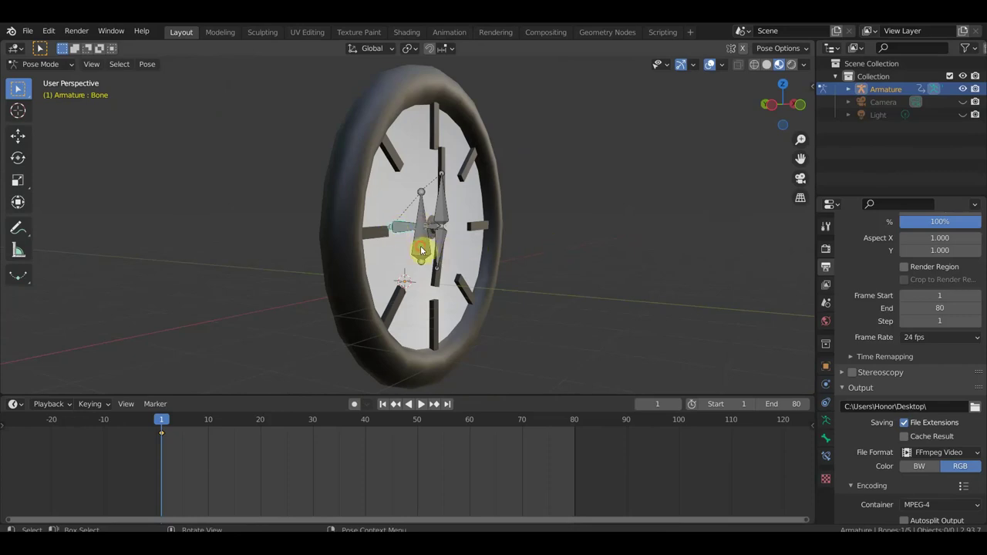
- Move hand bone Bone.004 about 0.135 m and select another hand bone
key(g)
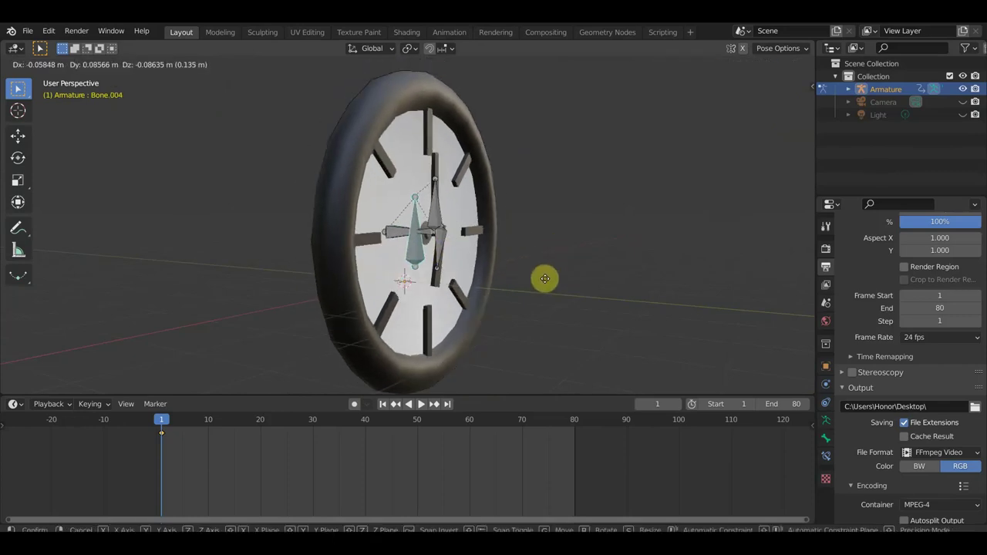
click(549, 274)
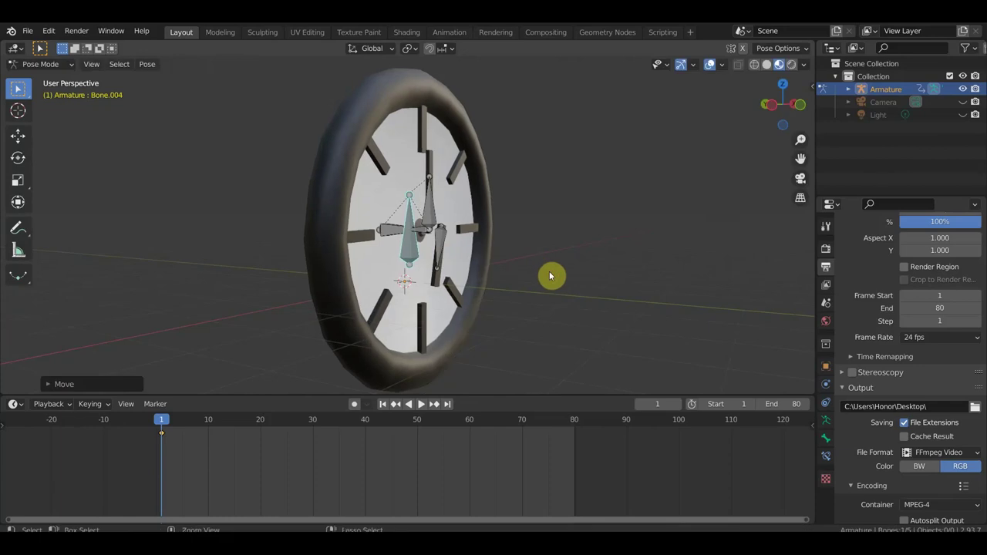
scroll(549, 275, up, 2)
mouse_move(549, 276)
middle_down()
mouse_move(578, 260)
mouse_move(474, 260)
middle_up()
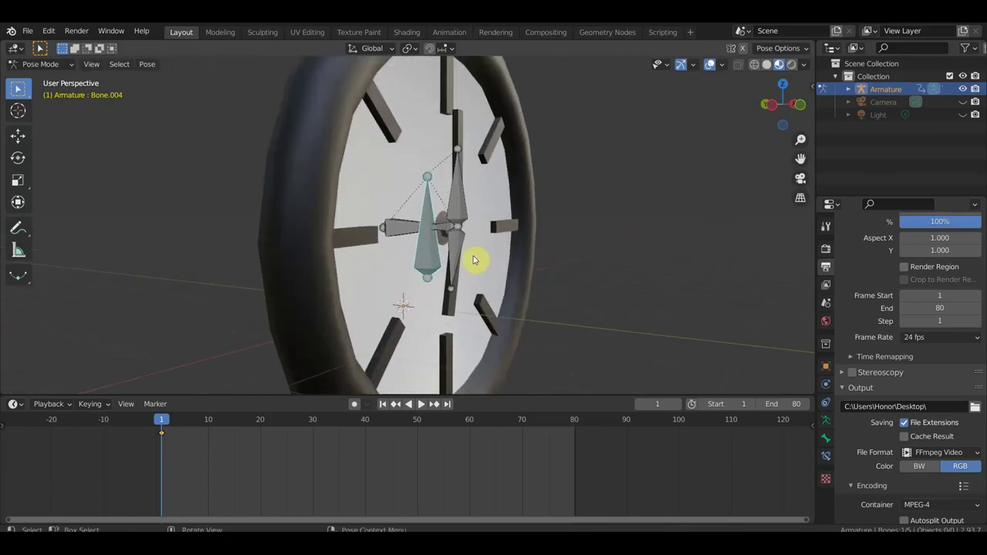
click(449, 234)
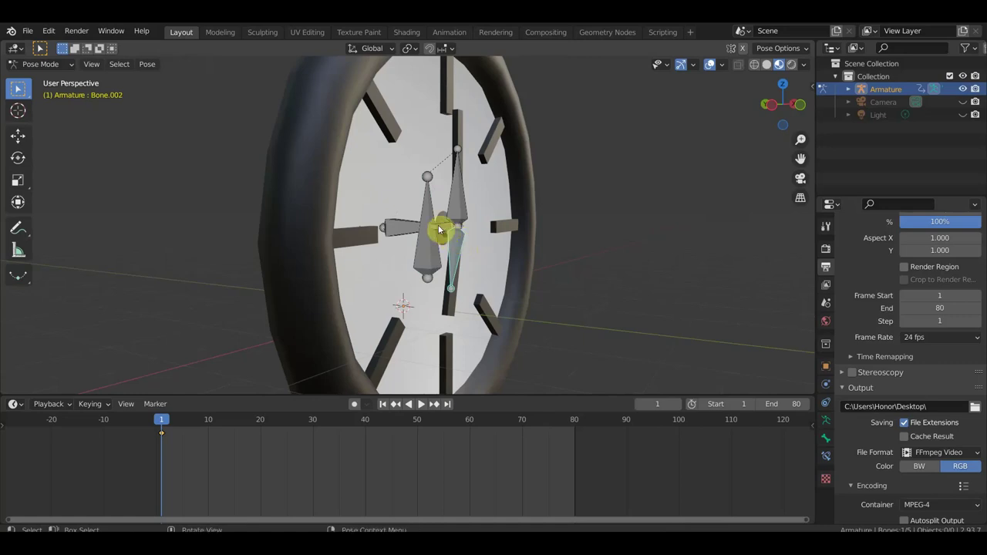
click(46, 64)
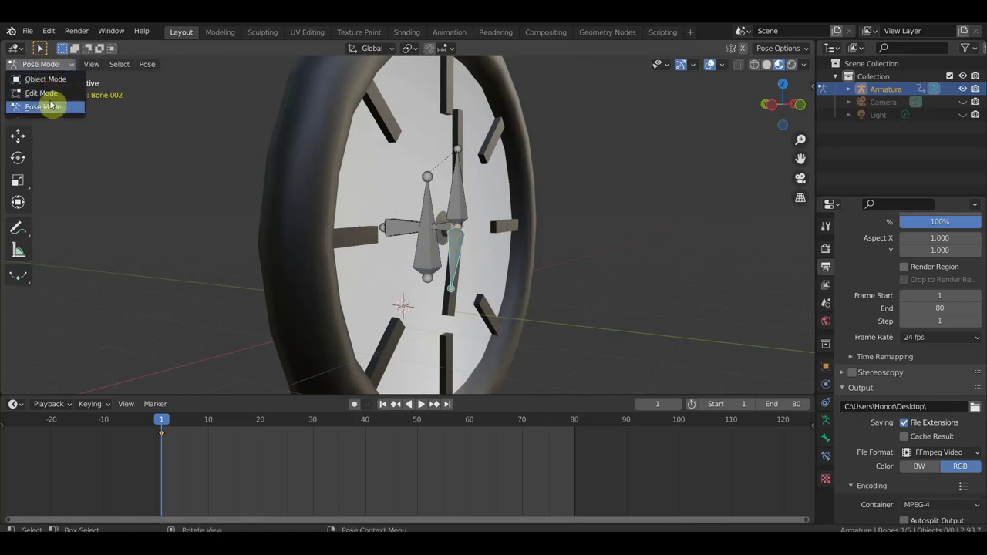
- In Edit Mode, connect Bone to Bone.004 as its parent
click(46, 93)
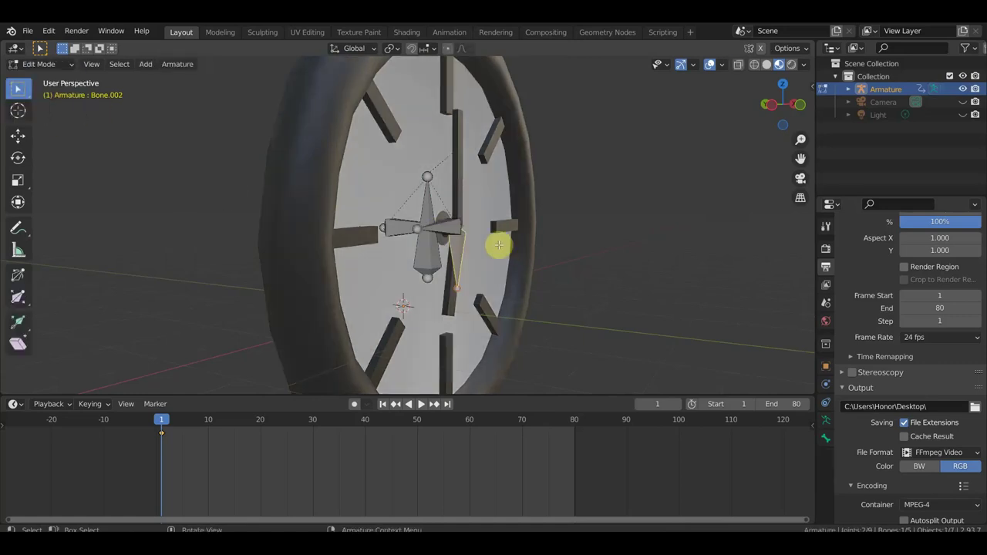
middle_drag(468, 236, 455, 311)
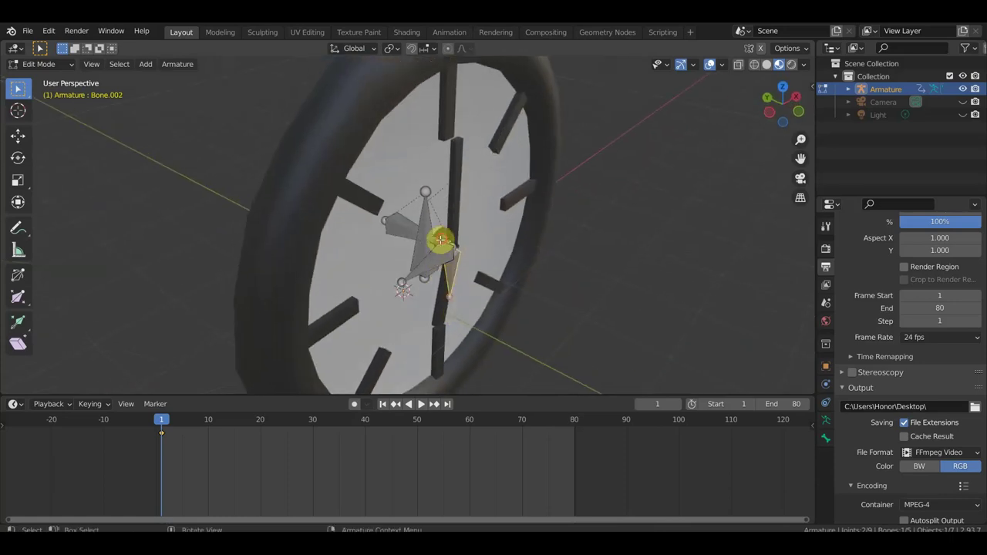
click(404, 224)
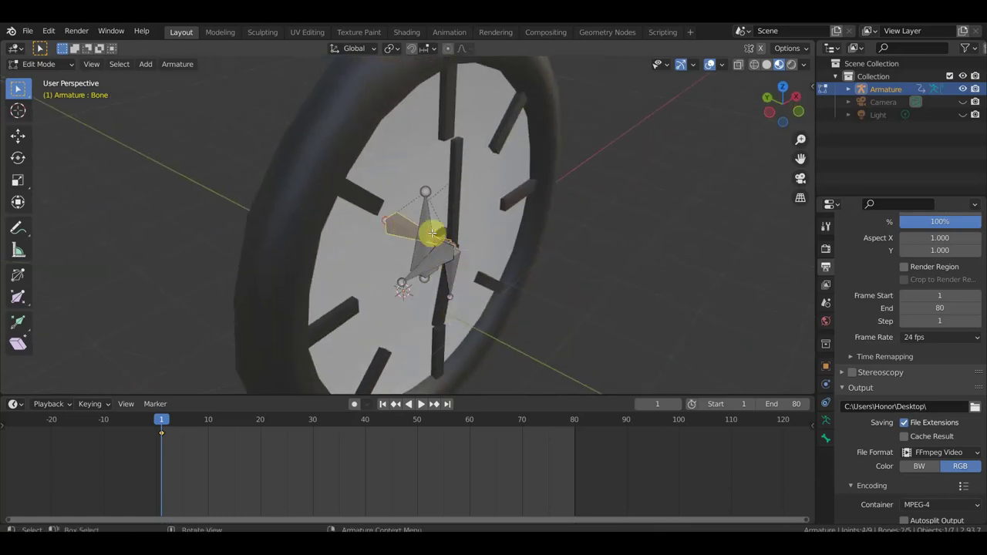
shift+click(427, 228)
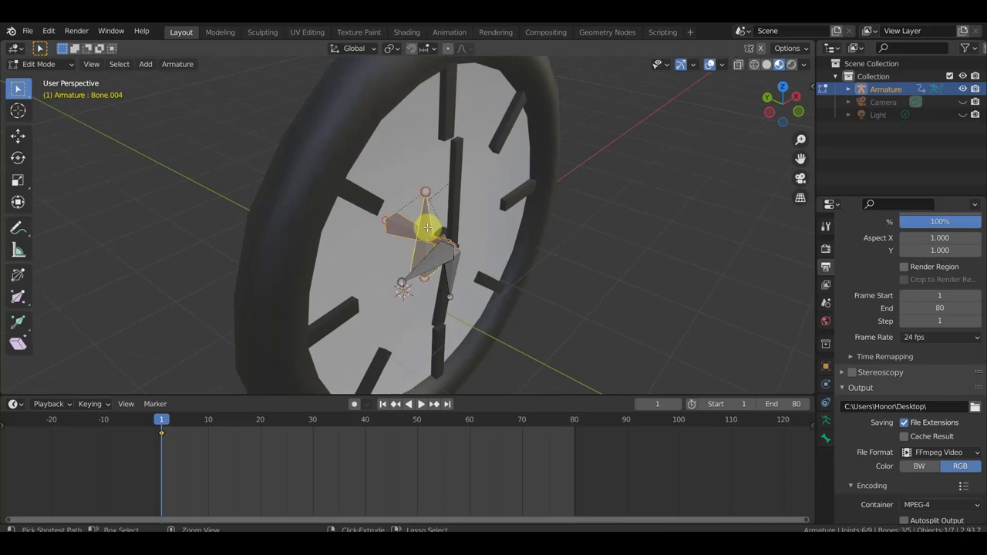
key(ctrl+p)
click(428, 229)
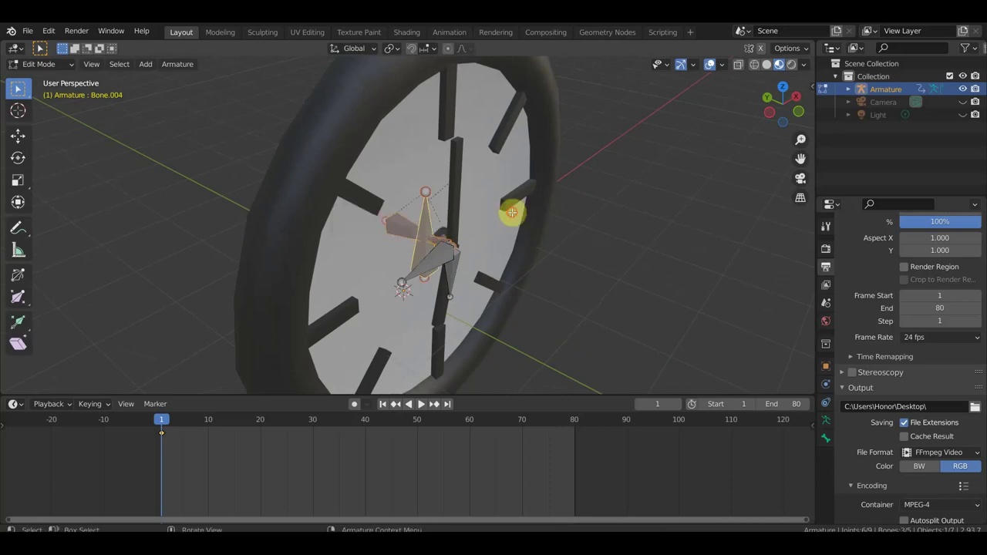
- Connect the other selected bone to Bone.004 as well
click(512, 212)
scroll(512, 212, up, 3)
mouse_move(512, 211)
middle_down()
mouse_move(423, 269)
mouse_move(435, 293)
mouse_move(386, 221)
mouse_move(446, 296)
mouse_move(458, 287)
middle_up()
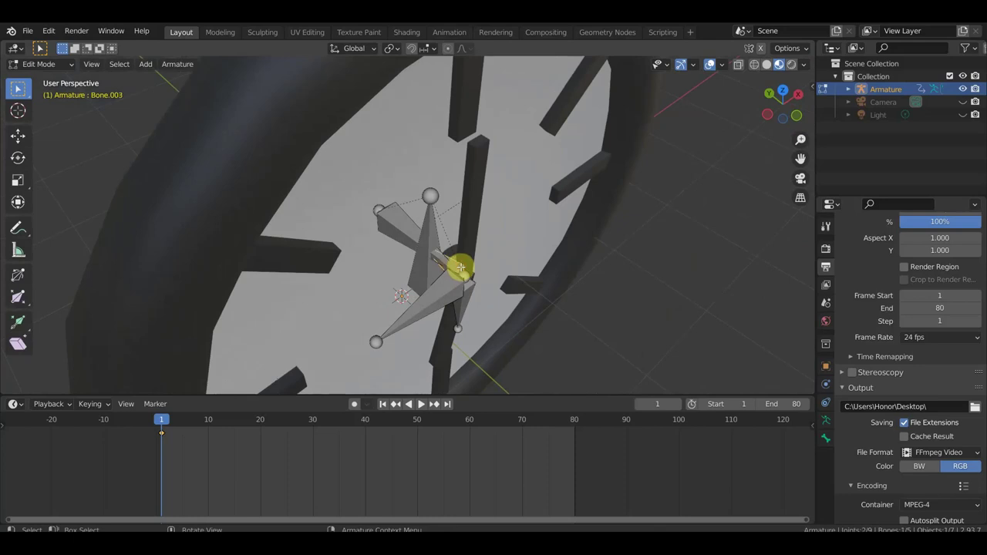
shift+click(427, 233)
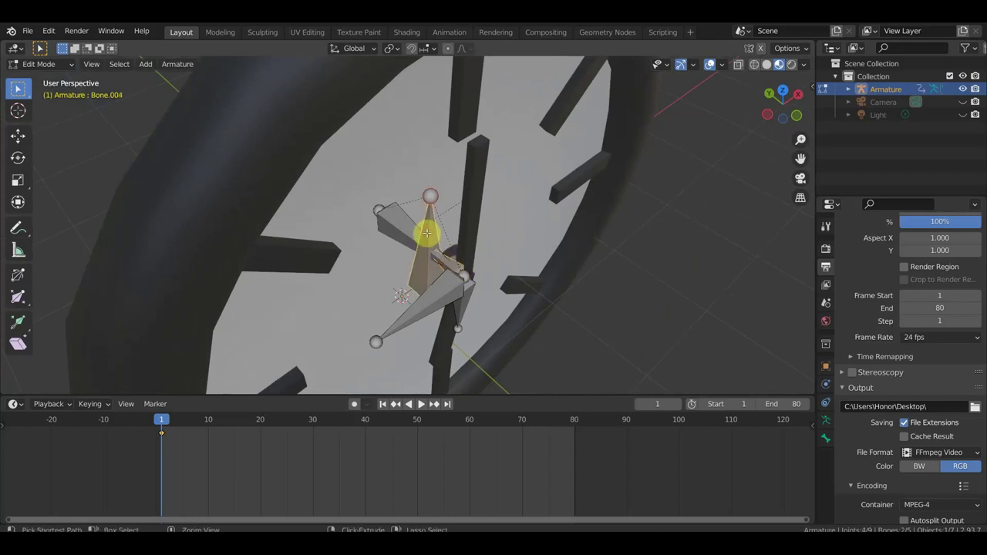
key(ctrl+p)
click(432, 235)
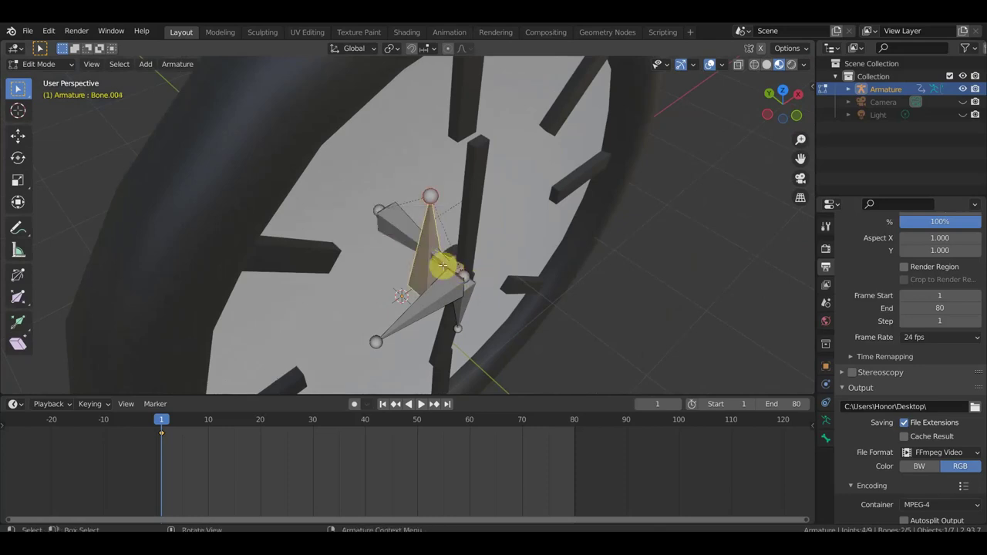
- Reconnect Bone to parent Bone.004 and return the armature to Pose Mode
click(441, 254)
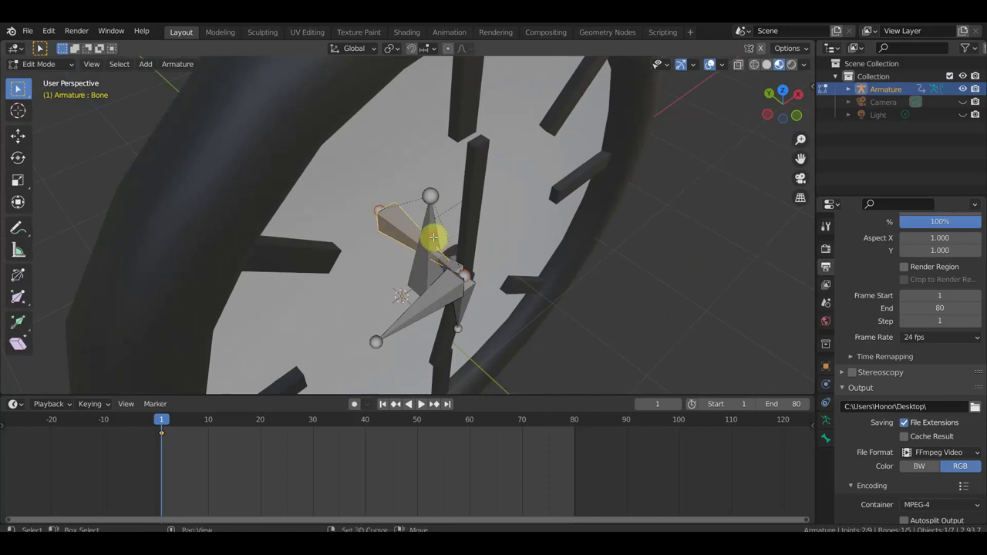
shift+click(433, 238)
key(ctrl+p)
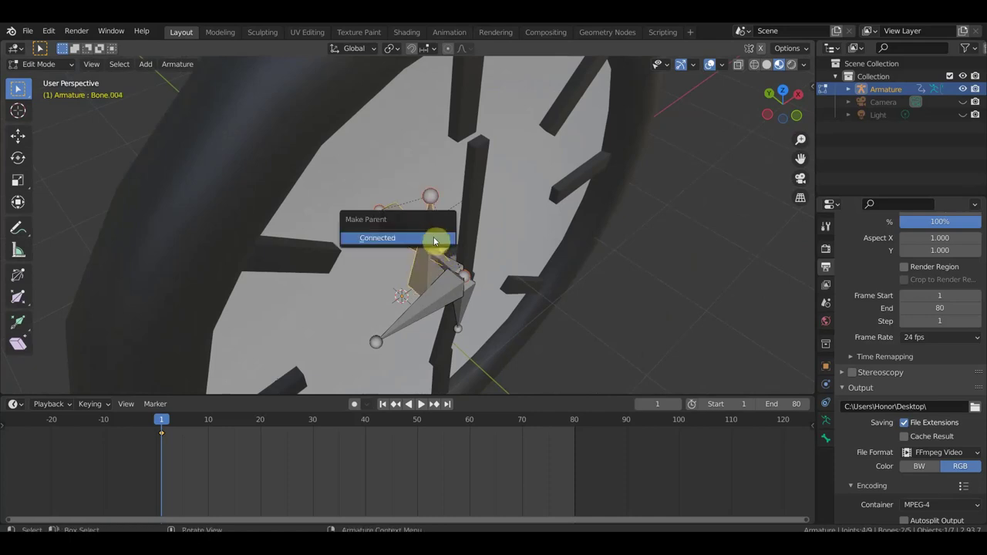
click(434, 238)
click(38, 64)
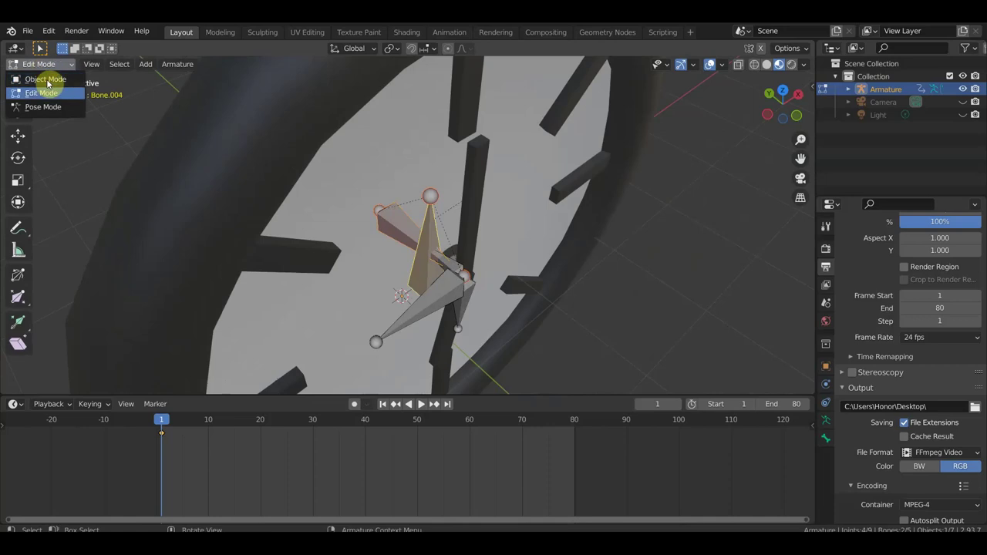
click(42, 107)
- Move the selected hand bone lower and insert a keyframe for it
mouse_move(286, 169)
middle_down()
mouse_move(514, 249)
mouse_move(513, 228)
middle_up()
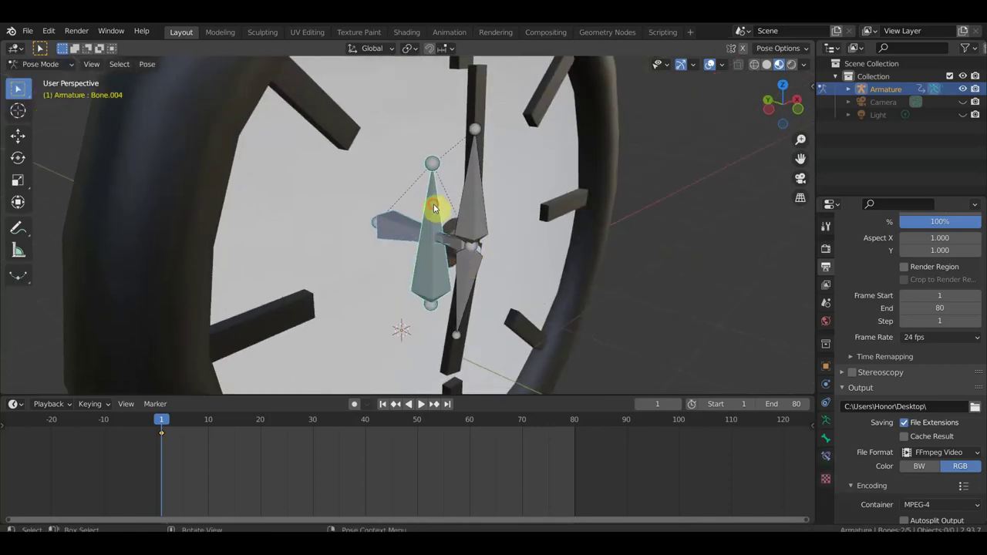
key(g)
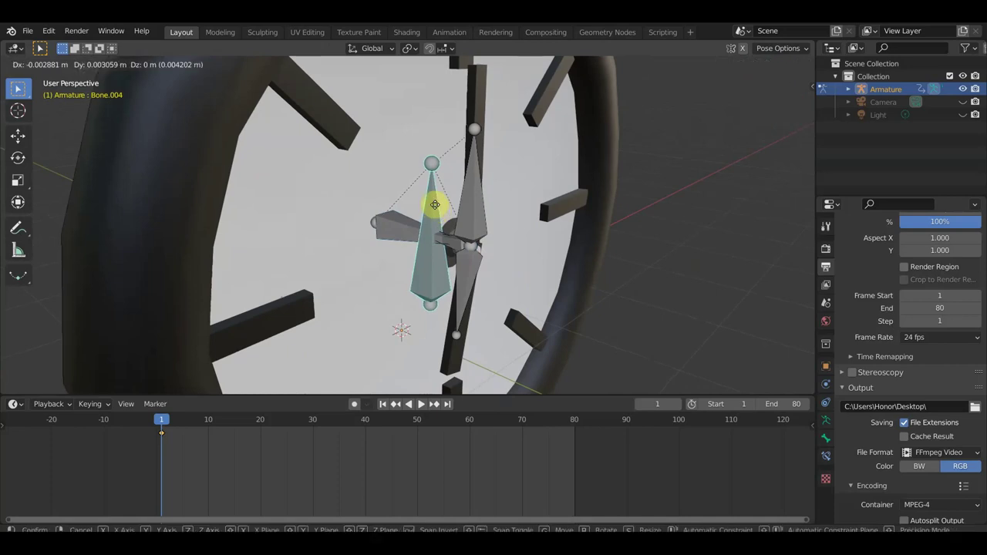
click(436, 208)
key(i)
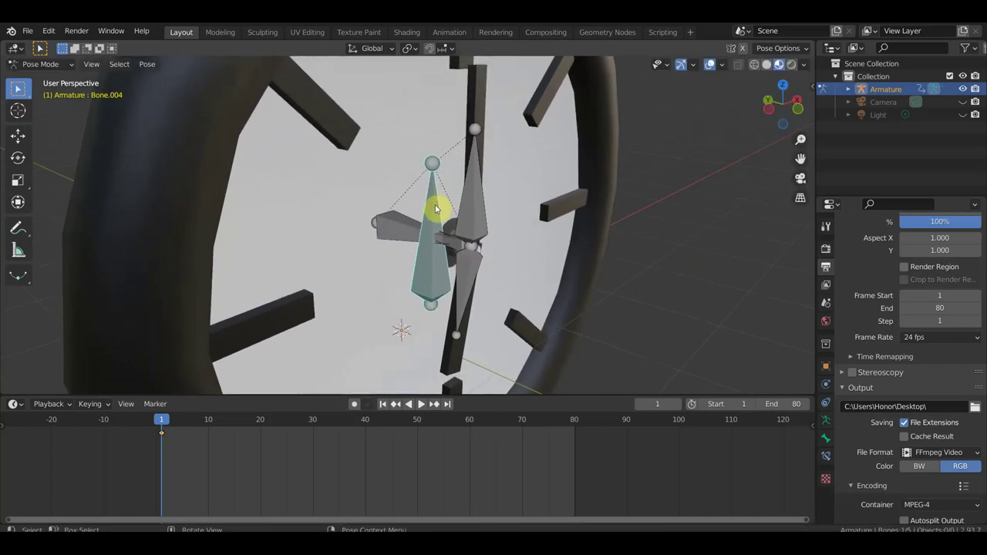
- In Edit Mode, parent Bone.002 to Bone.003 with Keep Offset, then return to Pose Mode
click(40, 64)
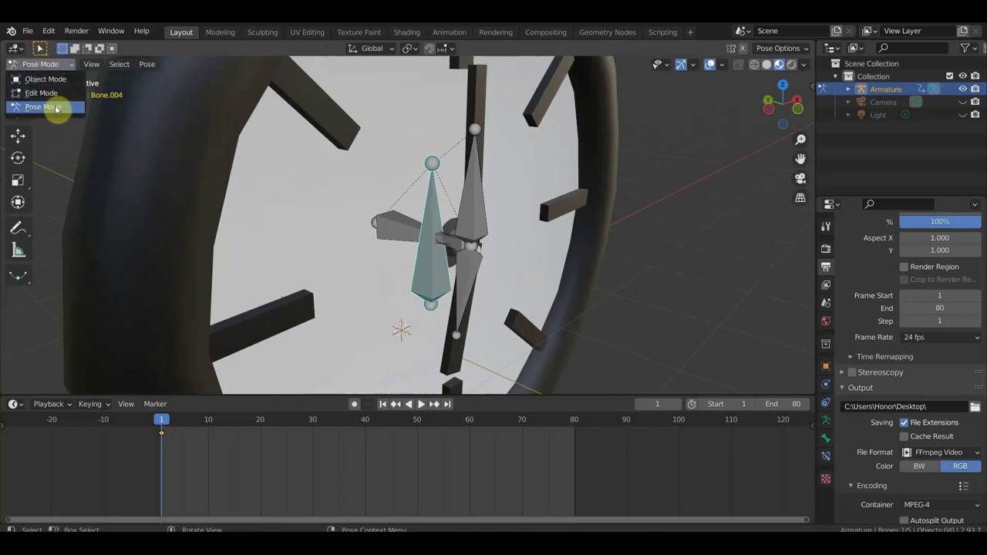
click(54, 93)
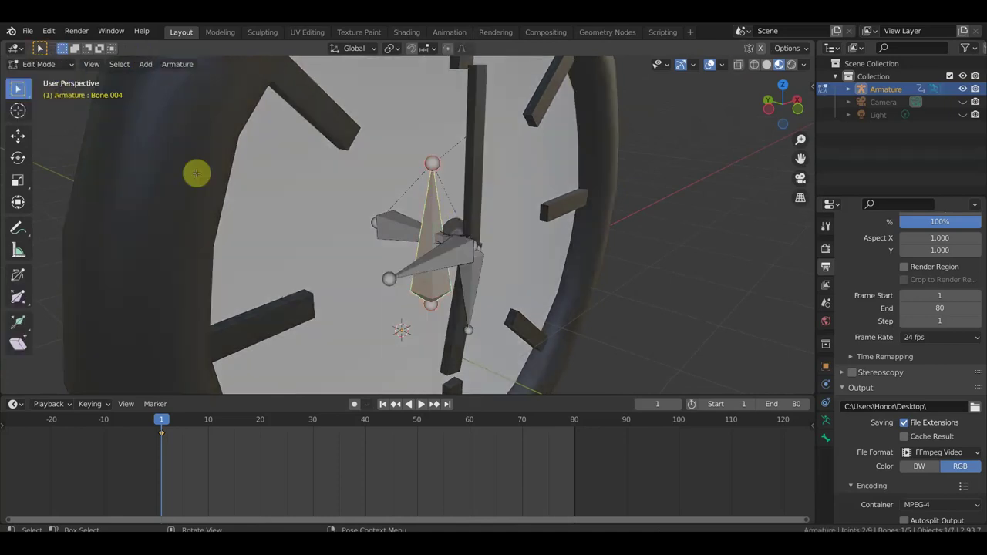
click(473, 289)
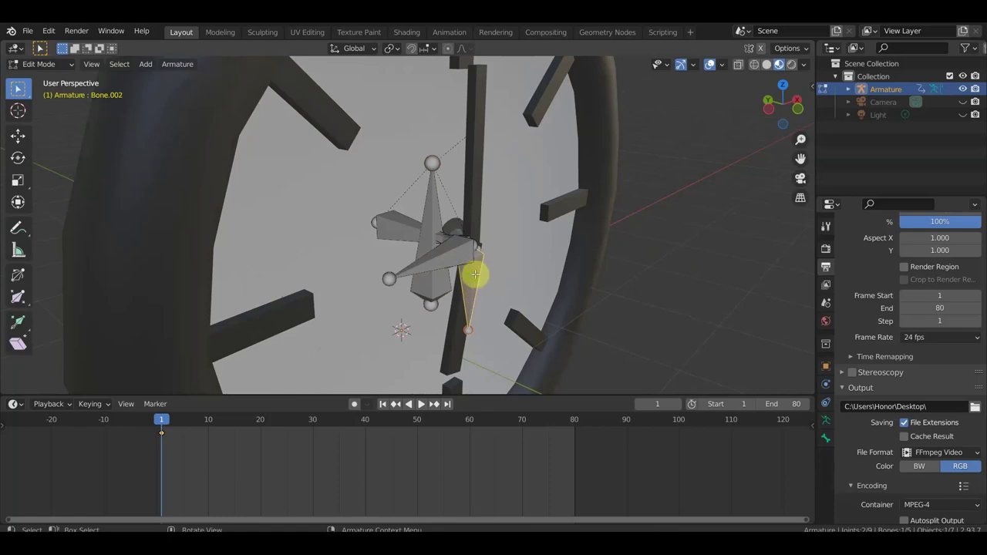
middle_drag(481, 275, 460, 324)
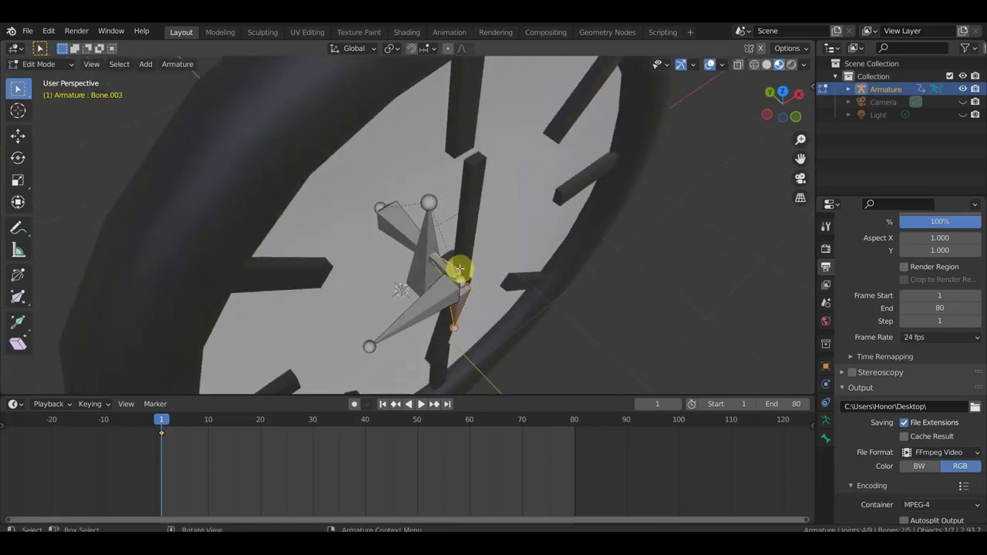
key(ctrl+p)
click(460, 269)
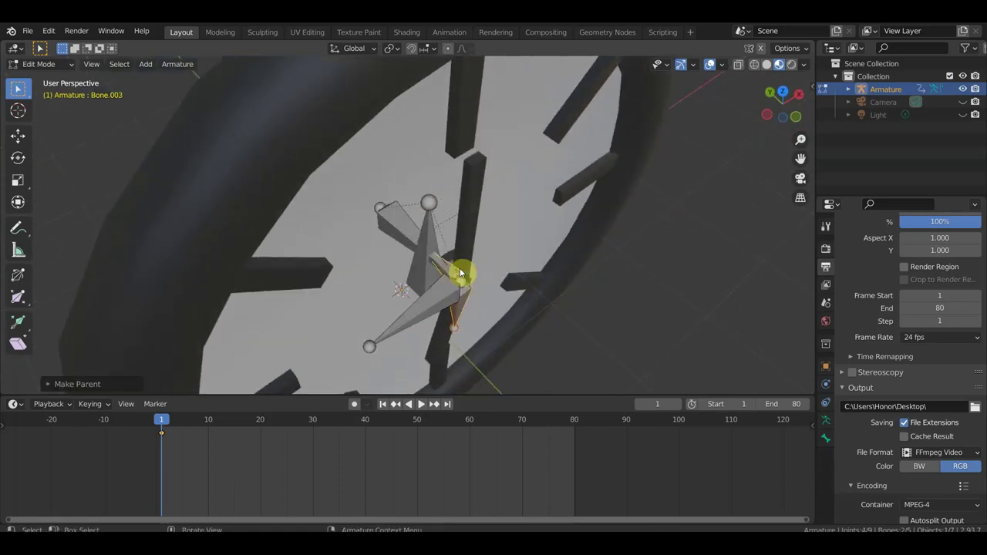
click(38, 64)
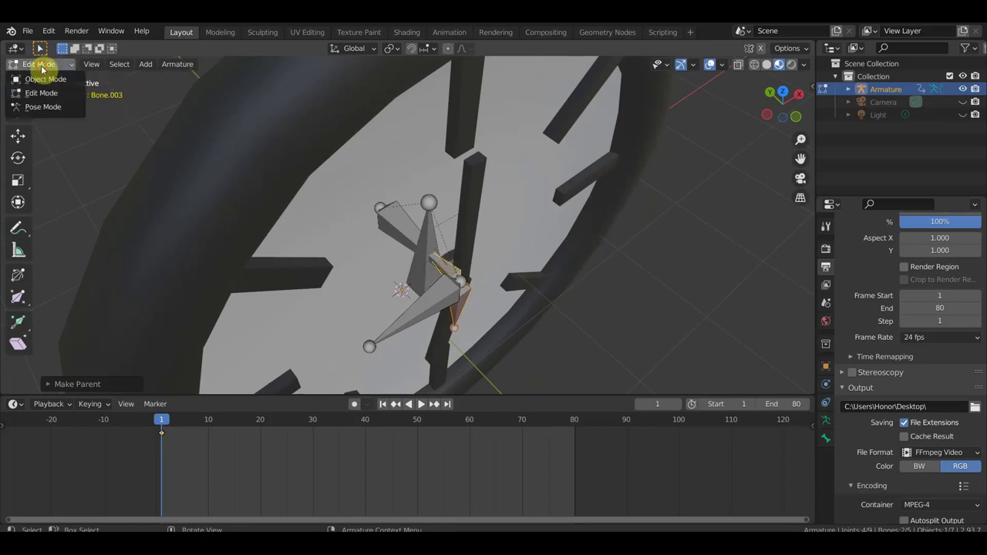
click(42, 107)
mouse_move(412, 282)
middle_down()
mouse_move(434, 234)
mouse_move(344, 192)
middle_up()
click(397, 235)
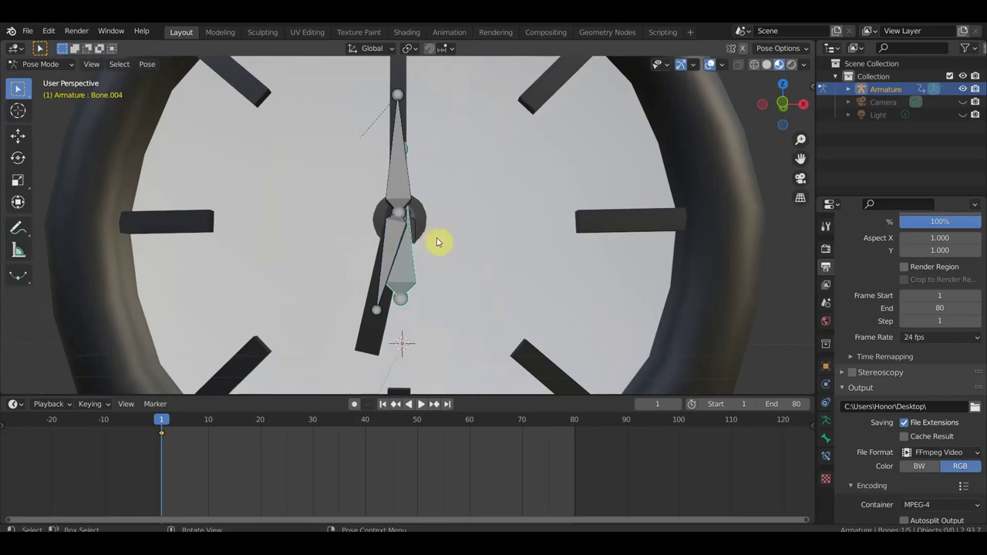
click(398, 237)
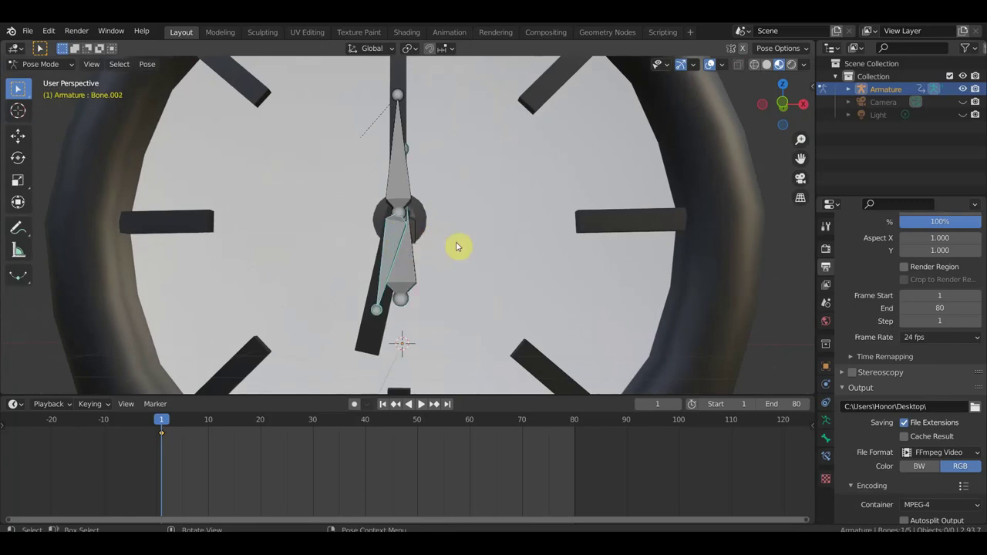
key(KP_3)
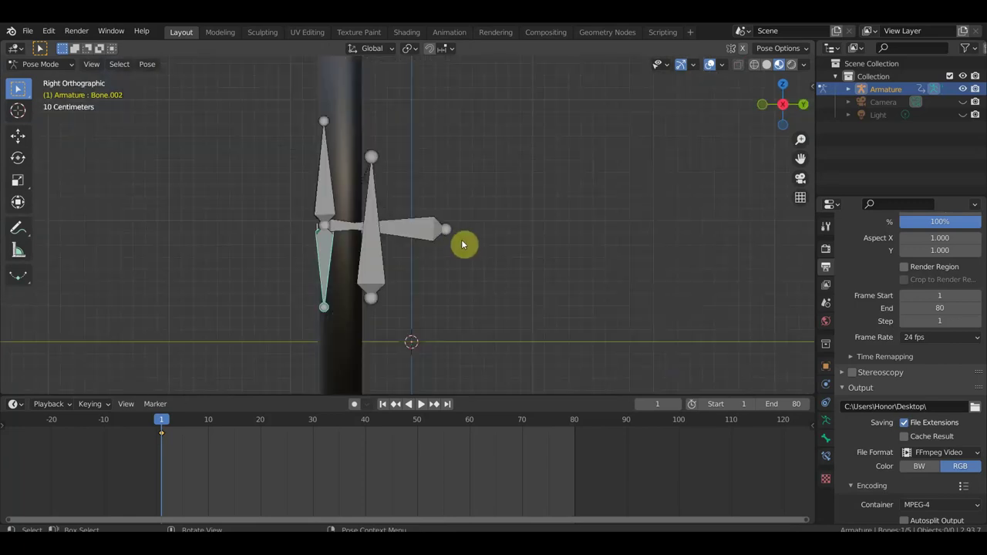
click(418, 230)
scroll(460, 313, down, 2)
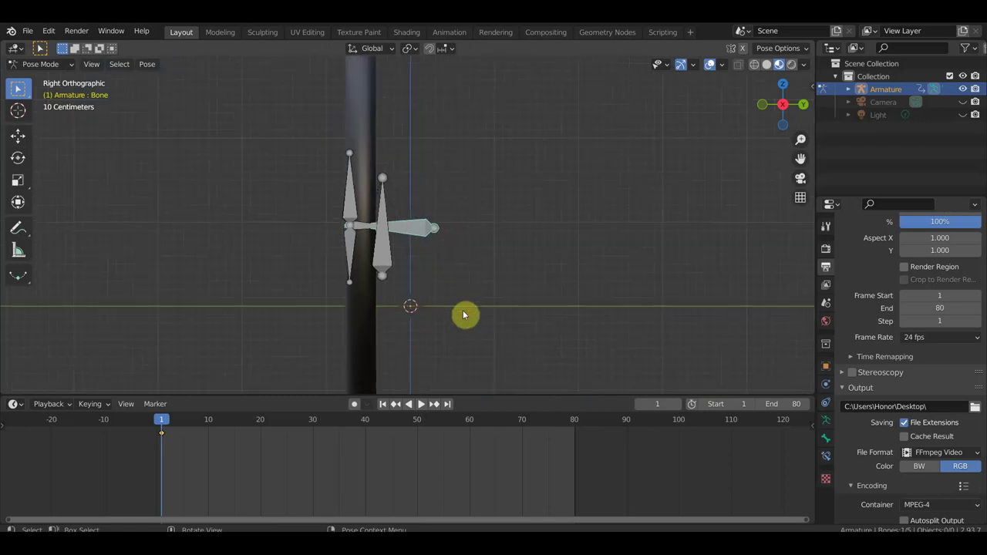
key(g)
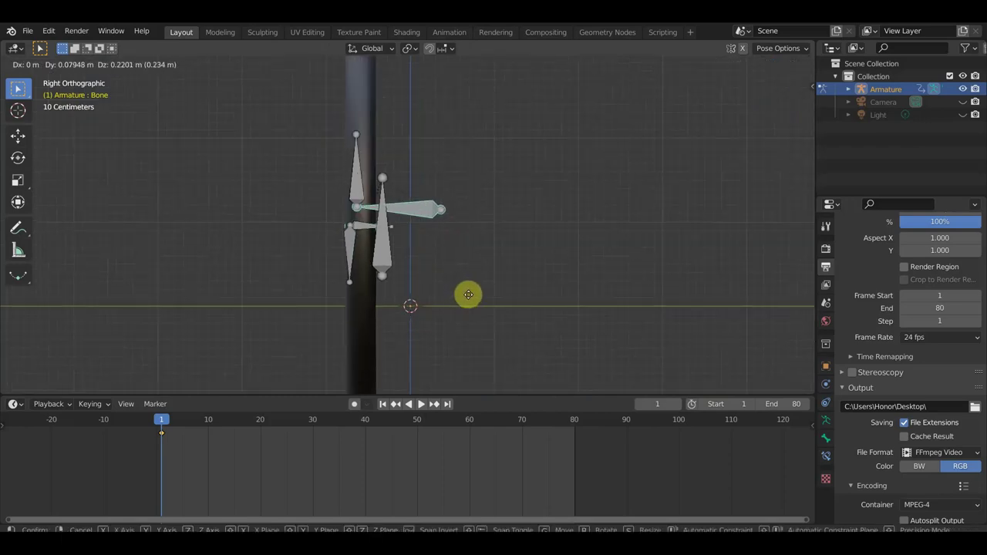
click(463, 287)
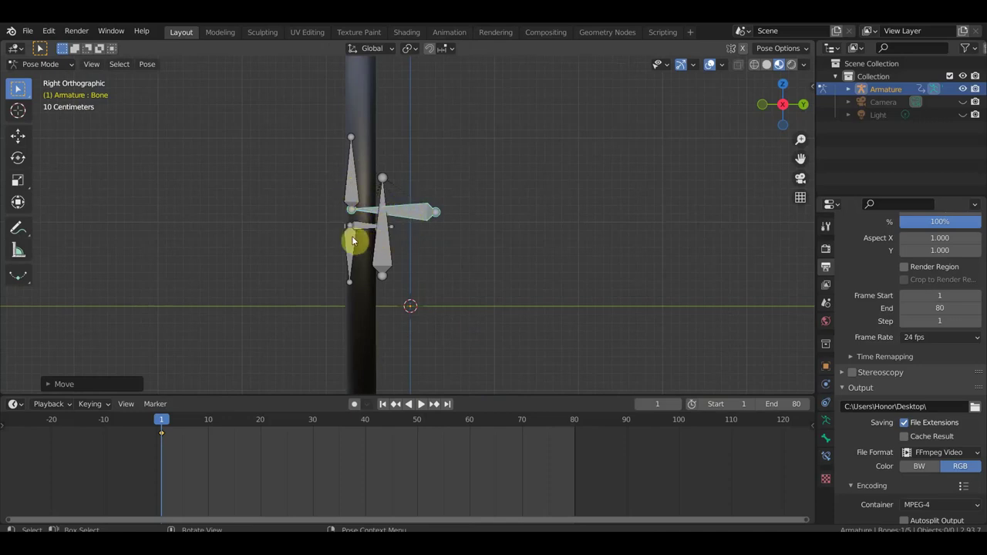
click(349, 243)
key(g)
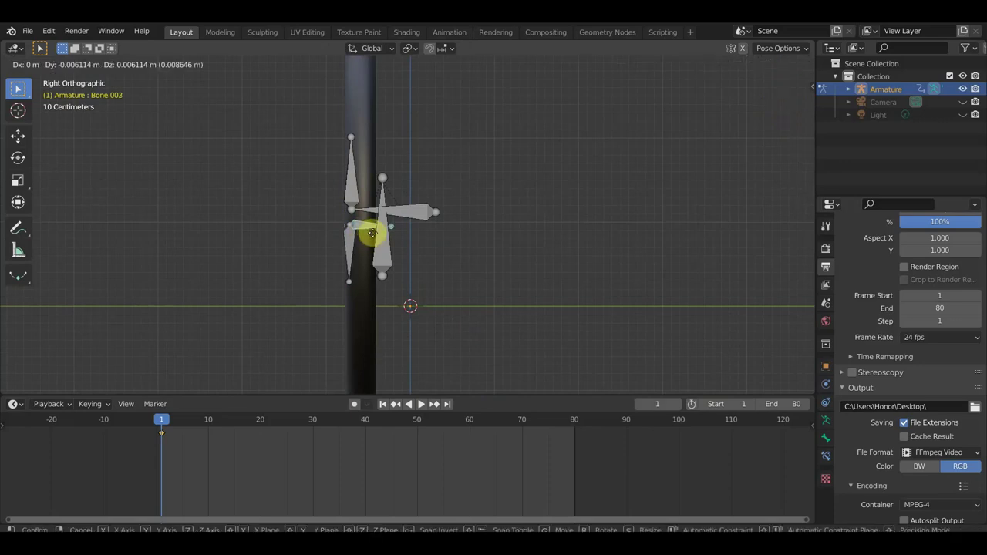
click(340, 235)
click(333, 253)
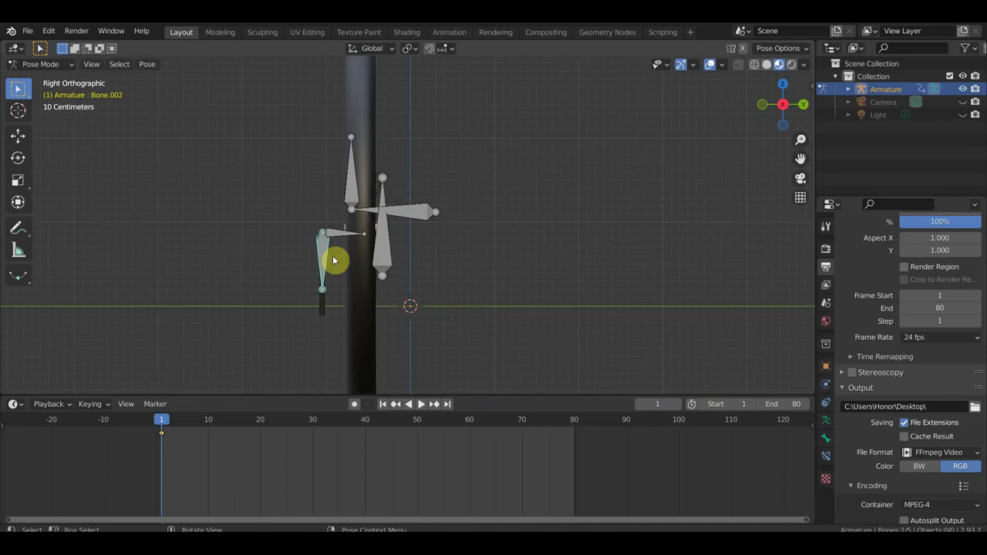
click(379, 248)
key(g)
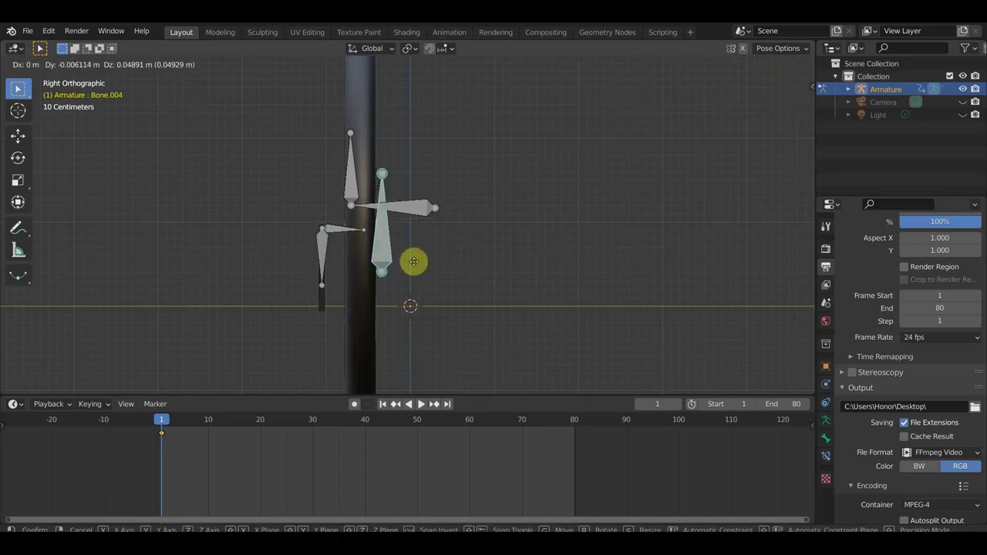
click(417, 253)
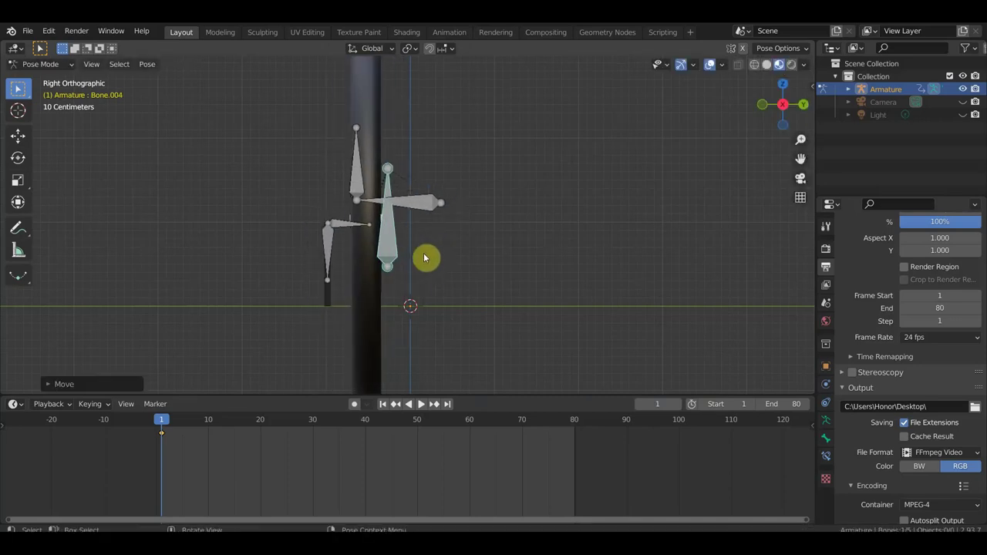
key(ctrl+z)
key(ctrl+z)
key(ctrl+z)
key(ctrl+z)
key(ctrl+z)
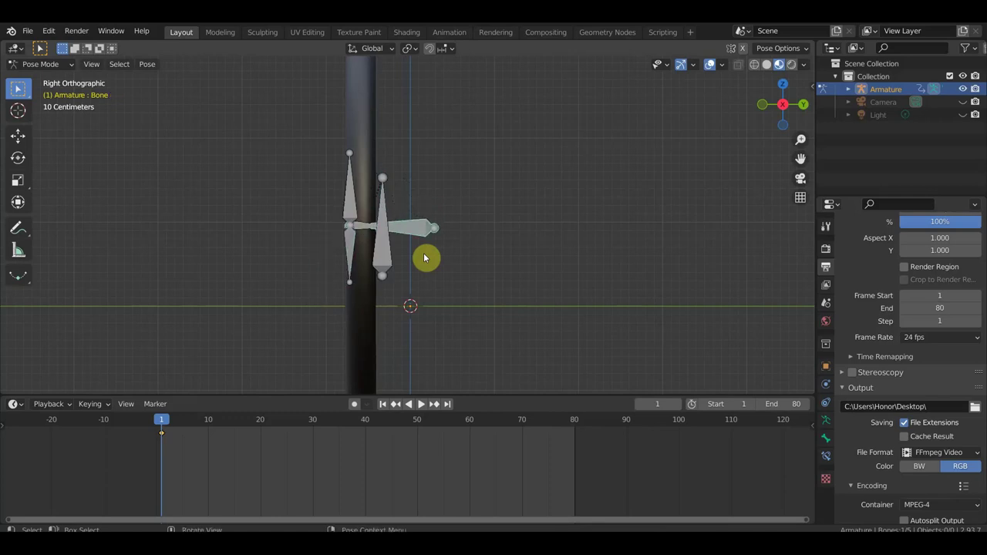
key(KP_1)
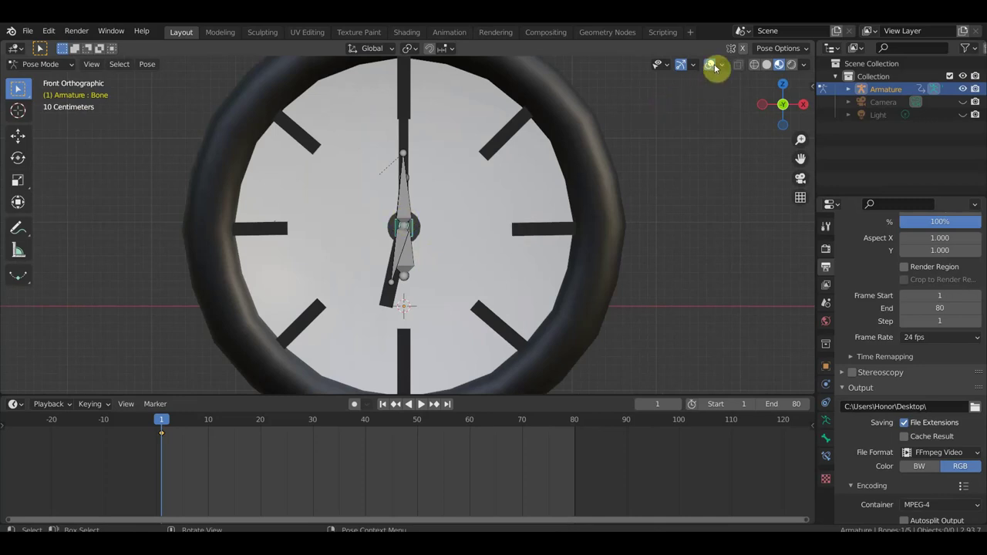
- With Bone.001 selected, play the animation with viewport overlays off, stopping near frame 77
click(400, 199)
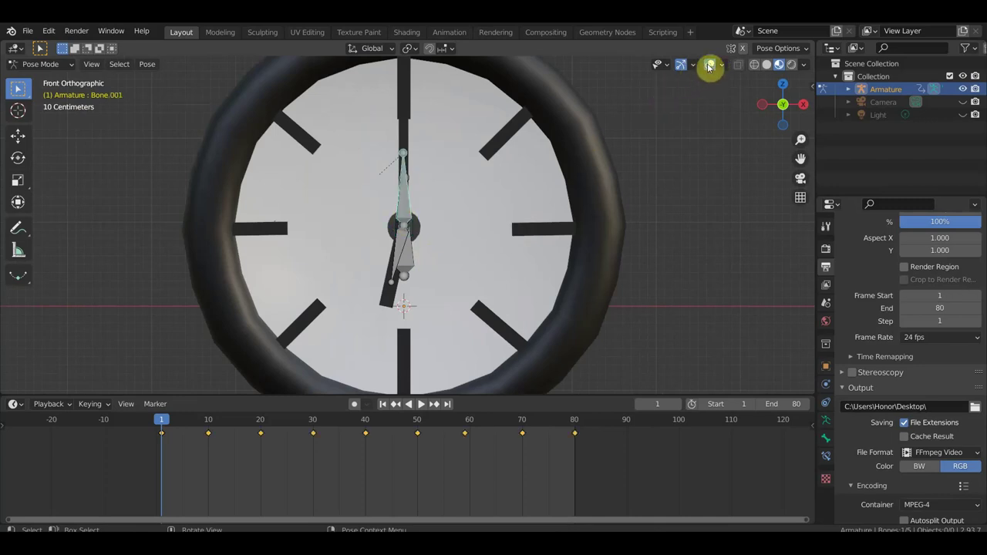
key(space)
scroll(600, 186, down, 3)
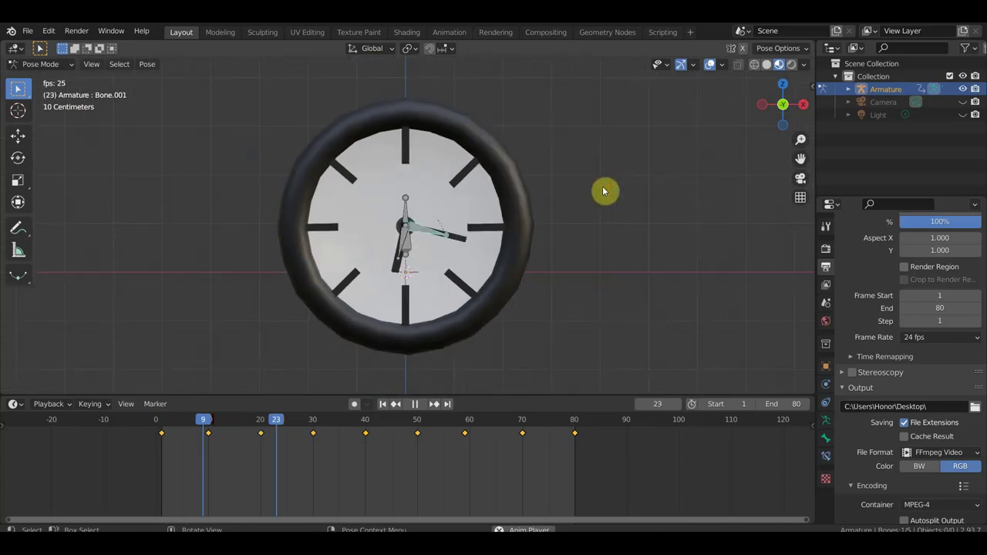
click(710, 64)
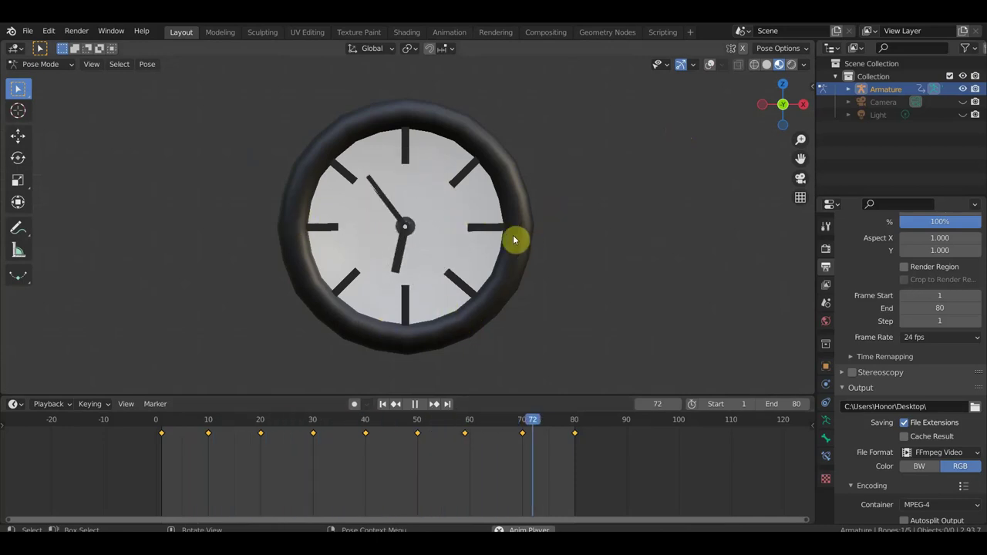
key(space)
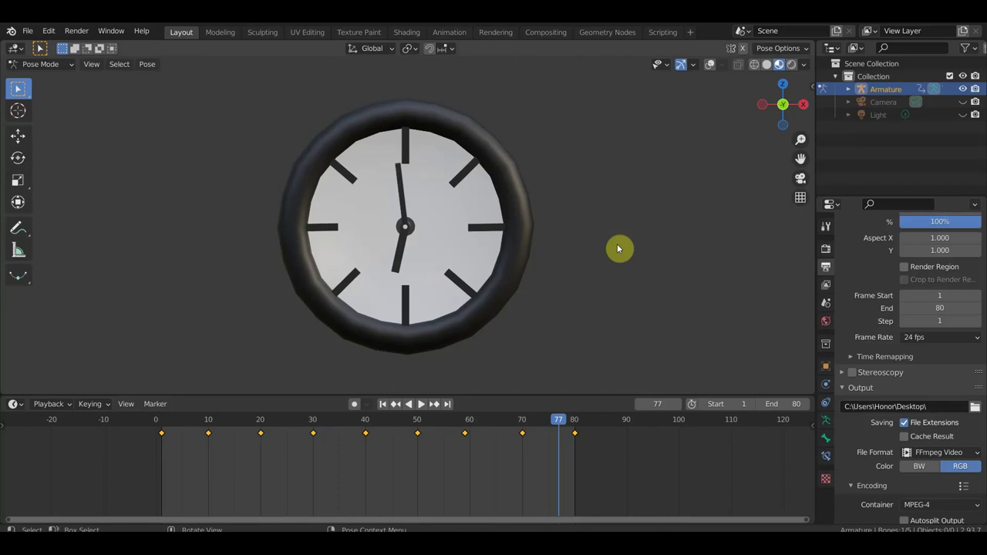
- Turn the viewport overlays back on and orbit the clock to view it from the front and above
scroll(525, 220, up, 1)
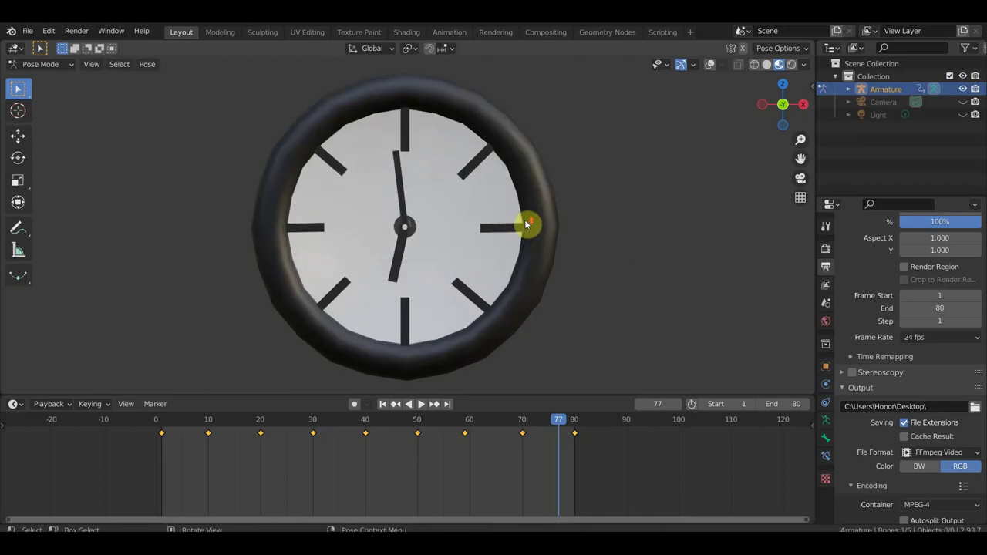
click(710, 65)
middle_drag(593, 196, 521, 210)
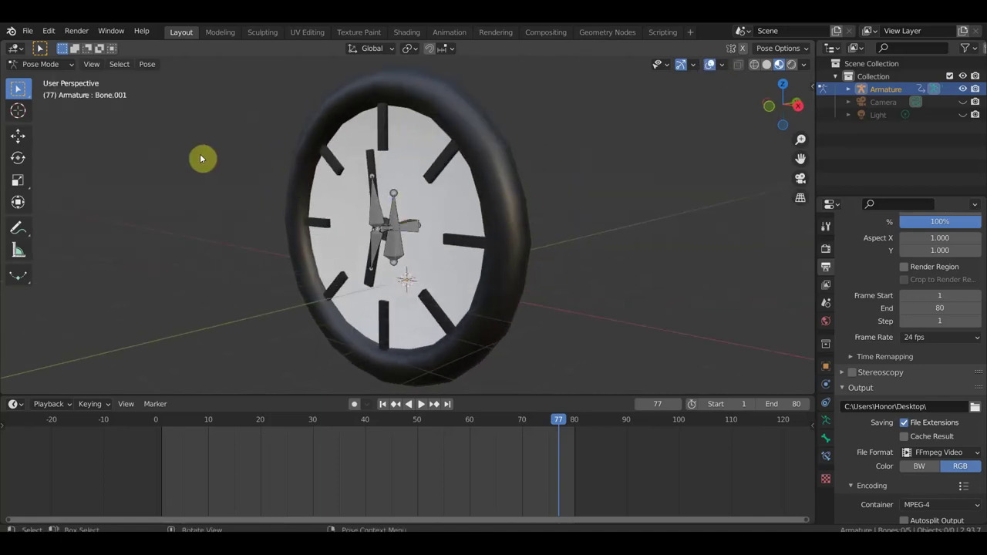
mouse_move(479, 200)
middle_down()
mouse_move(566, 203)
mouse_move(557, 141)
mouse_move(520, 200)
mouse_move(578, 192)
mouse_move(558, 192)
middle_up()
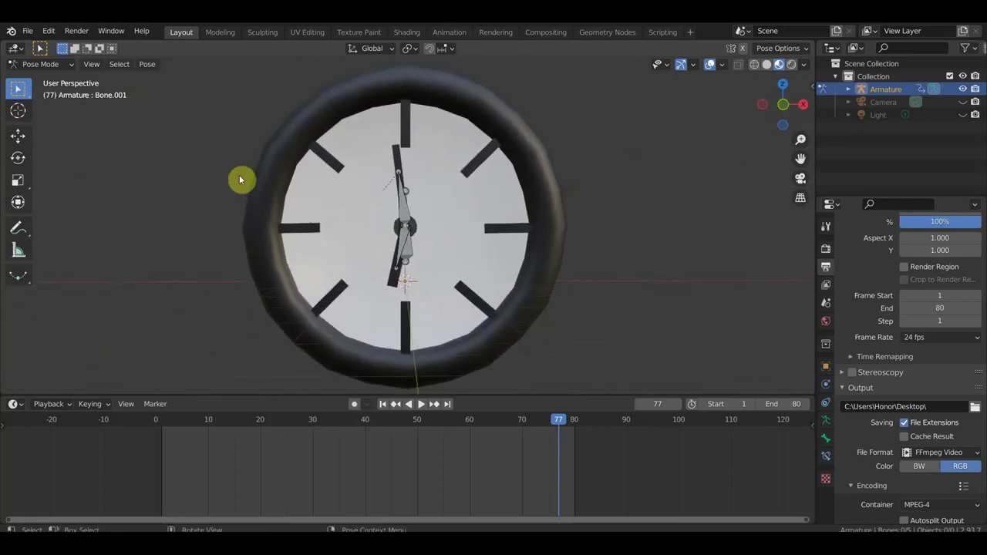
mouse_move(400, 193)
middle_down()
mouse_move(380, 145)
mouse_move(414, 487)
middle_up()
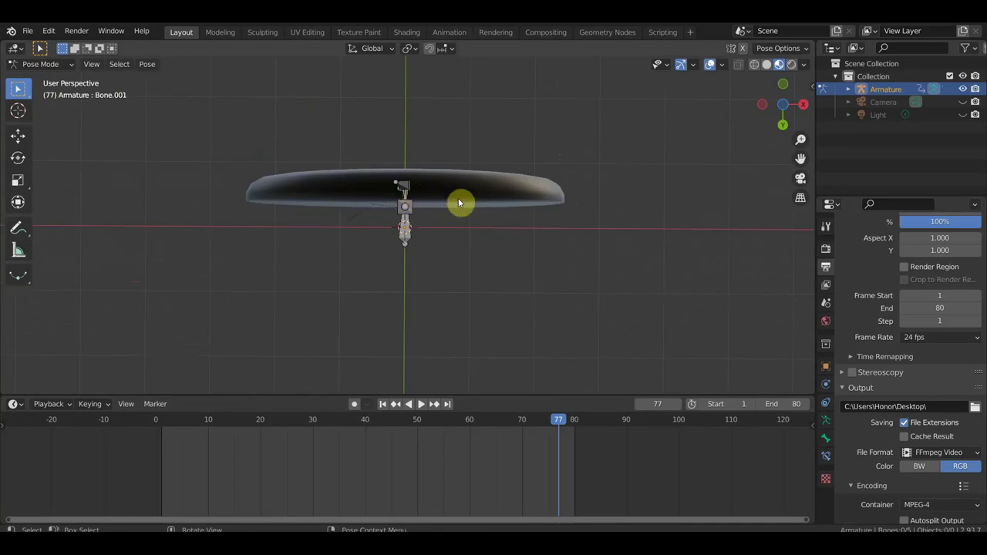
middle_drag(469, 194, 79, 159)
click(40, 68)
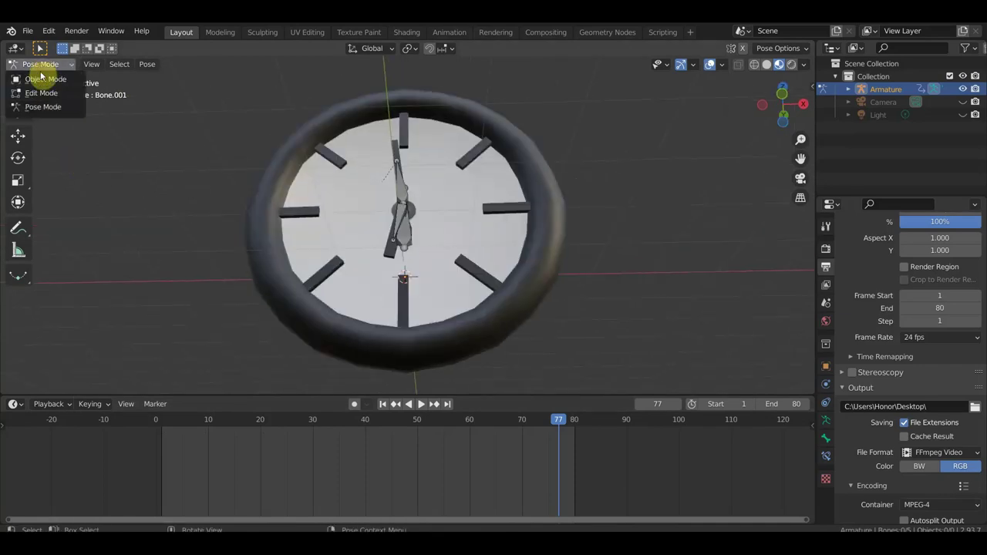
- Switch to Object Mode and select the dark clock ring together with its armature
click(46, 79)
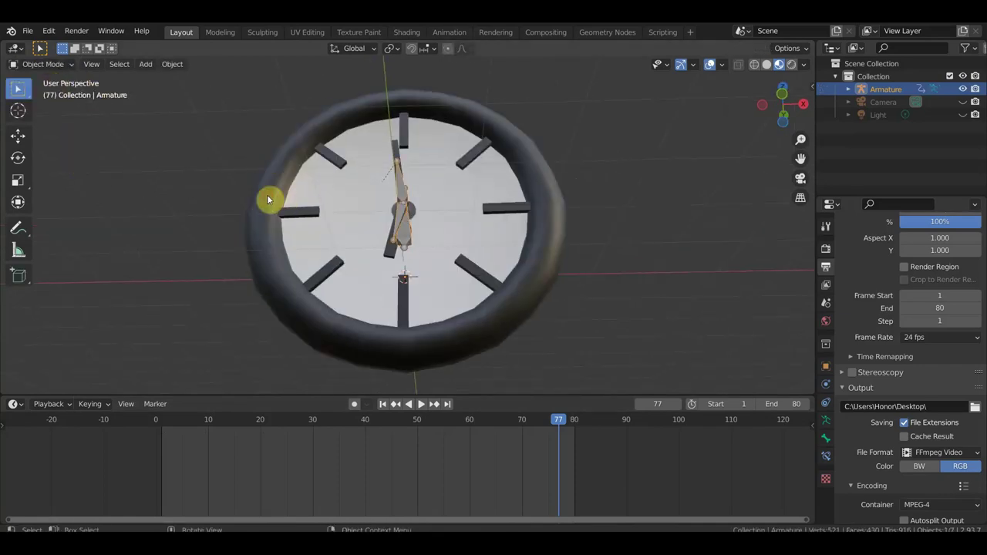
click(267, 200)
key(KP_1)
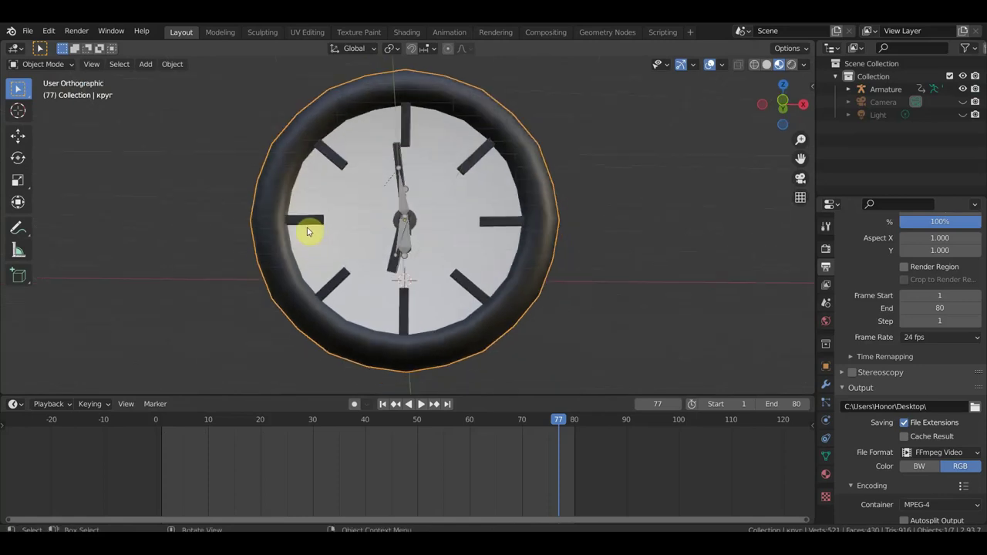
key(KP_3)
scroll(416, 297, down, 2)
mouse_move(331, 151)
mouse_down()
mouse_move(481, 354)
mouse_move(299, 110)
mouse_up()
- Hide the ring and armature and return to the front orthographic view
key(h)
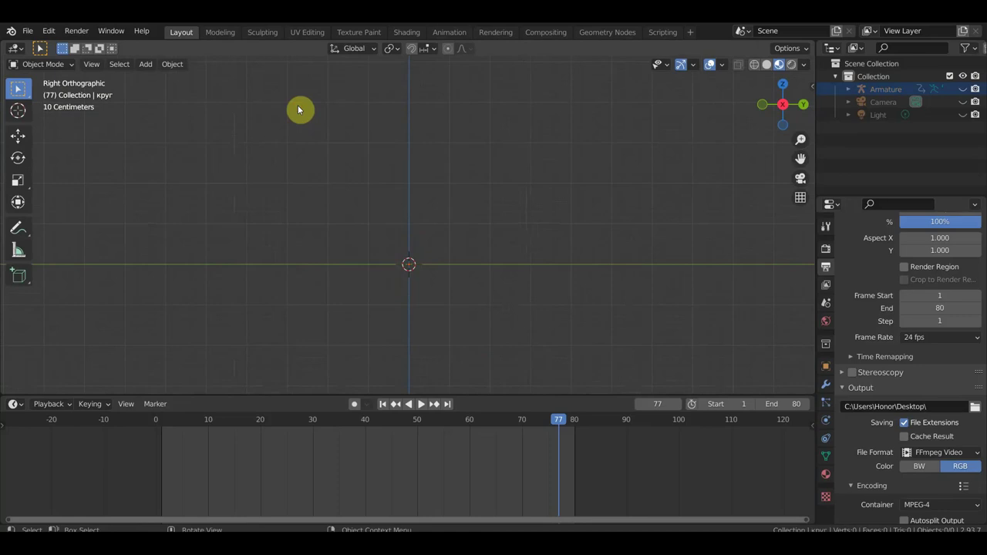
key(KP_1)
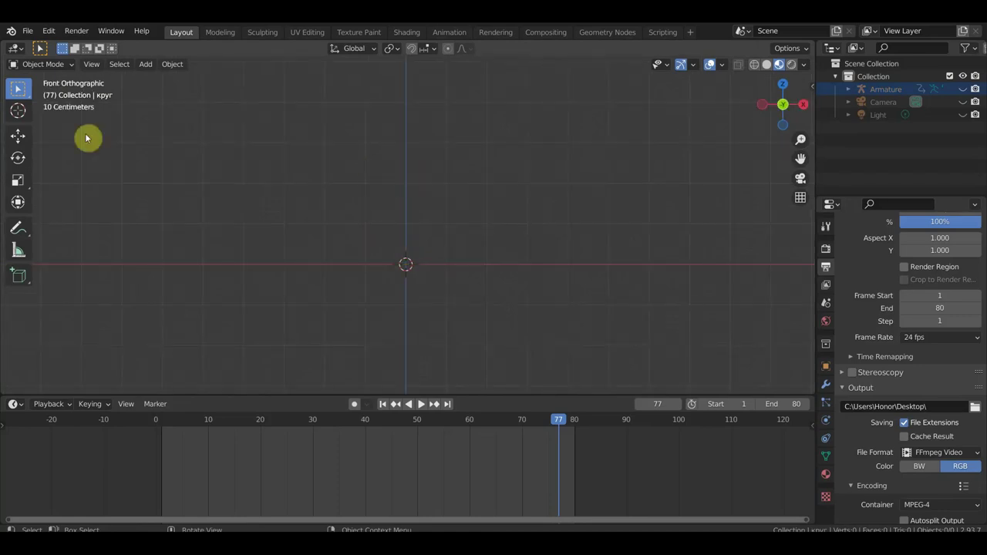
click(148, 66)
mouse_move(162, 79)
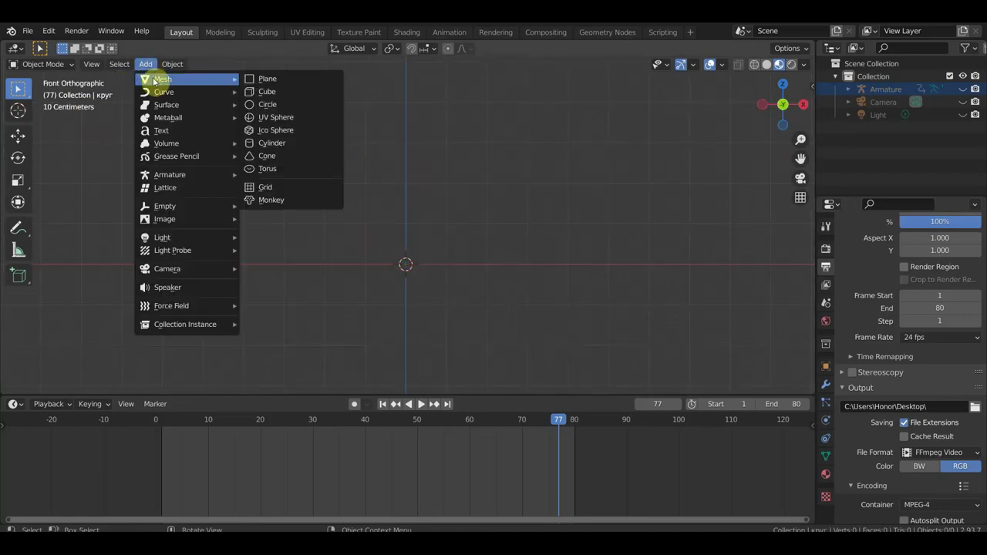
- Add a cube and, in Edit Mode, merge all its vertices at the centre into one
click(279, 92)
scroll(493, 281, up, 2)
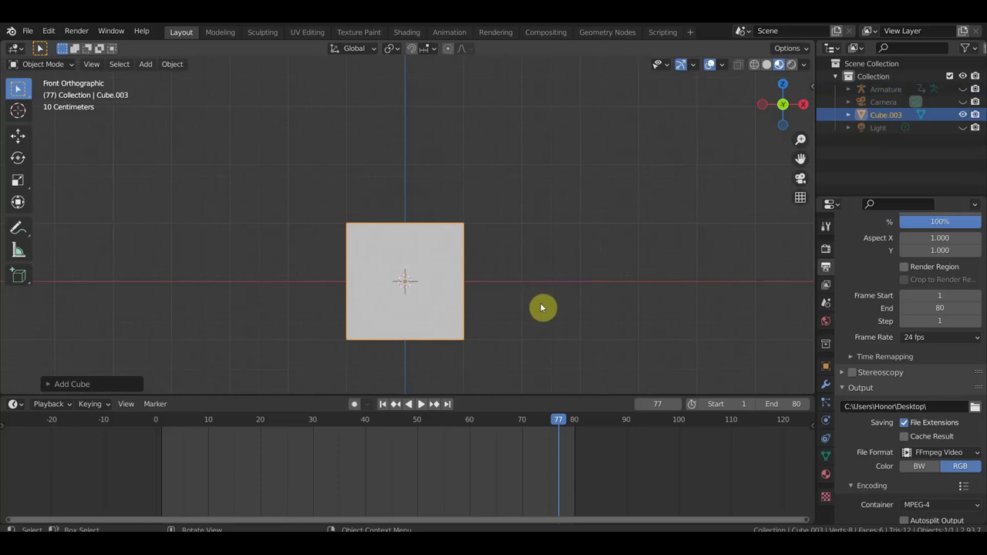
click(61, 64)
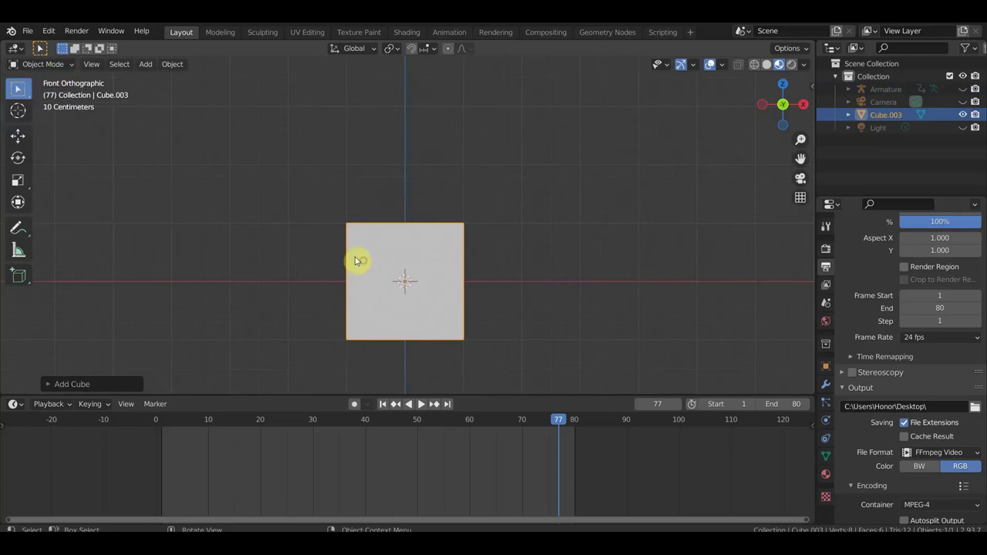
click(60, 64)
click(60, 82)
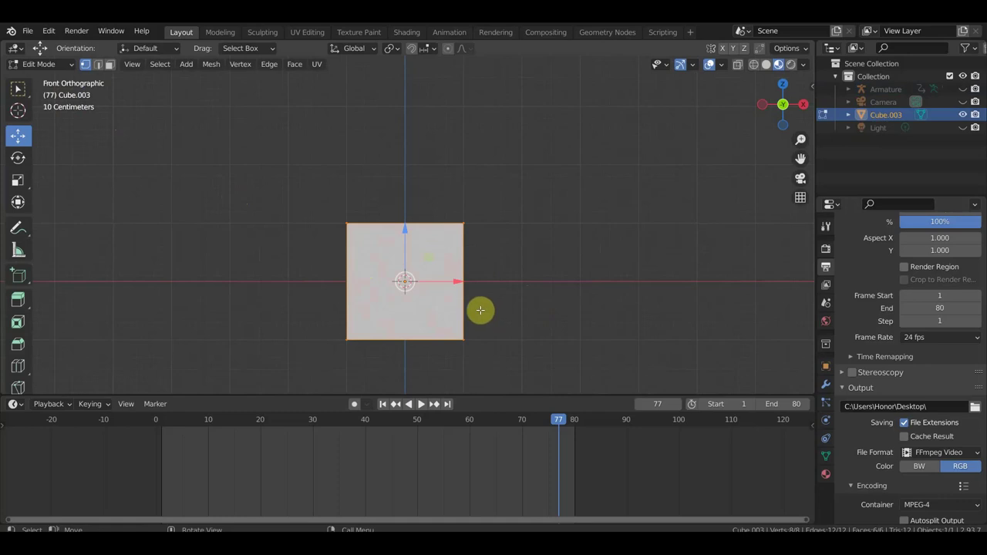
key(m)
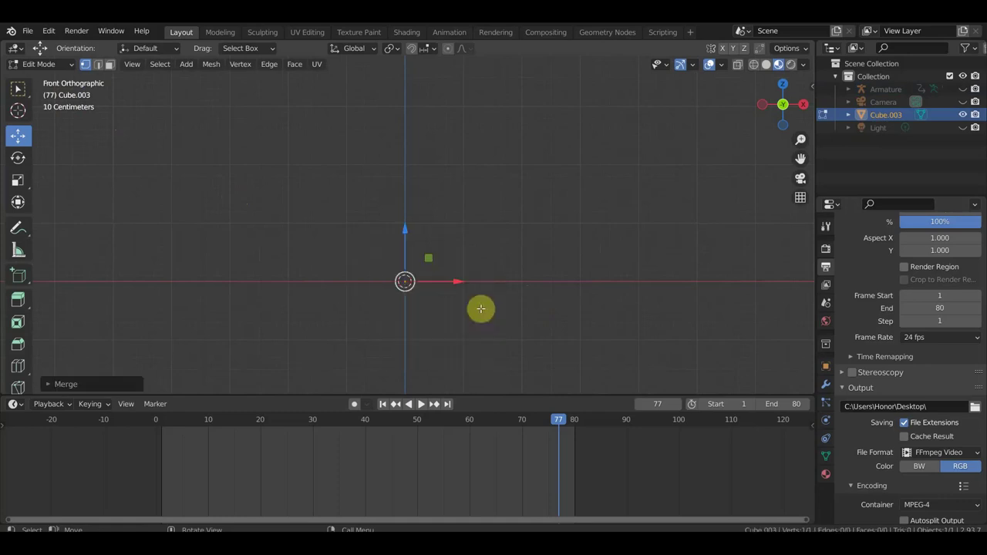
- Extrude the first profile vertex about 2 m to the left of centre
key(e)
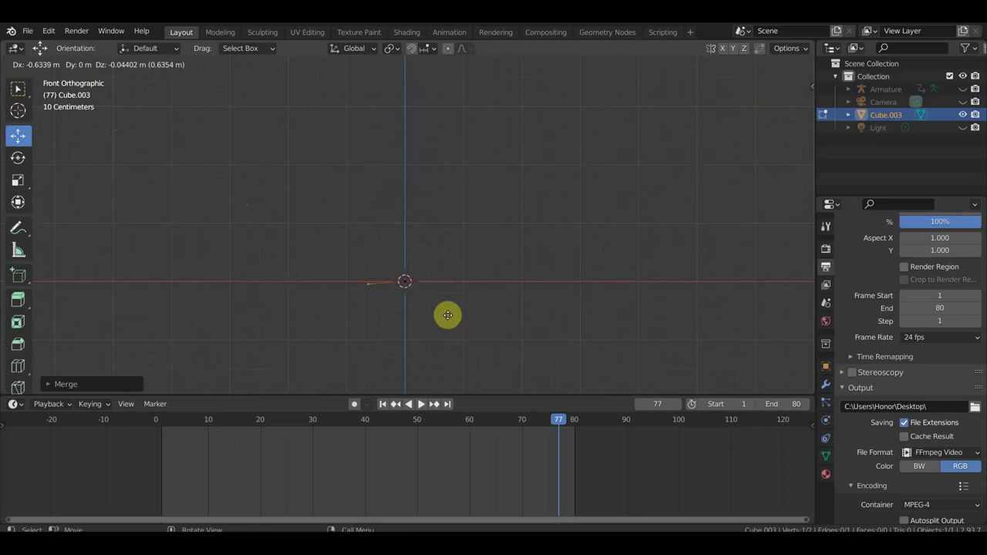
click(373, 311)
scroll(386, 312, up, 1)
scroll(390, 315, up, 3)
shift+middle_drag(391, 315, 516, 234)
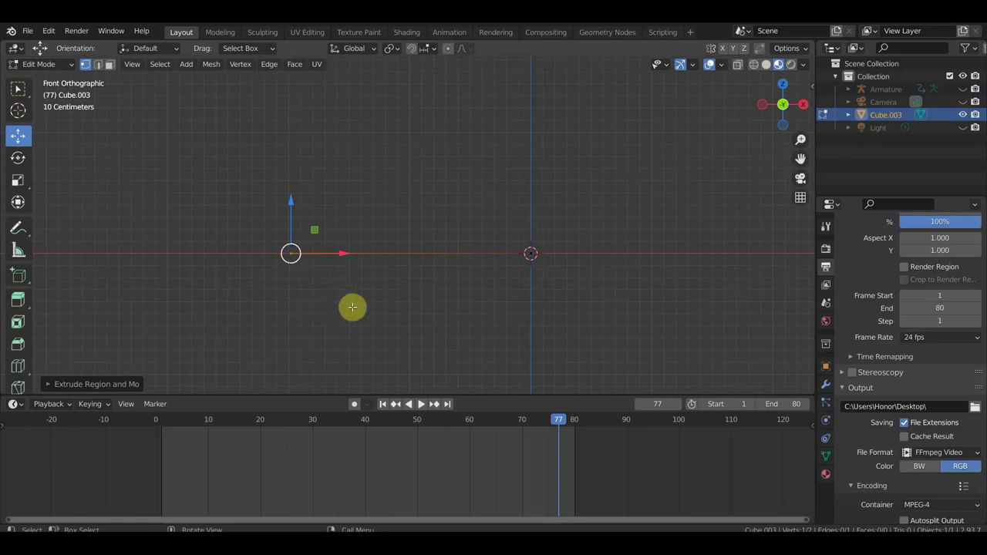
- Extrude five more vertices tracing a small arch that drops back down
key(e)
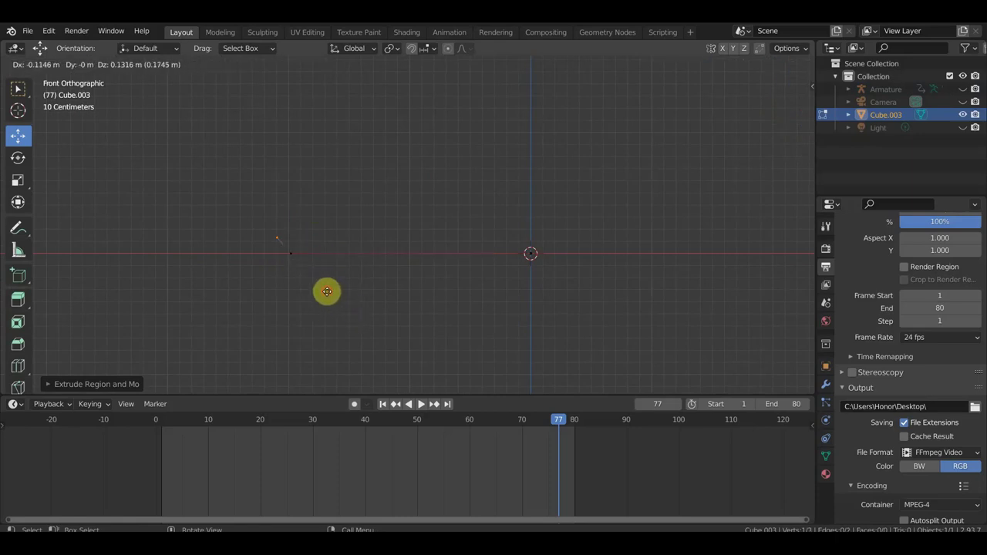
click(307, 281)
key(e)
click(287, 282)
key(e)
click(275, 286)
key(e)
click(243, 308)
key(e)
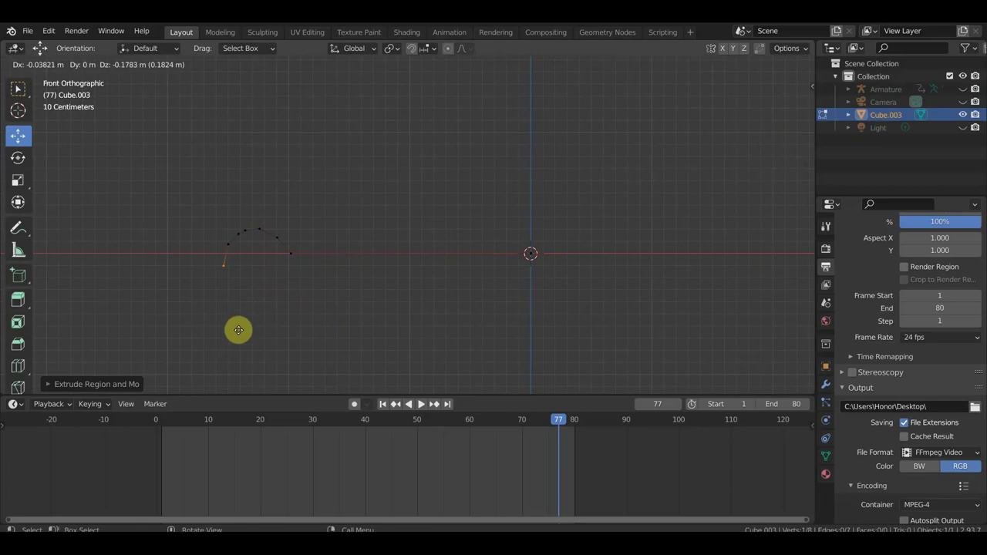
click(239, 330)
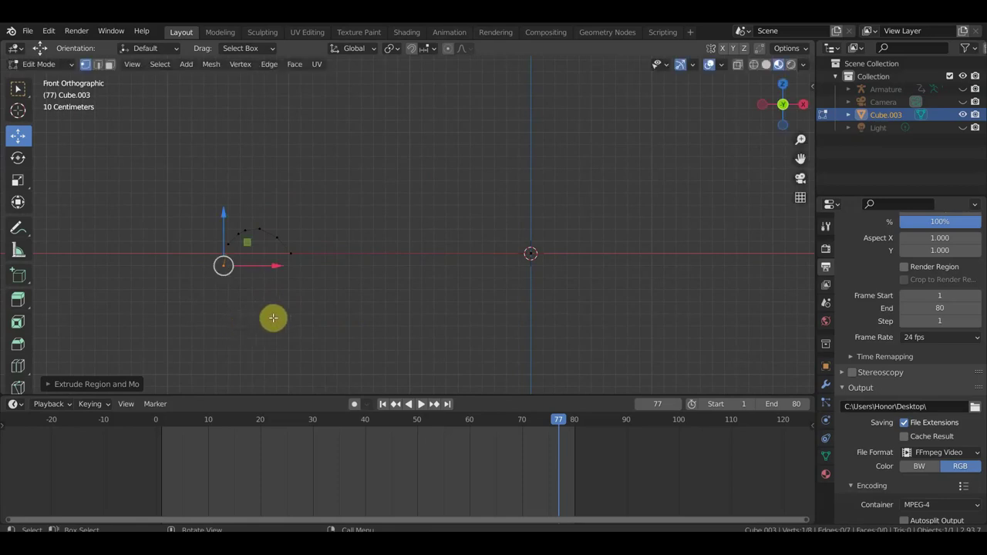
- Extrude a final vertex back near the centre, forming the long flat tail
key(e)
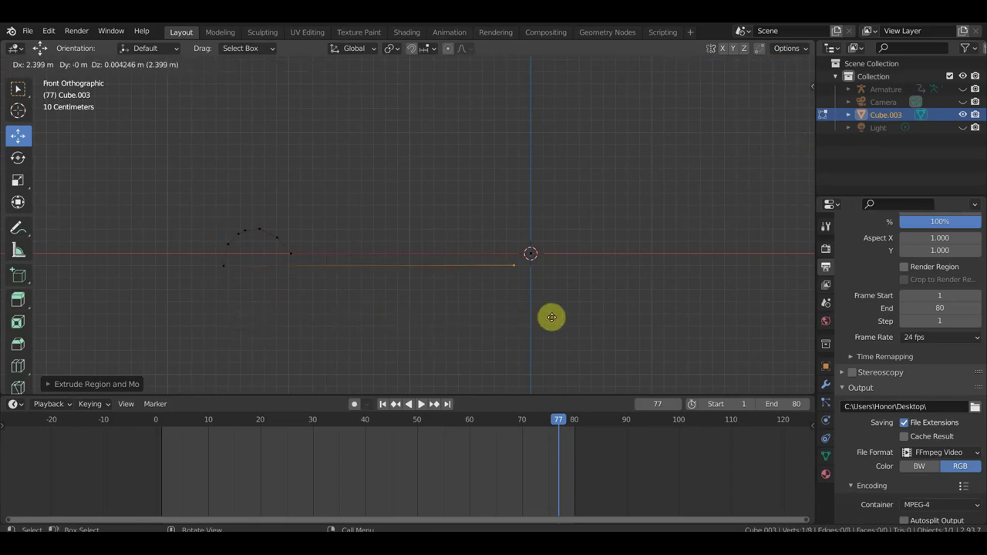
click(580, 315)
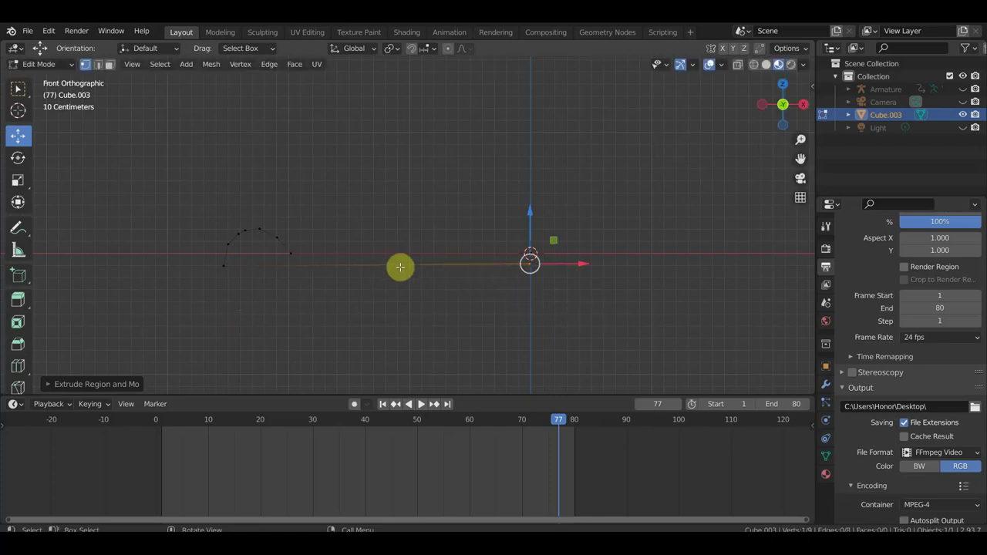
middle_drag(540, 275, 543, 352)
- Select all profile vertices and switch to the Spin tool, viewing from near top-down
drag(598, 329, 176, 176)
mouse_move(341, 217)
middle_down()
mouse_move(352, 163)
mouse_move(340, 166)
middle_up()
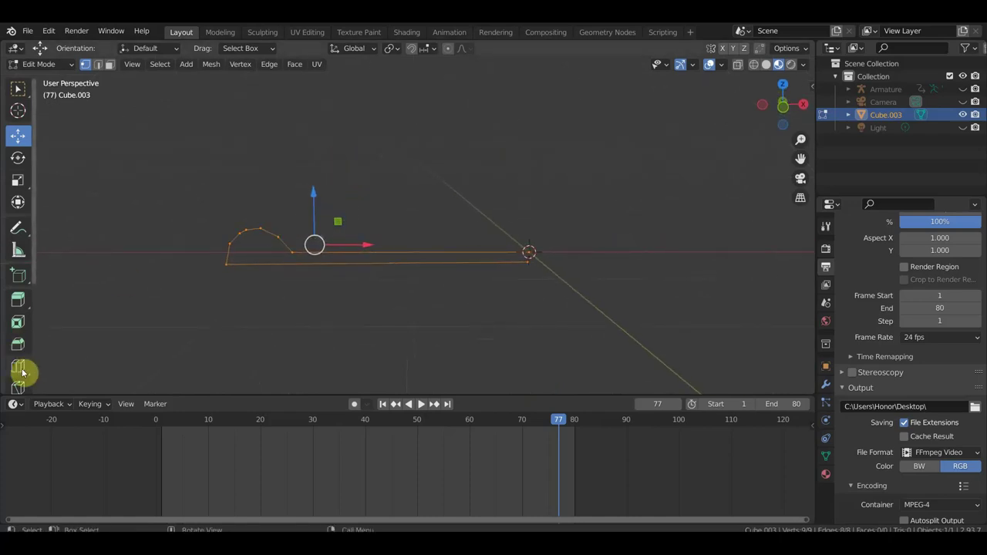
scroll(21, 351, down, 3)
scroll(23, 339, down, 1)
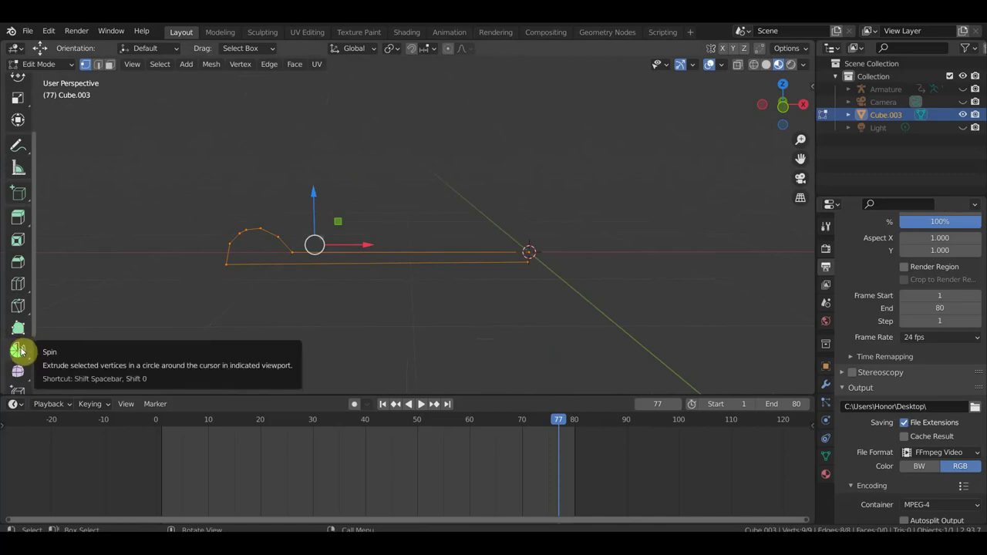
click(18, 350)
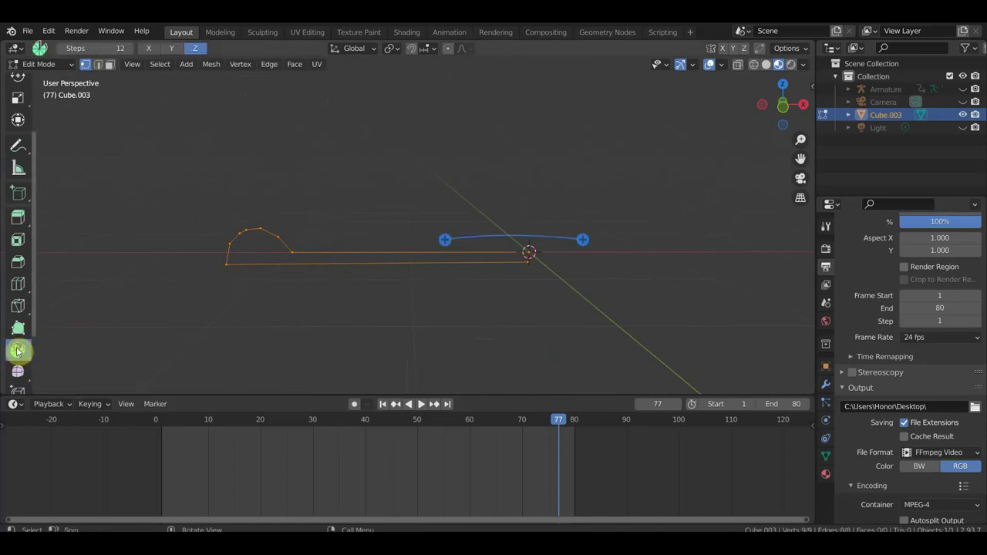
mouse_move(397, 276)
middle_down()
mouse_move(392, 342)
mouse_move(400, 64)
middle_up()
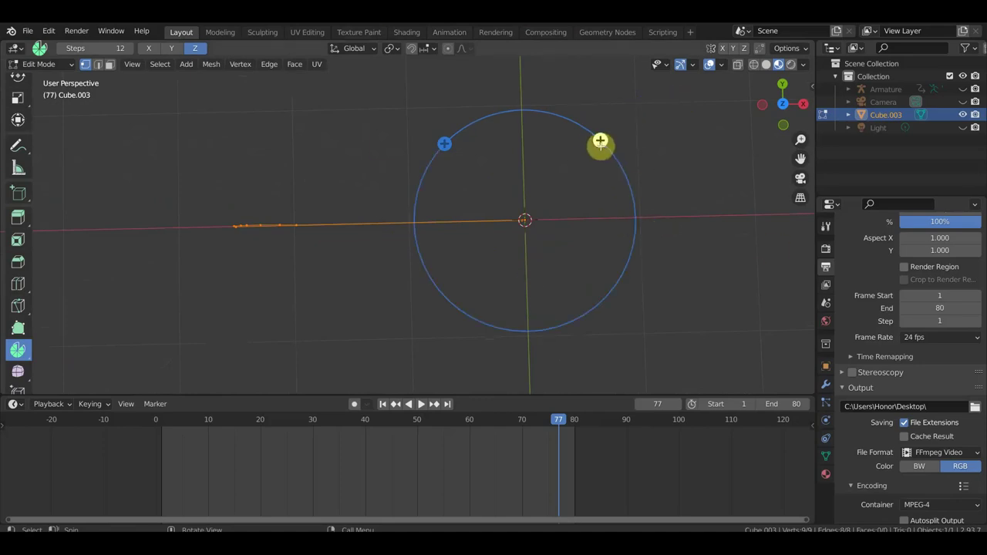
- Deselect the vertices, return to Object Mode and select the profile object
click(43, 64)
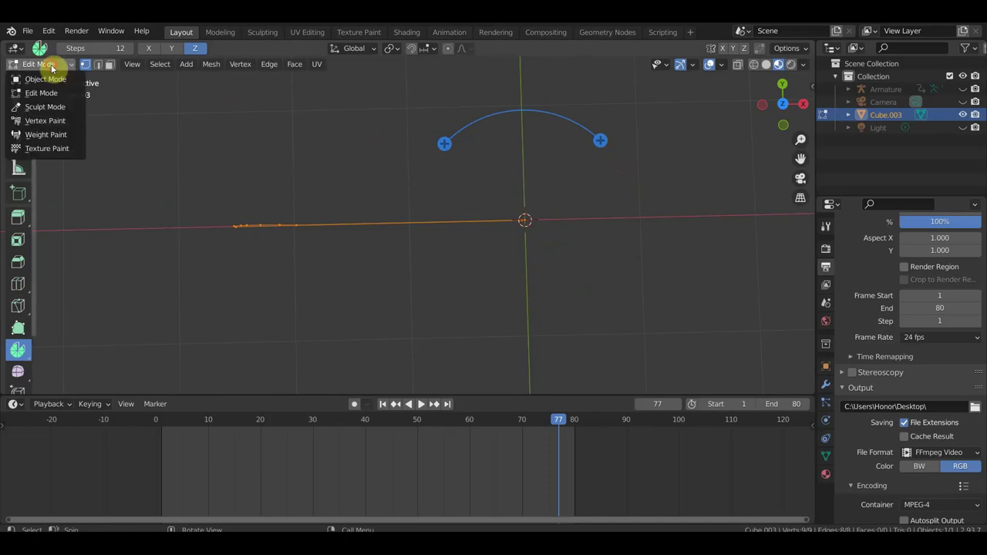
key(alt+a)
click(48, 65)
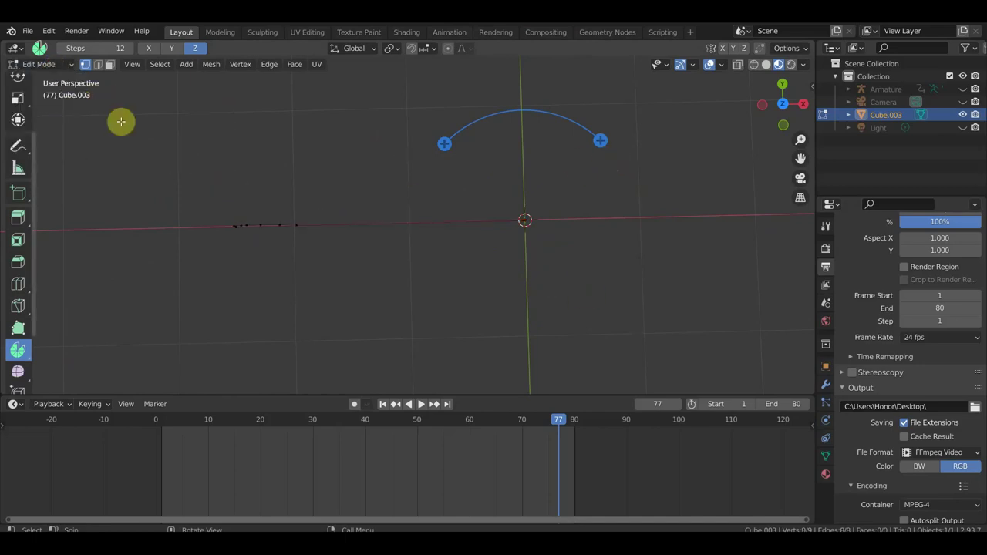
click(46, 64)
click(46, 80)
drag(418, 237, 149, 157)
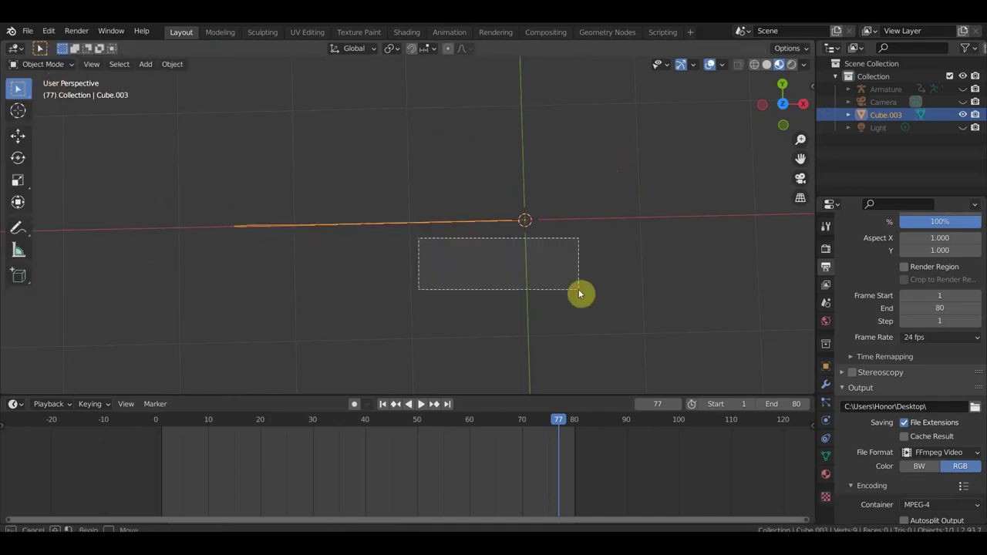
- Delete Cube.003 and return to a front orthographic view of the clock
key(Delete)
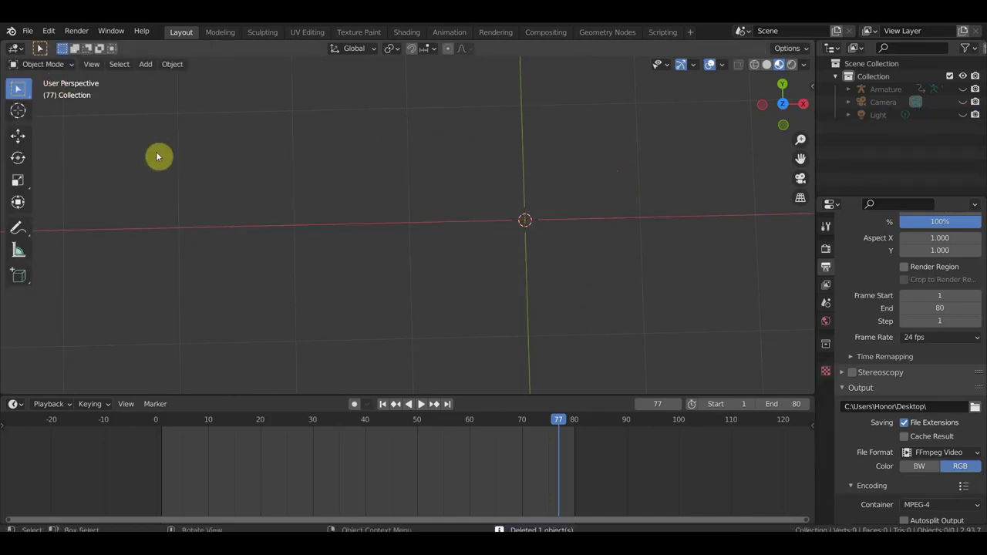
mouse_move(236, 141)
middle_down()
mouse_move(441, 278)
mouse_move(419, 208)
mouse_move(379, 176)
mouse_move(463, 154)
middle_up()
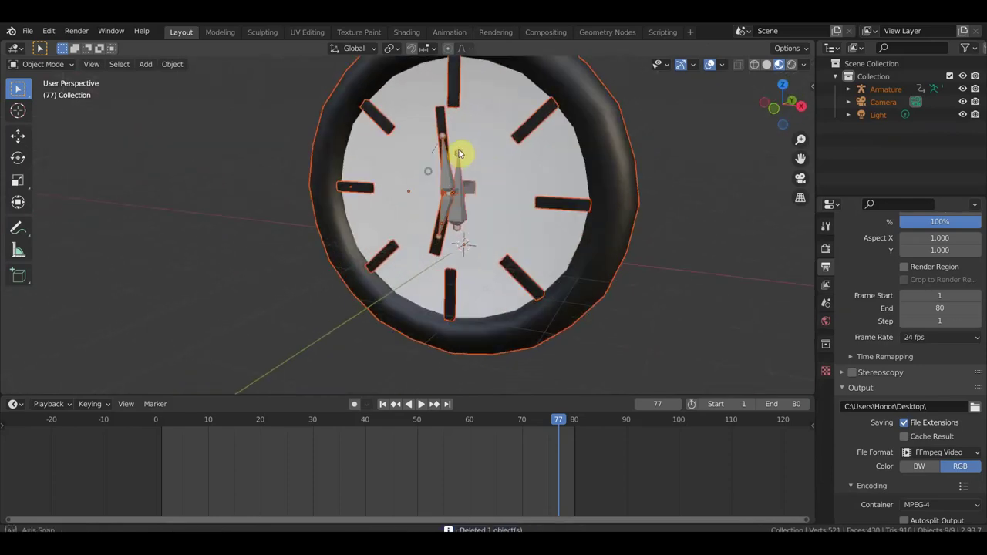
mouse_move(551, 132)
middle_down()
mouse_move(593, 133)
mouse_move(504, 207)
middle_up()
key(KP_1)
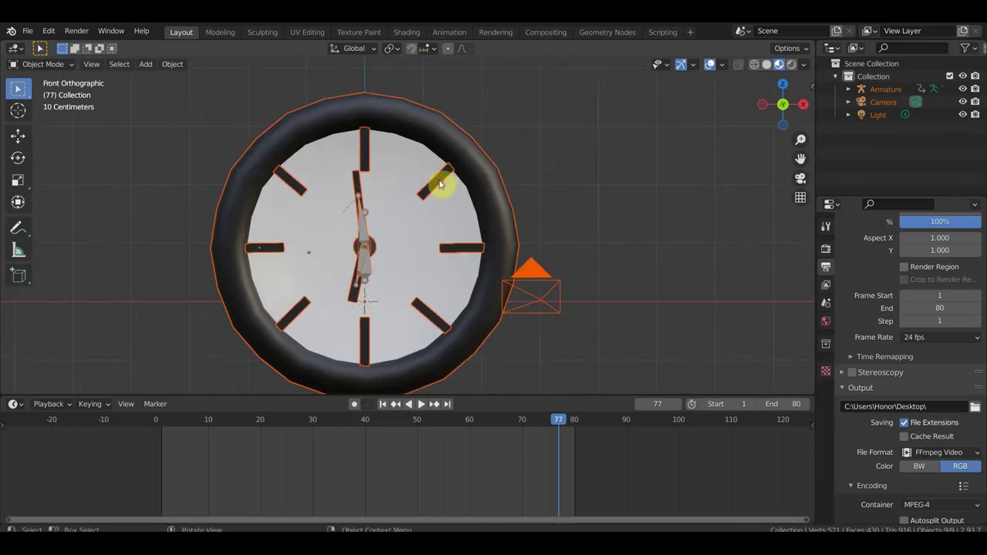
- Inspect the clock parts by selecting tick marks, armature, disc, centre pin and both hands
click(440, 183)
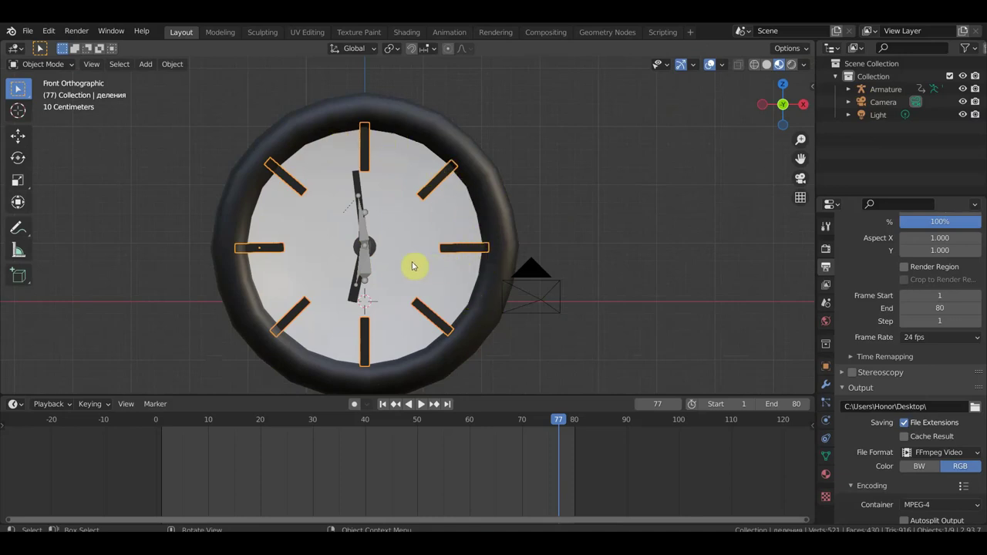
click(361, 239)
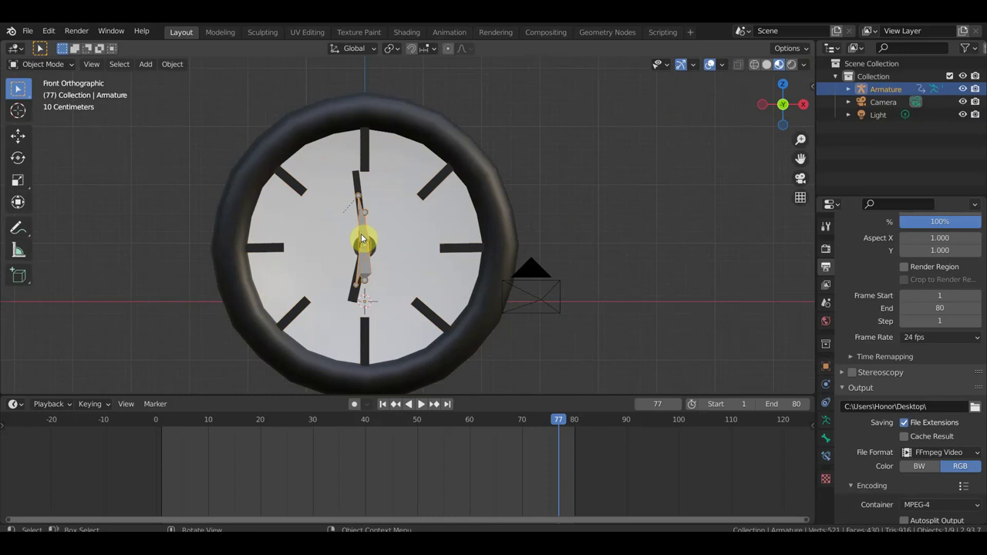
scroll(414, 252, up, 4)
mouse_move(414, 252)
shift+middle_down()
mouse_move(471, 209)
mouse_move(536, 218)
shift+middle_up()
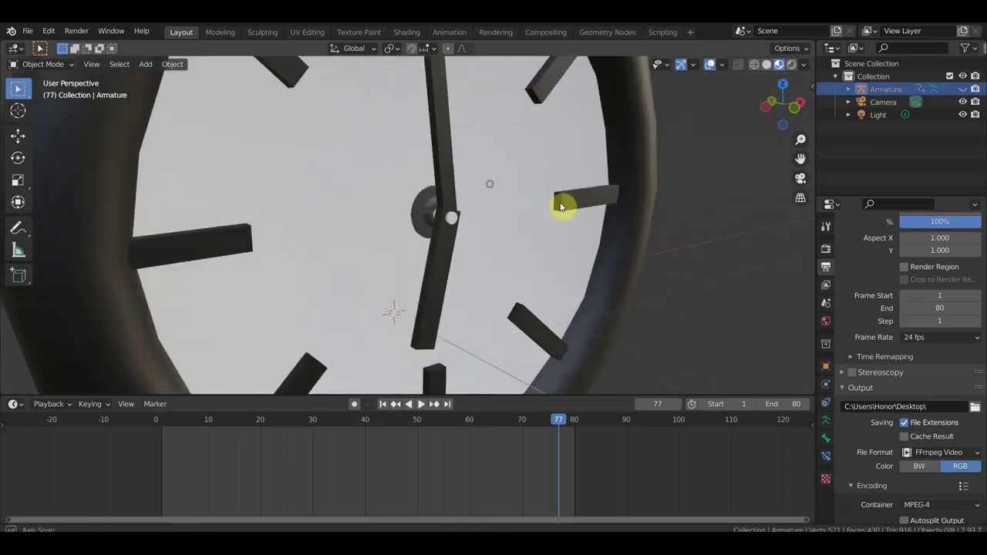
click(504, 195)
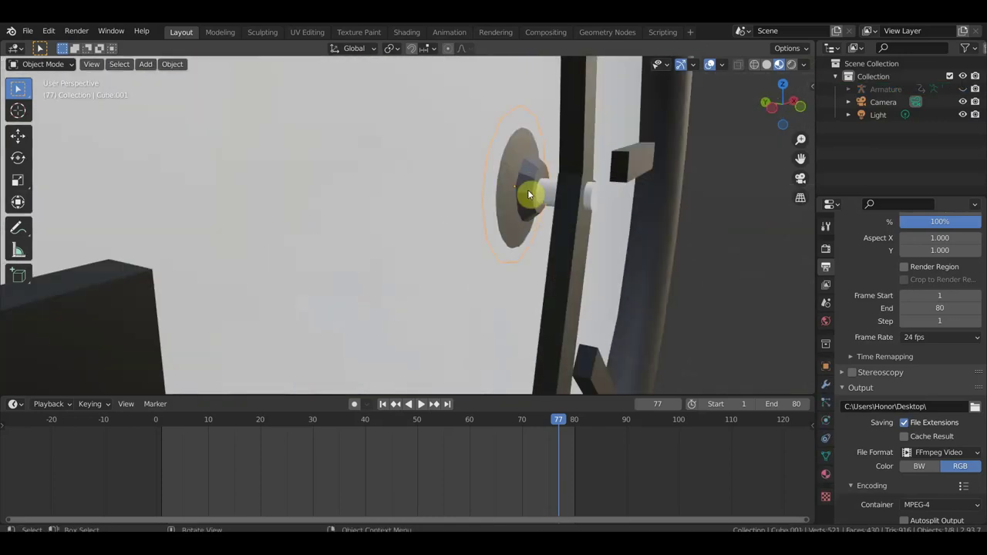
middle_drag(531, 199, 533, 200)
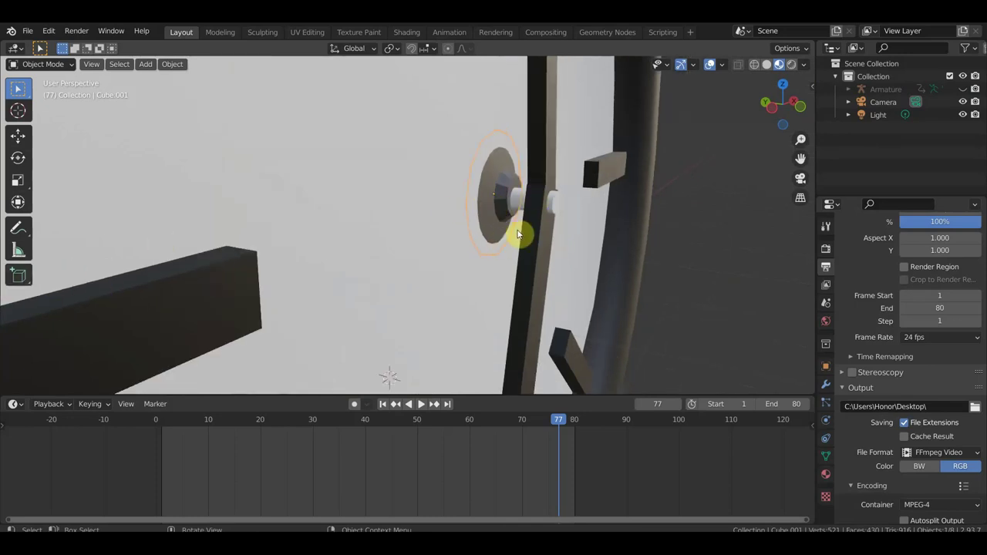
click(558, 208)
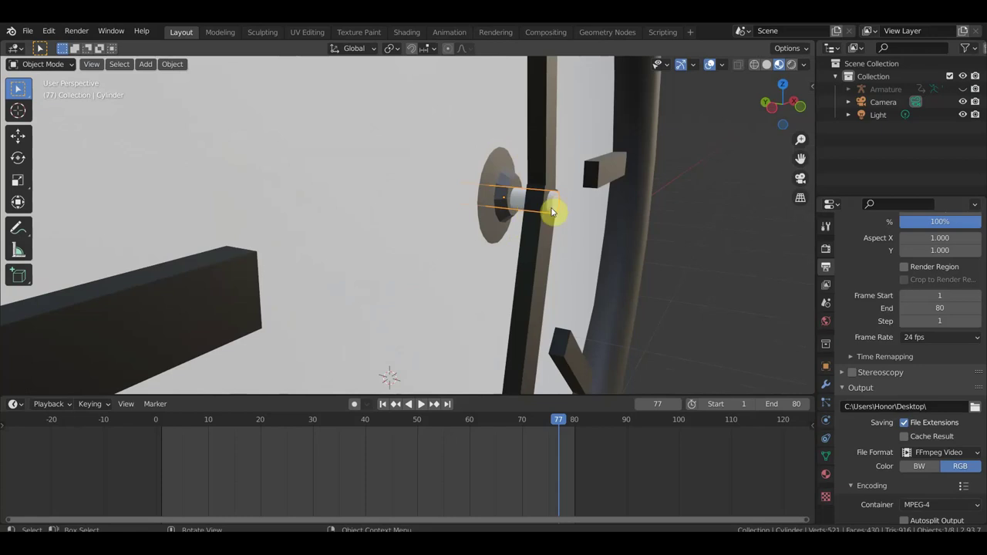
scroll(546, 210, down, 4)
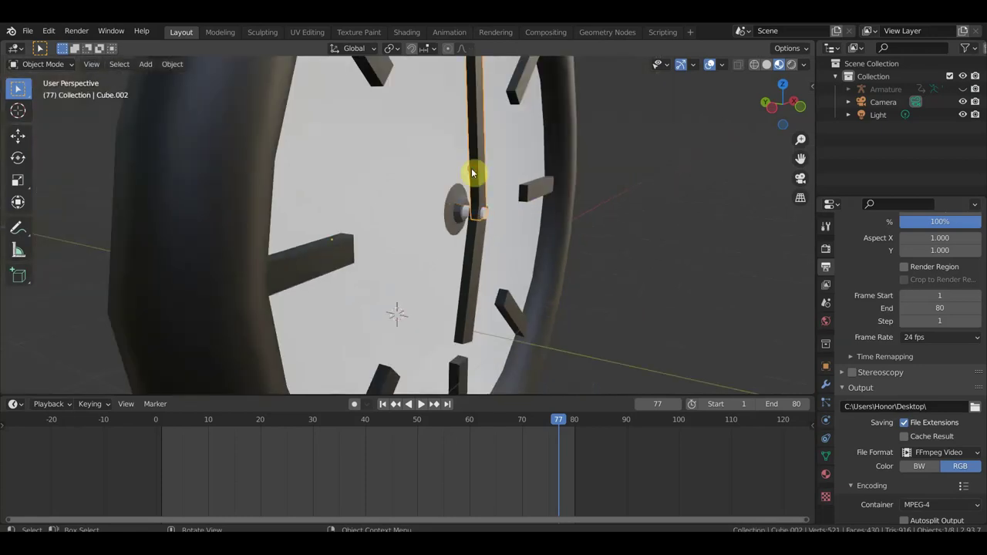
click(472, 270)
middle_drag(524, 265, 409, 245)
scroll(451, 224, down, 3)
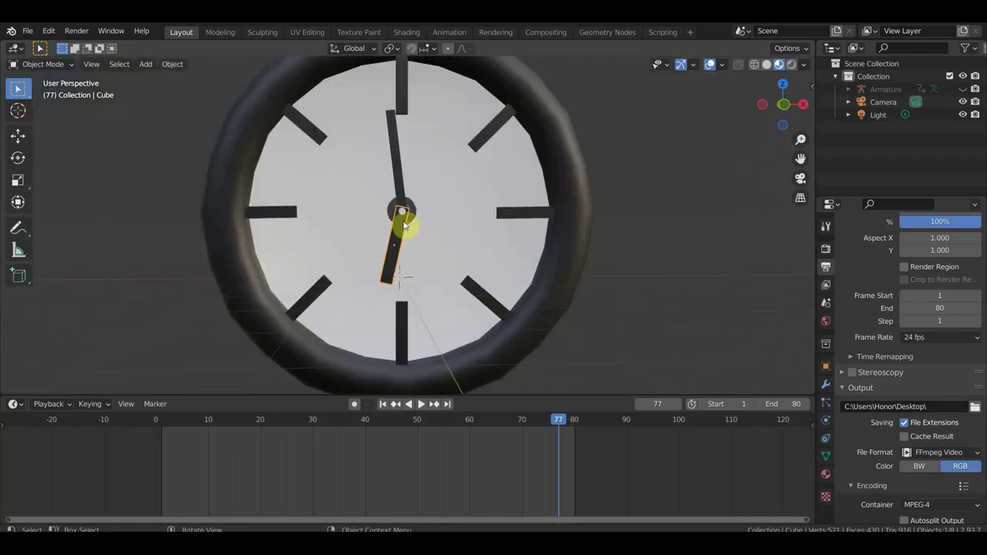
click(400, 175)
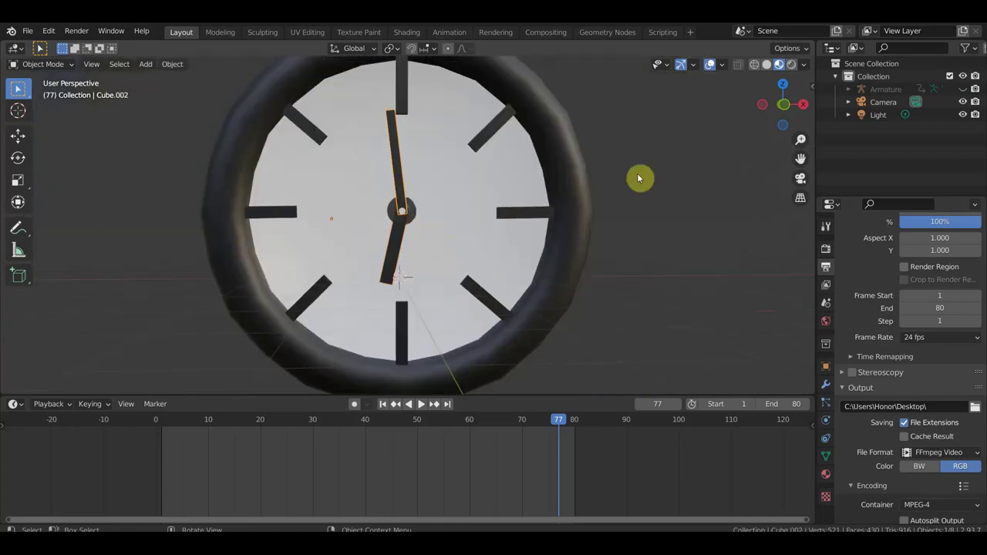
- Unhide the armature with Alt+H and select it
key(alt+h)
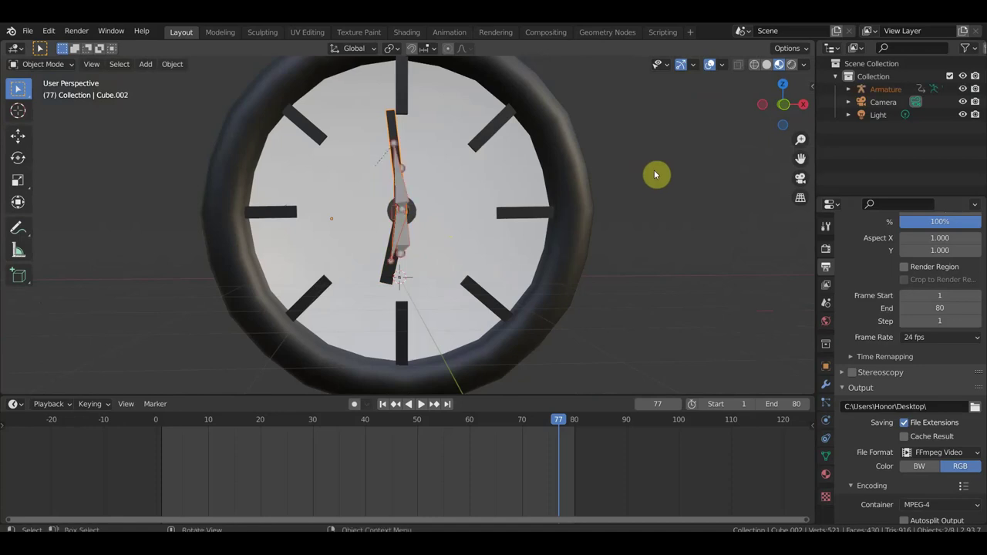
click(403, 231)
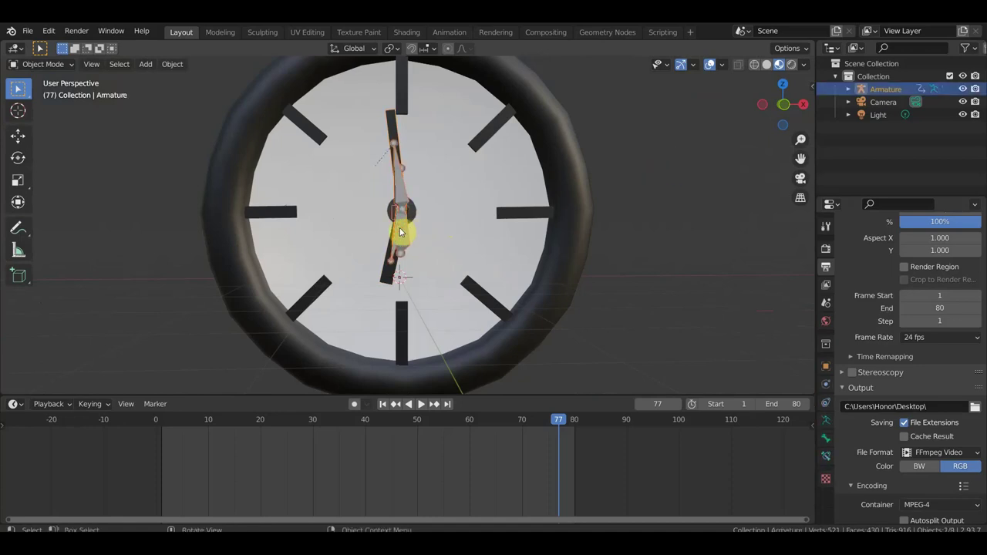
click(42, 64)
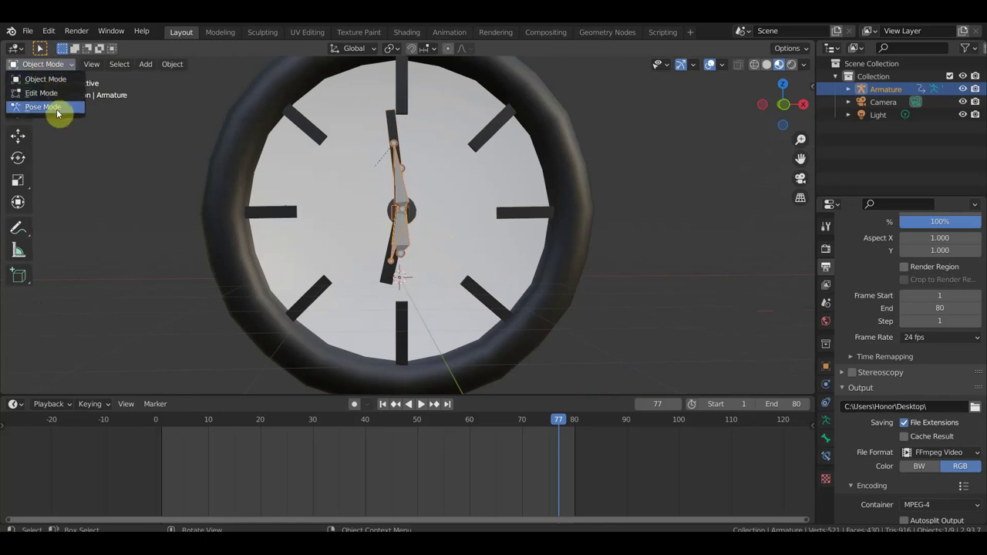
- In Pose Mode, rotate the shorter hand's bone with overlays hidden
click(56, 113)
click(401, 229)
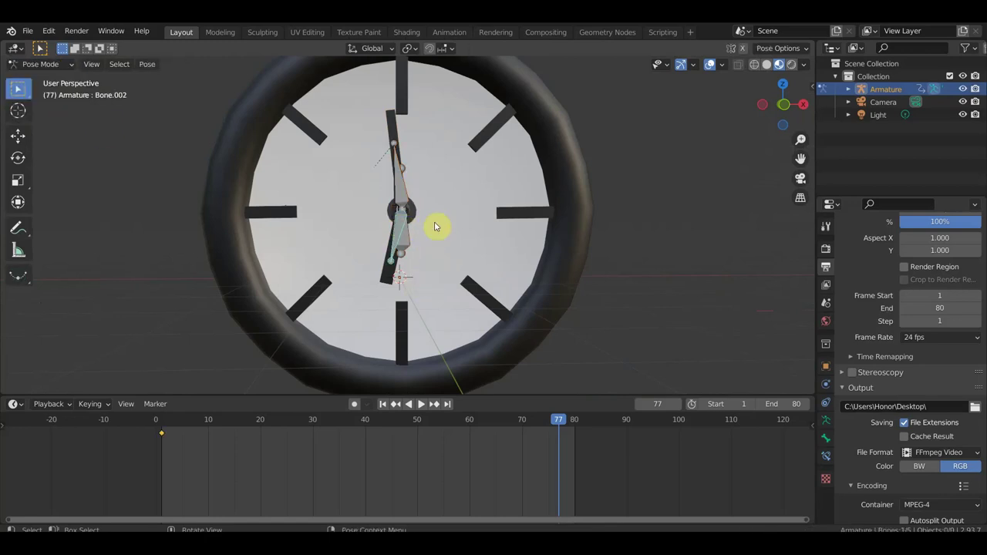
click(710, 64)
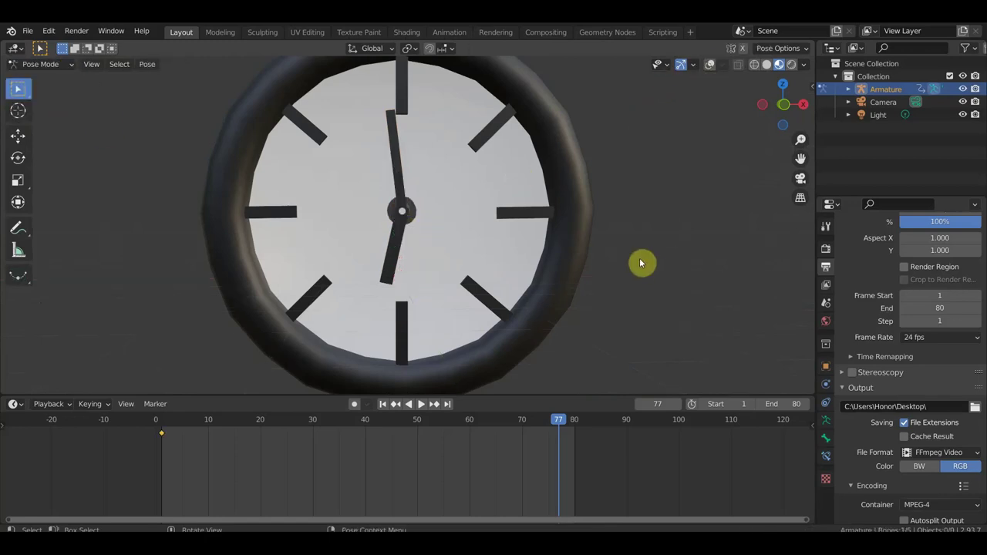
key(r)
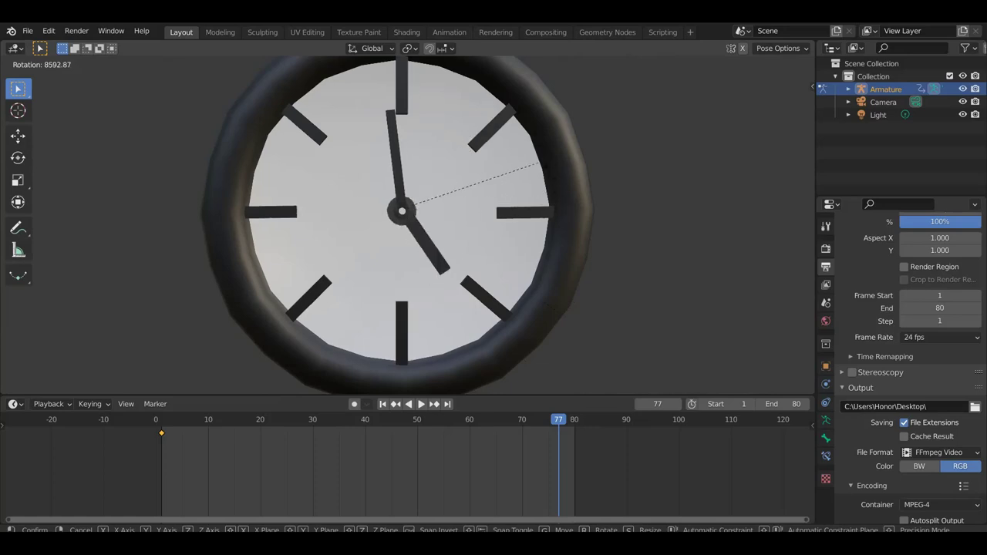
click(443, 244)
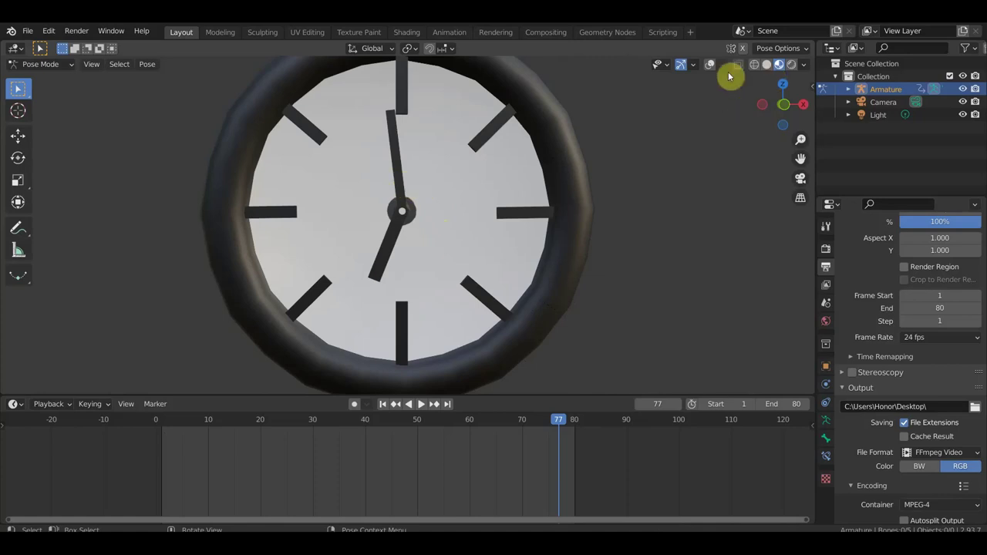
- Rotate the minute hand bone so it points between the 1 and 2 o'clock marks
click(709, 64)
click(409, 193)
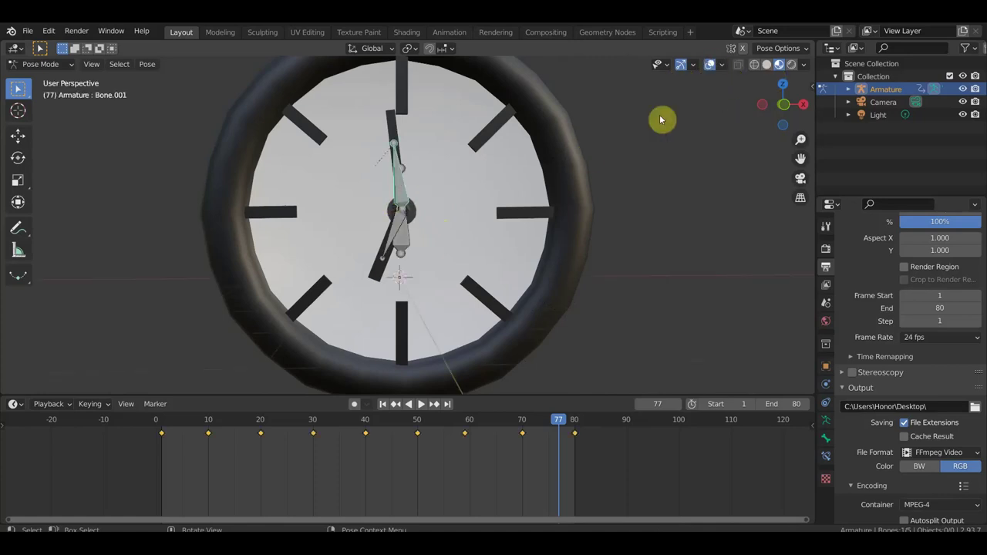
click(711, 66)
key(r)
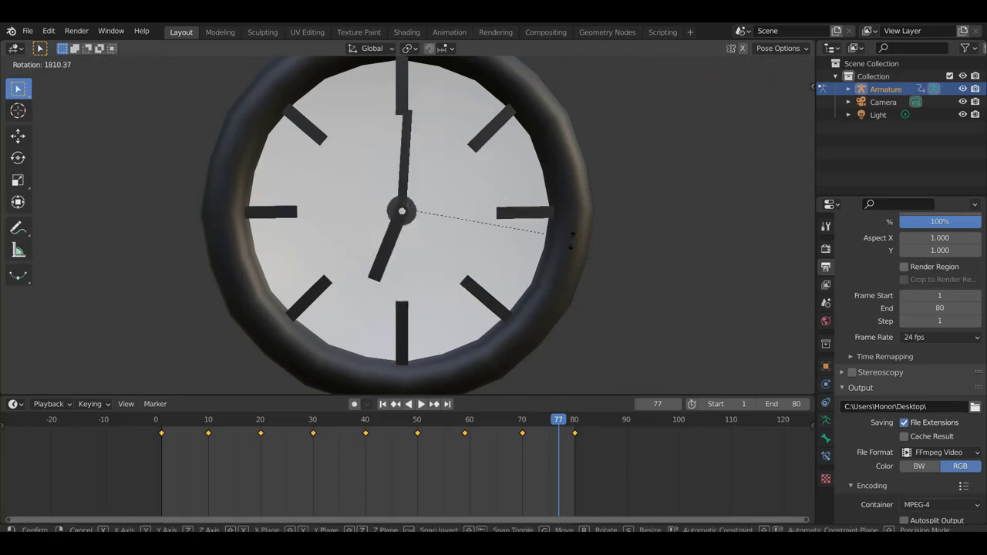
click(451, 278)
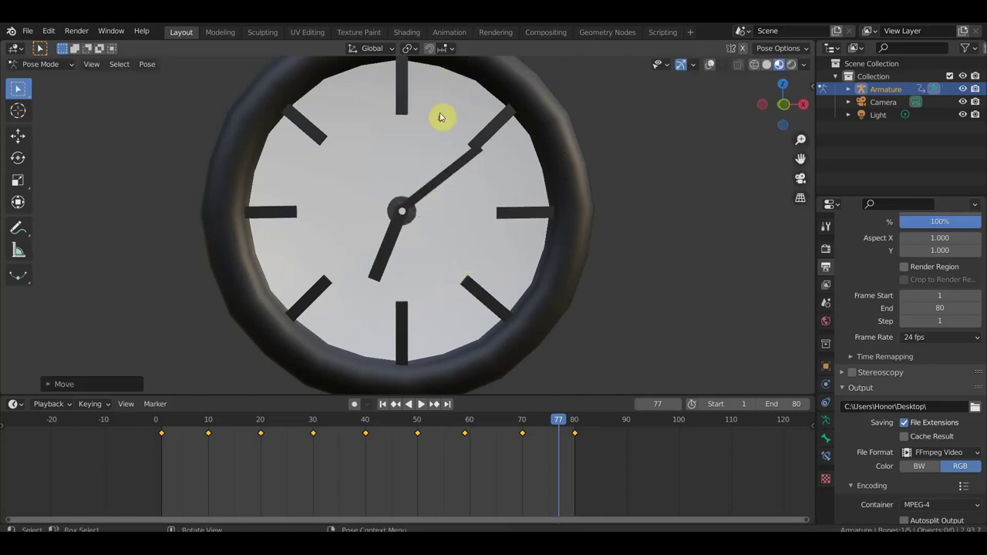
scroll(473, 71, down, 2)
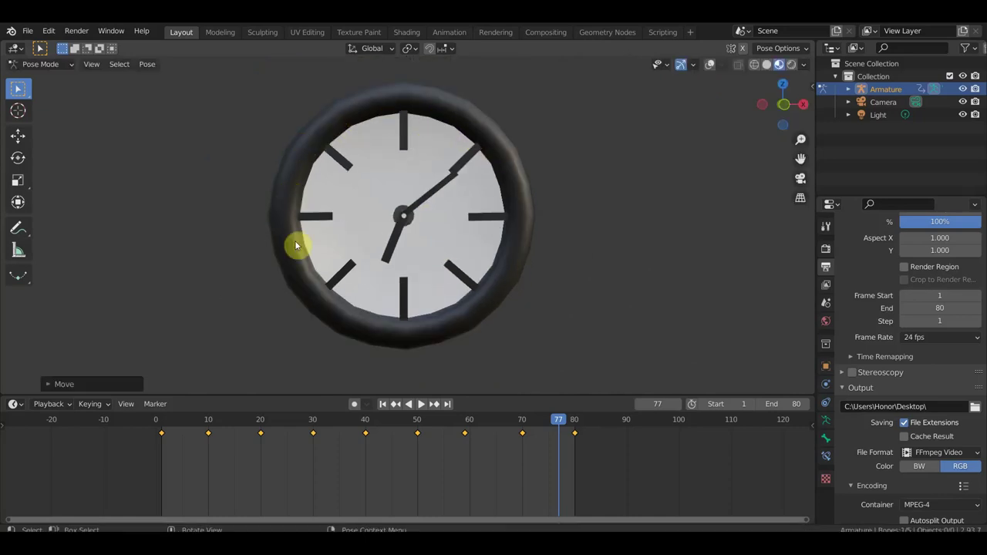
- Return to Object Mode and add a 32-vertex mesh circle
click(123, 65)
click(48, 65)
click(51, 76)
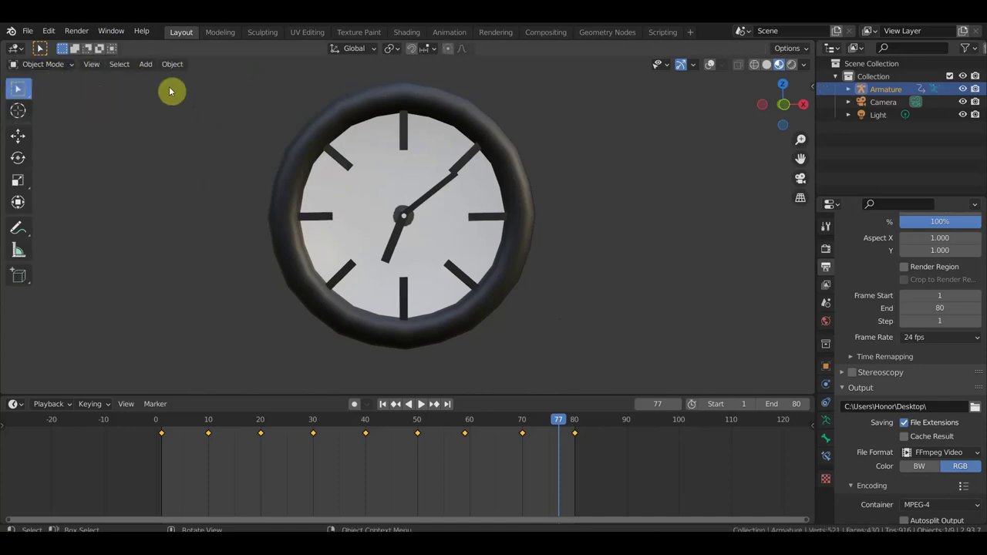
click(149, 67)
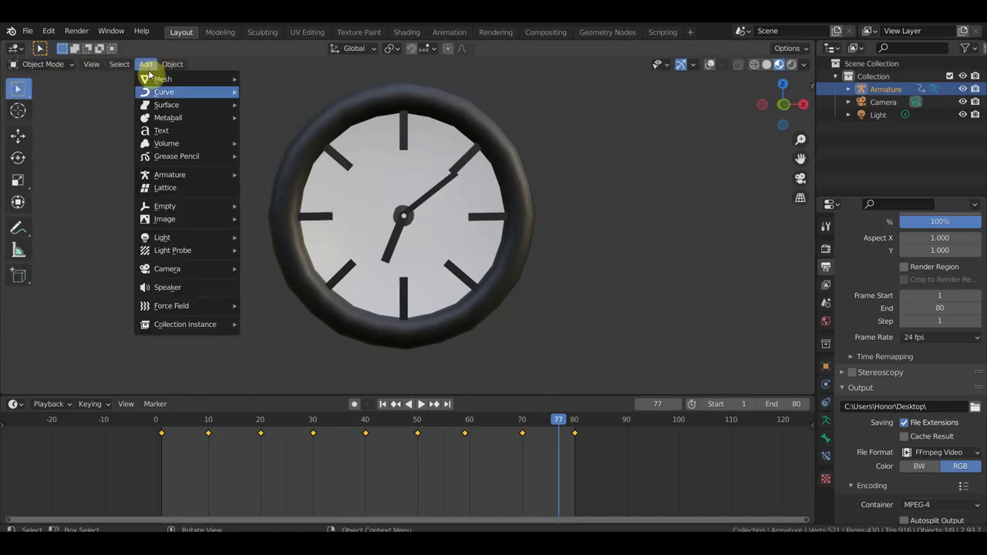
click(286, 105)
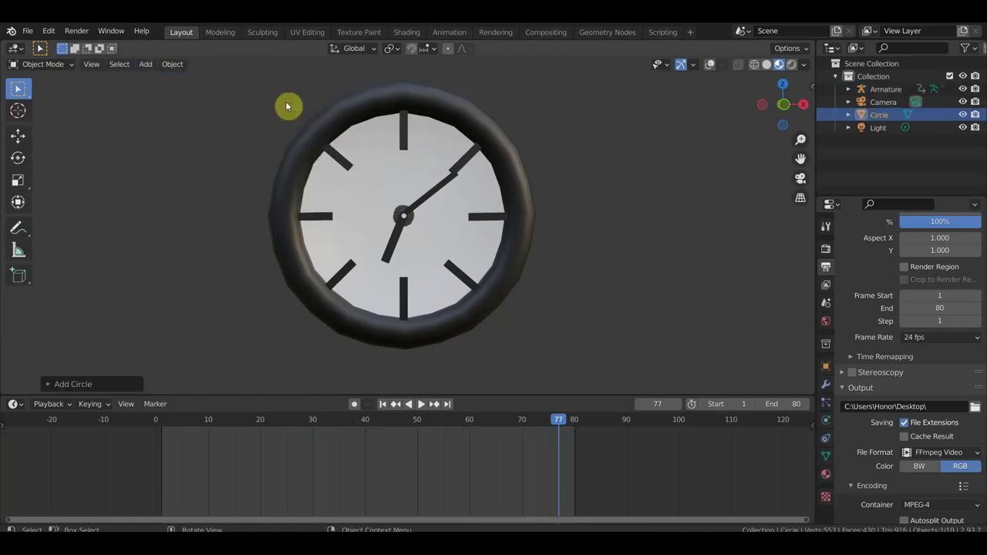
- Show overlays and move the new circle up and to the right of the clock
scroll(490, 197, down, 5)
scroll(538, 224, down, 4)
click(710, 64)
mouse_move(659, 192)
middle_down()
mouse_move(622, 324)
mouse_move(571, 300)
mouse_move(494, 342)
mouse_move(508, 316)
middle_up()
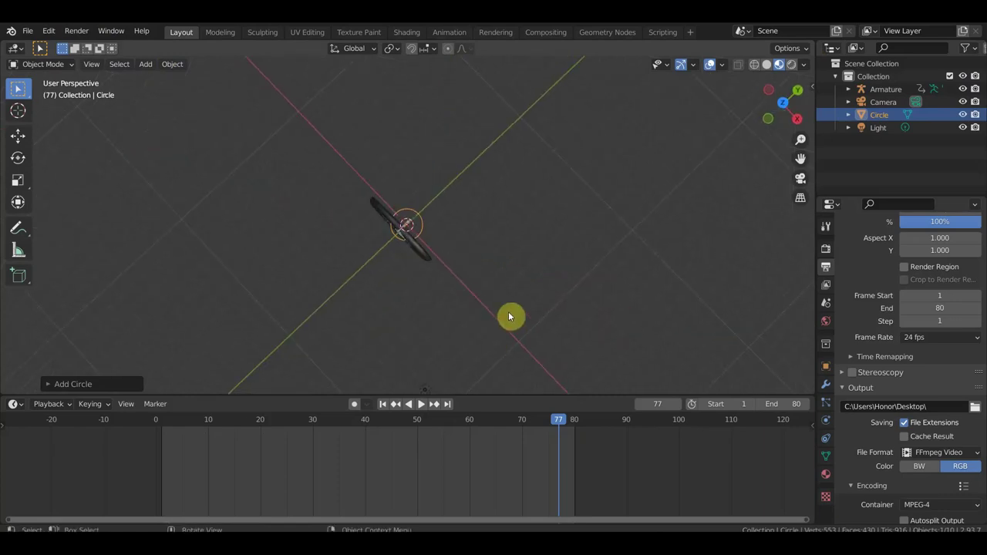
key(g)
click(580, 270)
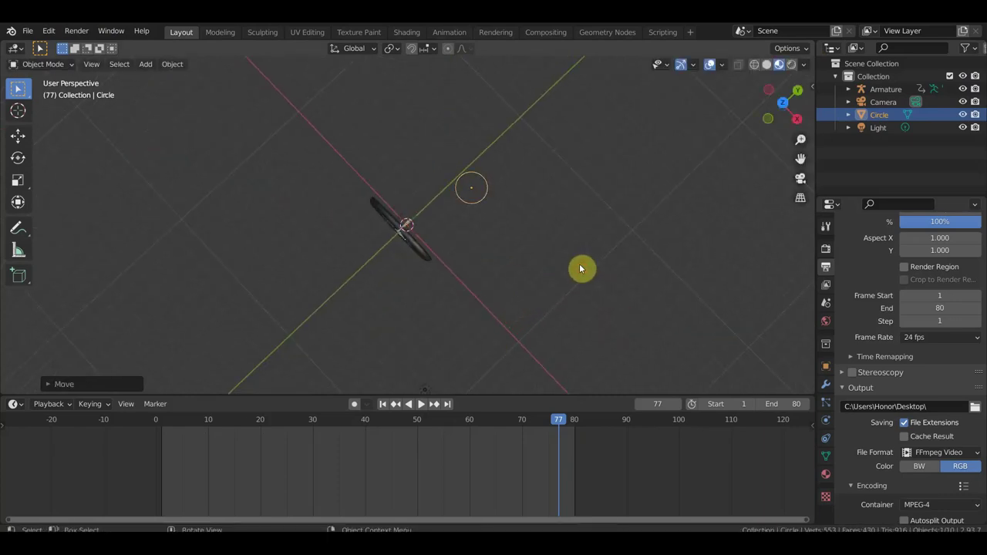
shift+middle_drag(690, 222, 563, 273)
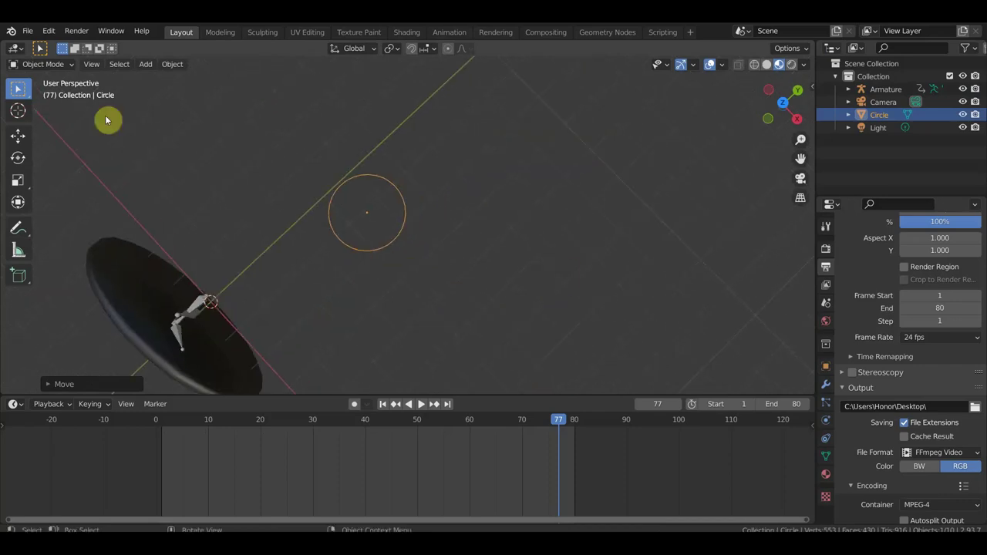
- In Edit Mode with Select Box, fill the circle with a single face
click(42, 64)
click(42, 93)
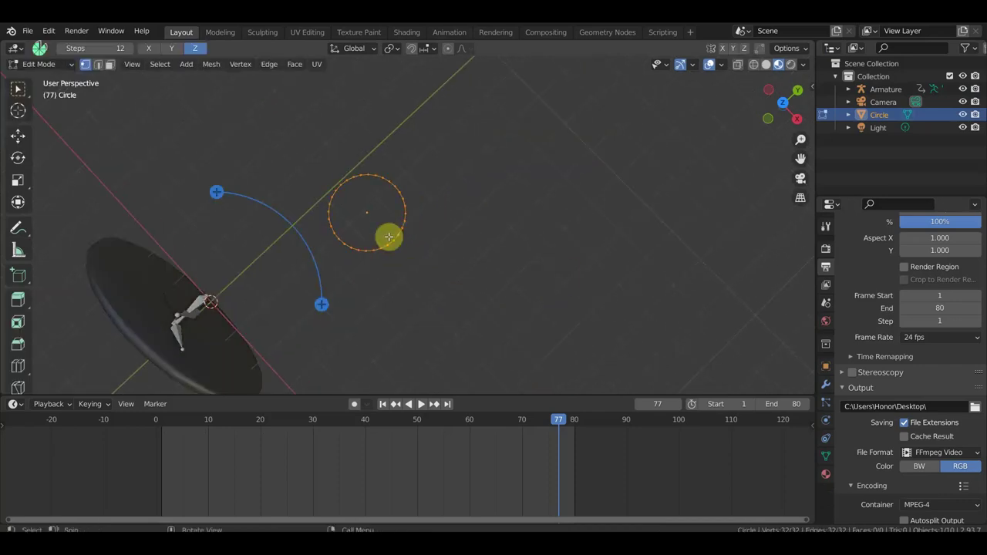
click(18, 89)
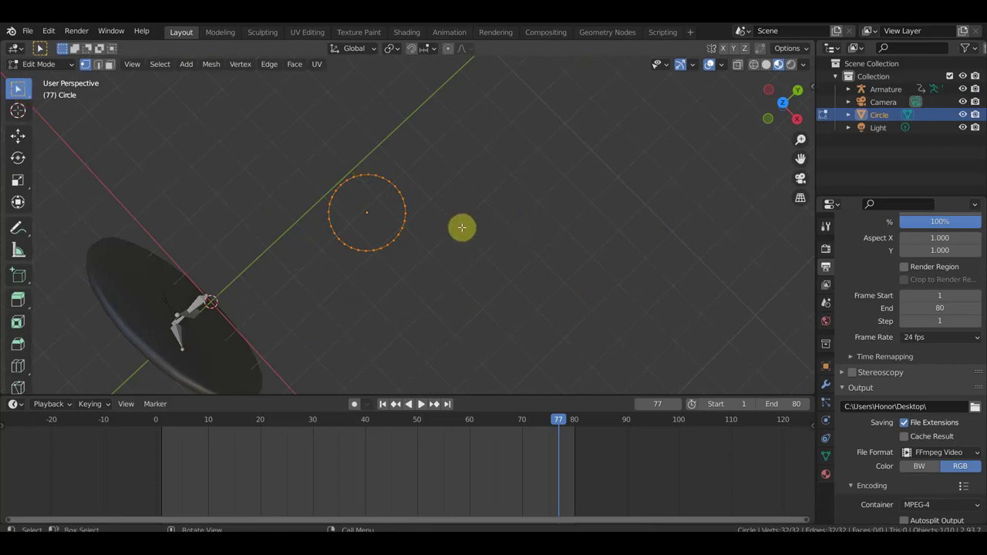
key(f)
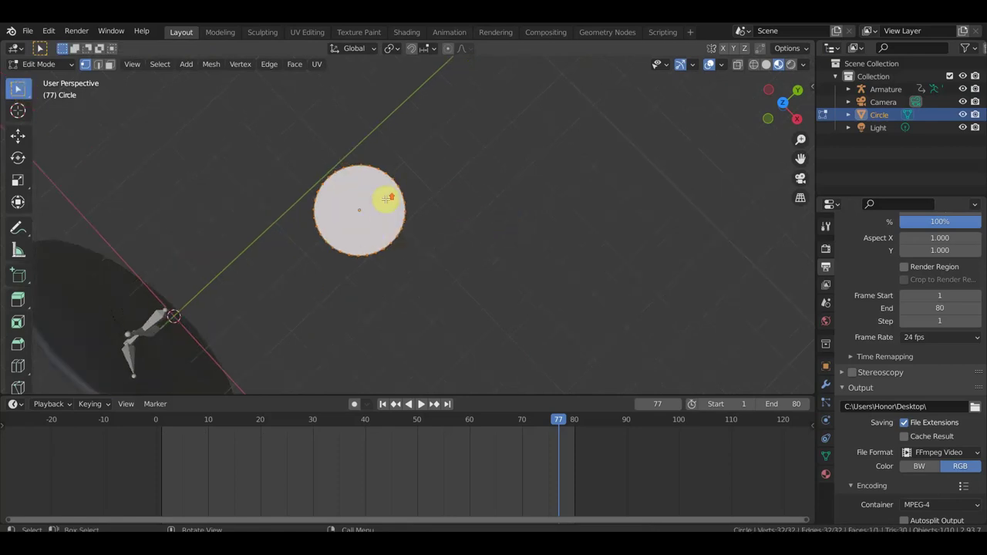
- Orbit to inspect the filled disc edge-on and the clock face at an angle
scroll(333, 193, up, 5)
shift+middle_drag(364, 217, 339, 200)
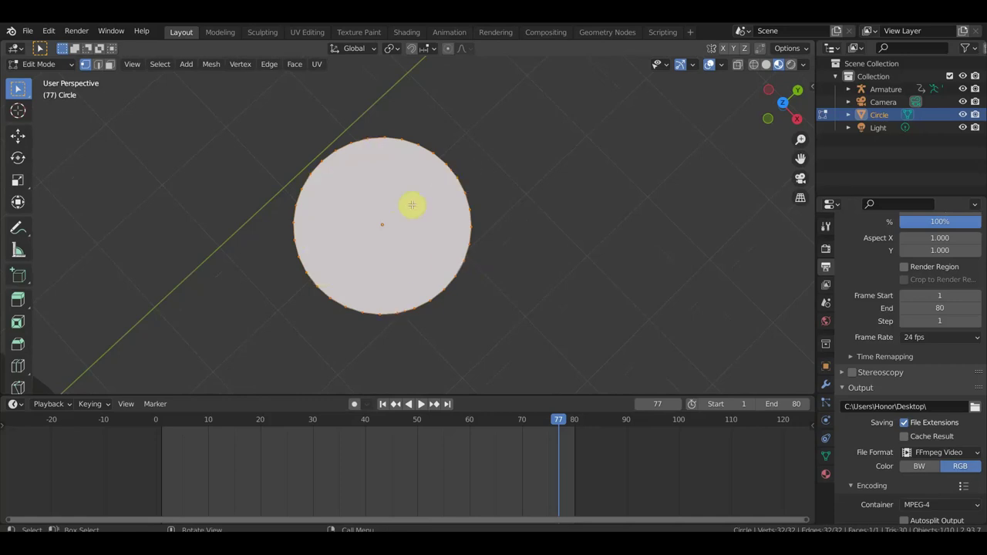
mouse_move(426, 192)
middle_down()
mouse_move(527, 178)
mouse_move(494, 92)
mouse_move(448, 256)
middle_up()
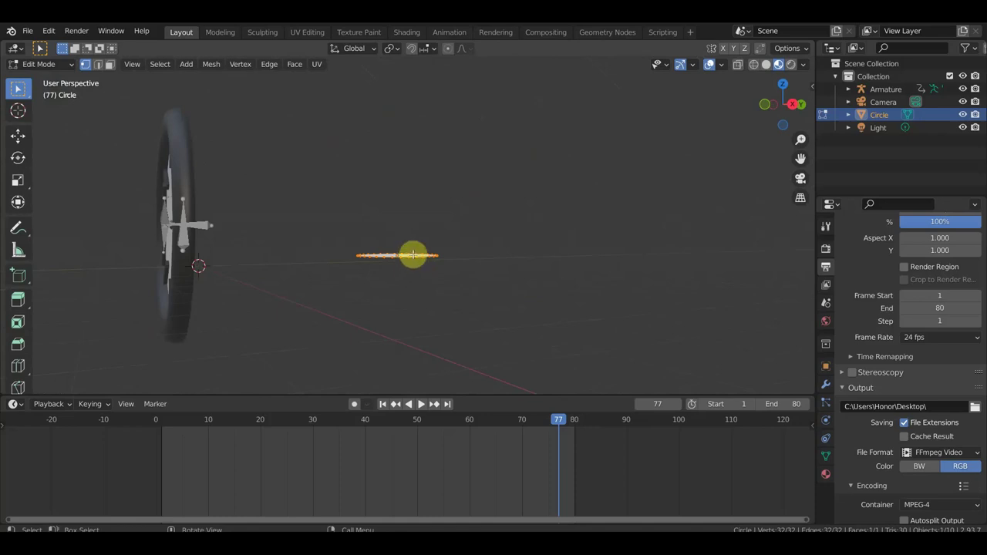
middle_drag(226, 217, 305, 218)
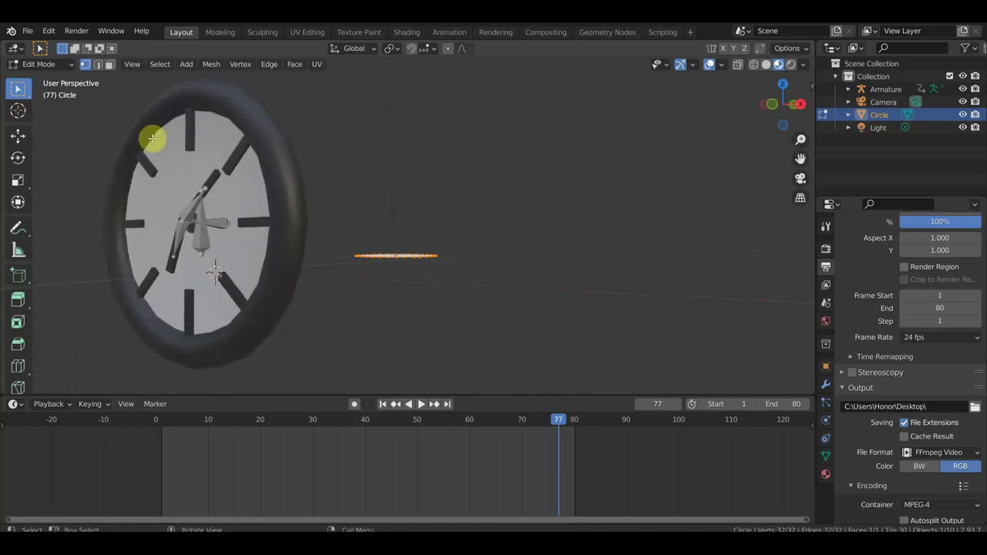
middle_drag(239, 194, 330, 214)
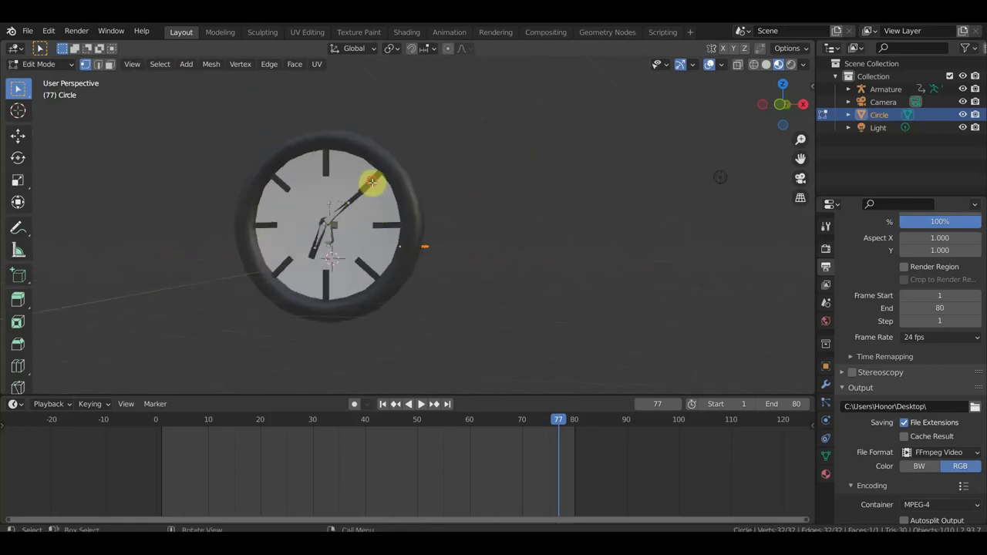
click(45, 65)
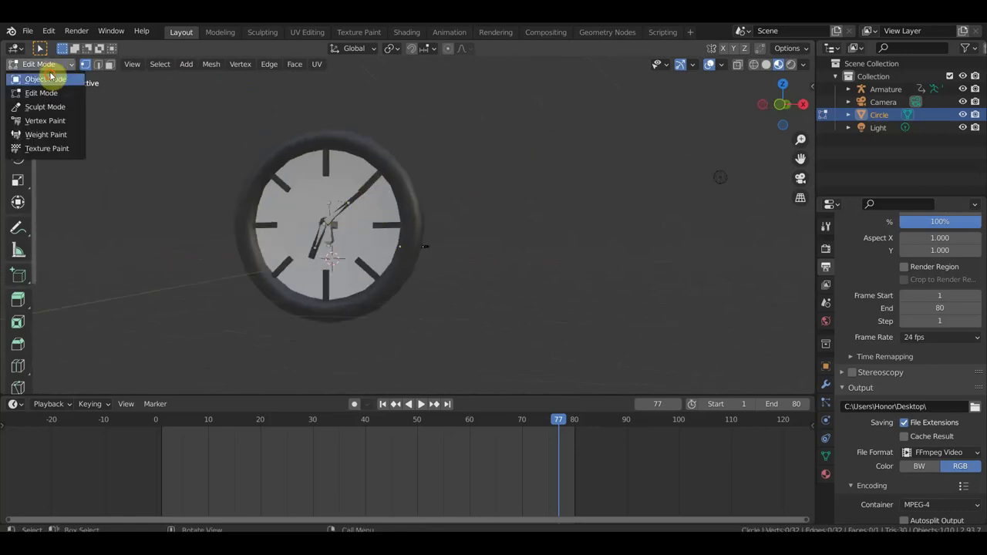
- Delete the деления tick-marks object in Object Mode and view the clock from the front
click(46, 75)
click(371, 186)
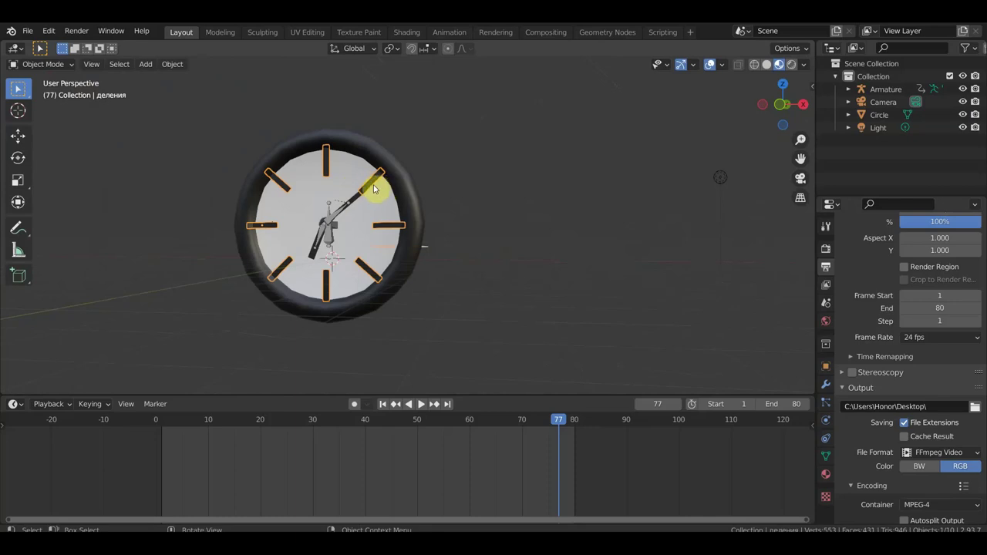
key(Delete)
scroll(298, 184, up, 2)
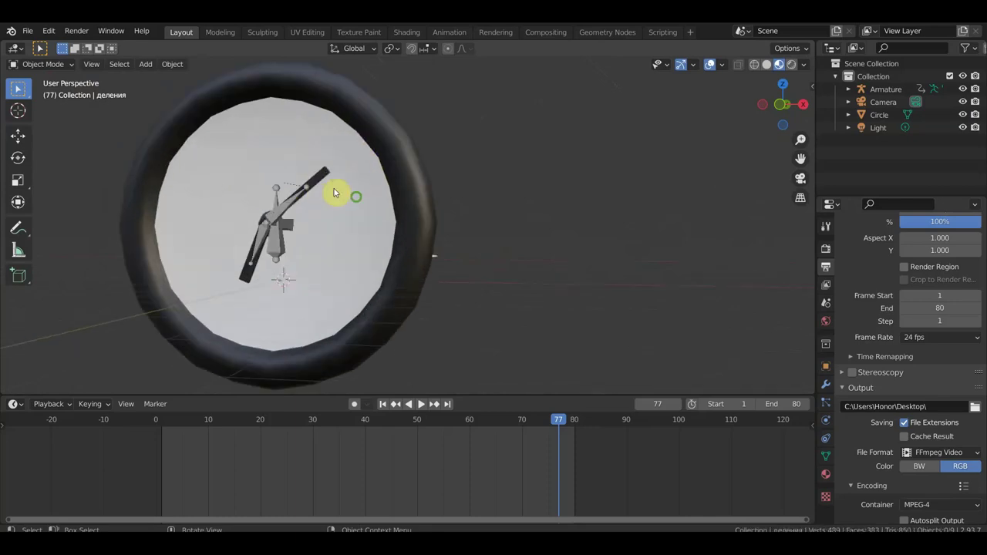
scroll(337, 192, up, 1)
scroll(379, 178, down, 2)
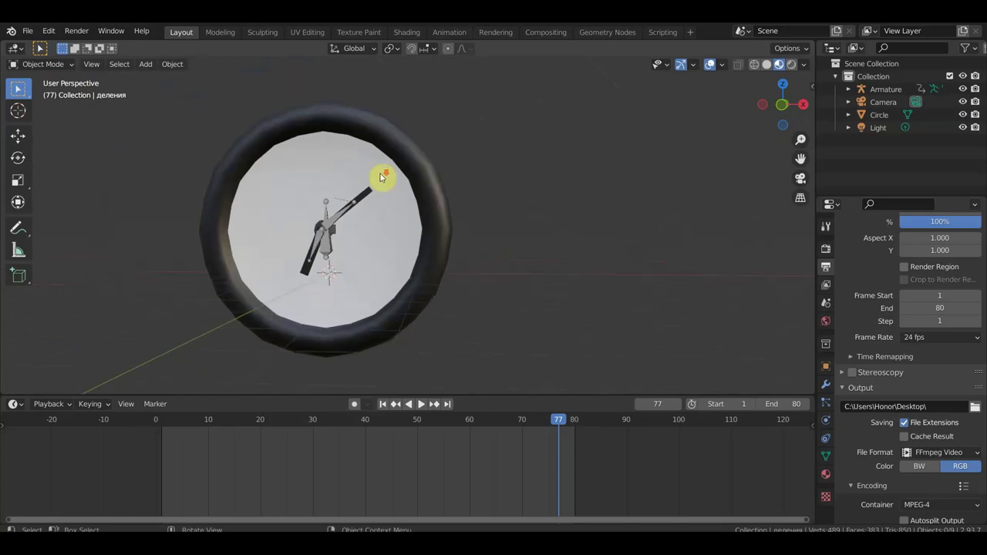
scroll(379, 178, down, 1)
key(KP_1)
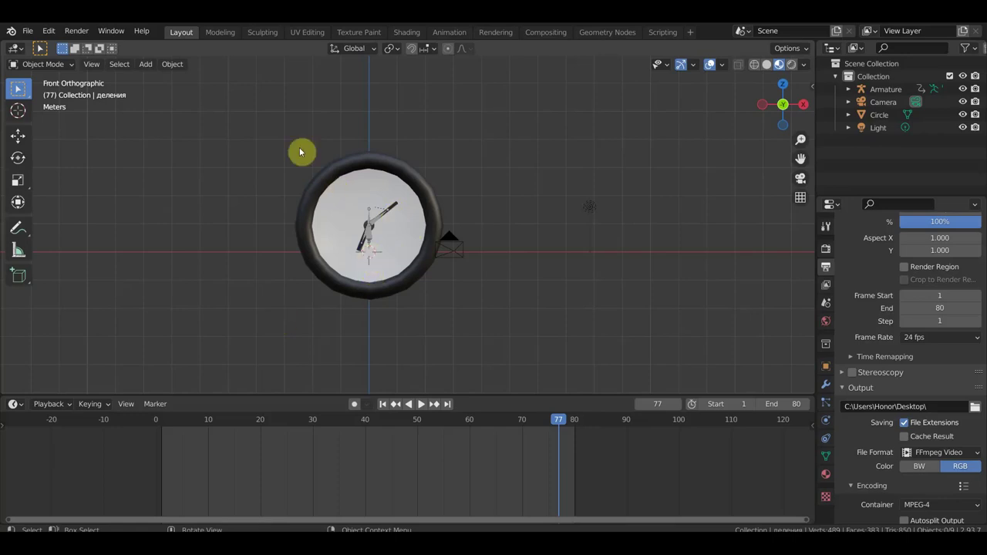
click(465, 249)
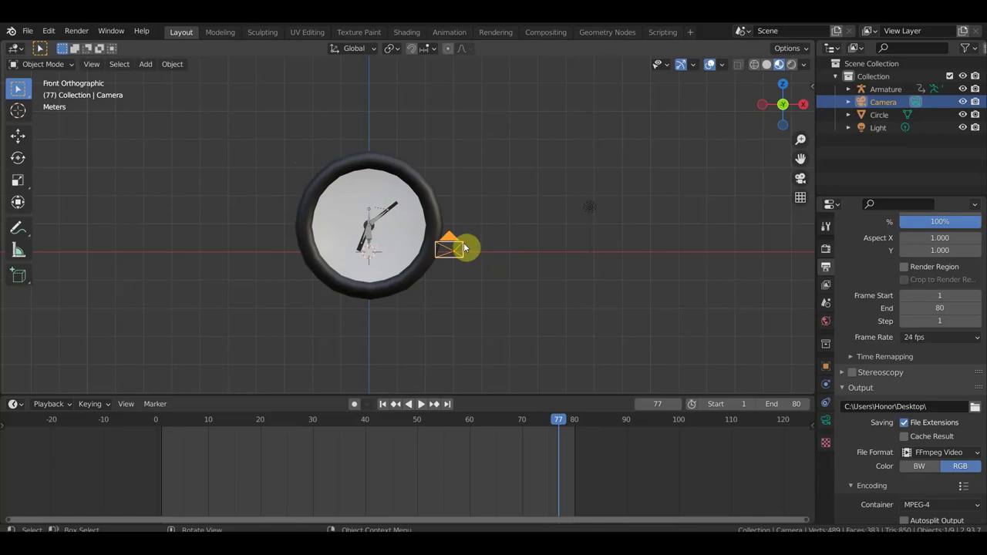
scroll(333, 225, down, 2)
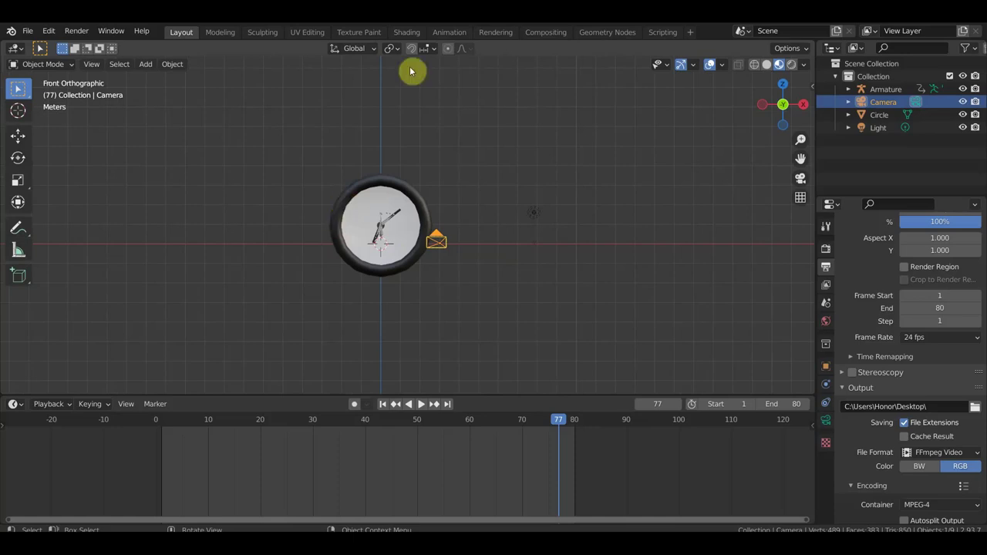
scroll(445, 198, up, 1)
scroll(445, 199, up, 4)
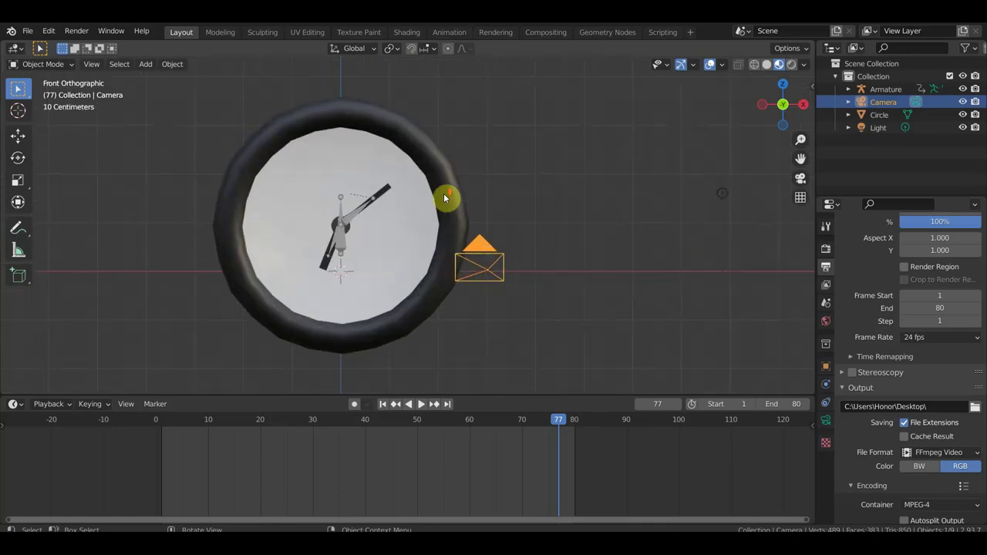
middle_drag(442, 199, 496, 205)
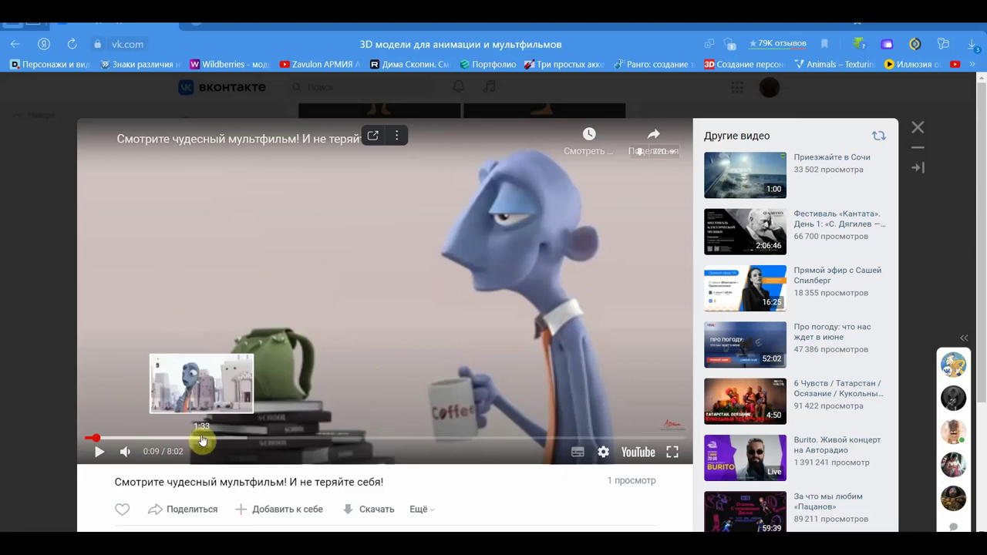
mouse_move(386, 294)
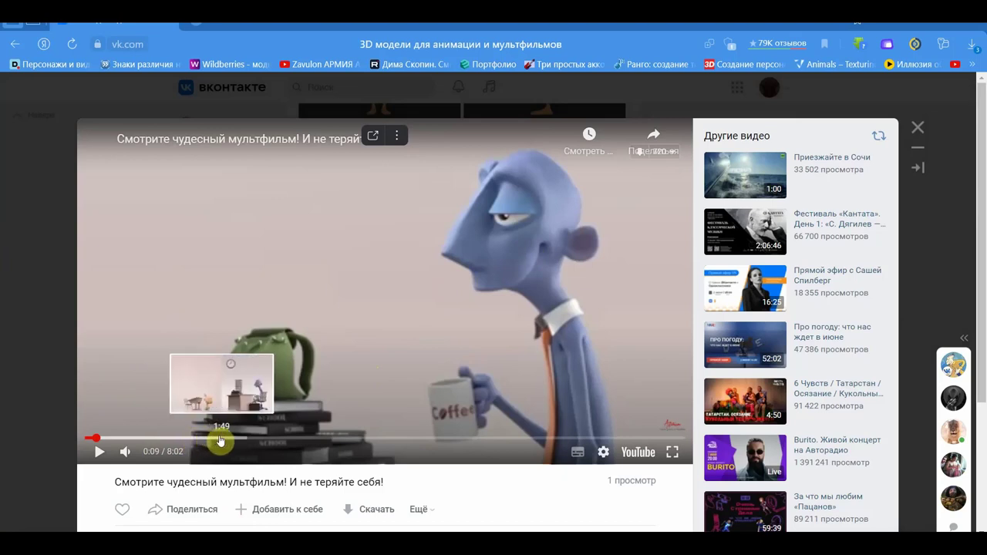
- Seek the cartoon to 1:50, where the clock hangs on the office wall
click(224, 440)
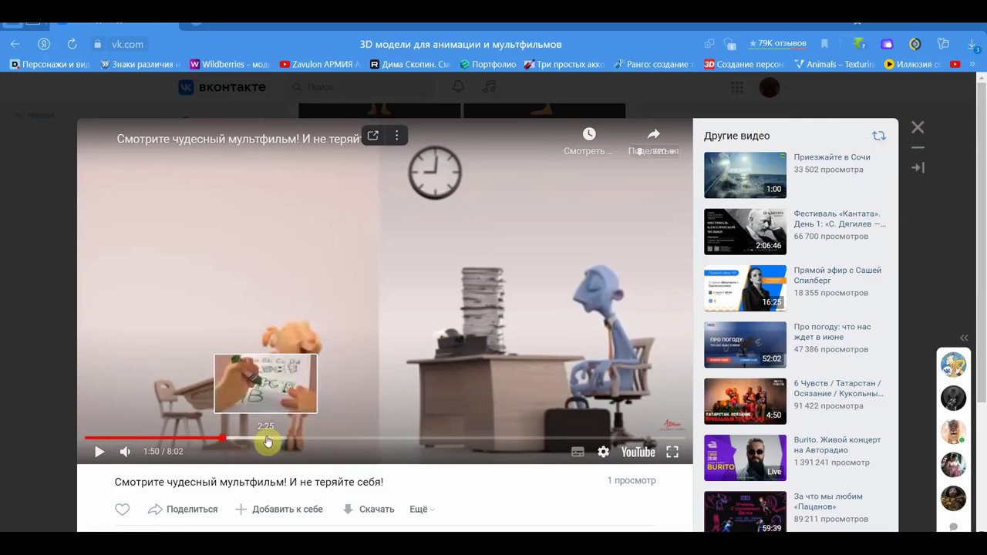
- Jump the cartoon to 2:23, 2:05, 4:49, 5:26 and 5:37, then close the player
click(265, 439)
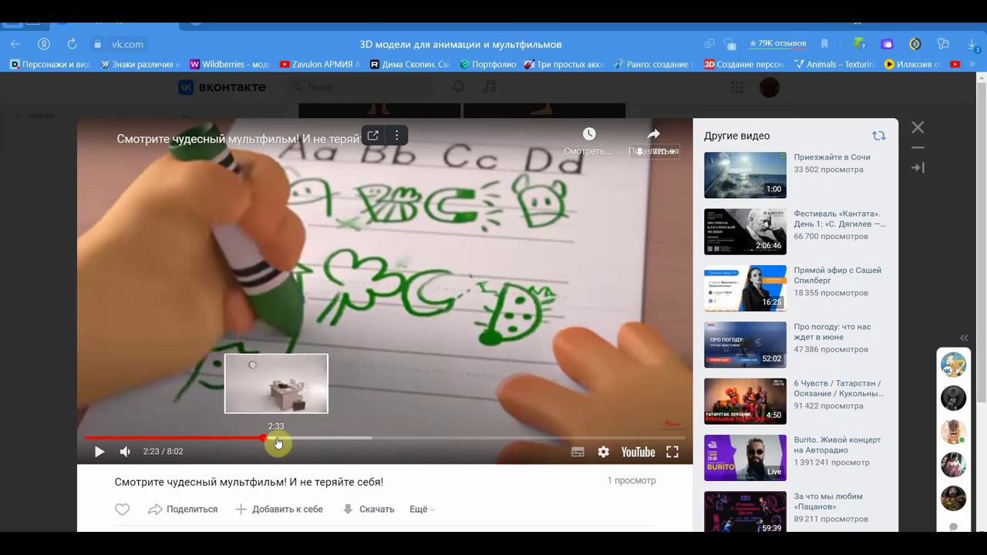
click(243, 442)
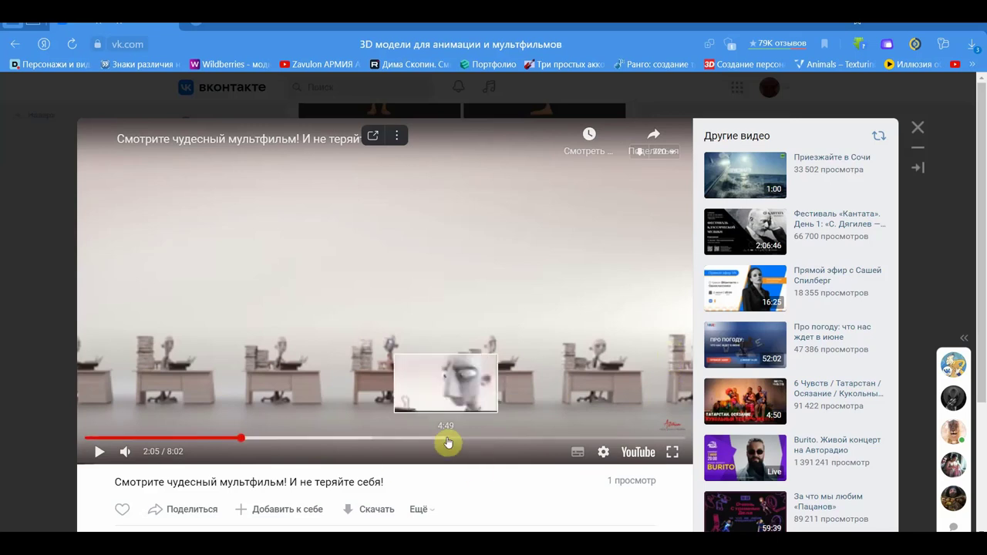
click(447, 440)
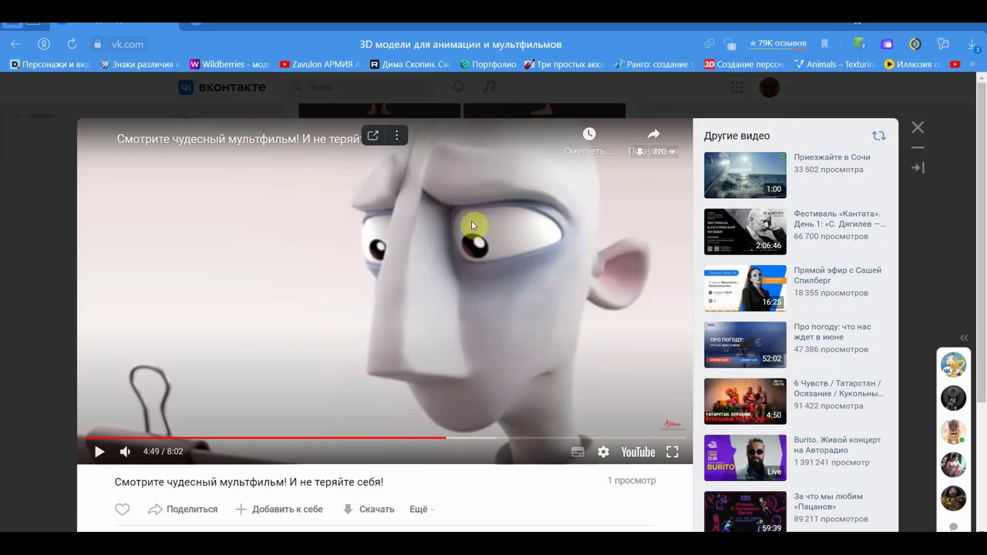
click(491, 439)
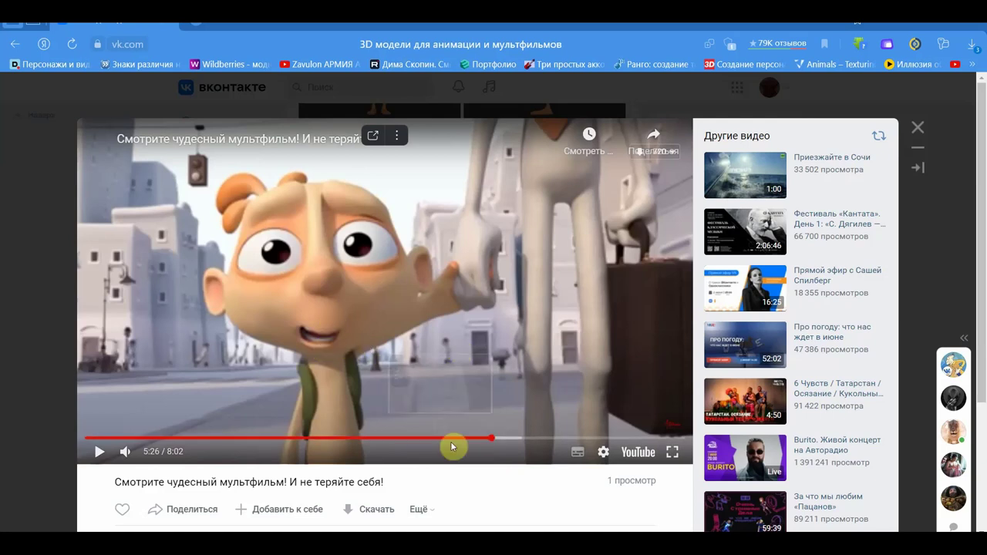
click(505, 438)
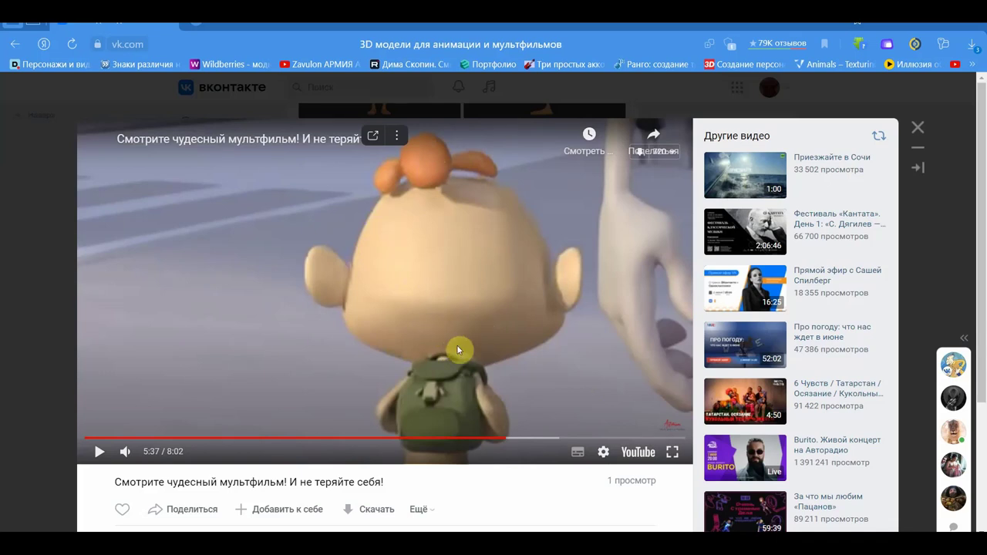
click(919, 128)
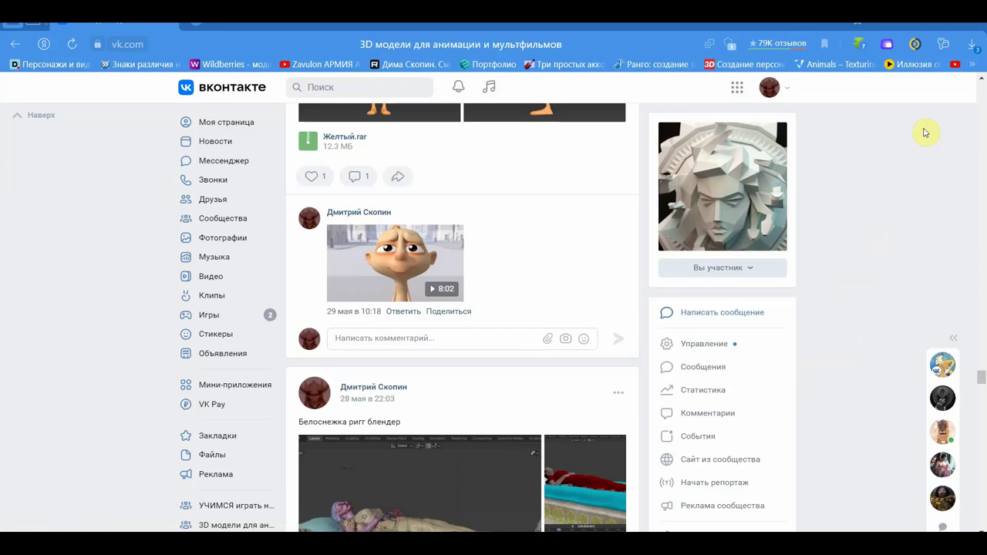
- Scroll the wall past the skeleton, road and БОЛВАН posts to the «Разведчик с катаной ригг» video
scroll(951, 193, up, 3)
scroll(589, 320, up, 6)
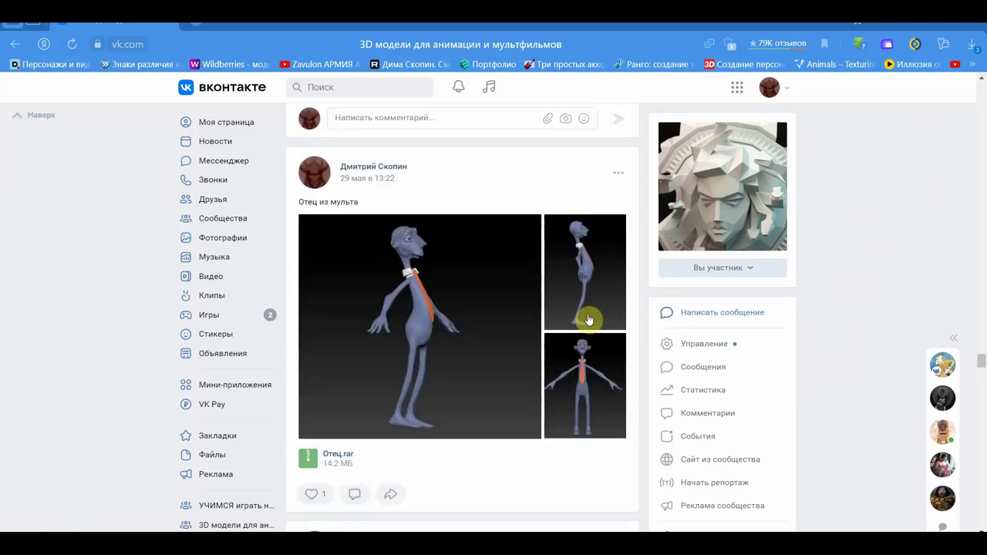
scroll(561, 315, down, 3)
scroll(476, 280, up, 3)
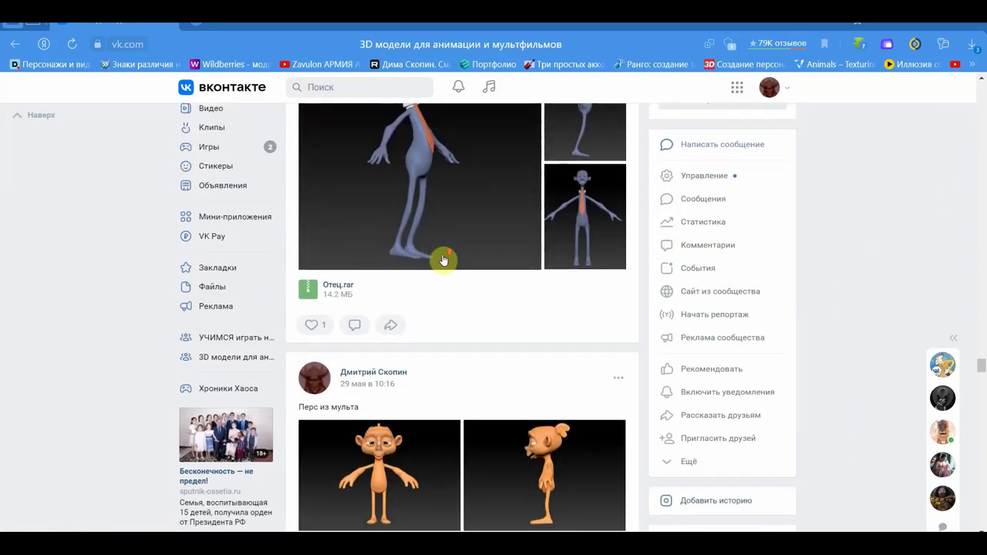
scroll(447, 368, down, 3)
scroll(455, 363, down, 3)
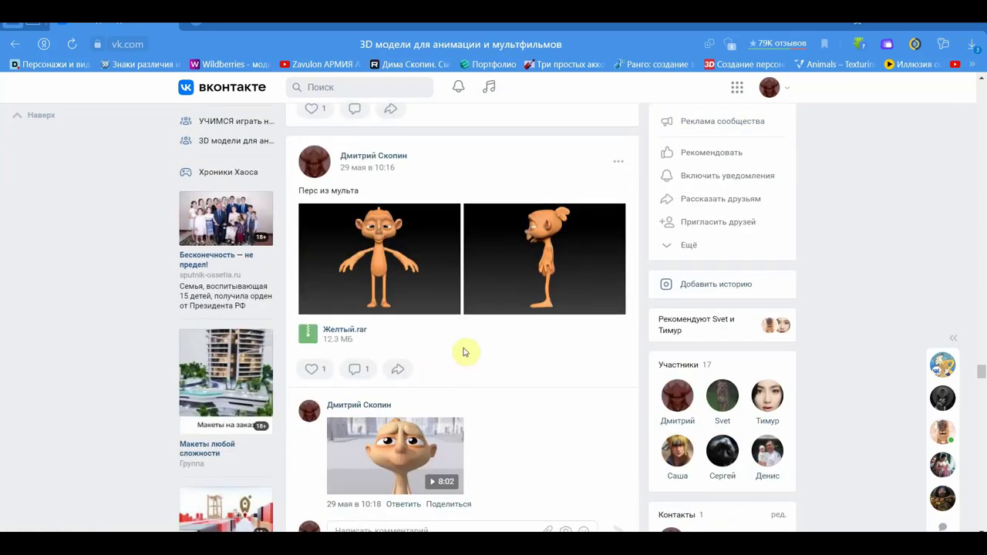
scroll(455, 298, up, 3)
scroll(455, 298, up, 3)
scroll(455, 297, up, 3)
scroll(455, 298, down, 2)
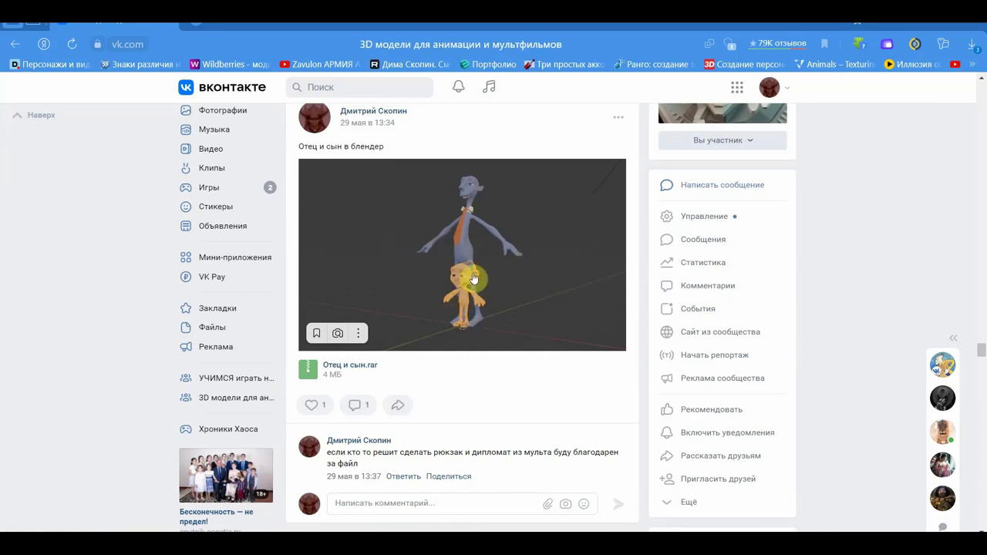
scroll(489, 271, up, 2)
scroll(505, 324, up, 3)
scroll(505, 324, up, 3)
scroll(504, 324, up, 3)
scroll(504, 326, up, 3)
scroll(505, 326, up, 2)
scroll(447, 347, up, 3)
scroll(444, 349, up, 3)
scroll(442, 349, up, 3)
scroll(441, 349, up, 3)
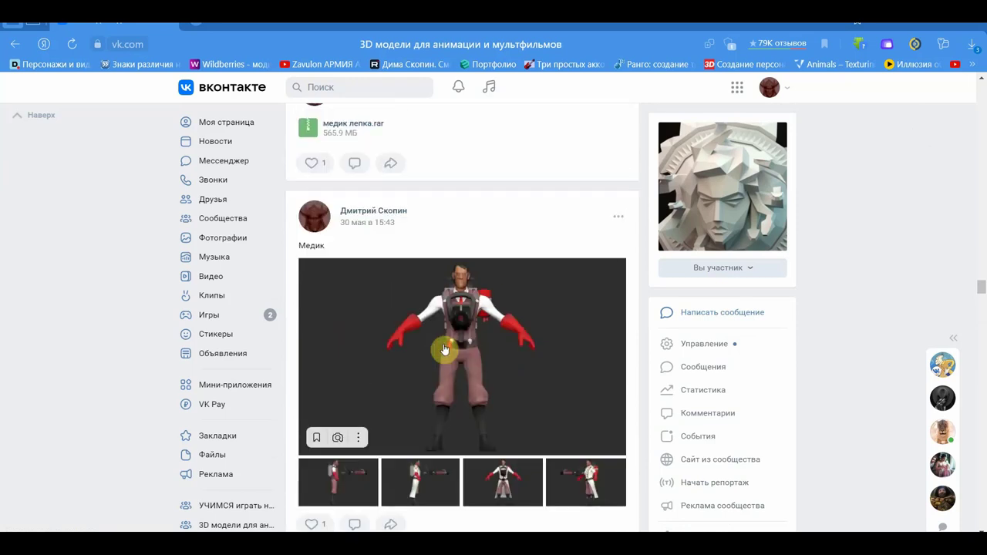
scroll(451, 349, up, 3)
scroll(455, 348, up, 3)
scroll(517, 348, down, 2)
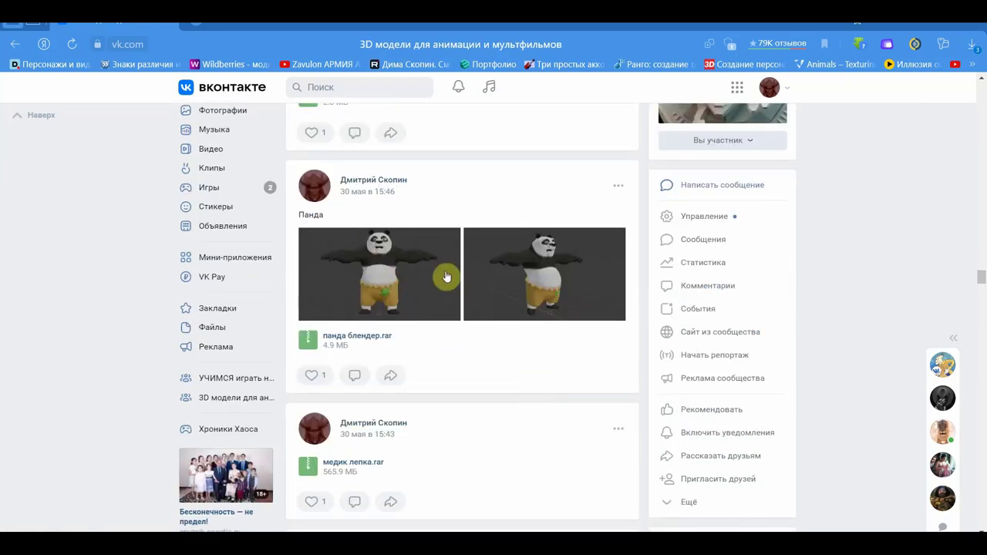
scroll(524, 271, up, 4)
scroll(478, 292, up, 4)
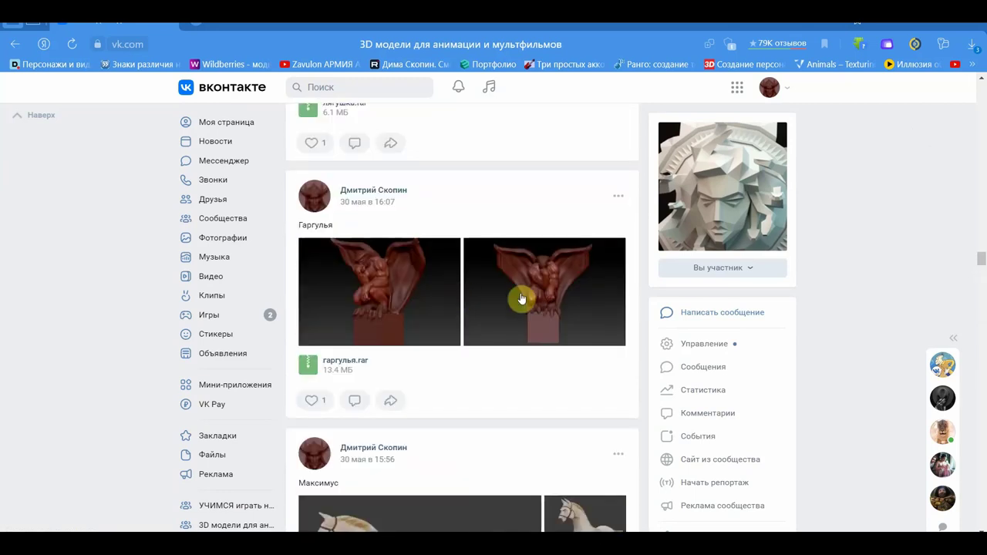
scroll(463, 305, up, 4)
scroll(437, 334, up, 2)
scroll(448, 324, up, 4)
scroll(456, 324, up, 3)
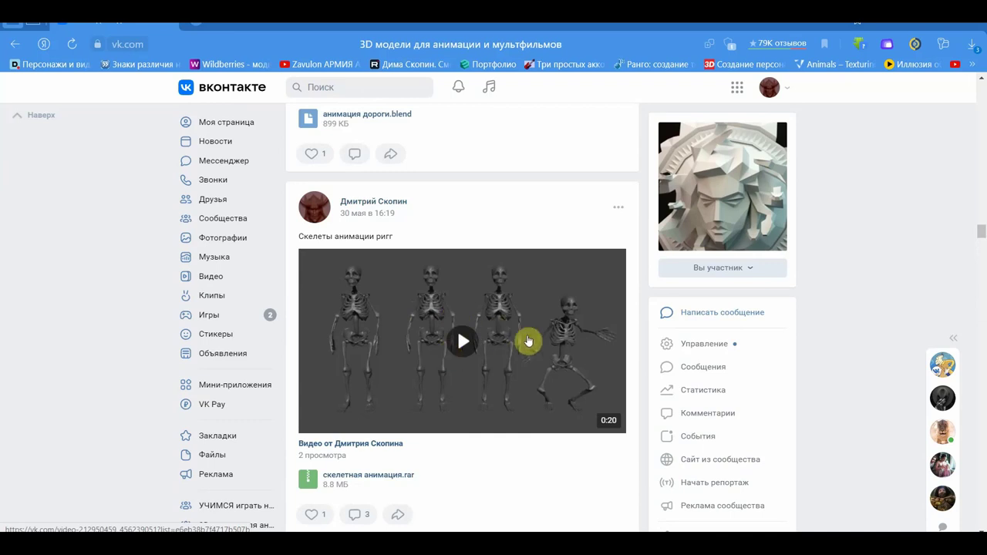
scroll(471, 345, up, 1)
scroll(459, 344, up, 3)
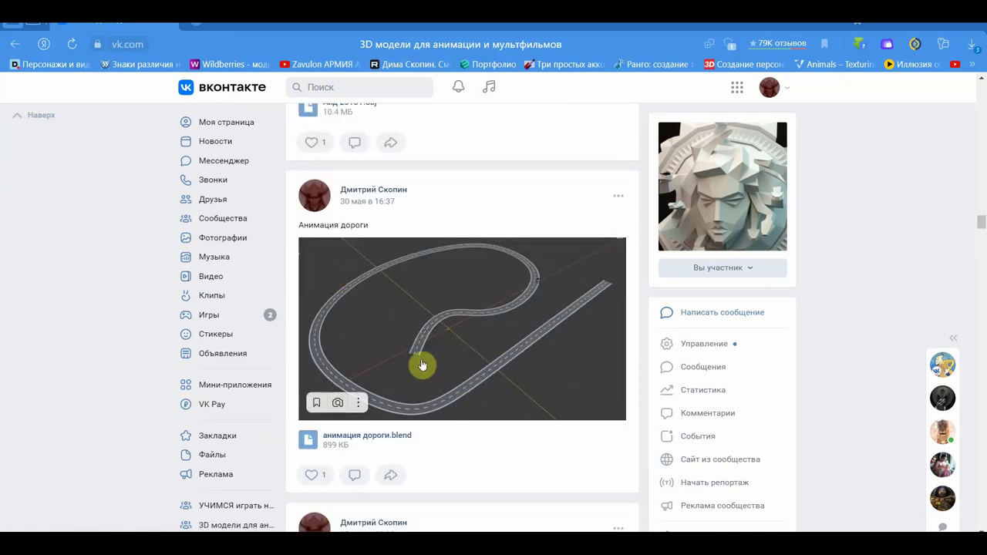
scroll(483, 336, up, 5)
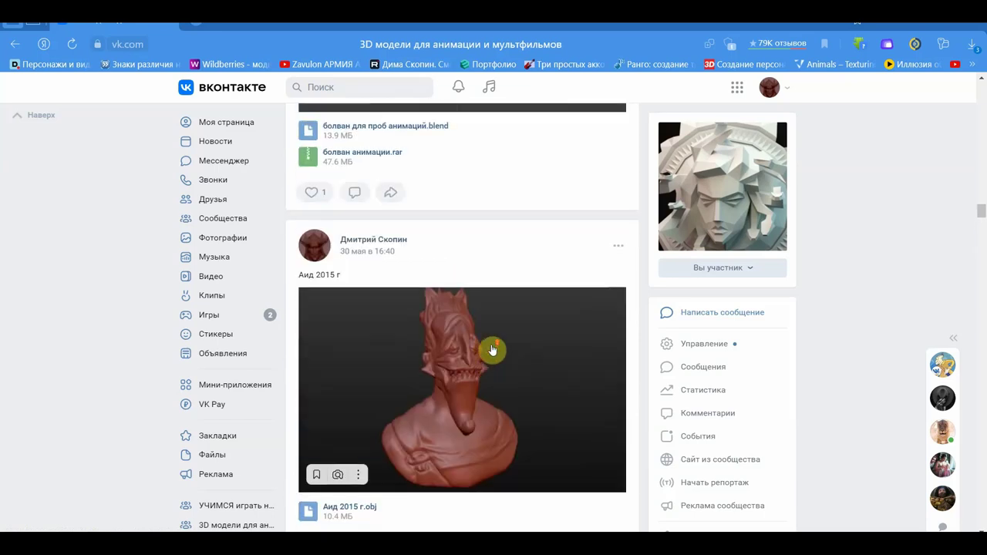
scroll(491, 347, up, 3)
scroll(492, 348, up, 2)
scroll(461, 324, down, 2)
scroll(471, 266, up, 1)
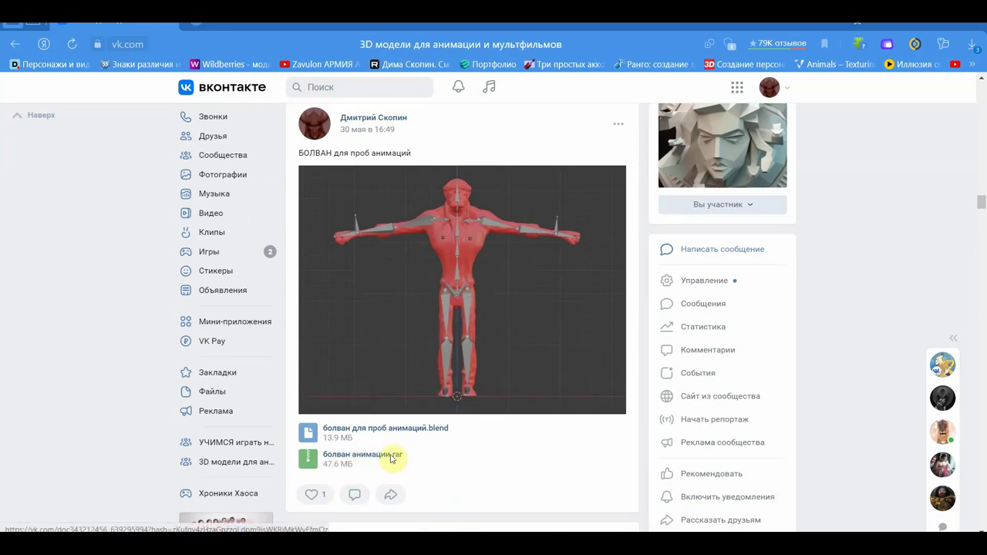
scroll(480, 337, up, 1)
scroll(481, 337, up, 3)
scroll(480, 337, down, 3)
scroll(463, 347, down, 1)
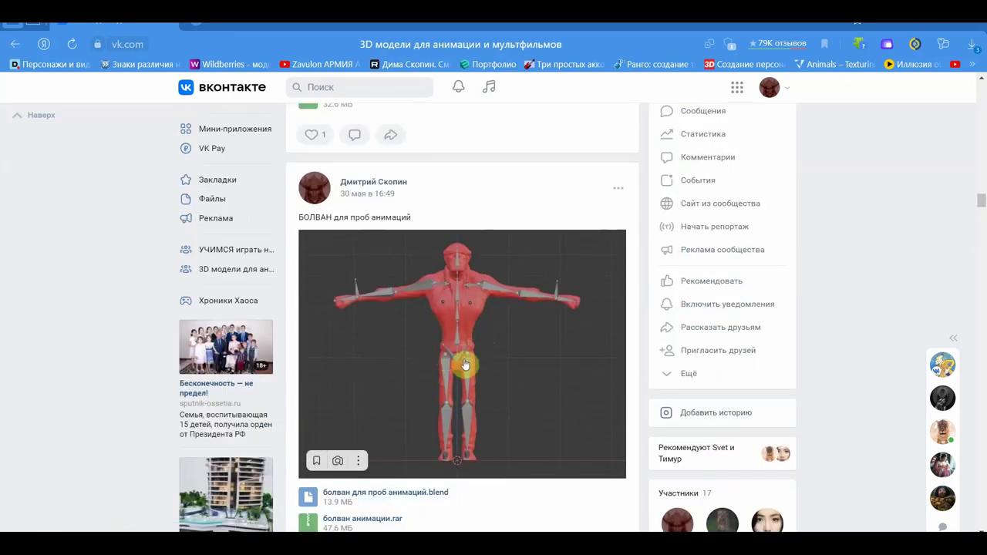
scroll(459, 374, up, 2)
scroll(459, 376, up, 4)
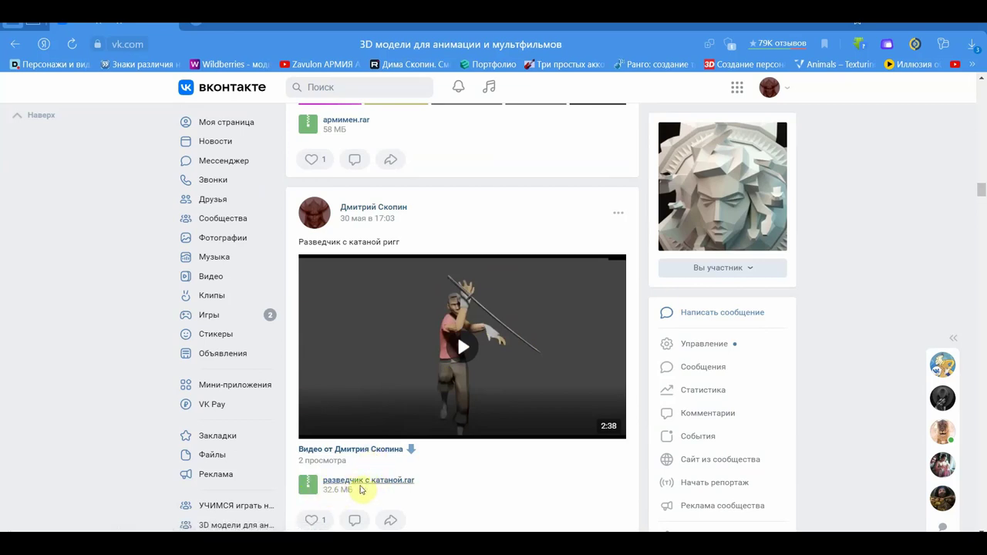
- Scroll past the АРМИМЕН posts and comments to the «Перс на мульт 2017 г» four-image post
scroll(493, 428, up, 5)
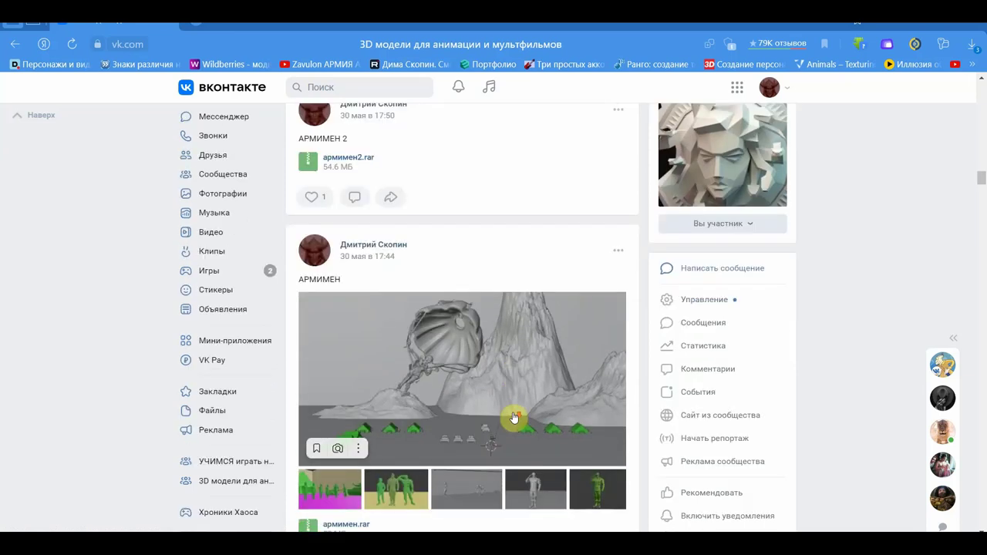
scroll(535, 311, down, 2)
scroll(532, 308, up, 3)
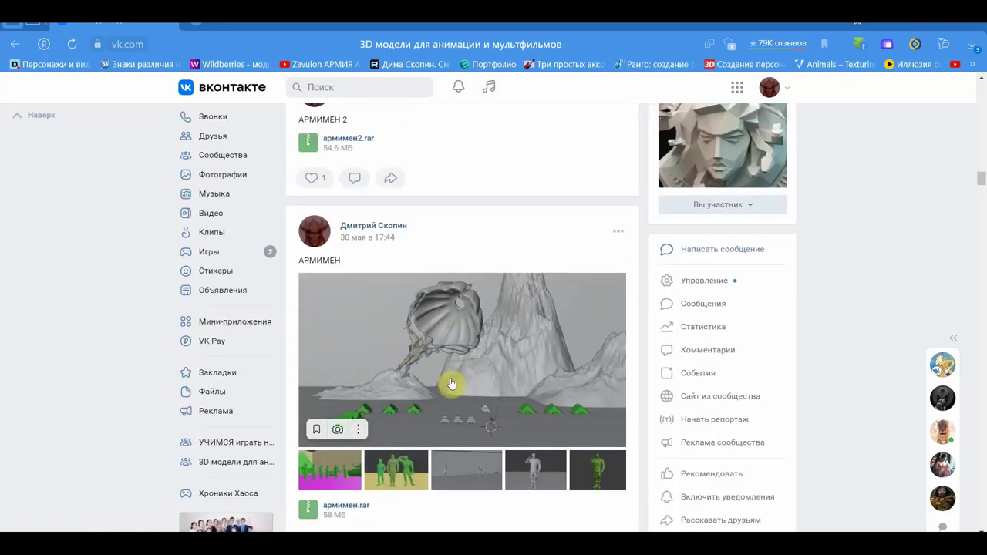
scroll(451, 384, down, 2)
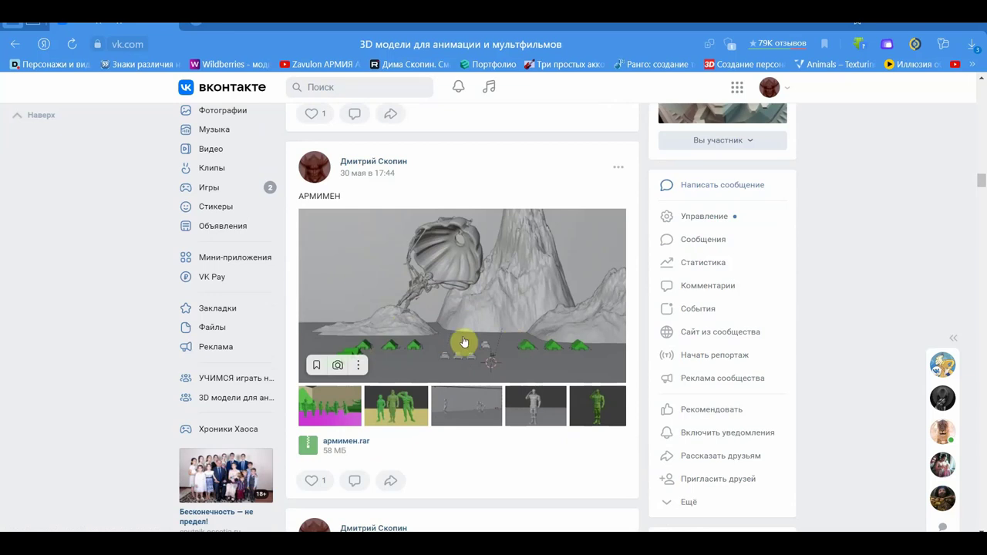
scroll(511, 353, up, 3)
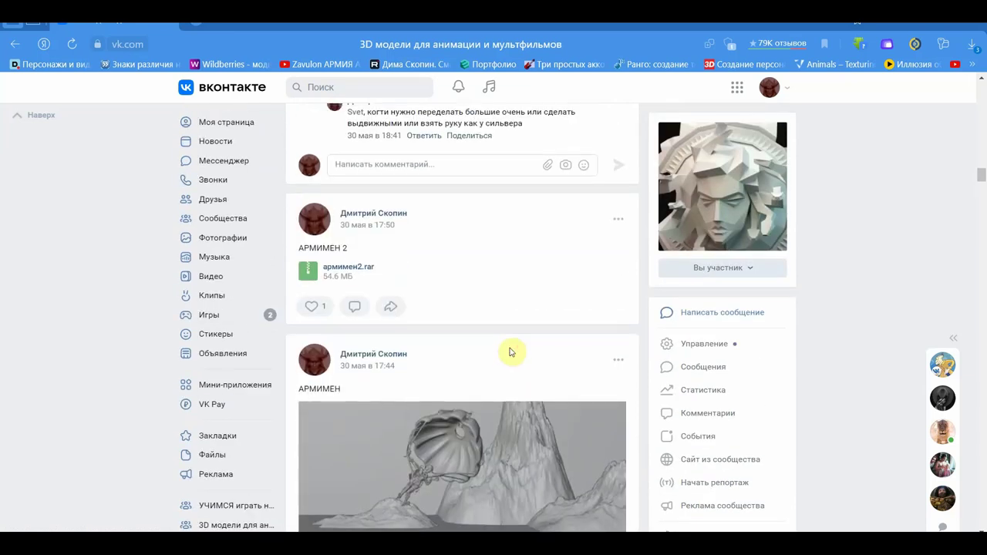
scroll(462, 430, up, 3)
scroll(472, 432, up, 4)
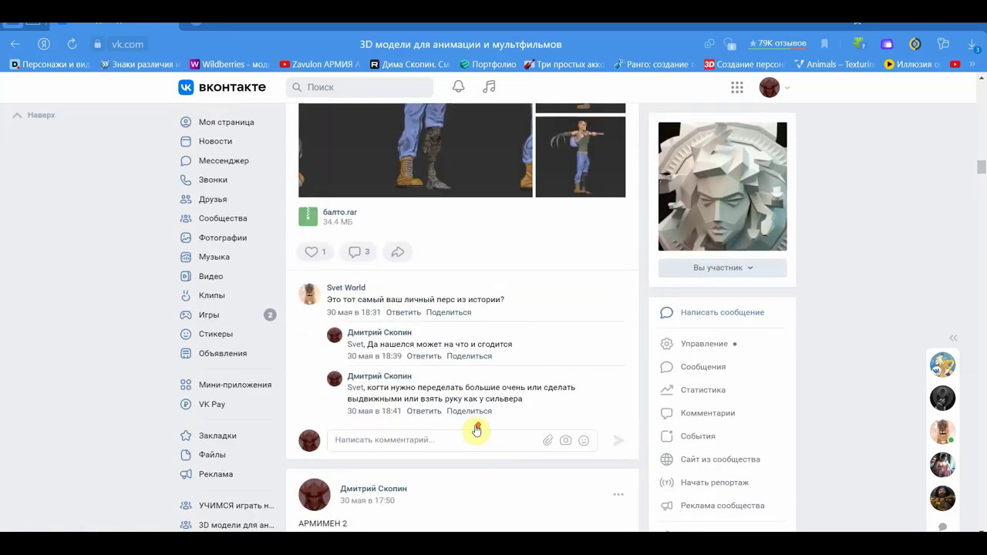
scroll(470, 428, up, 2)
scroll(474, 428, up, 1)
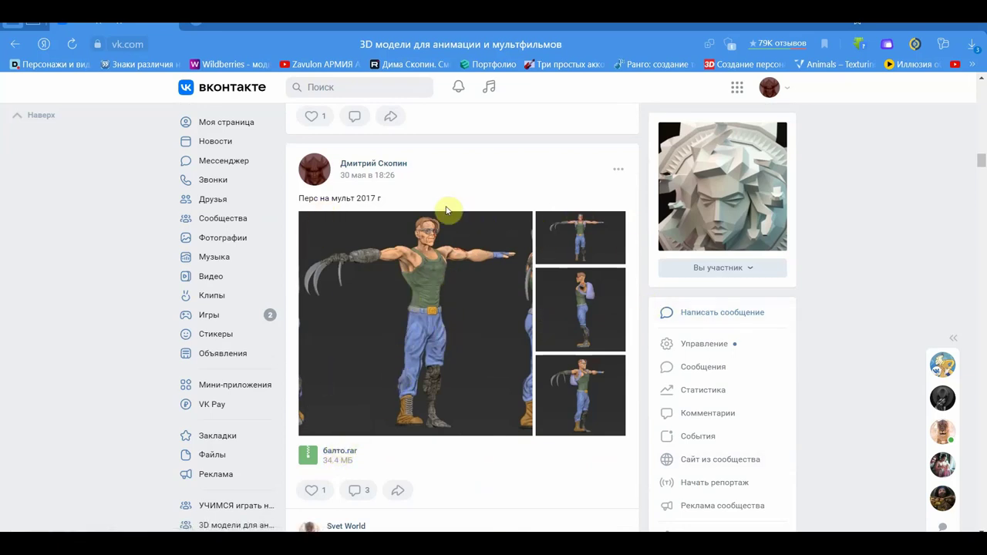
mouse_move(416, 323)
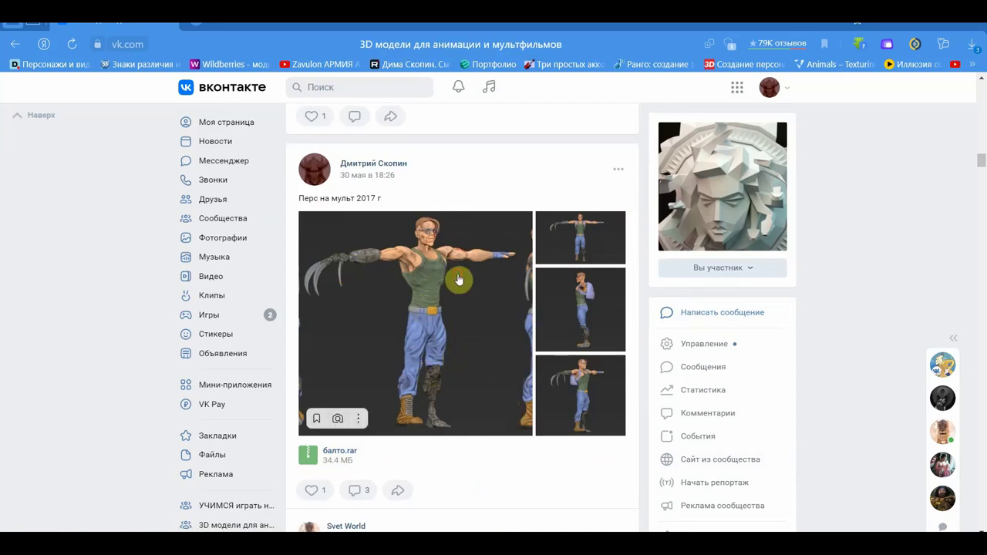
- View the four «Перс на мульт 2017 г» character renders full-size, then close the photo viewer
click(459, 280)
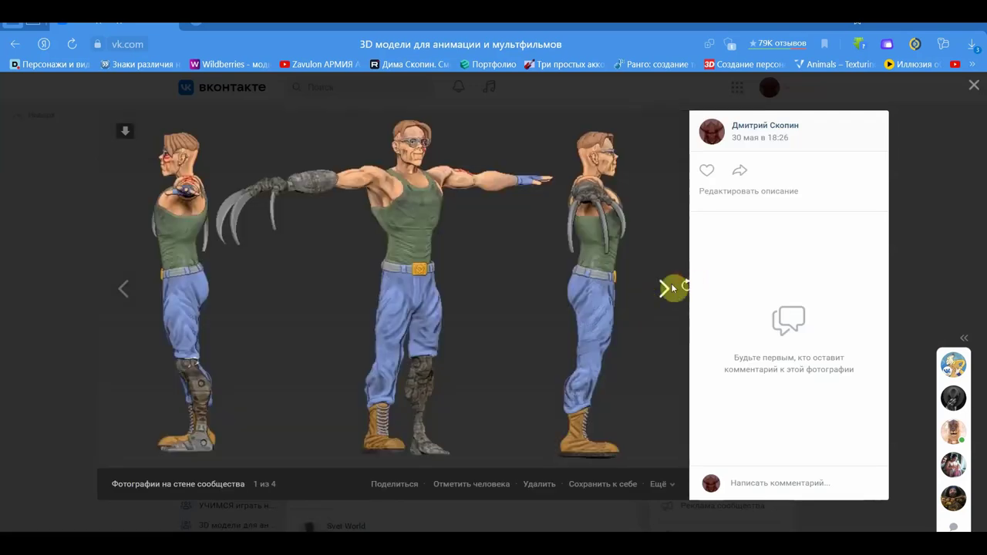
click(661, 291)
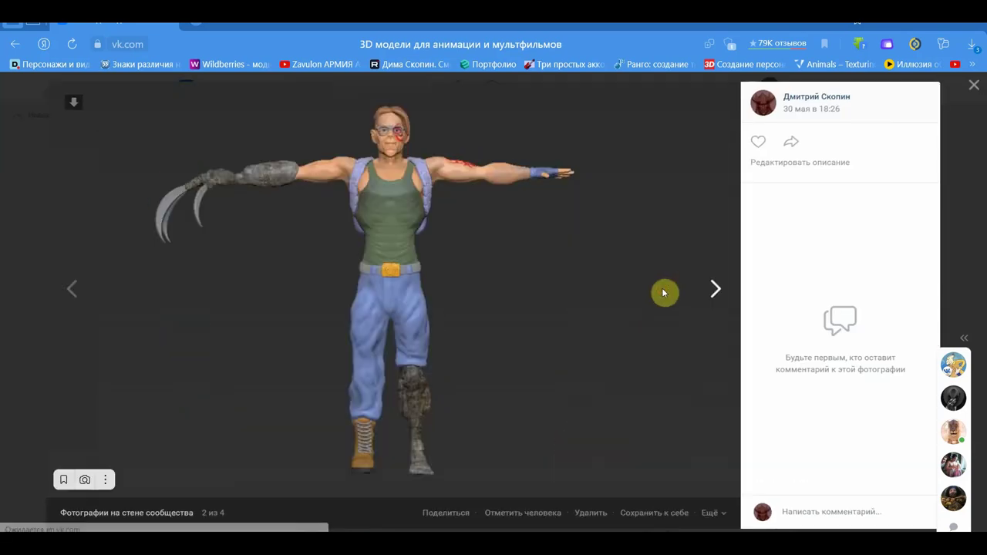
click(717, 293)
click(717, 293)
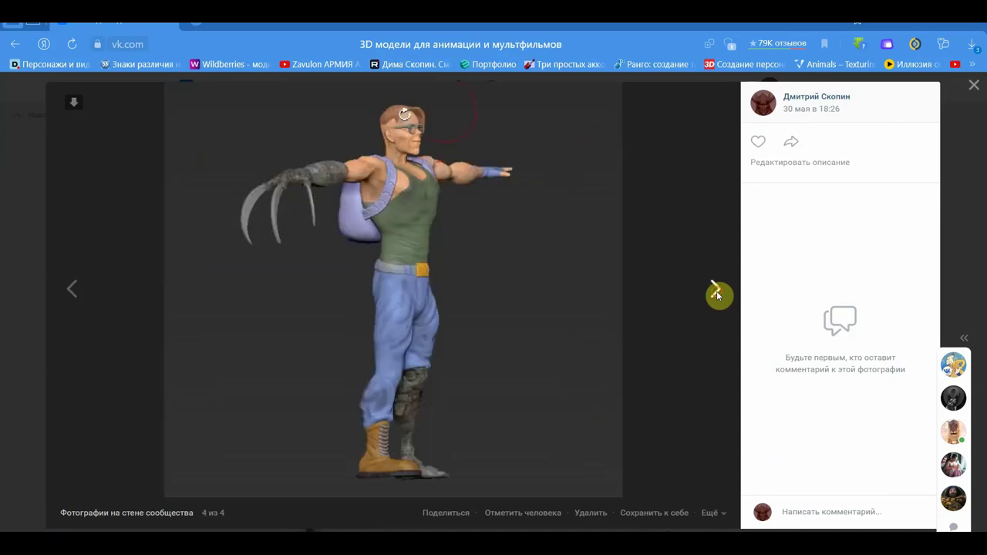
click(717, 293)
click(717, 293)
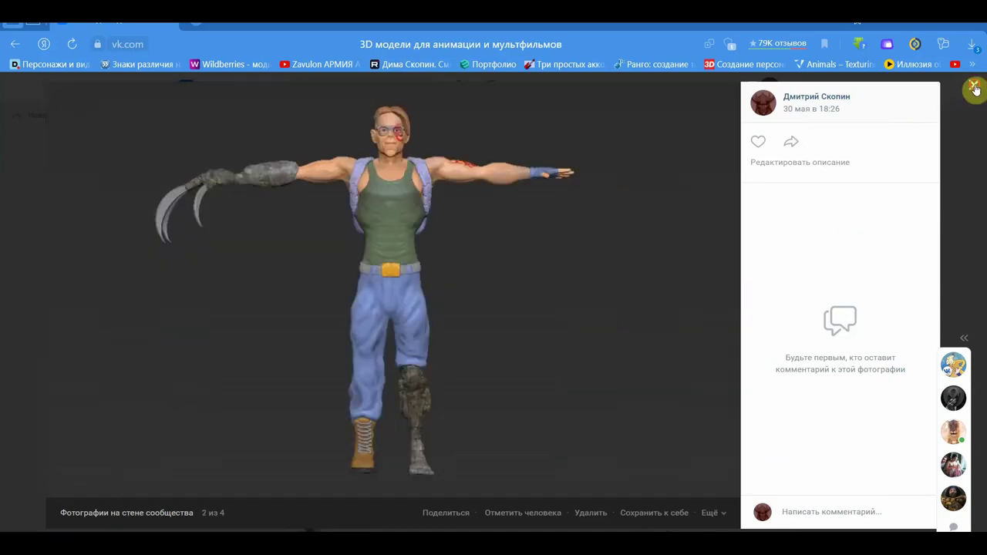
click(973, 85)
scroll(502, 355, up, 1)
- Scroll up past the Балто, Боксерша and Стол отца posts to the «Школьная парта и стул» post
scroll(502, 354, up, 3)
scroll(502, 353, up, 2)
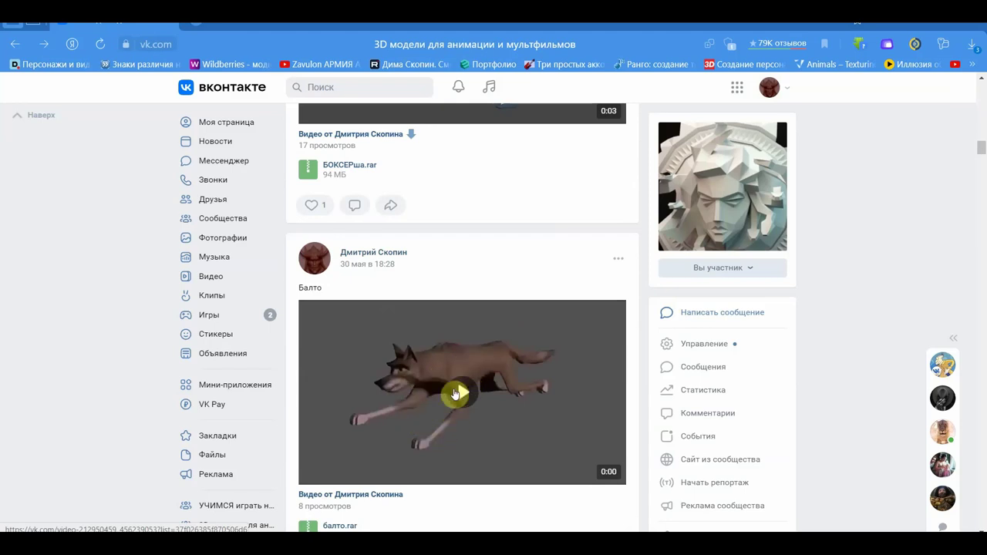
scroll(432, 413, up, 1)
scroll(463, 432, down, 1)
scroll(476, 407, up, 3)
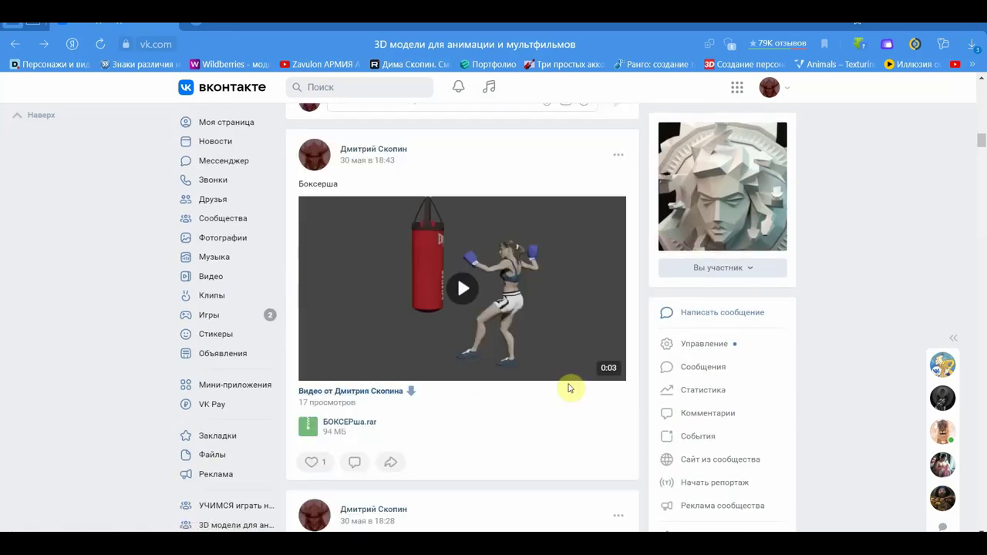
scroll(509, 355, up, 1)
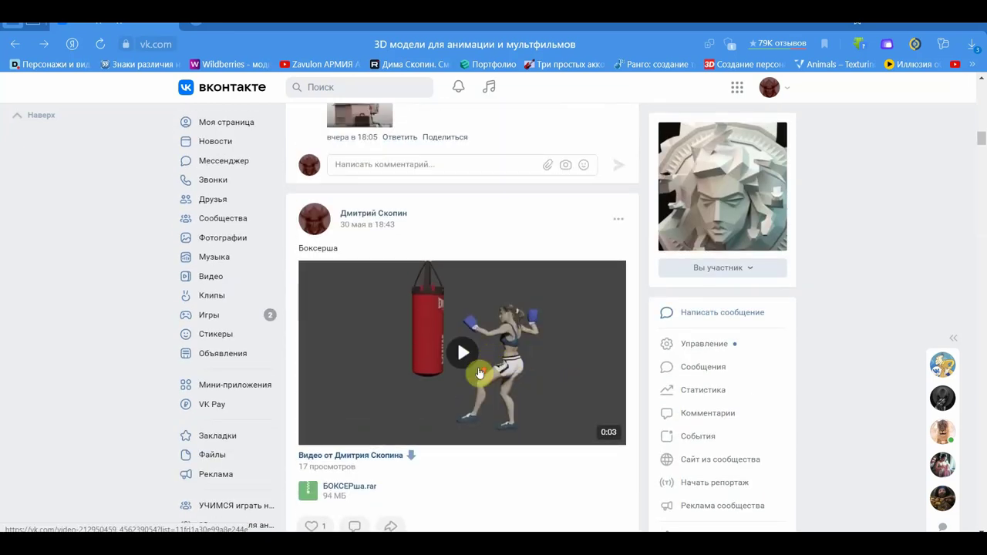
scroll(507, 368, up, 2)
scroll(479, 409, down, 1)
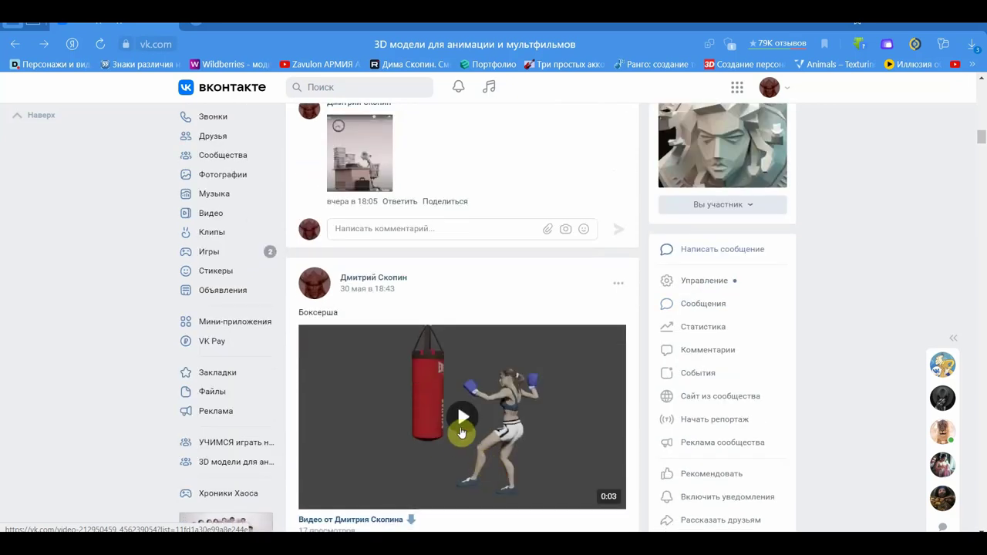
scroll(463, 420, up, 3)
scroll(468, 419, up, 2)
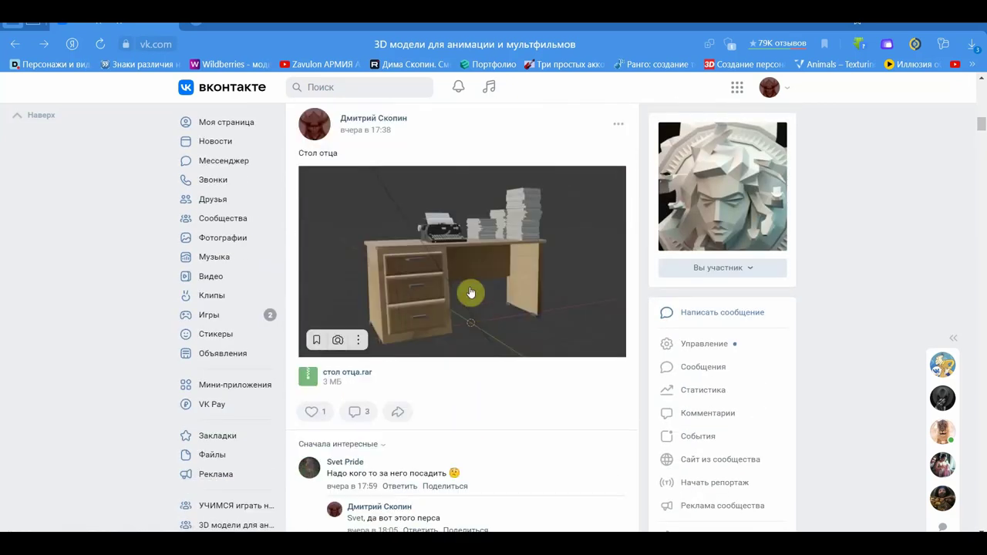
scroll(471, 293, up, 1)
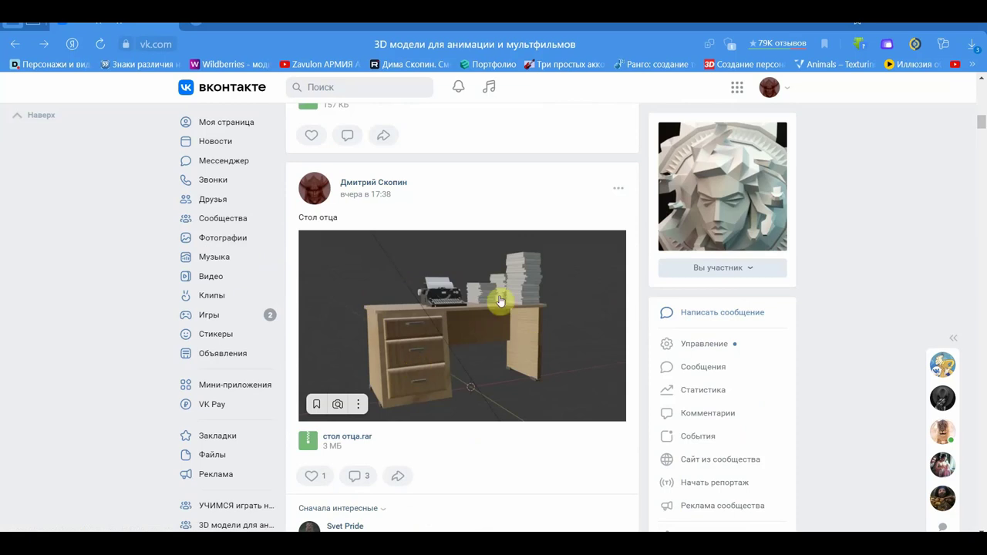
scroll(493, 316, up, 1)
scroll(463, 378, up, 3)
scroll(467, 267, up, 3)
scroll(441, 386, up, 3)
scroll(447, 382, up, 1)
scroll(463, 309, up, 2)
scroll(420, 354, up, 2)
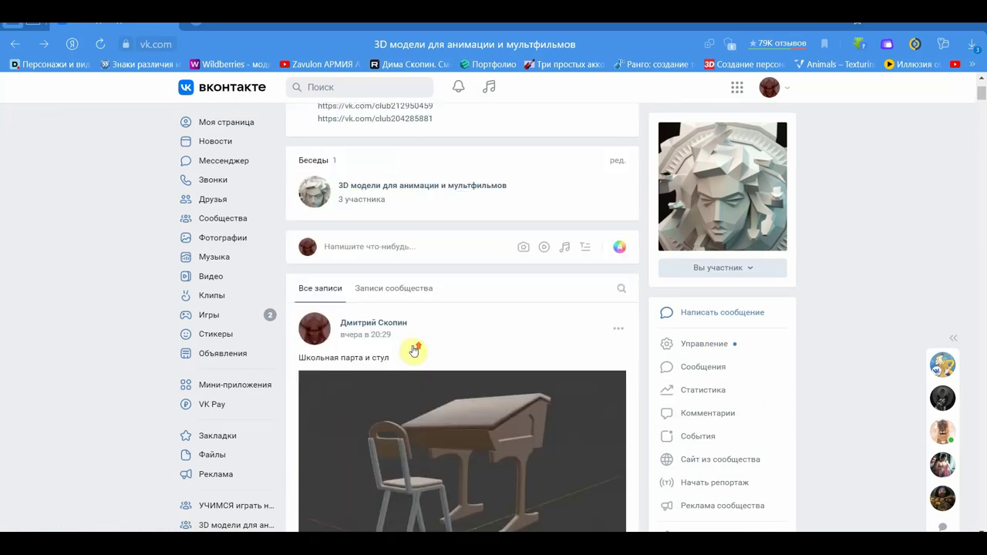
scroll(433, 358, up, 2)
scroll(478, 232, down, 3)
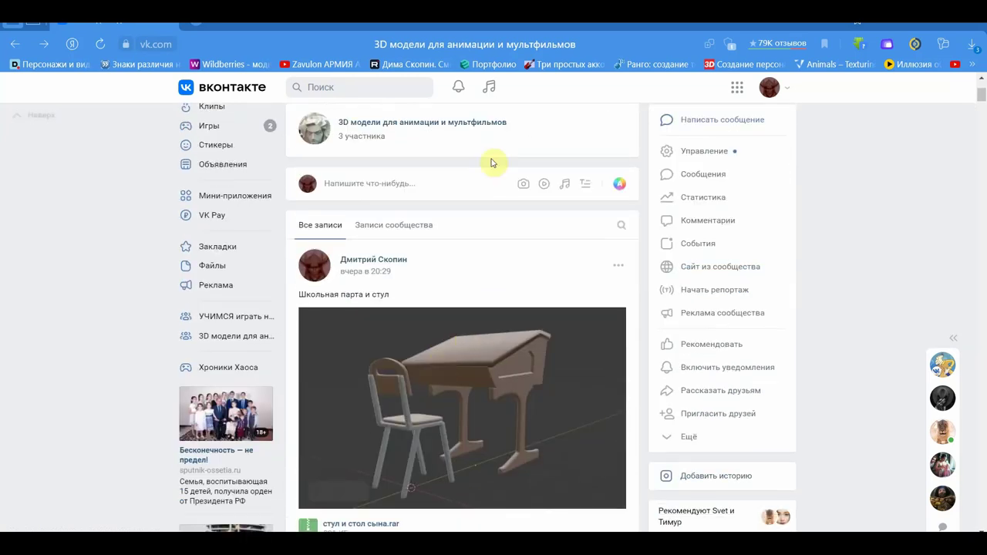
scroll(472, 253, up, 2)
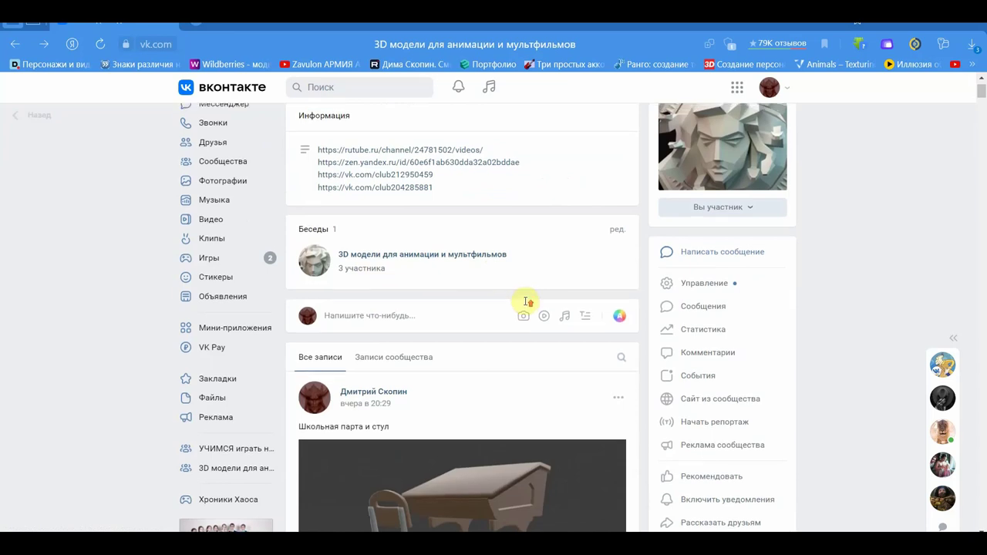
scroll(525, 303, up, 1)
scroll(524, 306, down, 3)
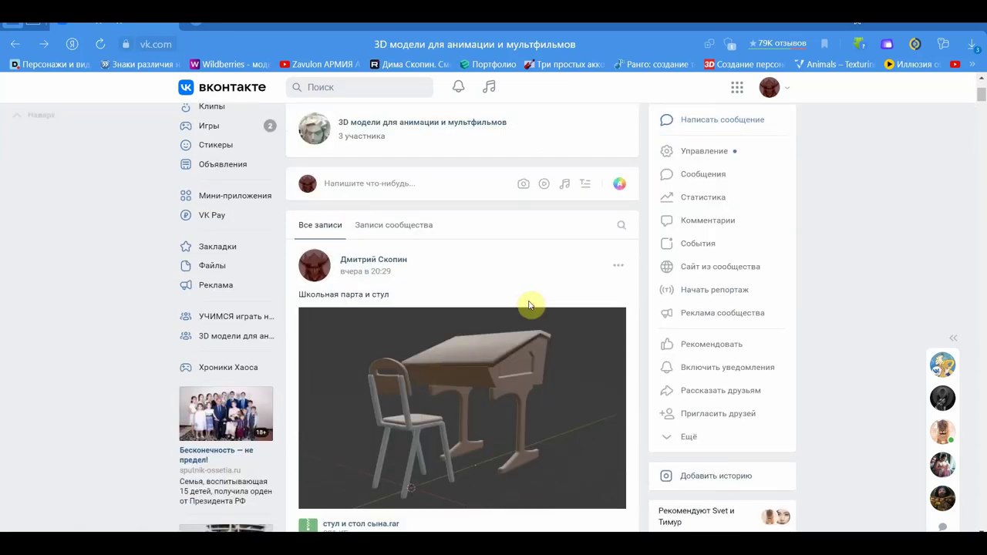